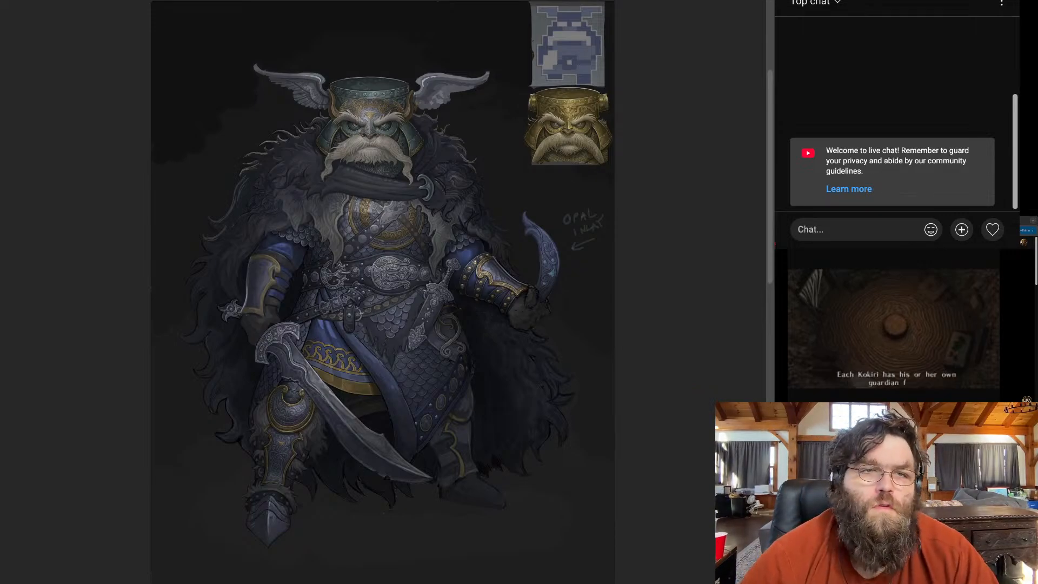
Look through the horned dinosaur, bat-eared creature and armored warrior paintings, inspecting the creature's face and the warrior's upper body
key(Right)
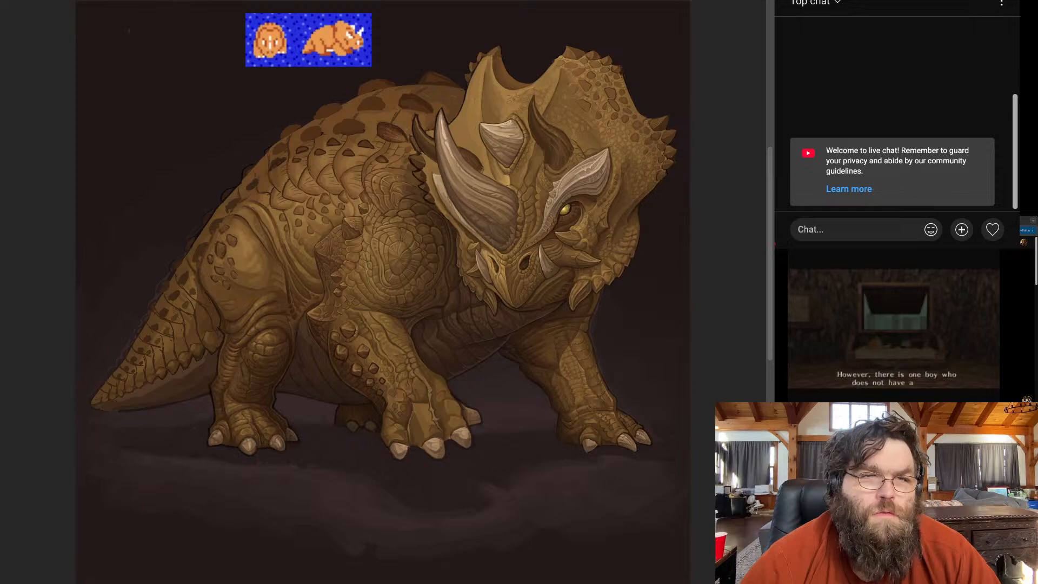
key(ctrl+Tab)
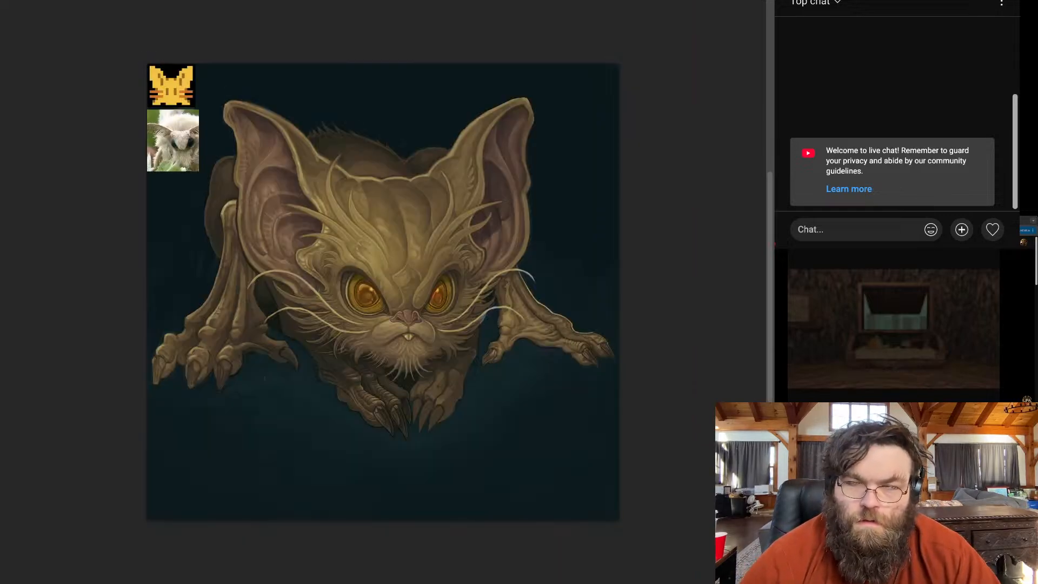
scroll(398, 303, up, 5)
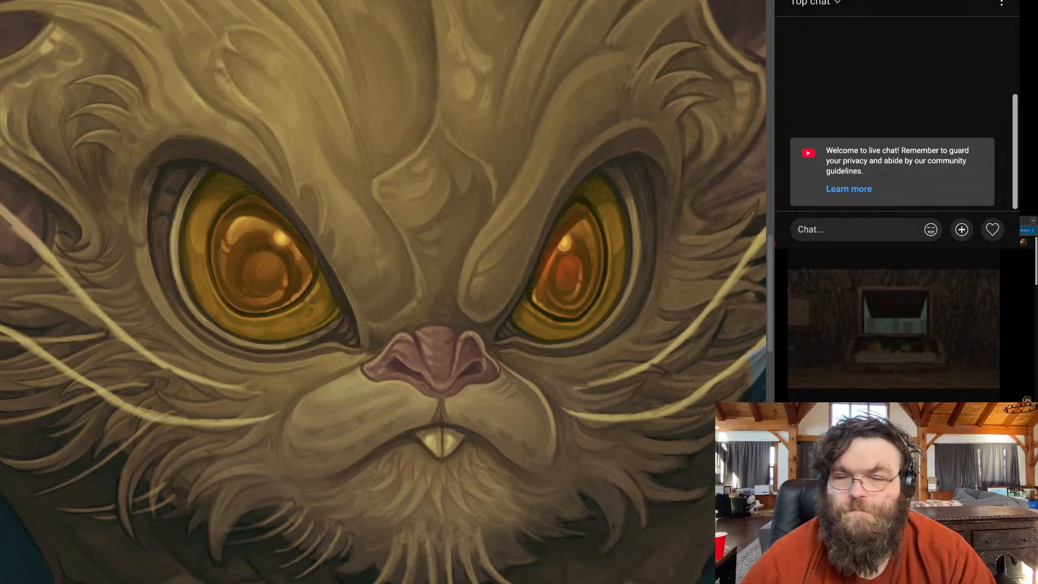
key(ctrl+0)
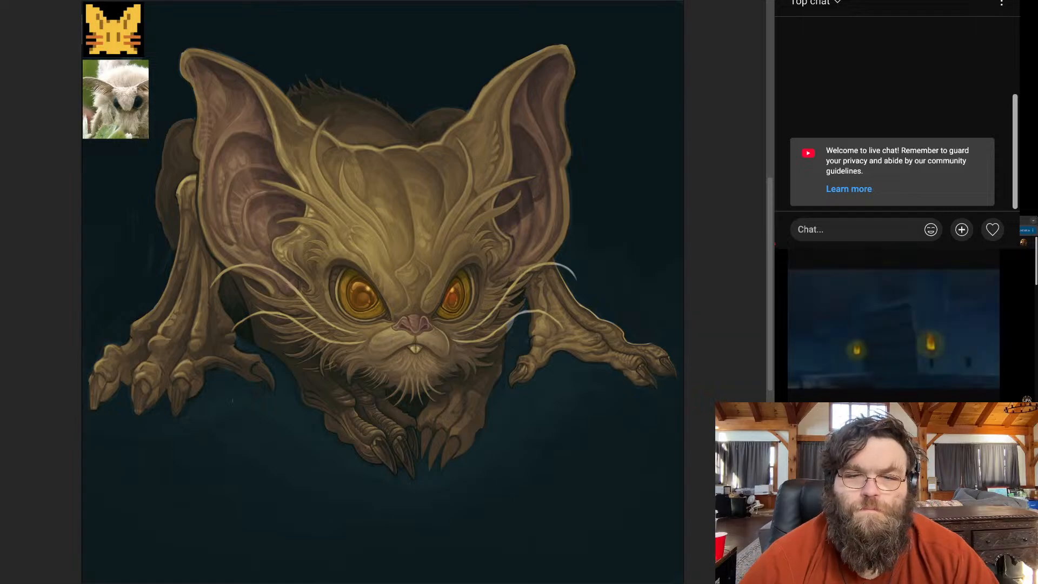
key(Right)
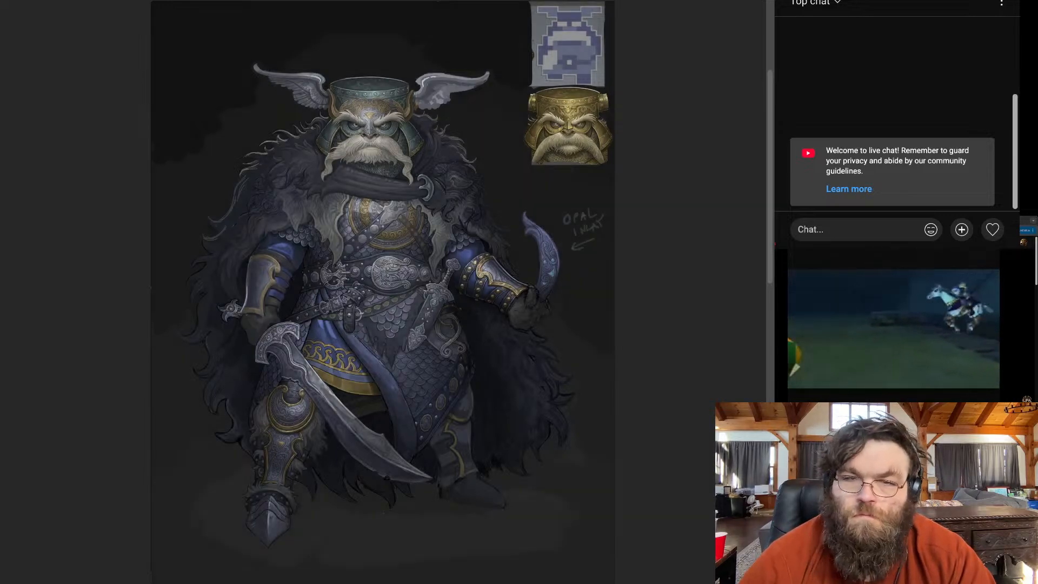
scroll(369, 129, up, 3)
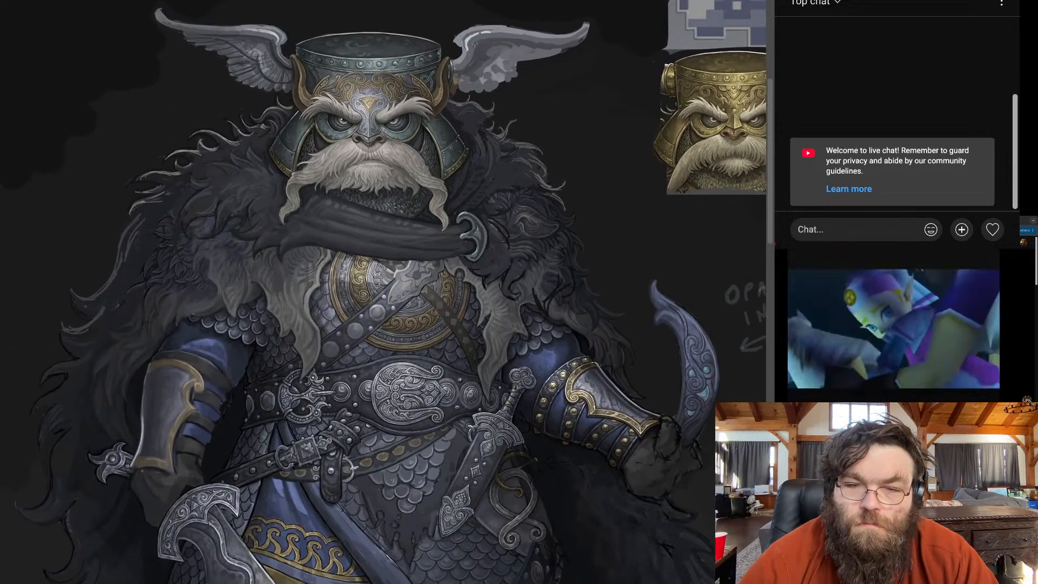
key(ctrl+0)
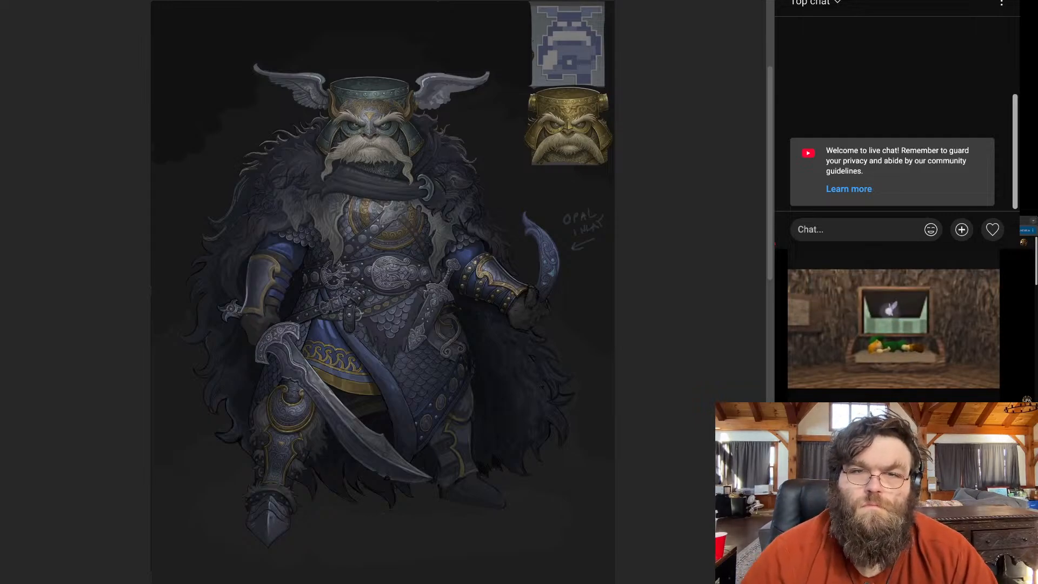
Reshape the lower edge of the warrior's left helmet wing from rounded feather tips into pointed, bat-like scallops
scroll(276, 61, up, 5)
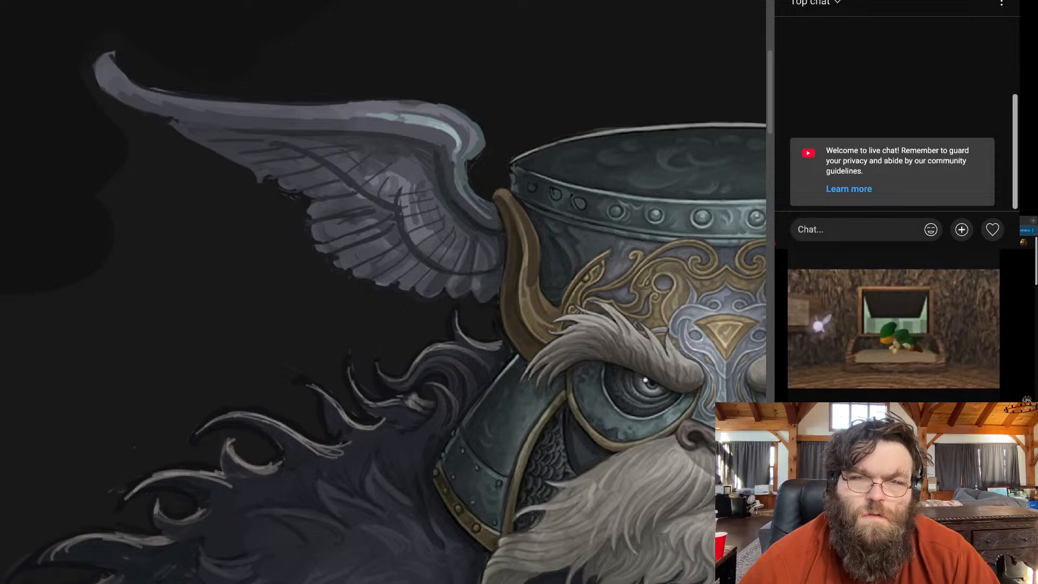
mouse_move(250, 169)
mouse_down()
mouse_move(257, 188)
mouse_move(287, 186)
mouse_move(305, 207)
mouse_move(302, 226)
mouse_move(317, 224)
mouse_move(346, 279)
mouse_move(413, 298)
mouse_move(346, 281)
mouse_move(289, 227)
mouse_up()
drag(271, 190, 250, 188)
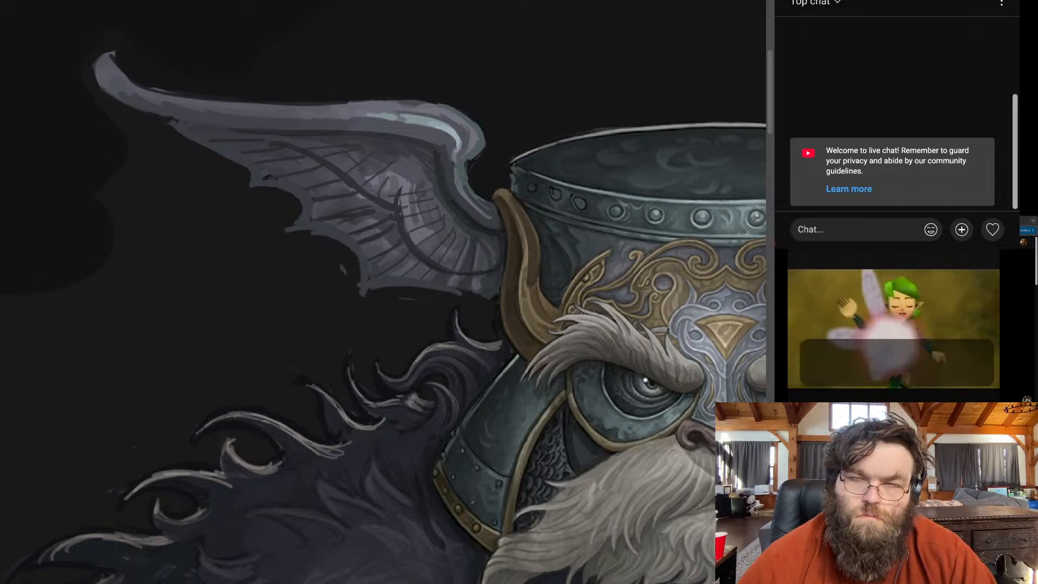
Paint over the feather lines on the outer and middle parts of the helmet wing with gray-purple tones sampled from it
mouse_move(485, 286)
mouse_down()
mouse_move(385, 269)
mouse_move(384, 227)
mouse_move(325, 210)
mouse_move(306, 175)
mouse_move(308, 195)
mouse_up()
alt+click(279, 165)
drag(283, 158, 327, 198)
drag(262, 143, 397, 204)
alt+click(362, 165)
alt+click(401, 170)
mouse_move(405, 165)
mouse_down()
mouse_move(357, 170)
mouse_move(306, 149)
mouse_up()
Paint dark curved fold lines across the middle of the wing membrane using a color sampled from the wing
alt+click(427, 261)
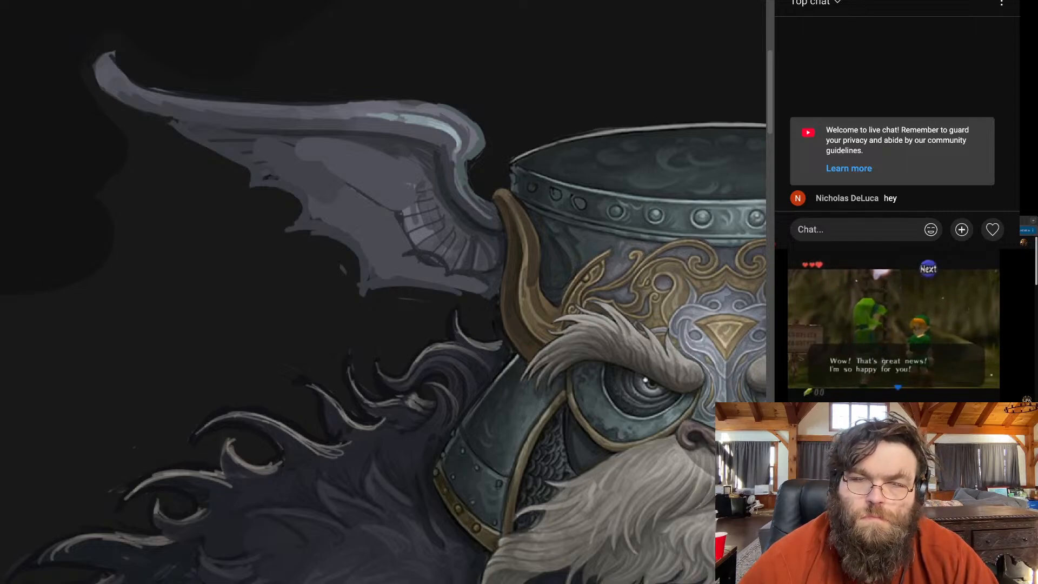
mouse_move(400, 261)
mouse_down()
mouse_move(407, 227)
mouse_move(368, 210)
mouse_move(387, 209)
mouse_move(382, 171)
mouse_up()
mouse_move(386, 207)
mouse_down()
mouse_move(383, 174)
mouse_move(323, 146)
mouse_up()
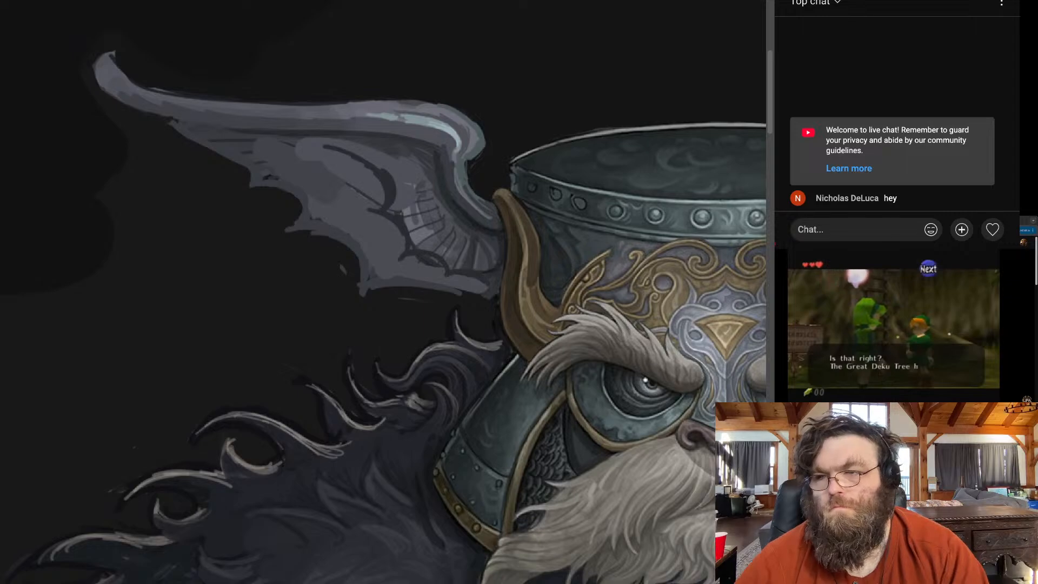
Examine the reshaped helmet wing against the whole figure and up close around the head
key(ctrl+0)
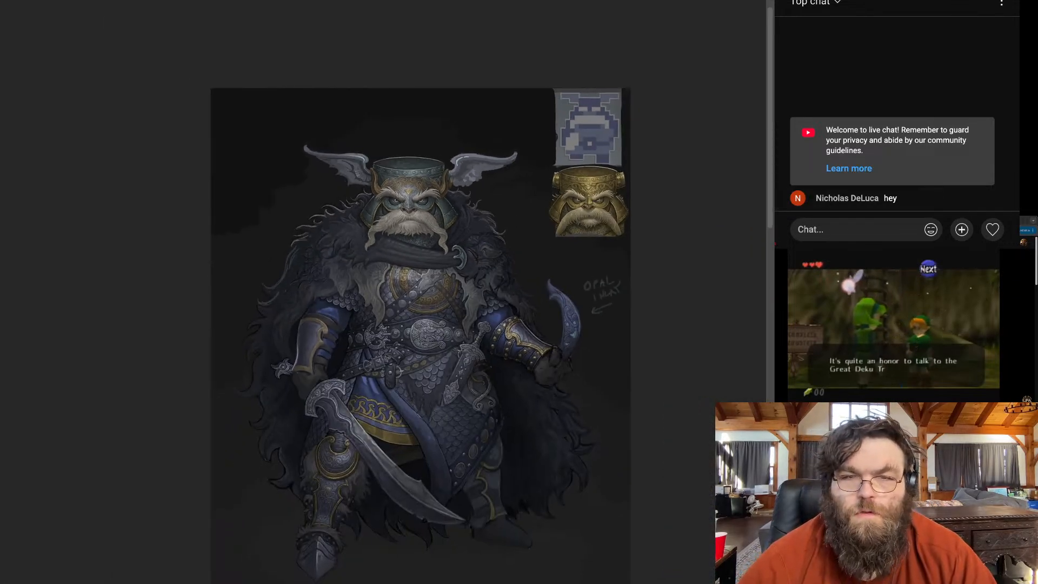
scroll(325, 157, up, 2)
scroll(330, 141, down, 5)
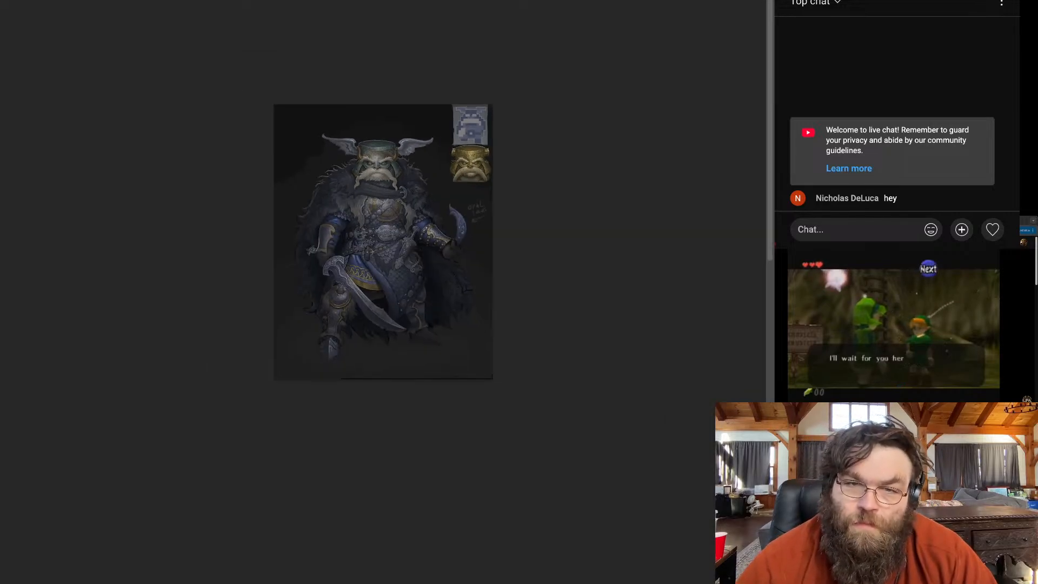
scroll(356, 144, up, 4)
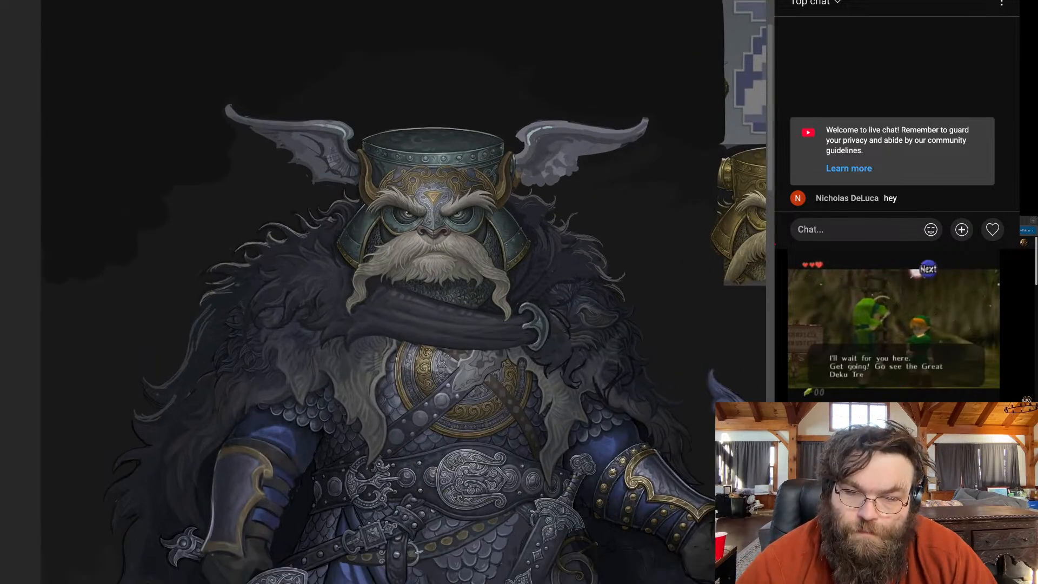
scroll(356, 162, down, 1)
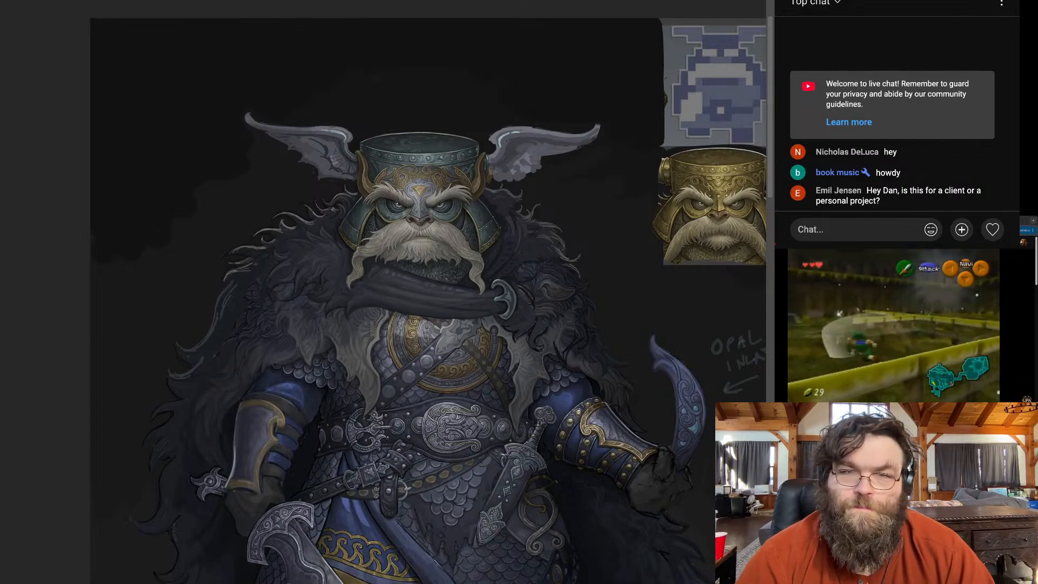
key(ctrl+minus)
key(ctrl+minus)
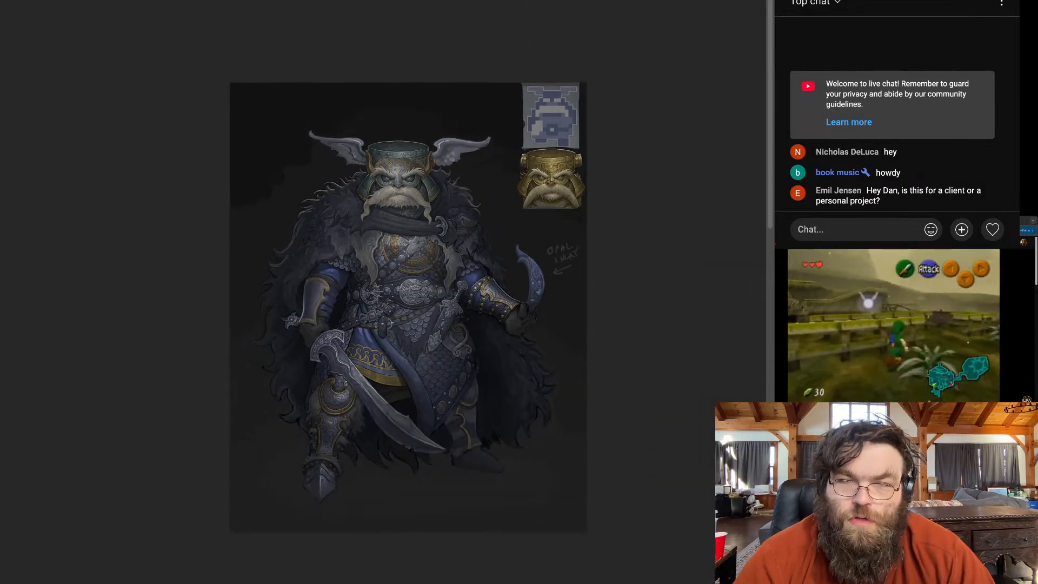
key(ctrl+plus)
key(ctrl+plus)
key(ctrl+plus)
key(ctrl+plus)
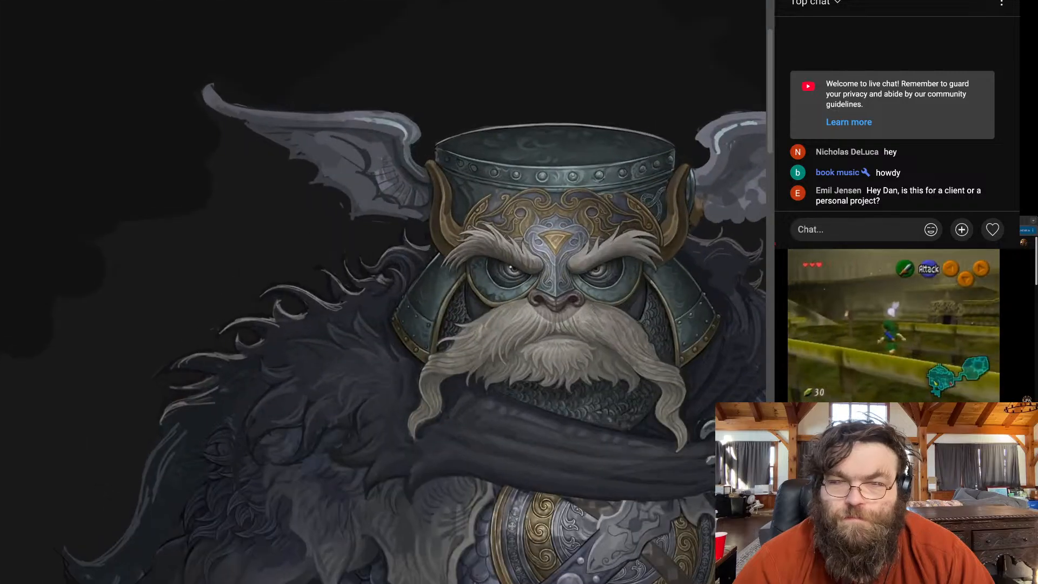
Extend the fold line along the upper wing membrane and shade the scalloped area below it in darker gray-purple
scroll(373, 138, up, 3)
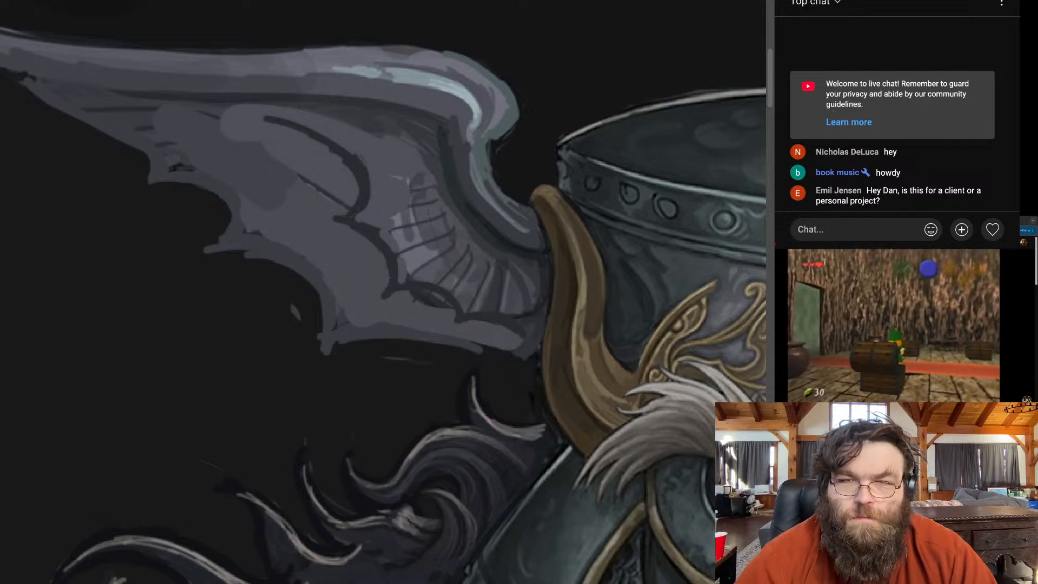
drag(229, 111, 292, 130)
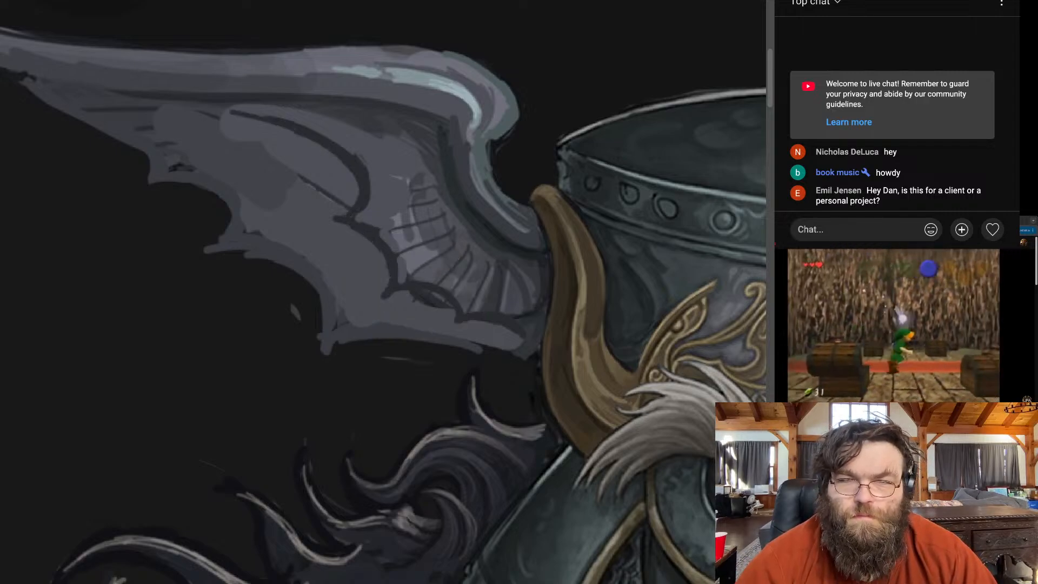
mouse_move(221, 114)
mouse_down()
mouse_move(330, 170)
mouse_move(349, 208)
mouse_move(282, 159)
mouse_move(270, 219)
mouse_move(329, 271)
mouse_move(373, 289)
mouse_move(342, 303)
mouse_move(438, 311)
mouse_up()
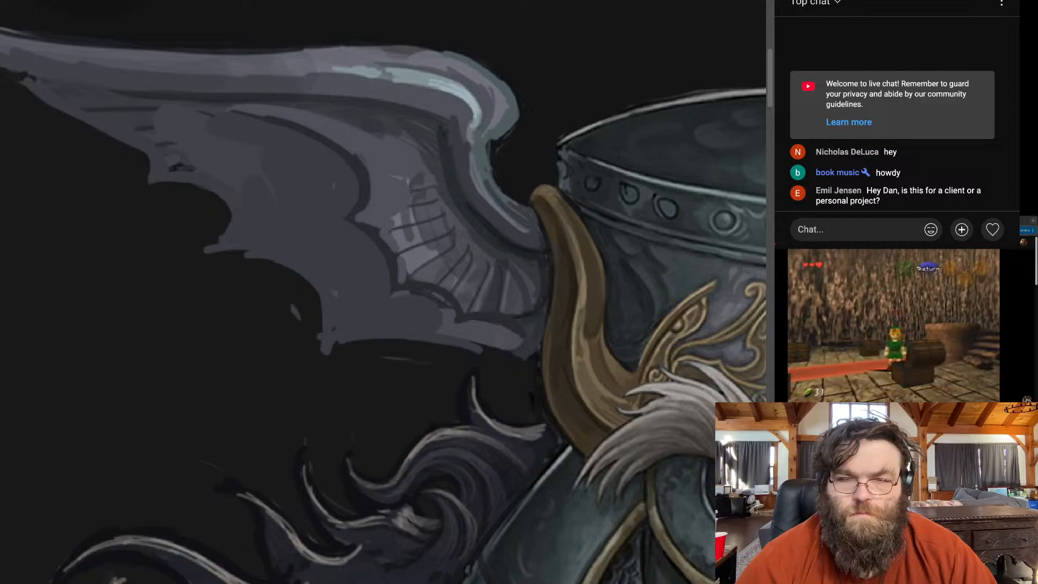
mouse_move(460, 346)
mouse_down()
mouse_move(503, 346)
mouse_move(519, 330)
mouse_up()
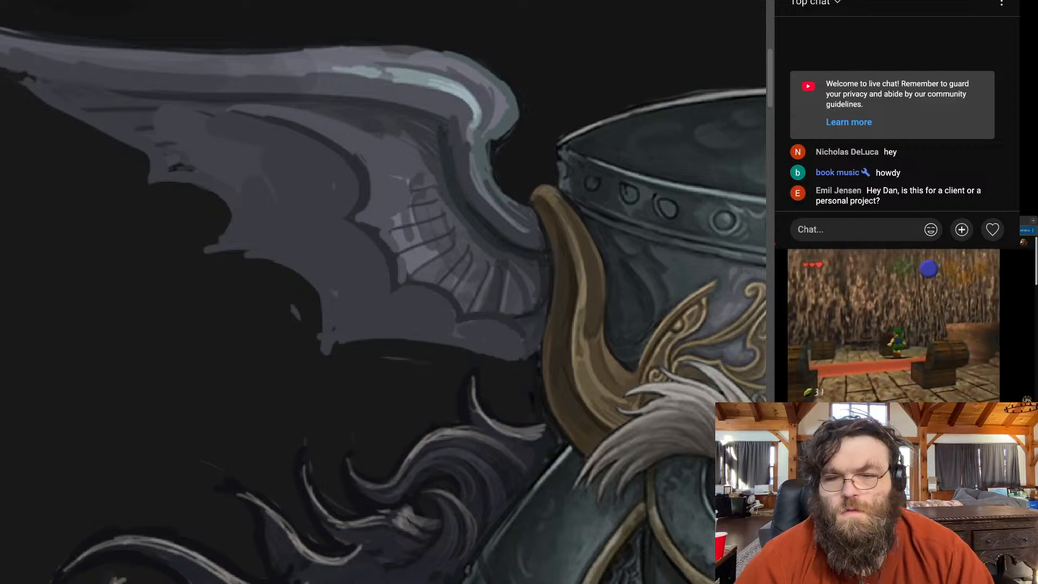
Compare the darkened wing membrane with the opposite wing and the full figure, both close up and from afar
key(ctrl+0)
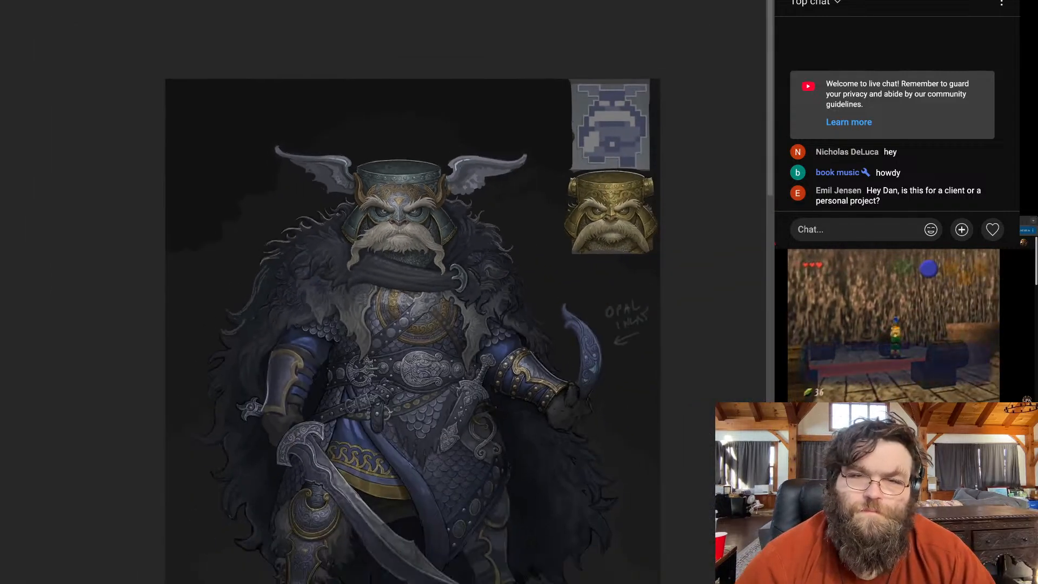
scroll(322, 187, up, 8)
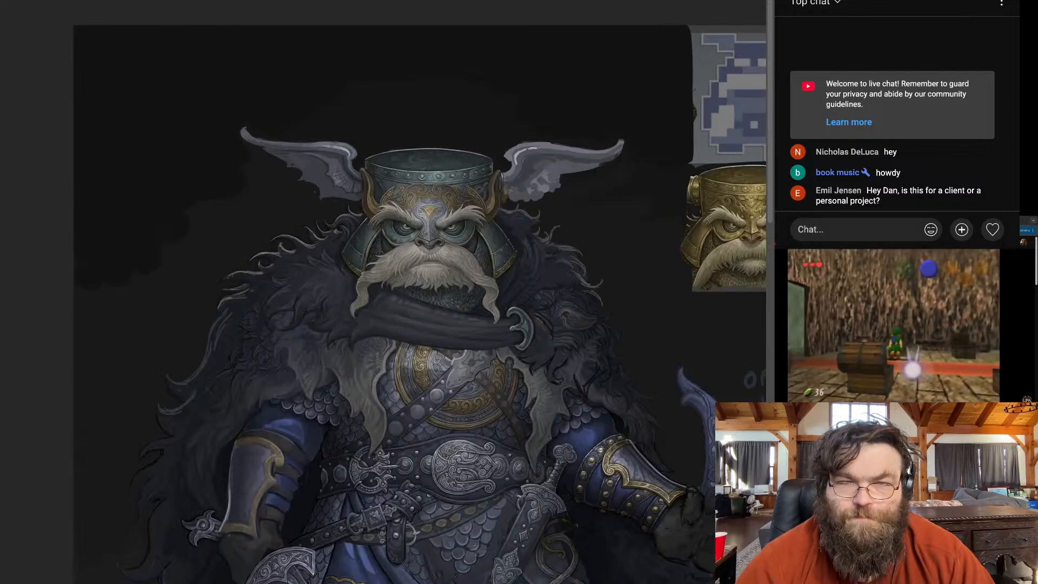
scroll(327, 181, up, 1)
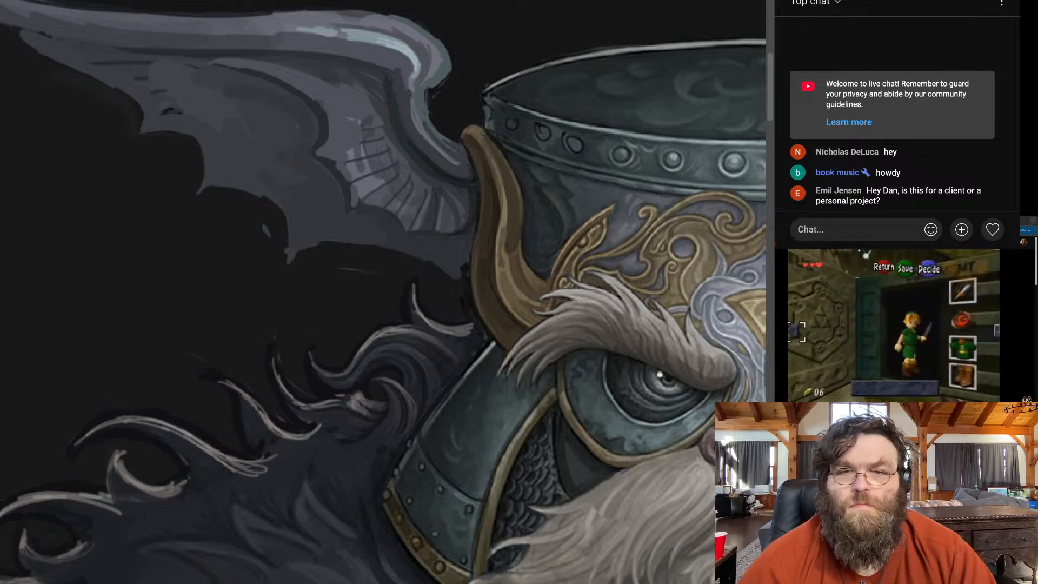
key(ctrl+0)
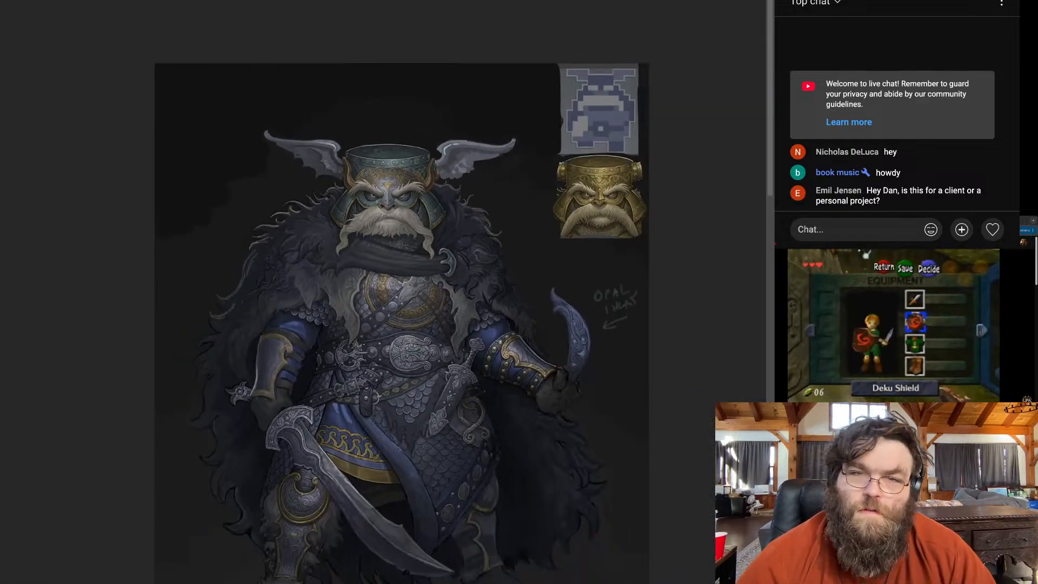
key(ctrl+minus)
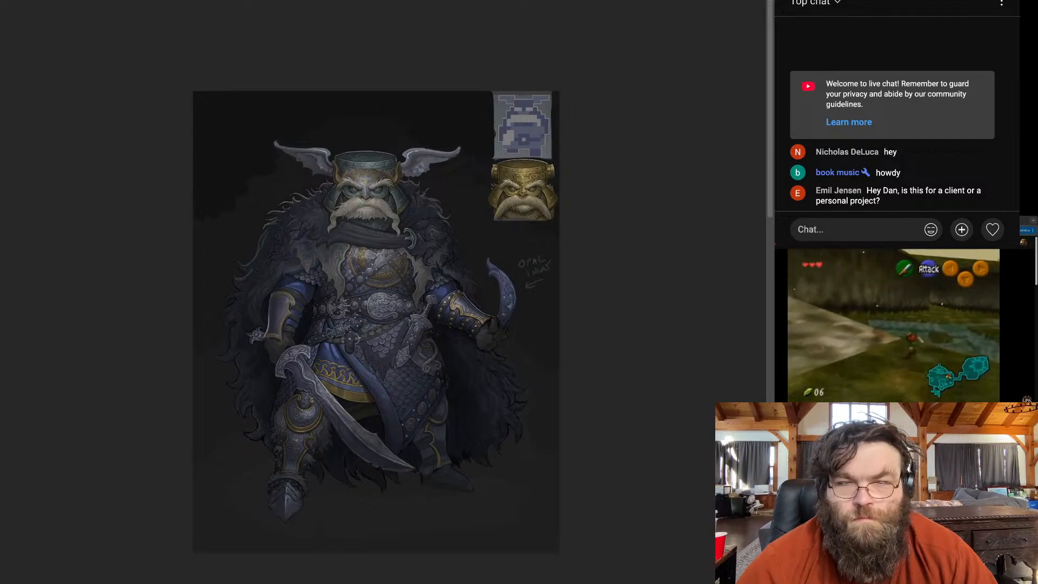
scroll(334, 173, up, 2)
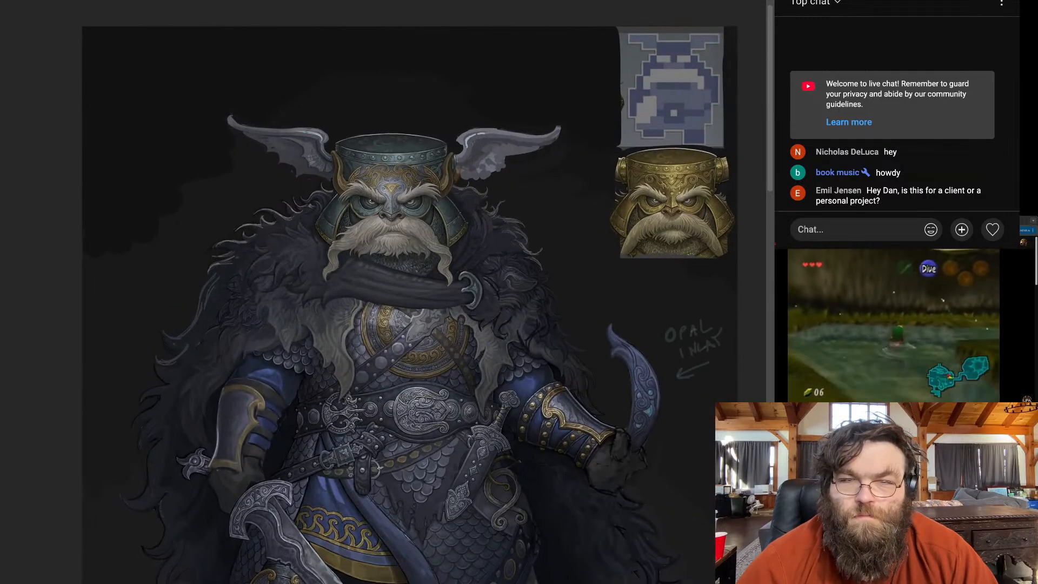
scroll(295, 180, down, 3)
scroll(285, 177, up, 6)
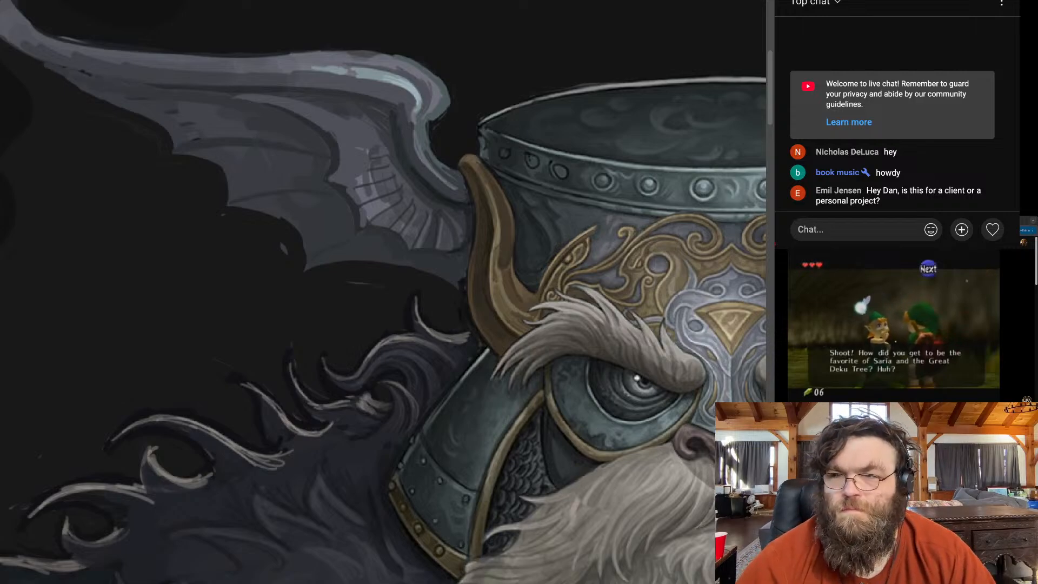
key(ctrl+0)
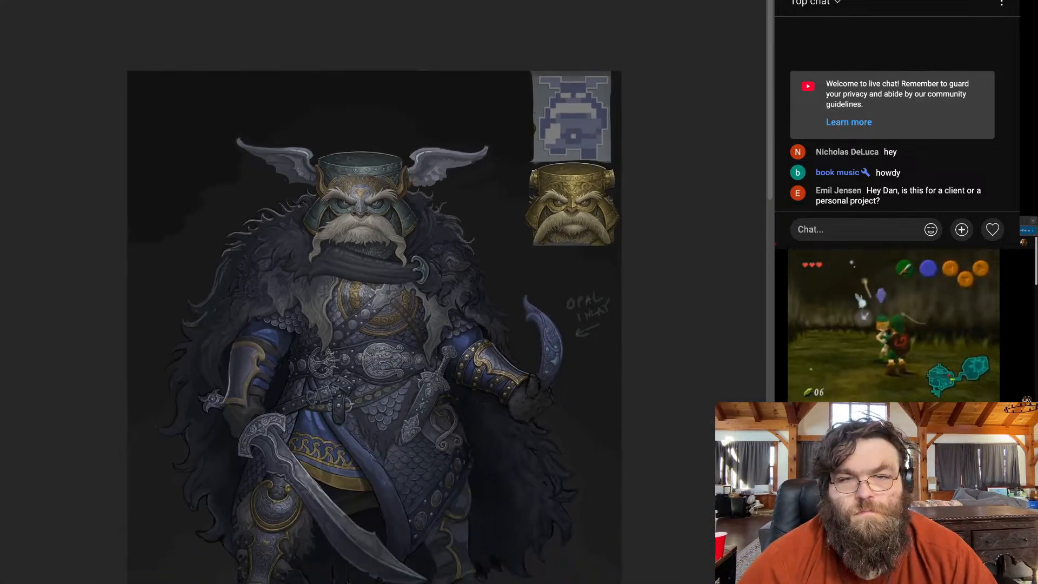
Paint over the remaining feather strokes on the inner wing membrane with smooth gray-purple, and check it against the full figure
scroll(292, 157, up, 5)
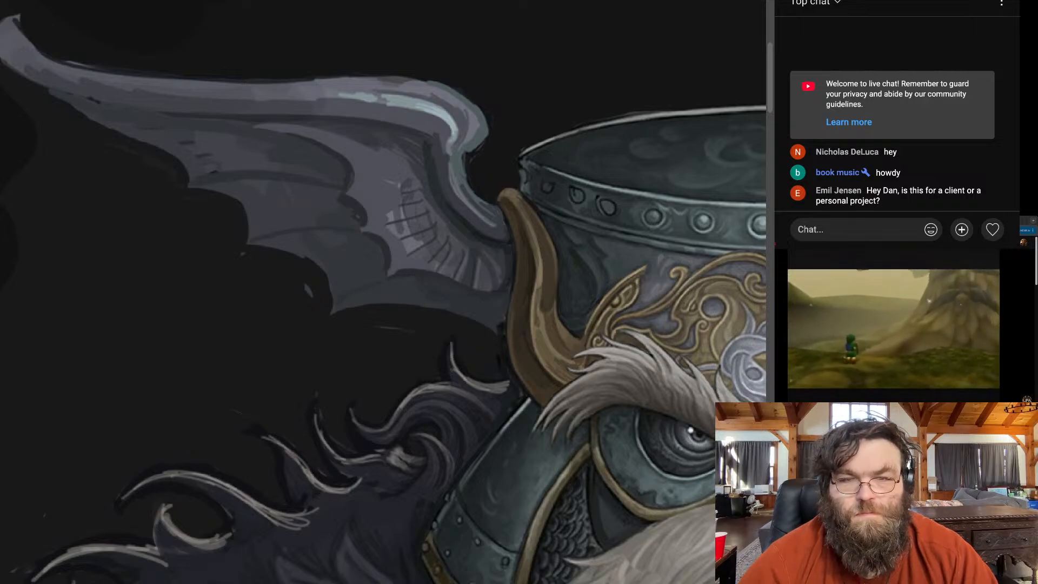
drag(399, 208, 405, 255)
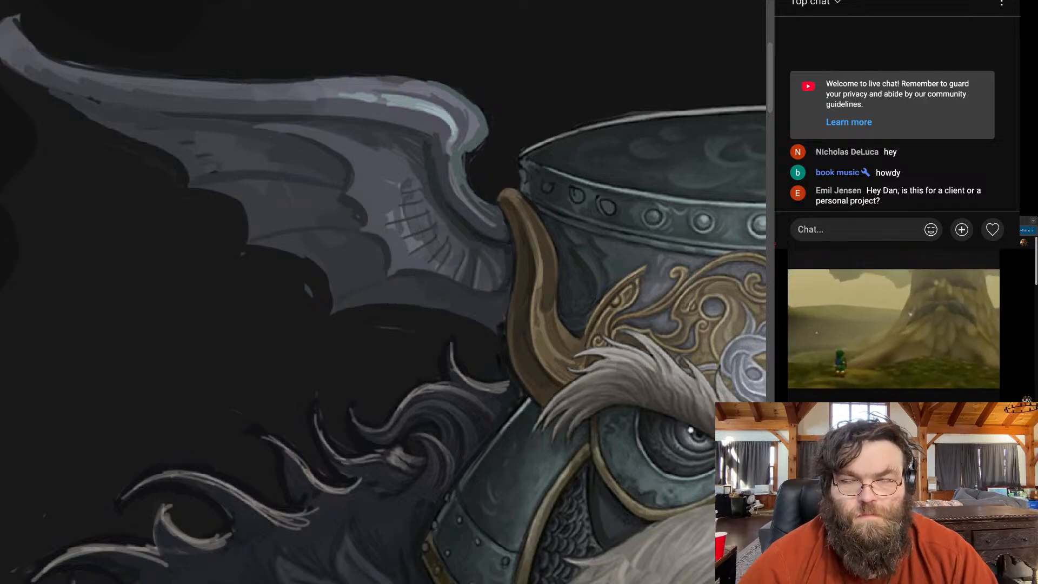
key(ctrl+z)
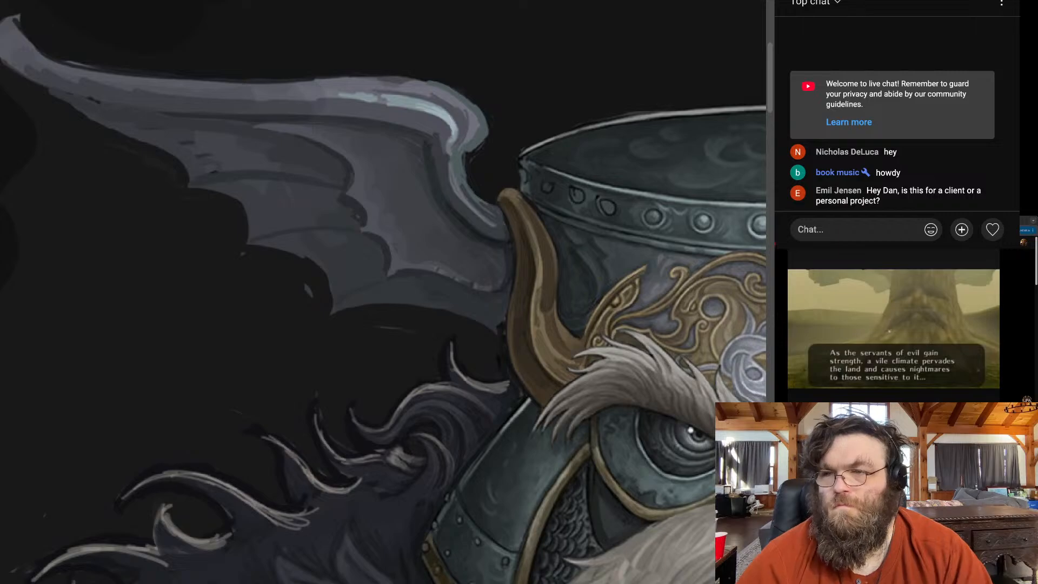
scroll(384, 292, down, 5)
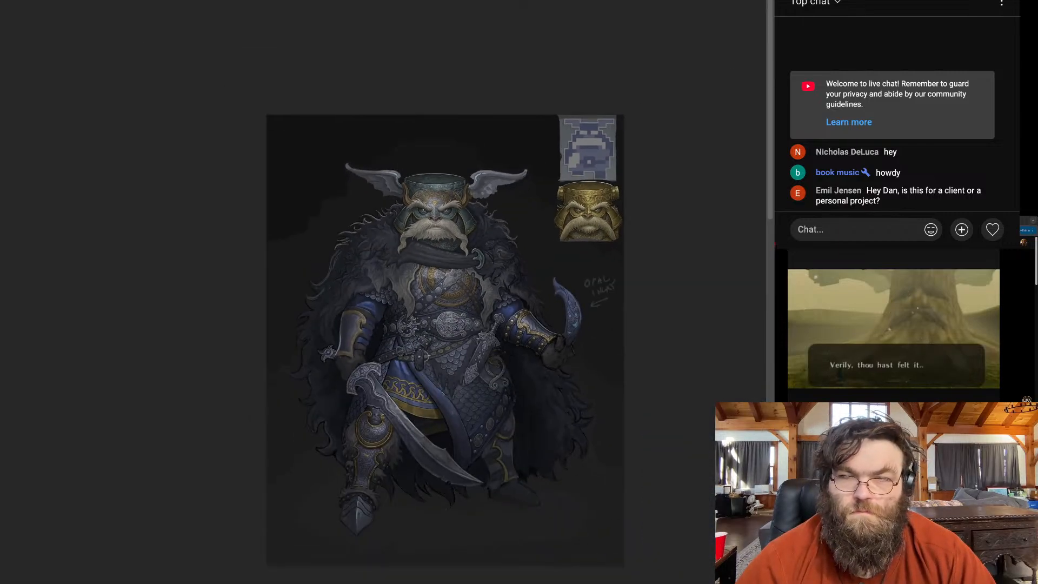
scroll(465, 253, up, 3)
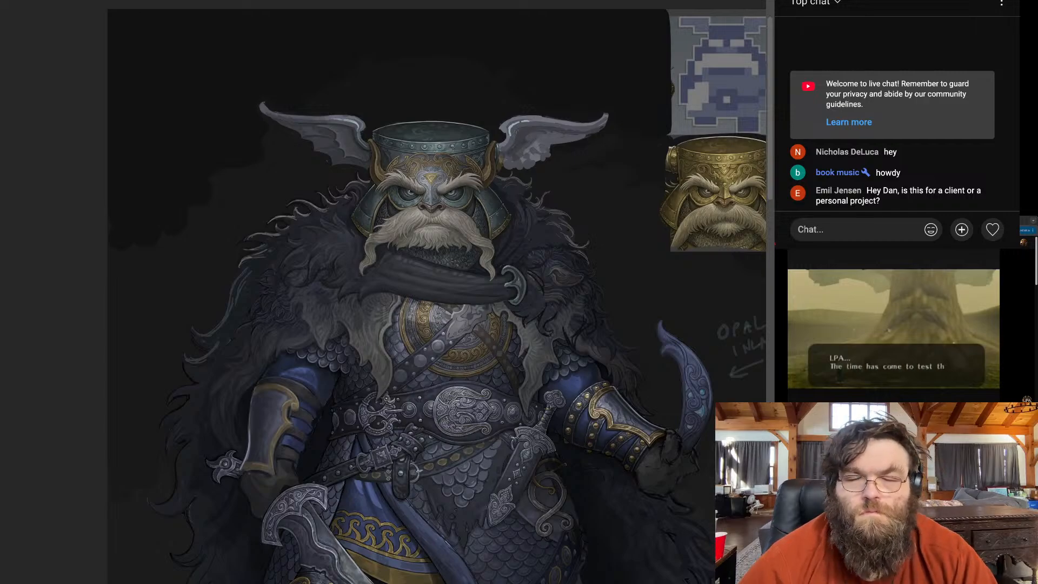
scroll(379, 162, up, 5)
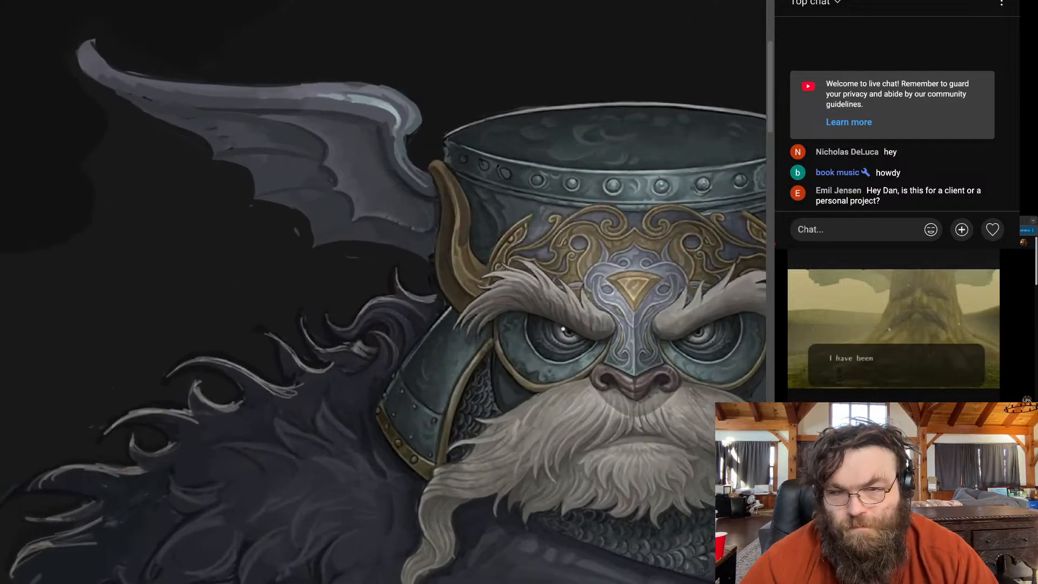
Paint curved fold lines across the inner wing membrane, running from the scallop points toward the wing's base beside the golden horn
scroll(378, 292, down, 5)
scroll(378, 292, up, 2)
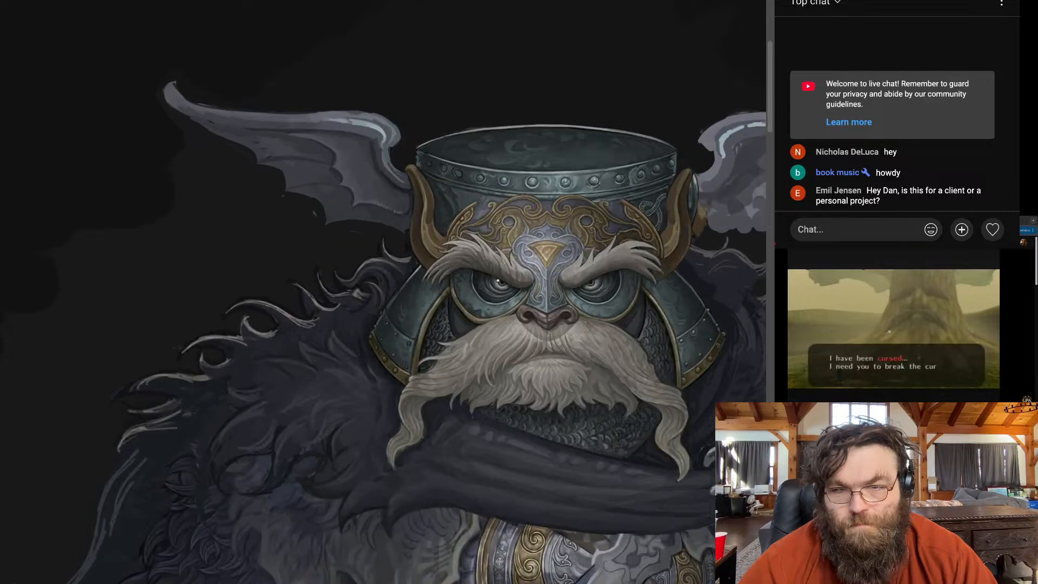
scroll(378, 292, down, 3)
scroll(319, 178, up, 6)
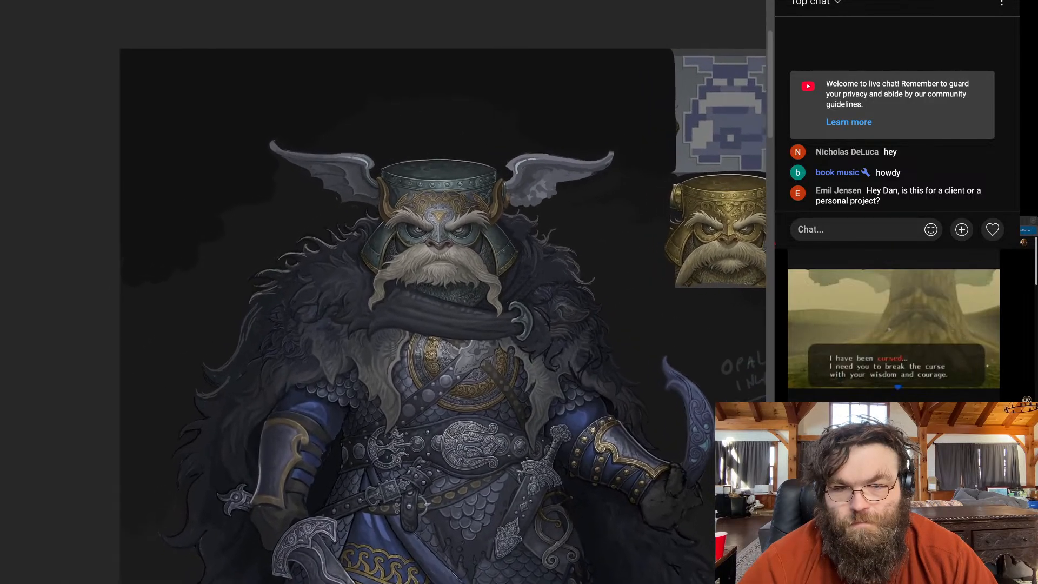
scroll(324, 243, up, 2)
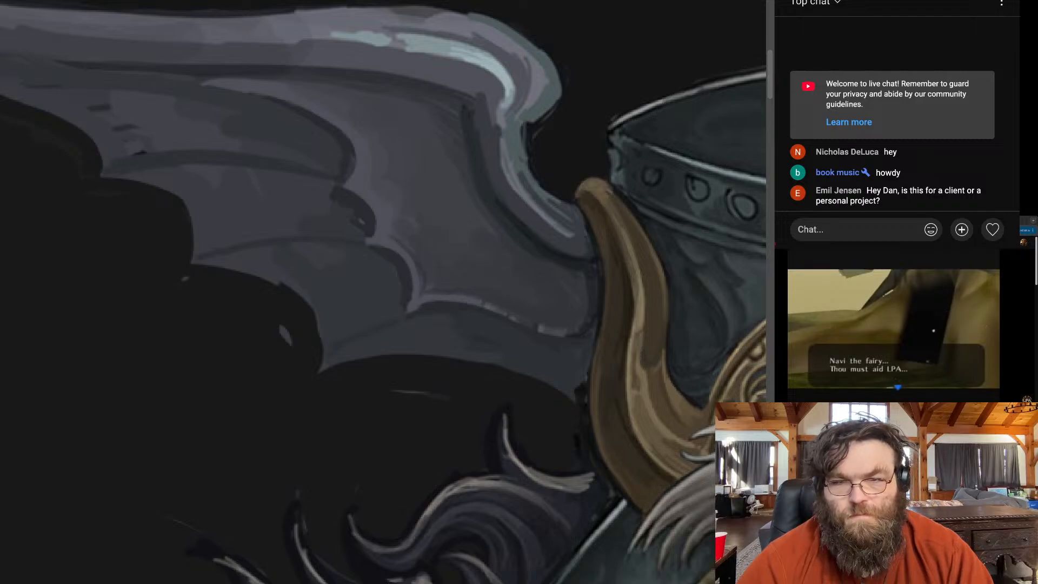
drag(577, 340, 494, 312)
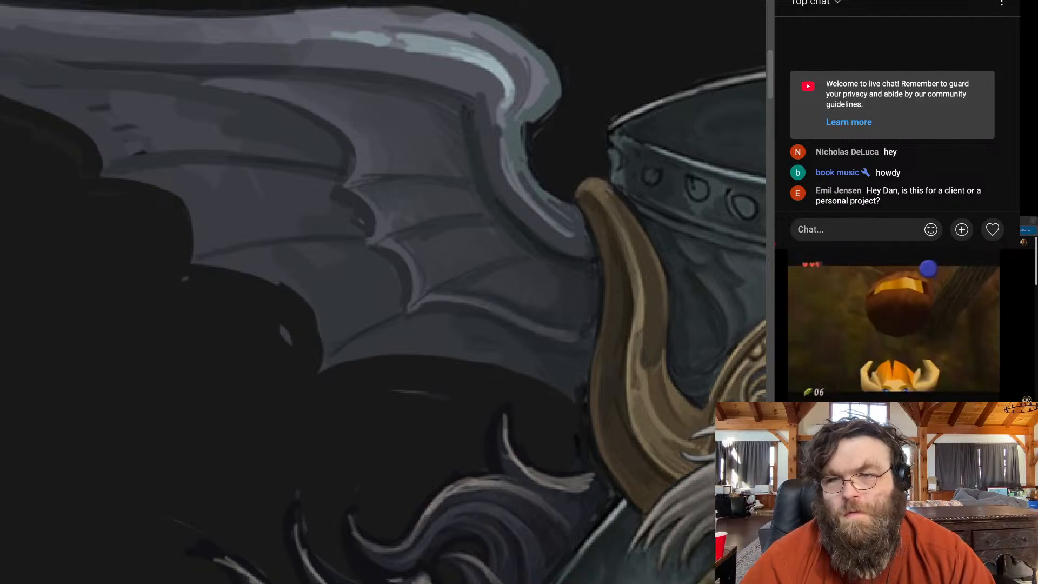
Highlight the three fold ridges running inward from the outer scallop tips with light gray strokes and smooth the wing's lower edge
key(ctrl+0)
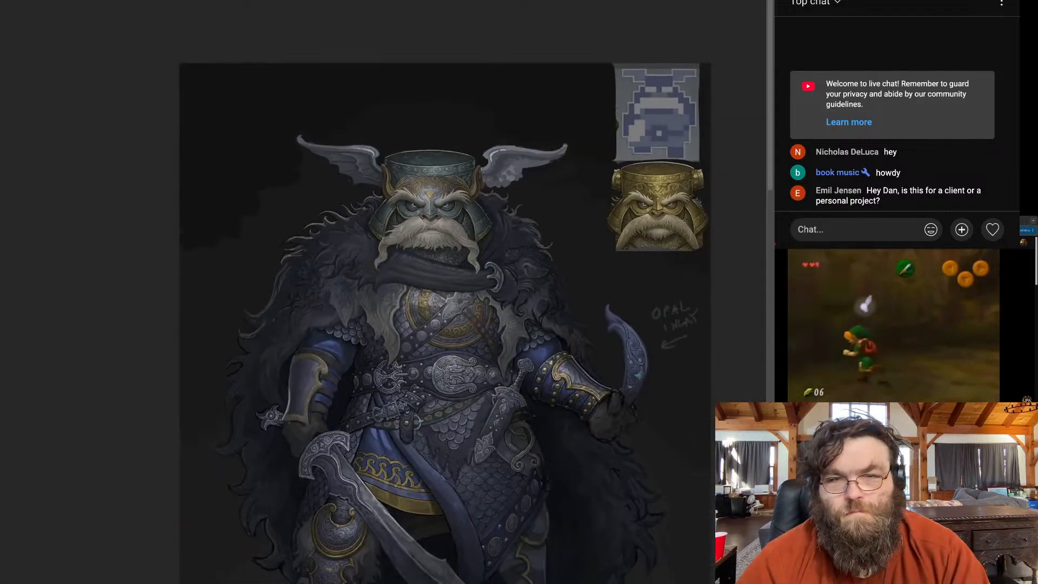
scroll(380, 176, down, 5)
scroll(380, 167, up, 10)
scroll(281, 156, up, 8)
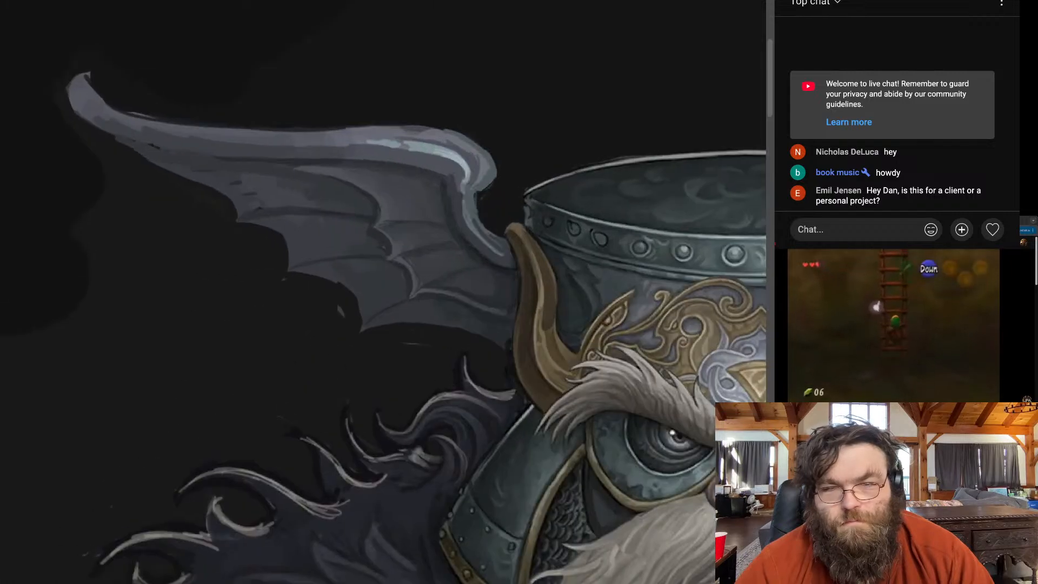
scroll(404, 166, up, 3)
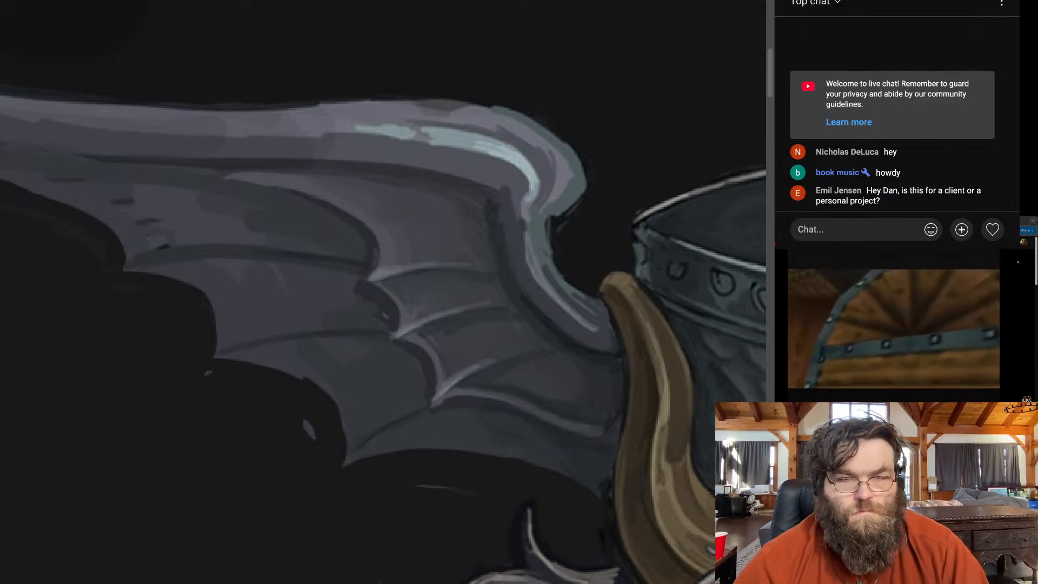
mouse_move(228, 346)
mouse_down()
mouse_move(262, 333)
mouse_move(381, 323)
mouse_up()
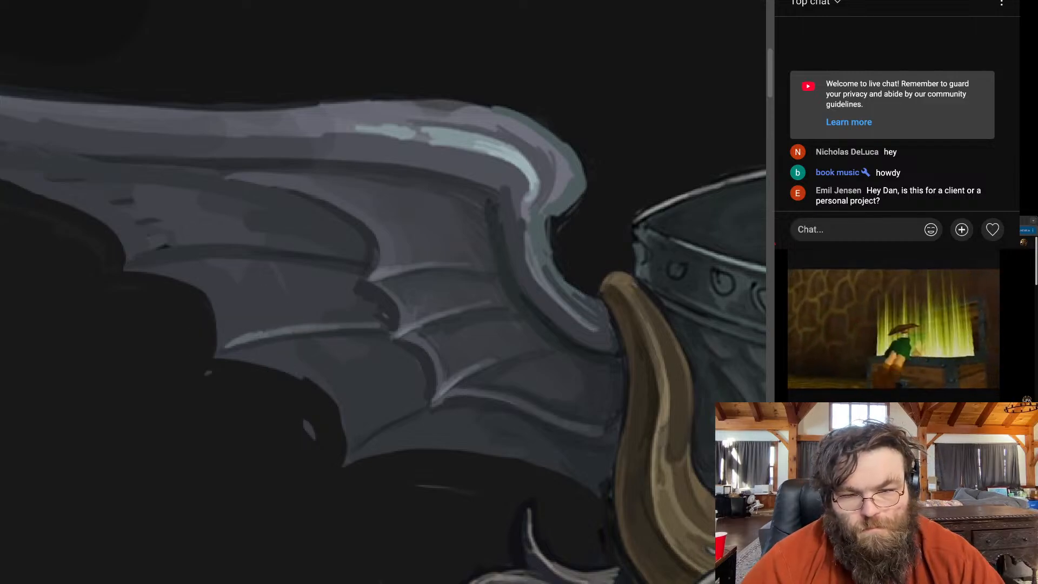
drag(348, 452, 407, 409)
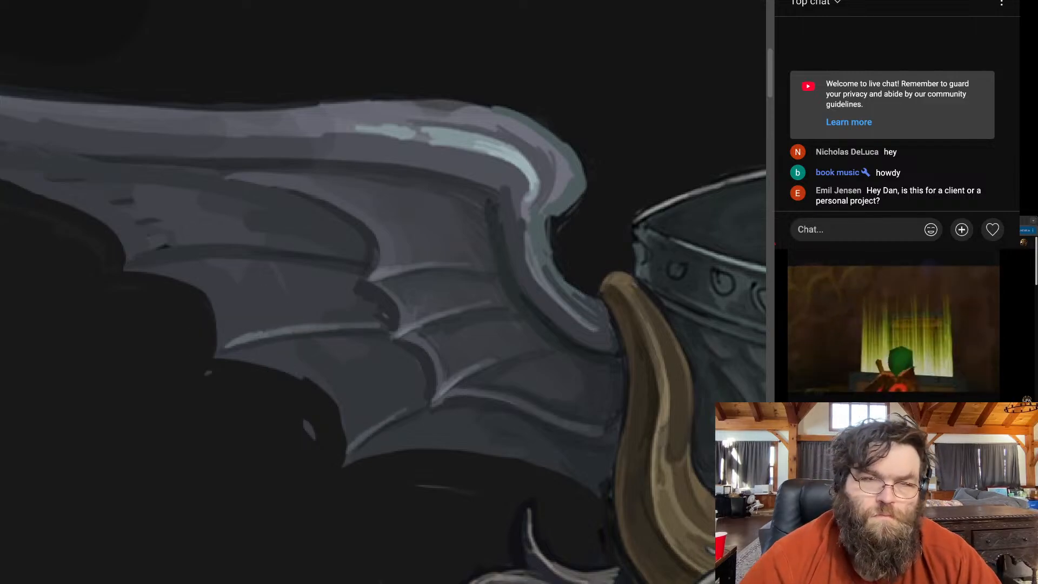
drag(133, 253, 303, 245)
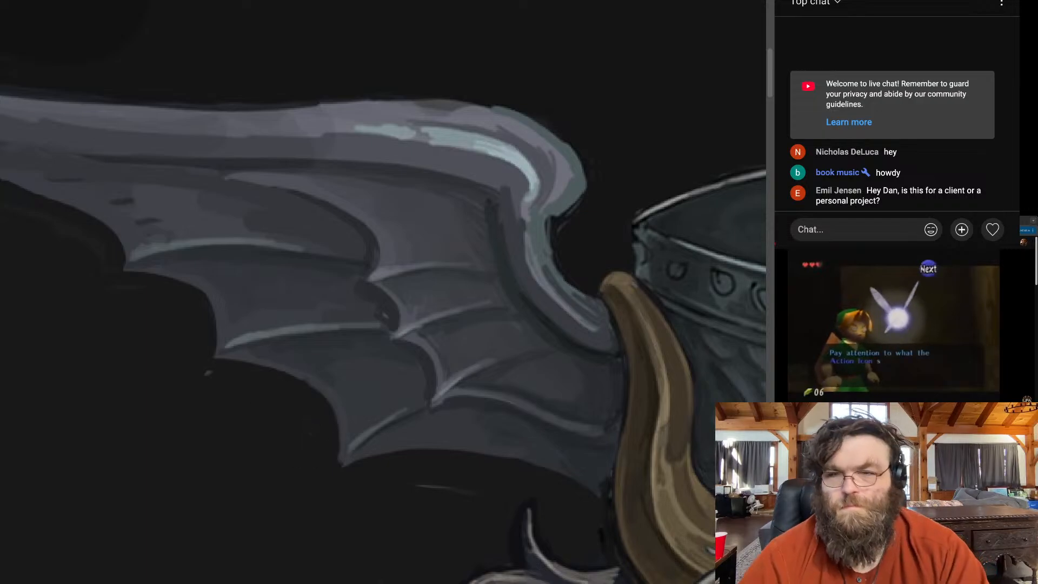
Paint small fanned wrinkles in light gray inside the lowest outer scallop of the wing membrane
scroll(384, 292, down, 10)
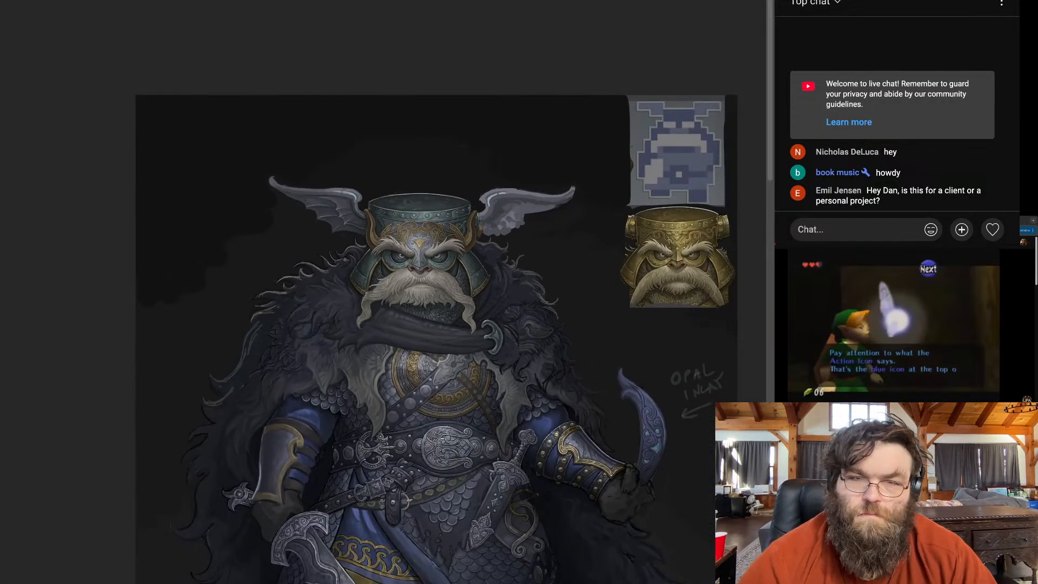
scroll(384, 292, down, 2)
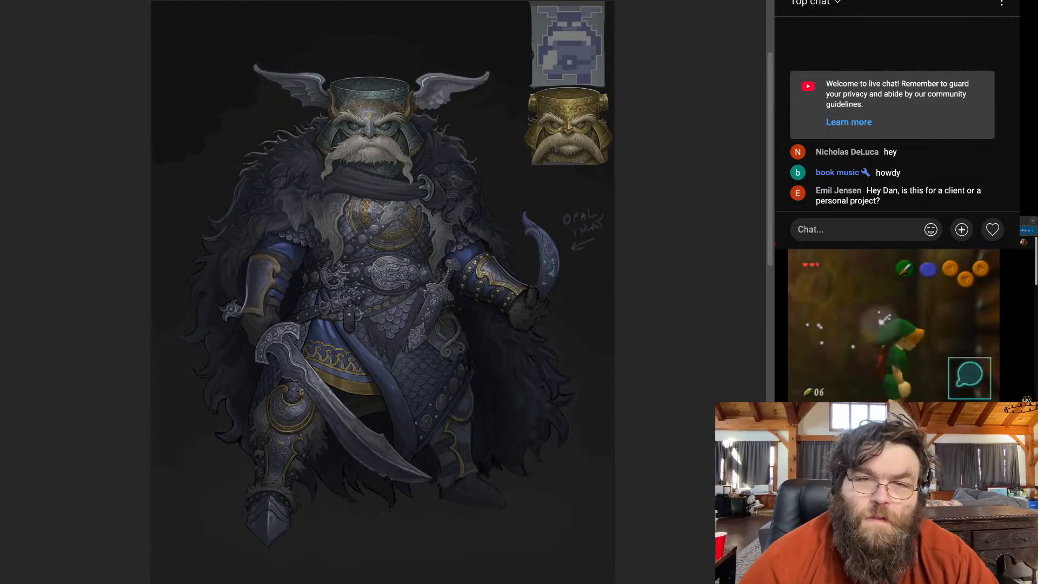
scroll(265, 65, up, 2)
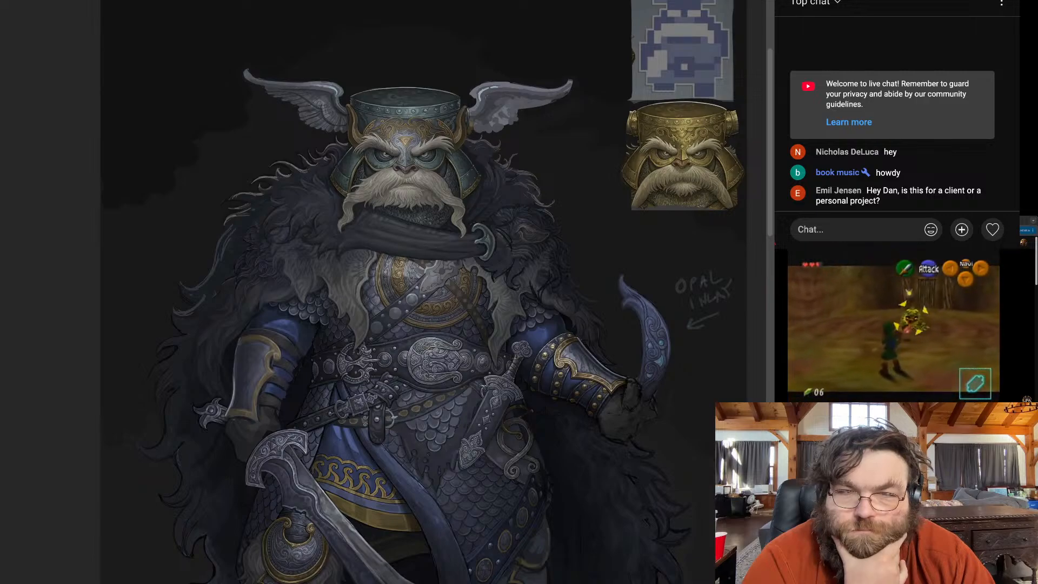
scroll(375, 105, down, 2)
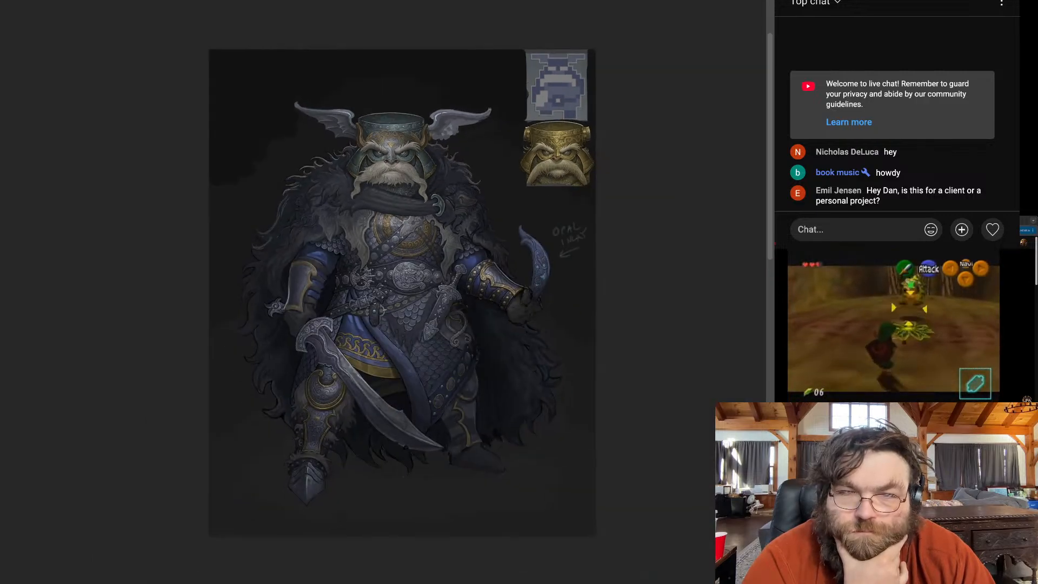
scroll(308, 43, up, 4)
scroll(346, 158, up, 6)
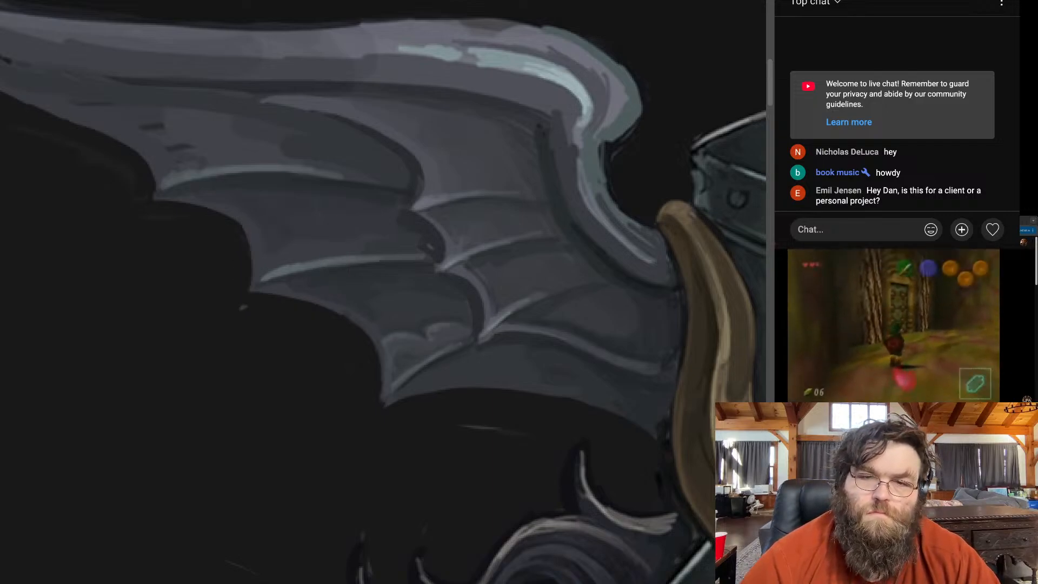
mouse_move(388, 321)
mouse_down()
mouse_move(348, 296)
mouse_move(392, 298)
mouse_up()
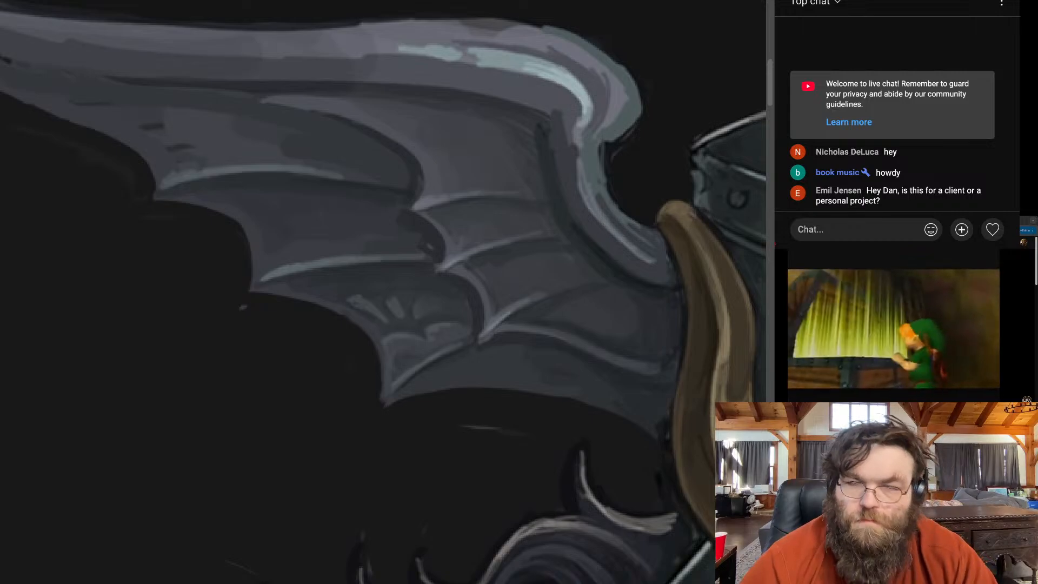
Compare the wrinkled wing membrane with the opposite wing and the full figure from several distances
key(ctrl+minus)
key(ctrl+minus)
key(ctrl+minus)
key(ctrl+minus)
key(ctrl+minus)
key(ctrl+minus)
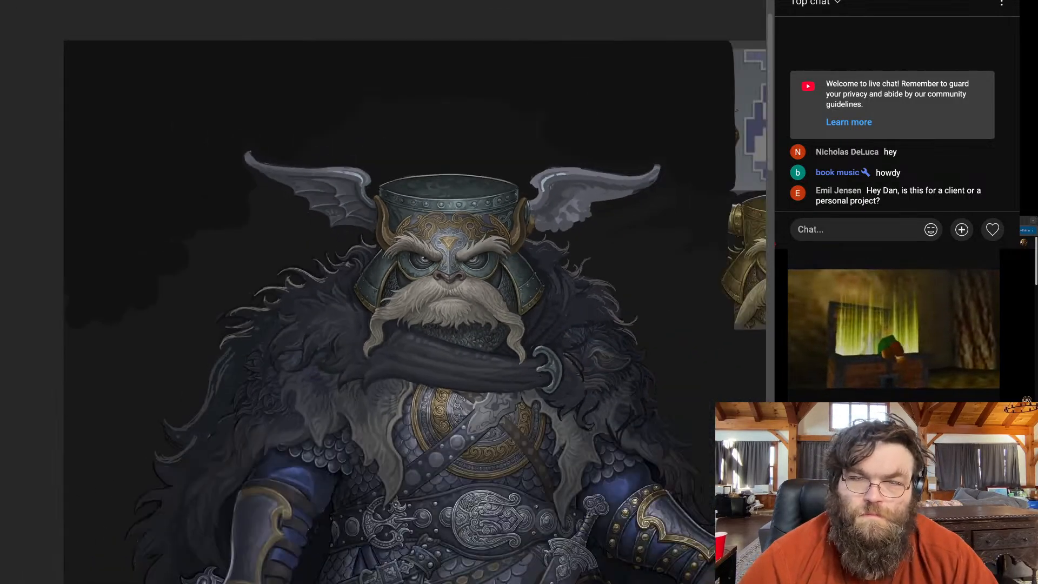
key(ctrl+minus)
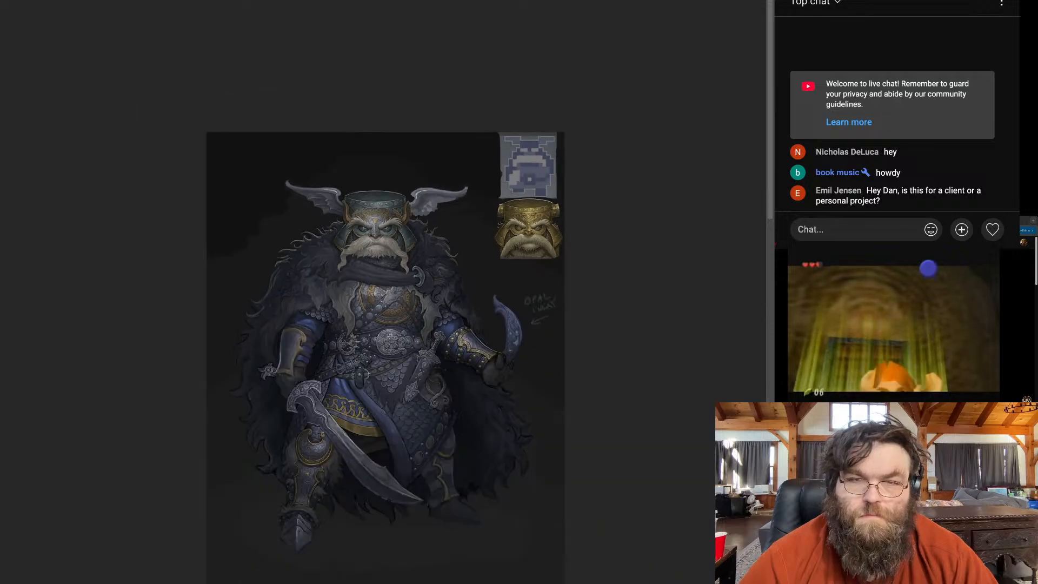
key(ctrl+plus)
key(ctrl+plus)
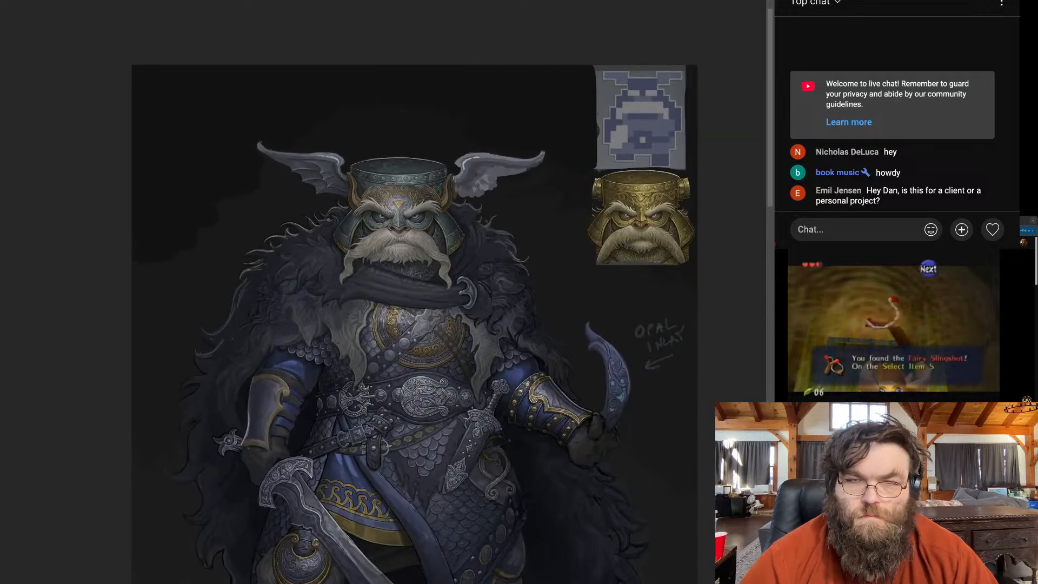
Outline an angular crease in the middle outer scallop and fill the area below it with lighter gray-purple
key(ctrl+plus)
key(ctrl+plus)
key(ctrl+plus)
scroll(329, 110, up, 5)
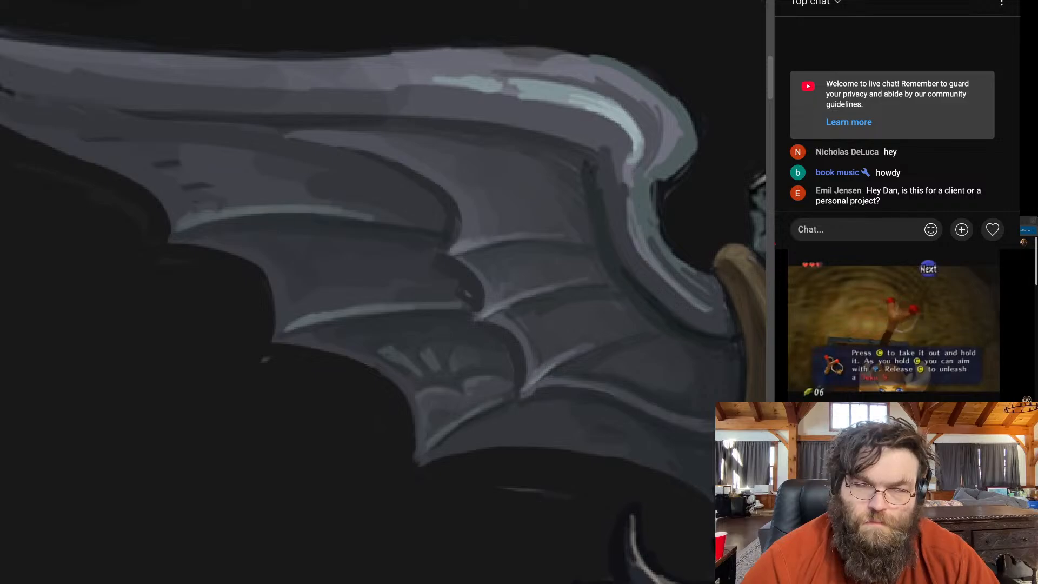
mouse_move(288, 270)
mouse_down()
mouse_move(307, 283)
mouse_move(378, 282)
mouse_up()
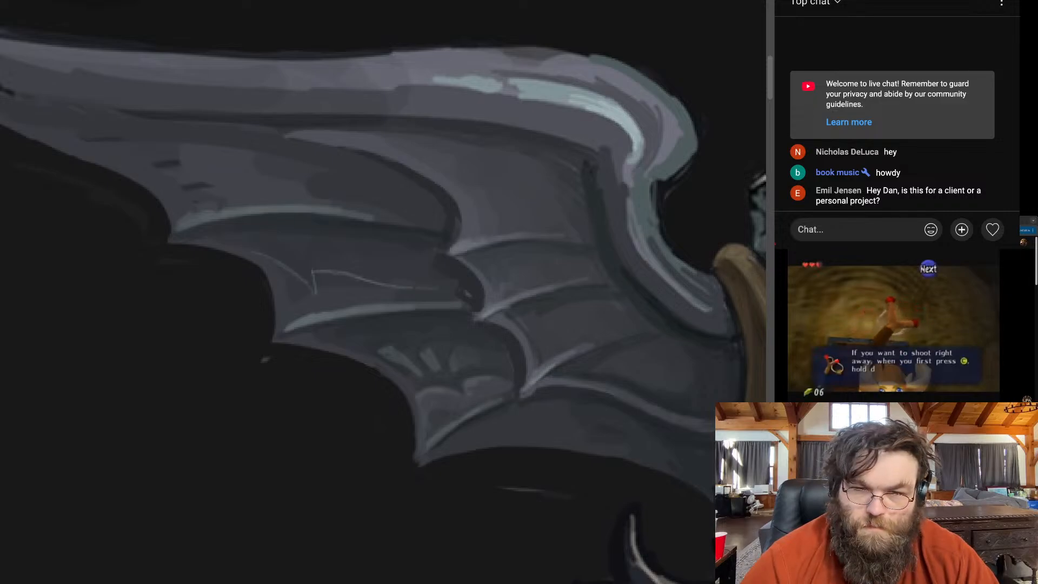
mouse_move(316, 273)
mouse_down()
mouse_move(324, 294)
mouse_move(343, 273)
mouse_up()
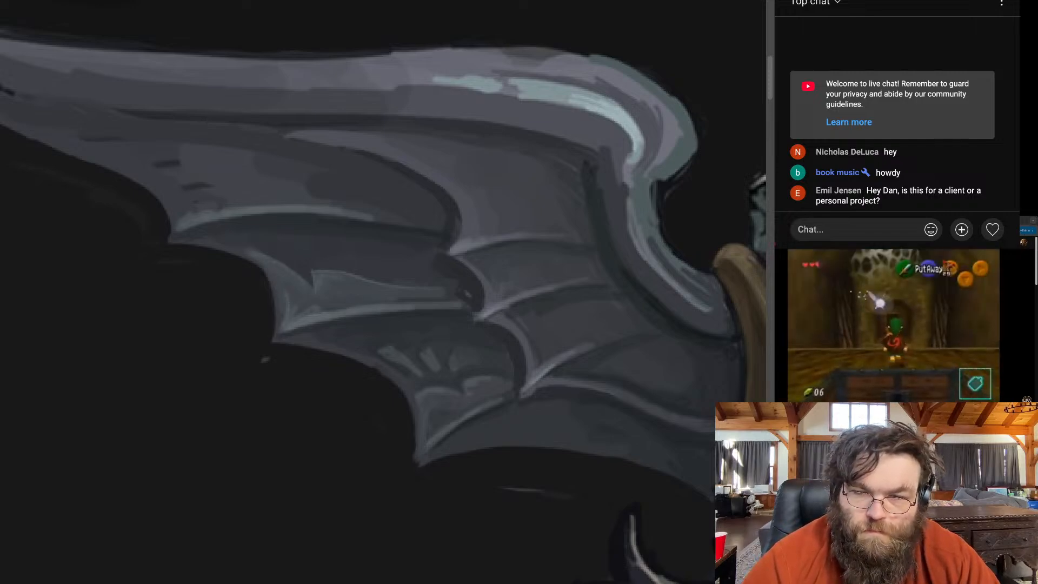
Add faint wrinkle strokes above the middle scallop's crease and darken the edge beneath the upper fold line
key(ctrl+0)
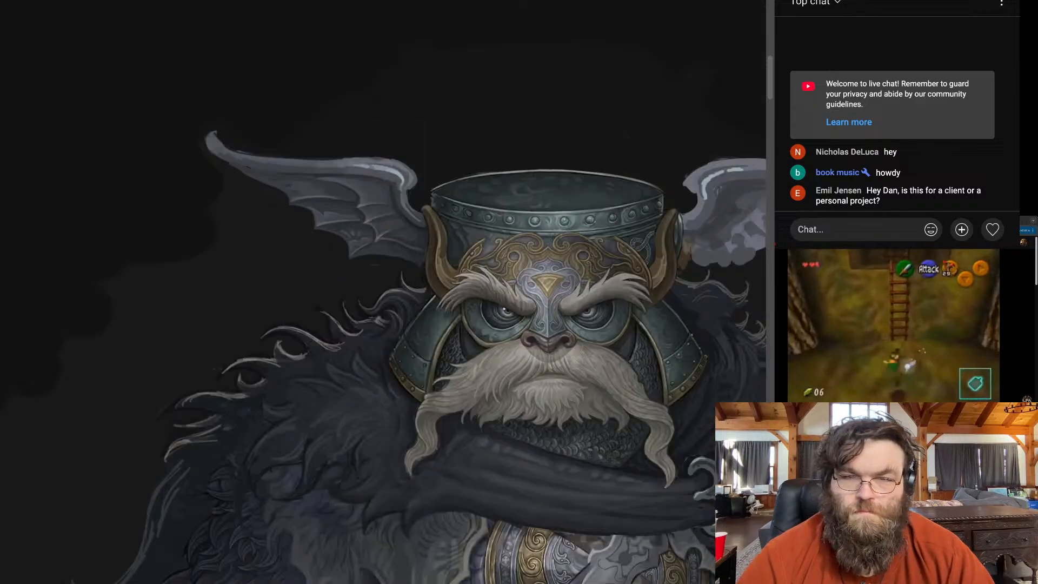
key(ctrl+0)
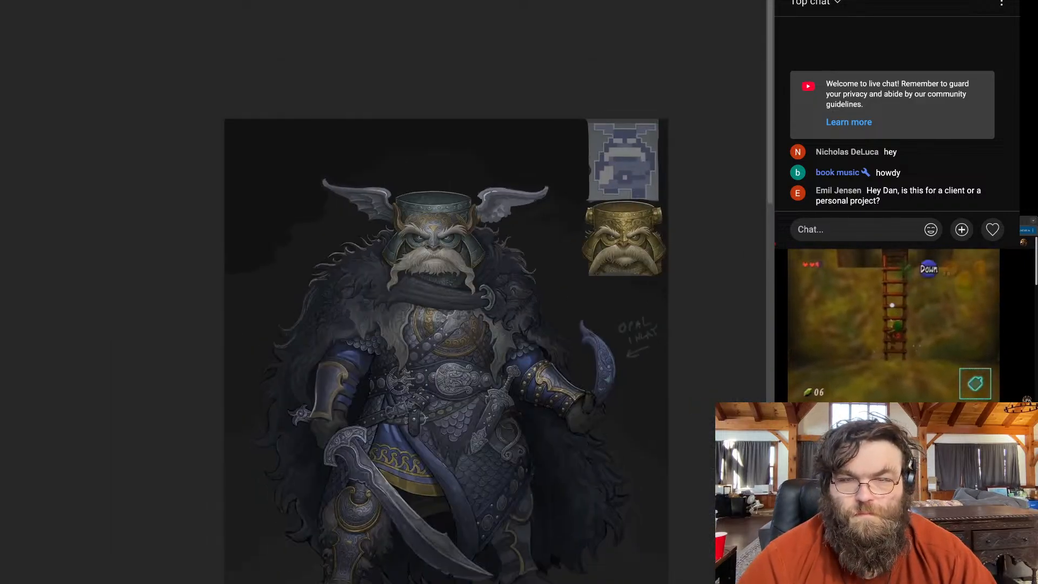
scroll(361, 203, up, 6)
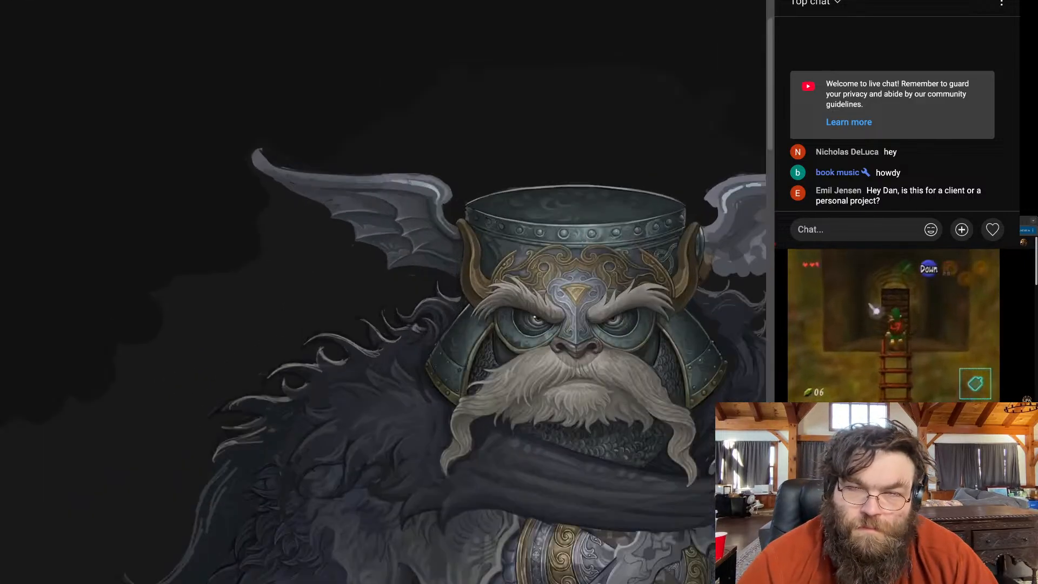
scroll(399, 227, up, 4)
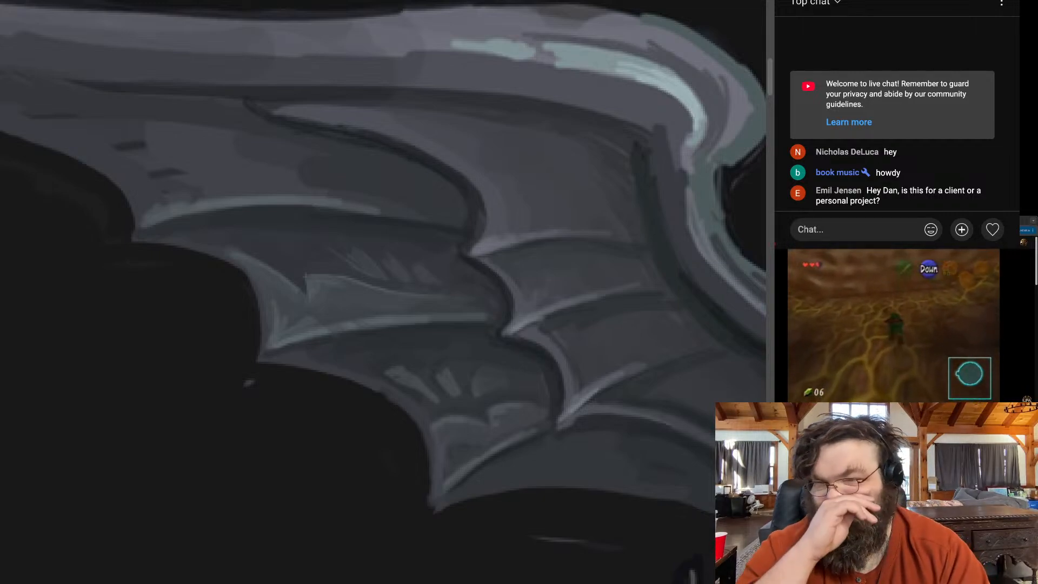
Deepen the shading around the lowest membrane fold near the wing's base, checking it against the full figure
key(ctrl+0)
scroll(336, 170, down, 8)
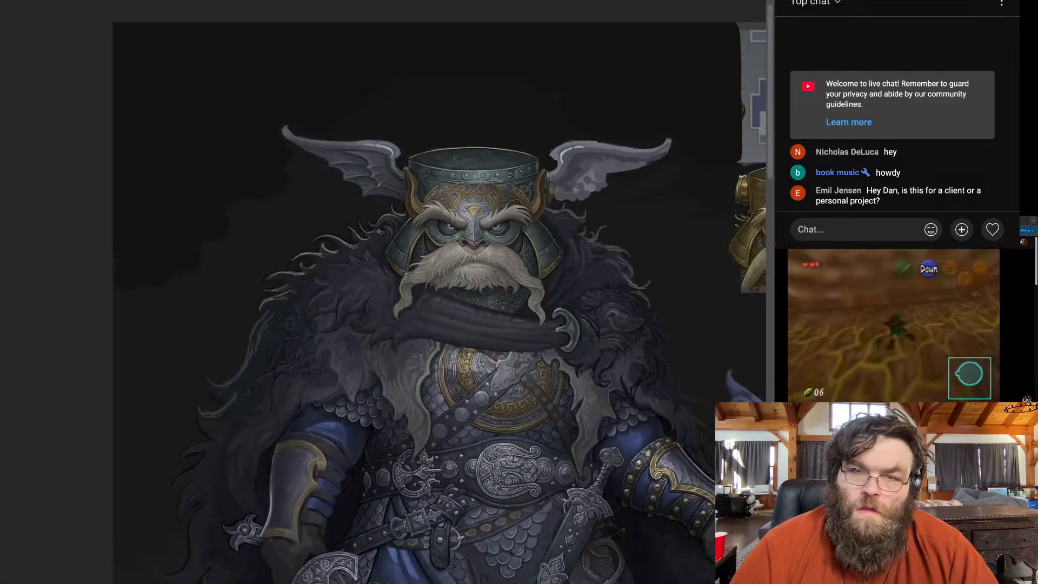
scroll(336, 171, down, 3)
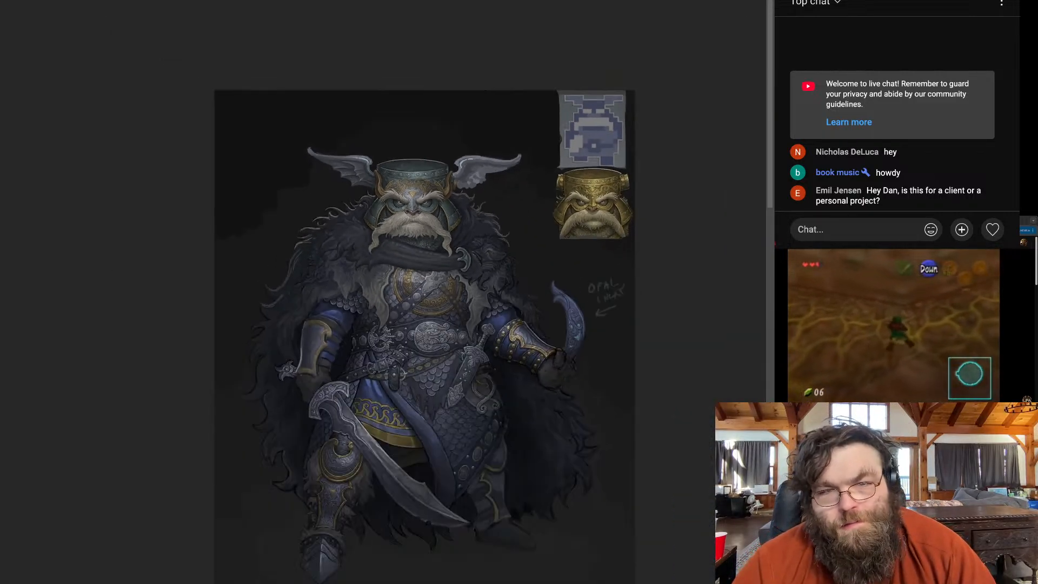
scroll(295, 148, up, 5)
scroll(379, 292, down, 3)
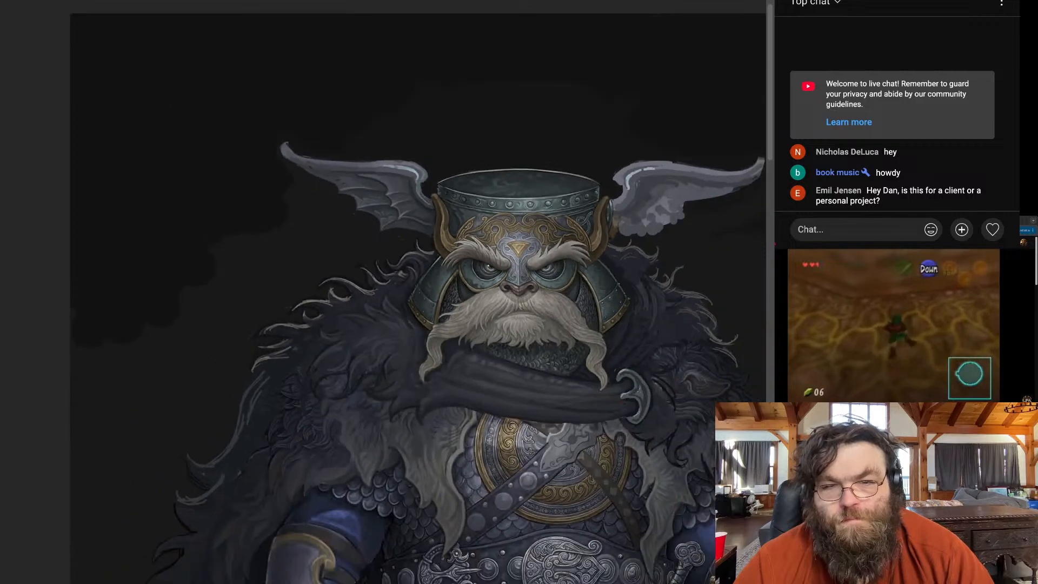
scroll(411, 162, up, 8)
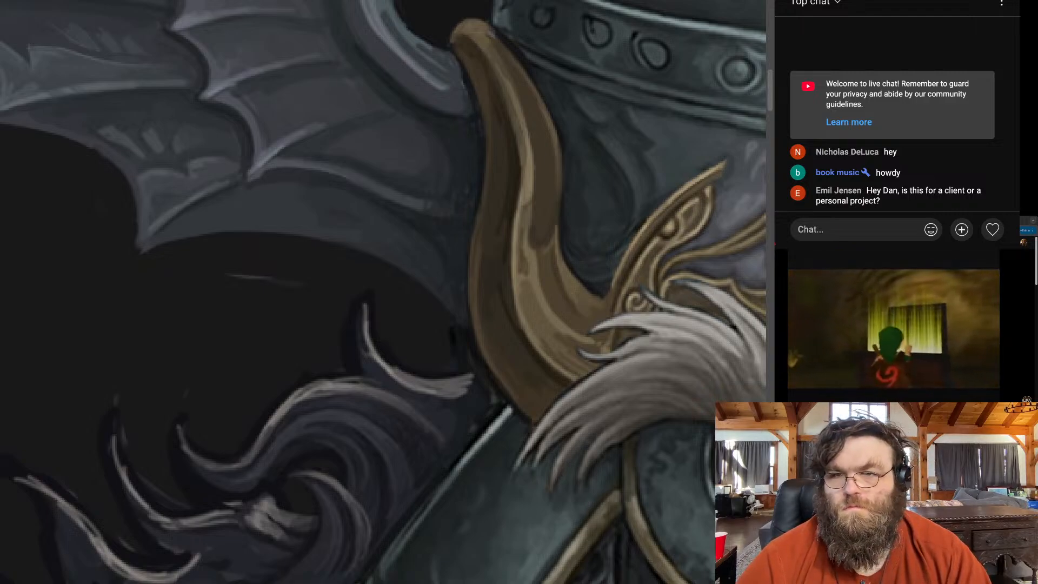
key(ctrl+minus)
key(ctrl+minus)
key(ctrl+minus)
key(ctrl+minus)
key(ctrl+minus)
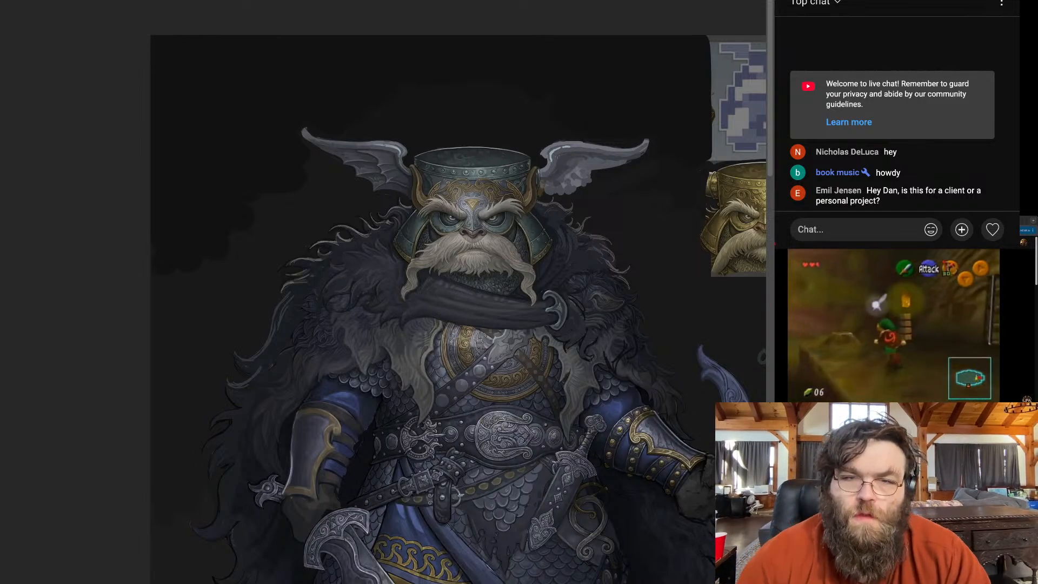
scroll(379, 162, up, 6)
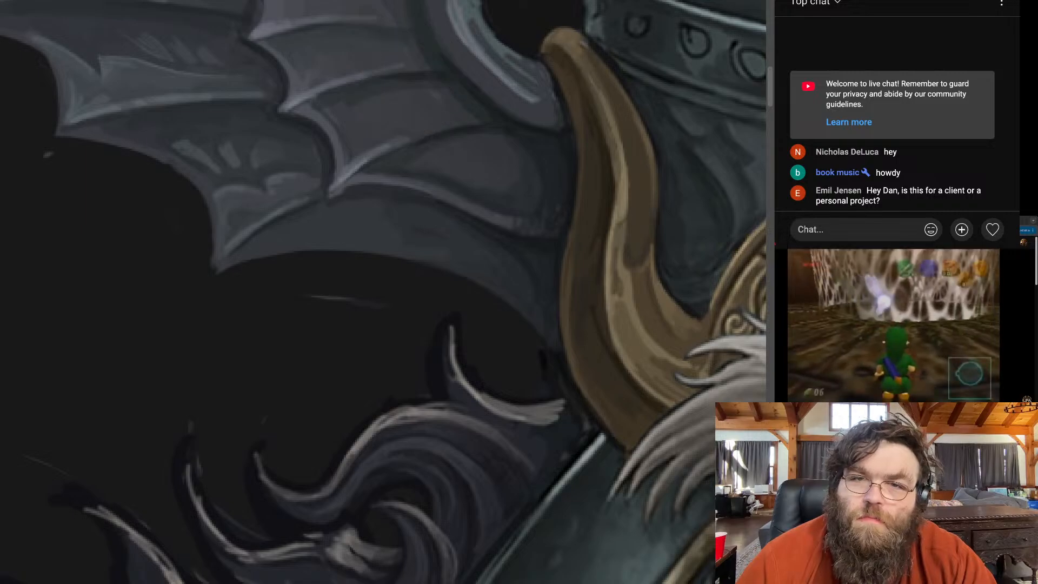
Examine the shaded bat-like wing up close around the helmet and against the opposite wing and whole figure
key(ctrl+0)
scroll(383, 292, down, 3)
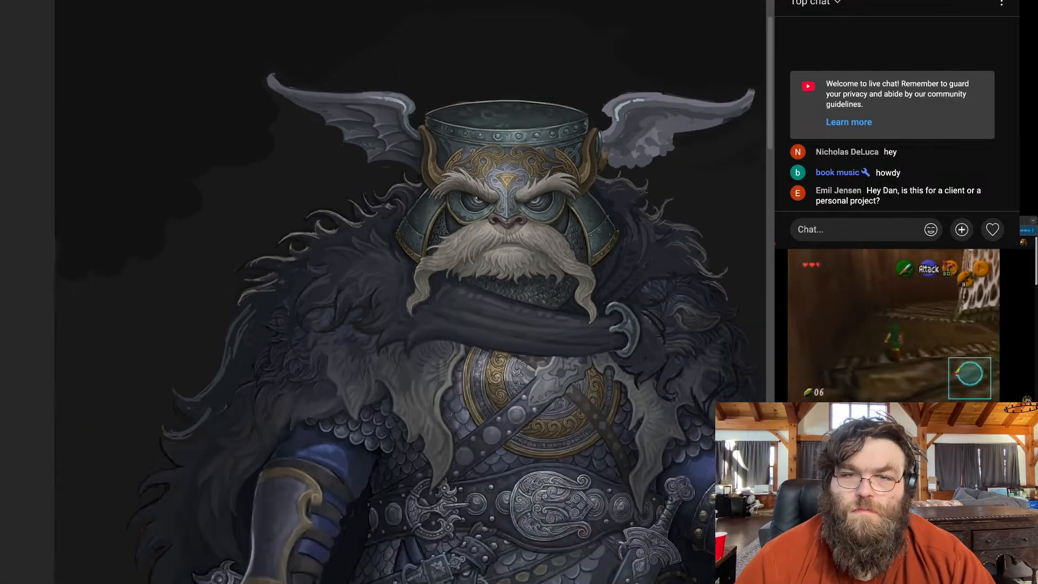
scroll(383, 292, up, 6)
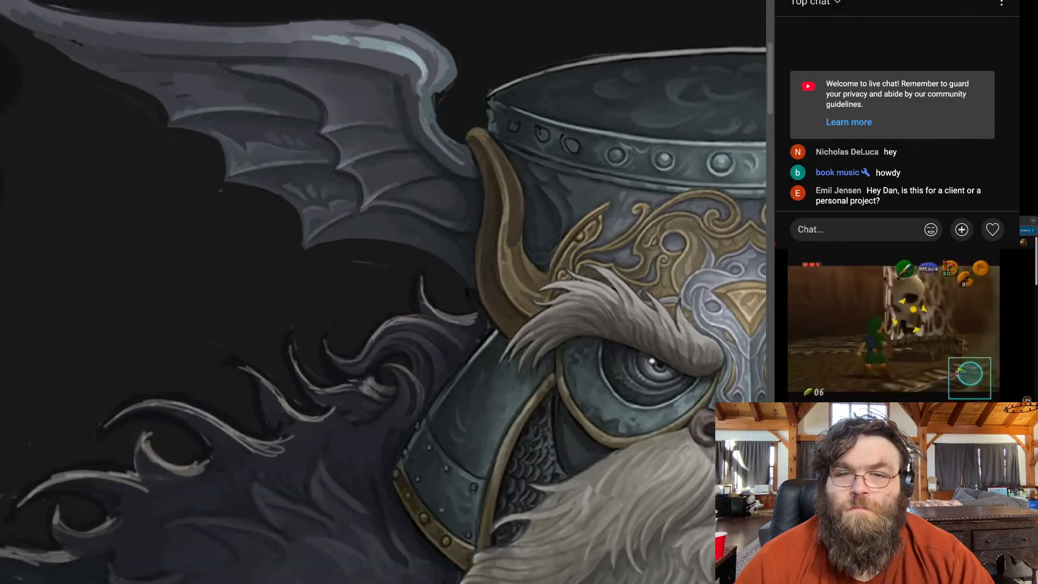
key(ctrl+0)
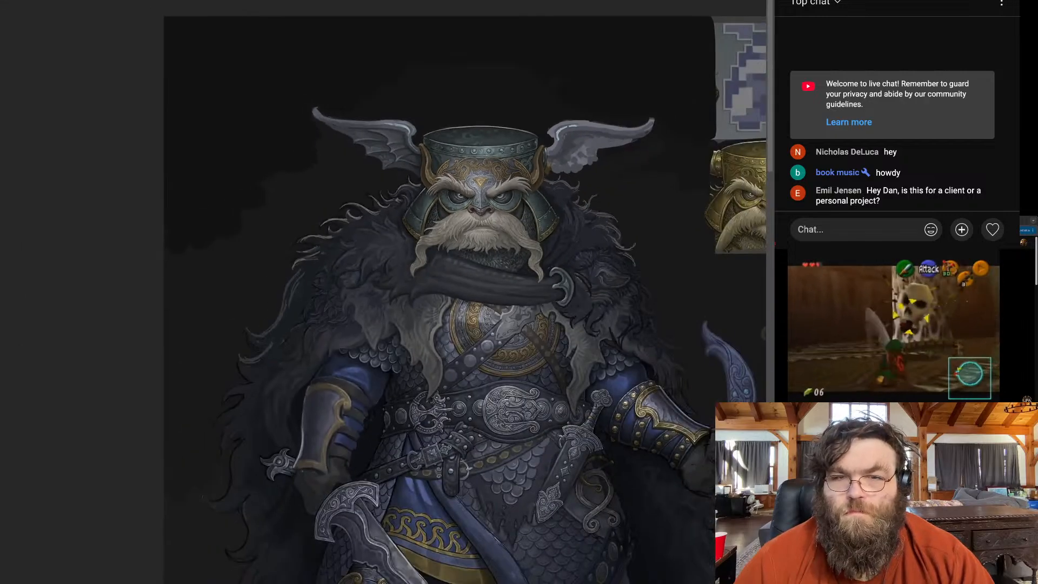
Examine the bat-like wing's membrane and scalloped edge up close and compare them with the helmet and the full figure
scroll(400, 141, up, 6)
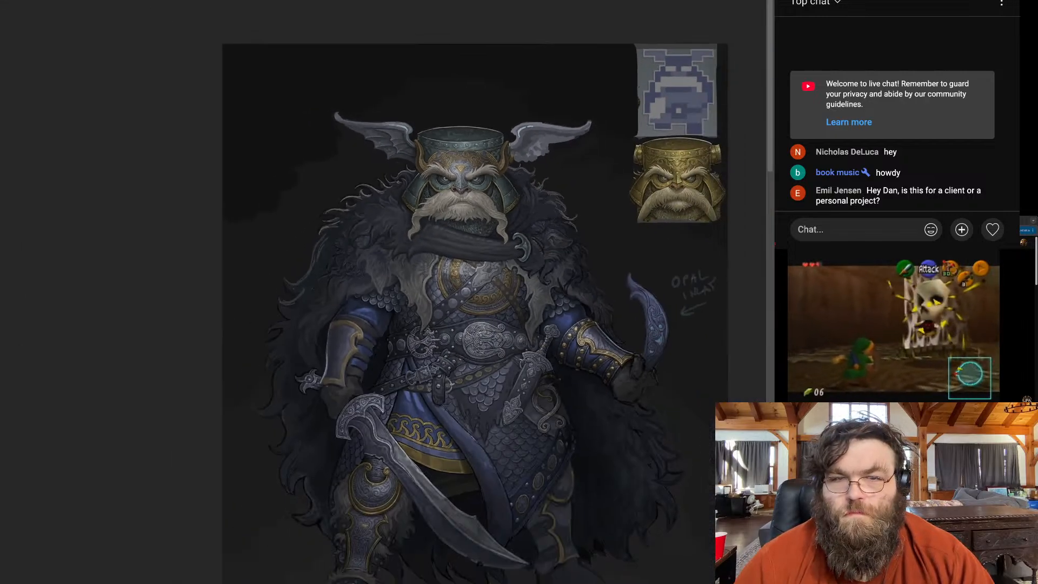
scroll(419, 139, up, 3)
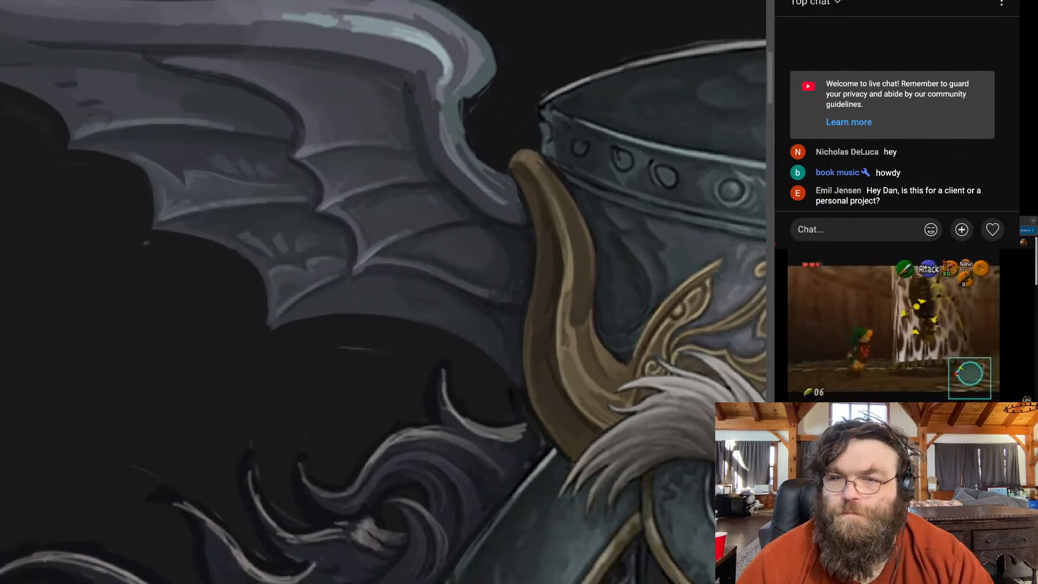
key(ctrl+z)
key(ctrl+shift+z)
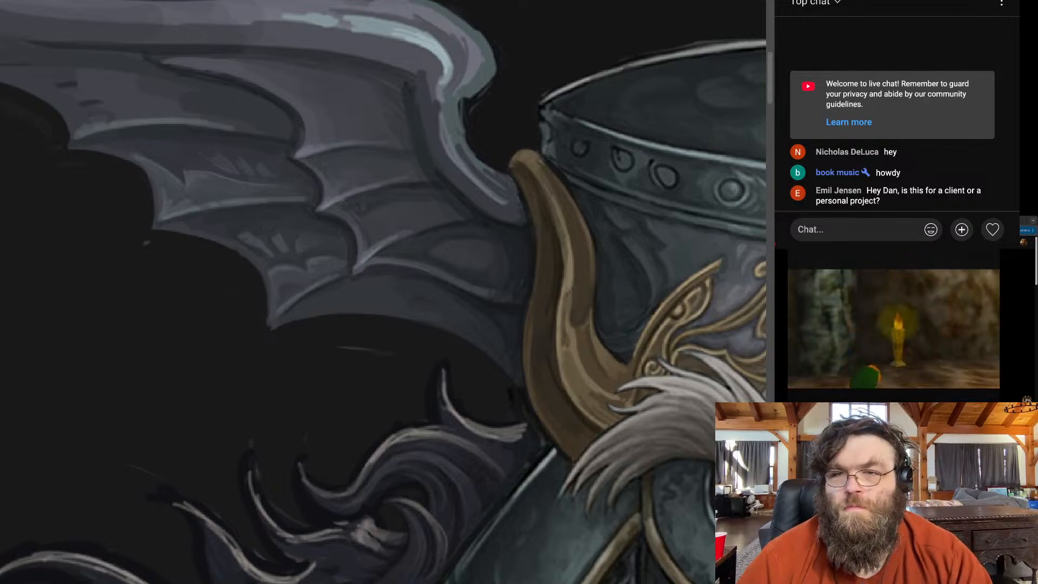
key(ctrl+0)
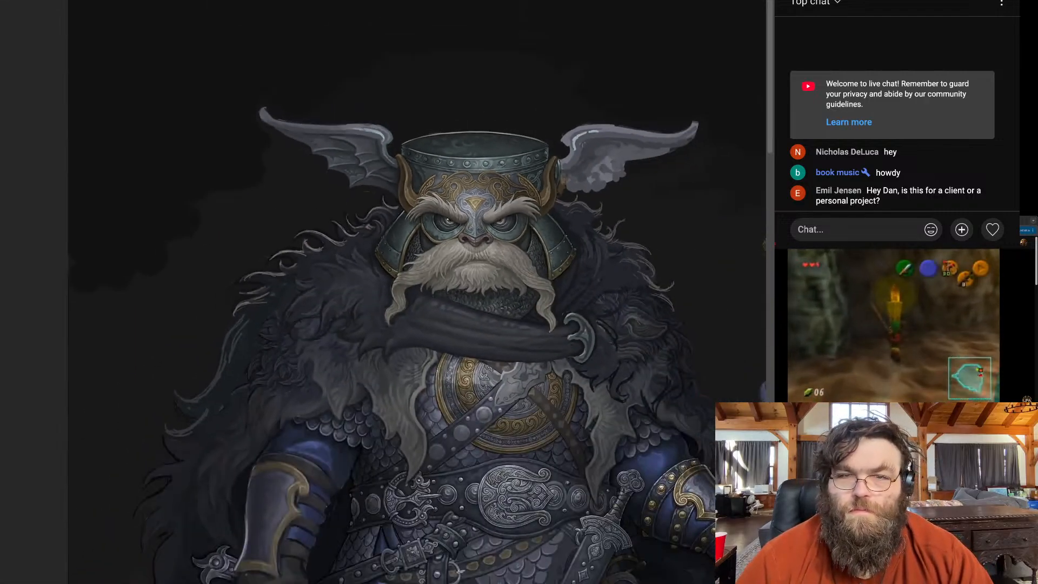
scroll(379, 187, up, 8)
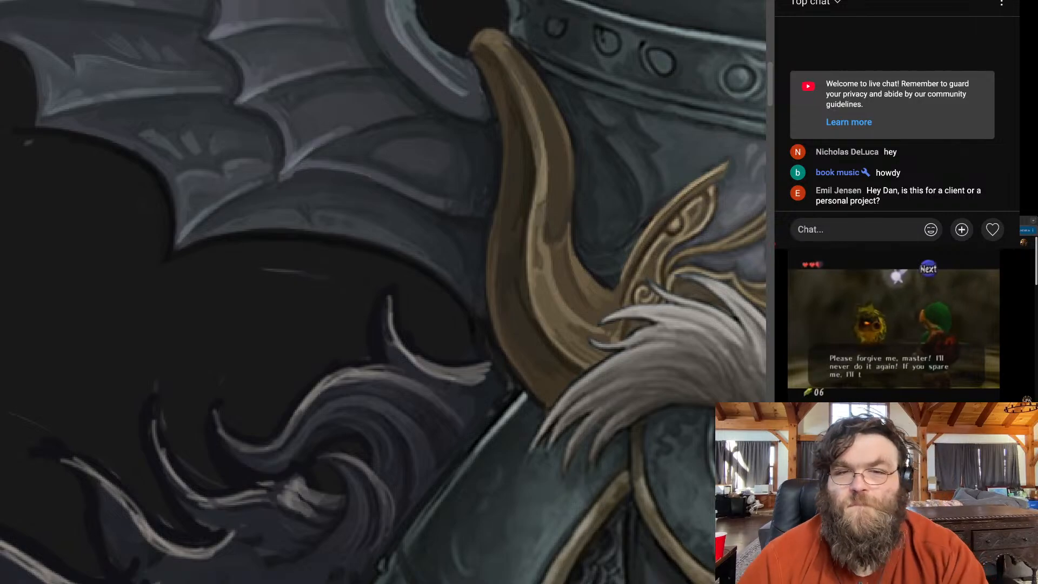
scroll(261, 214, down, 4)
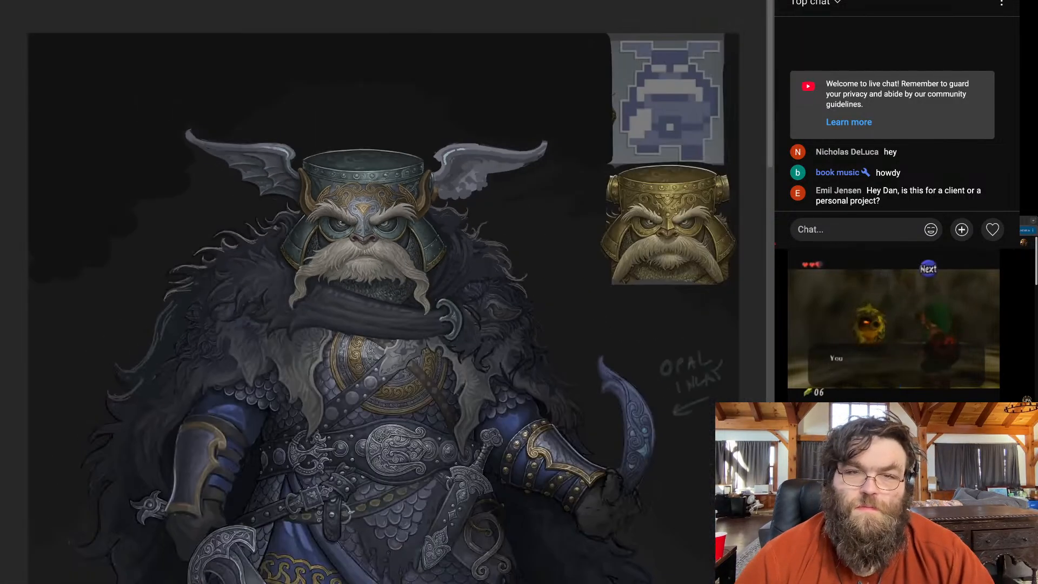
scroll(179, 162, up, 6)
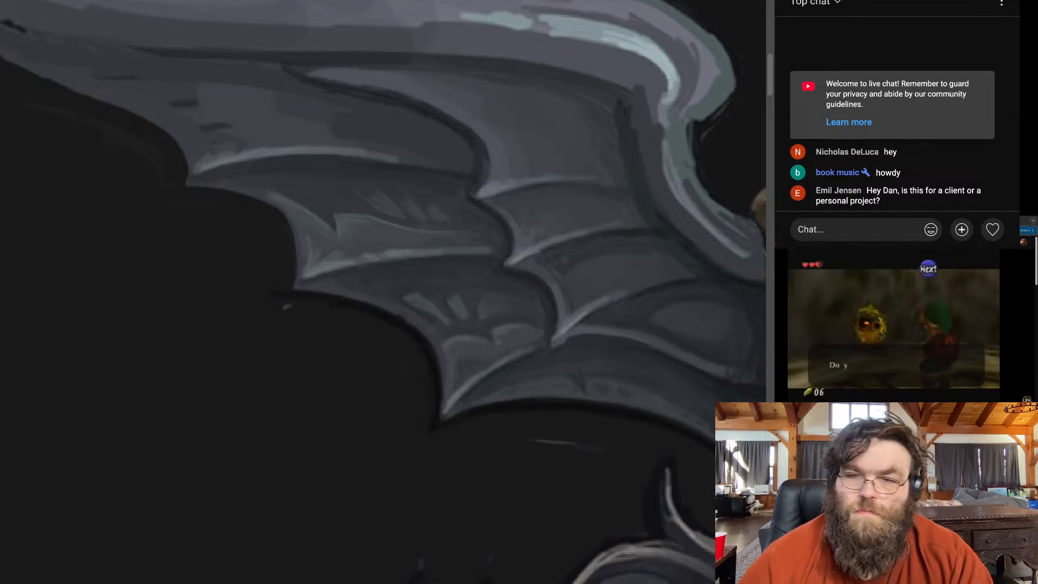
key(ctrl+0)
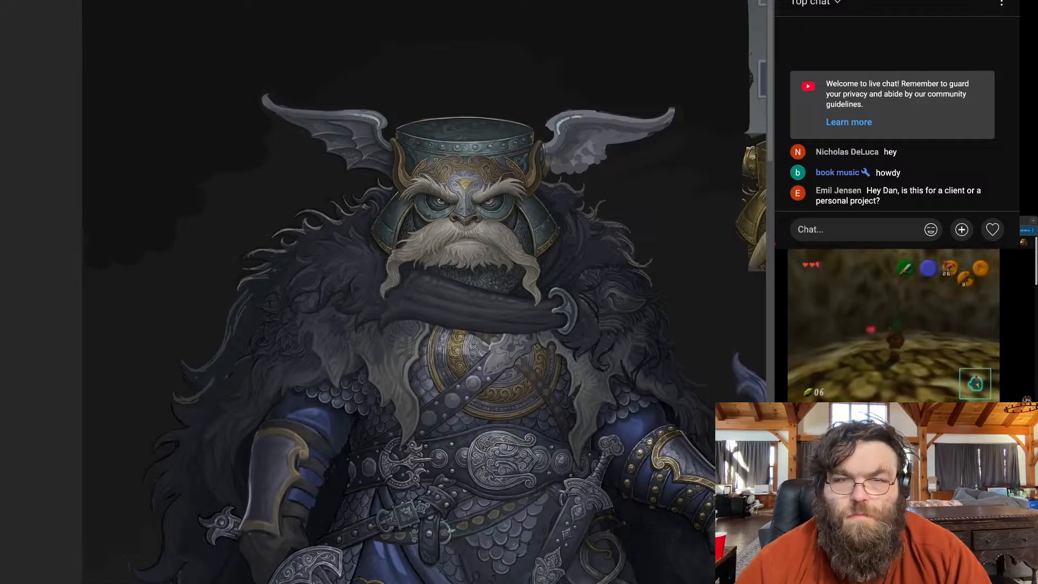
scroll(358, 132, up, 5)
scroll(346, 70, up, 5)
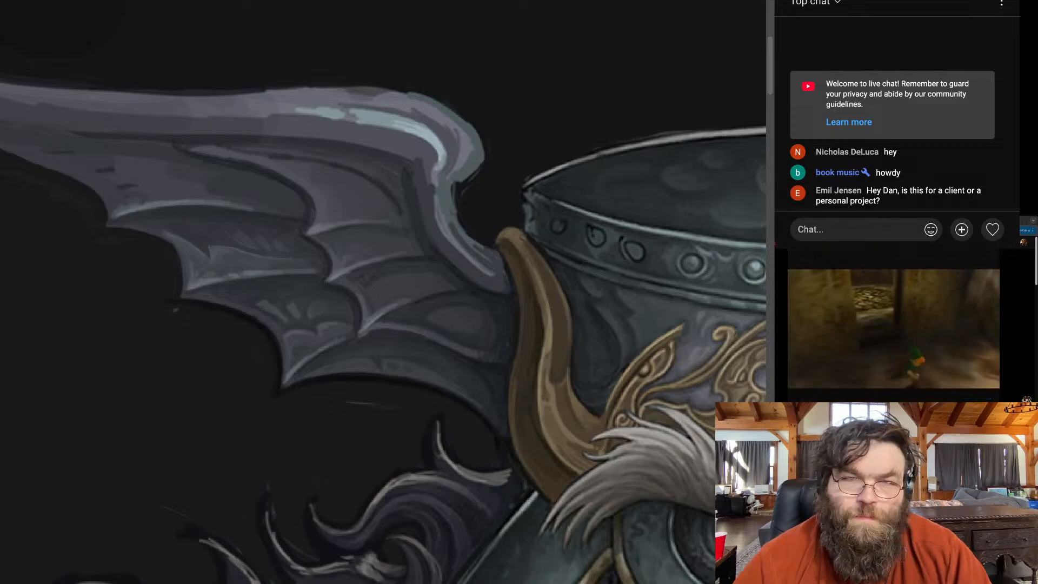
Paint curved wrinkles and soft gray-purple highlights on the uppermost inner membrane panel, just below the wing's arm
mouse_move(254, 146)
mouse_down()
mouse_move(354, 158)
mouse_move(400, 199)
mouse_up()
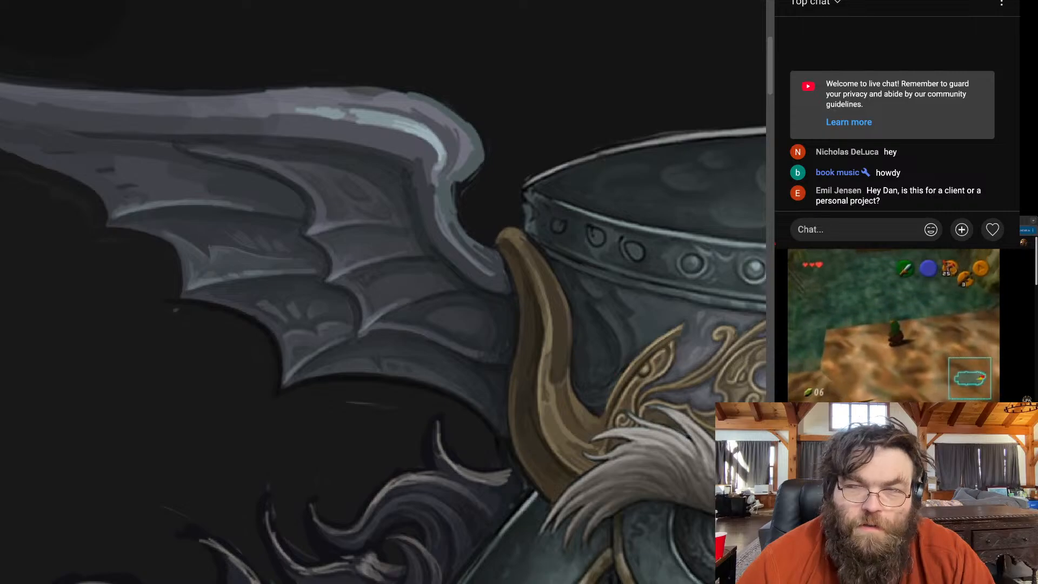
scroll(319, 175, down, 4)
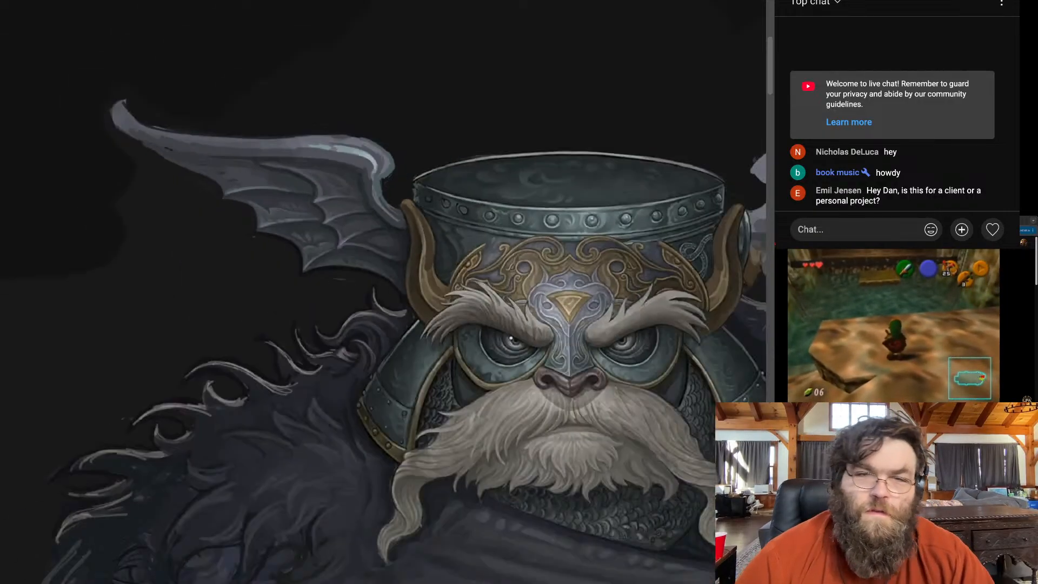
scroll(384, 292, down, 5)
scroll(384, 292, up, 5)
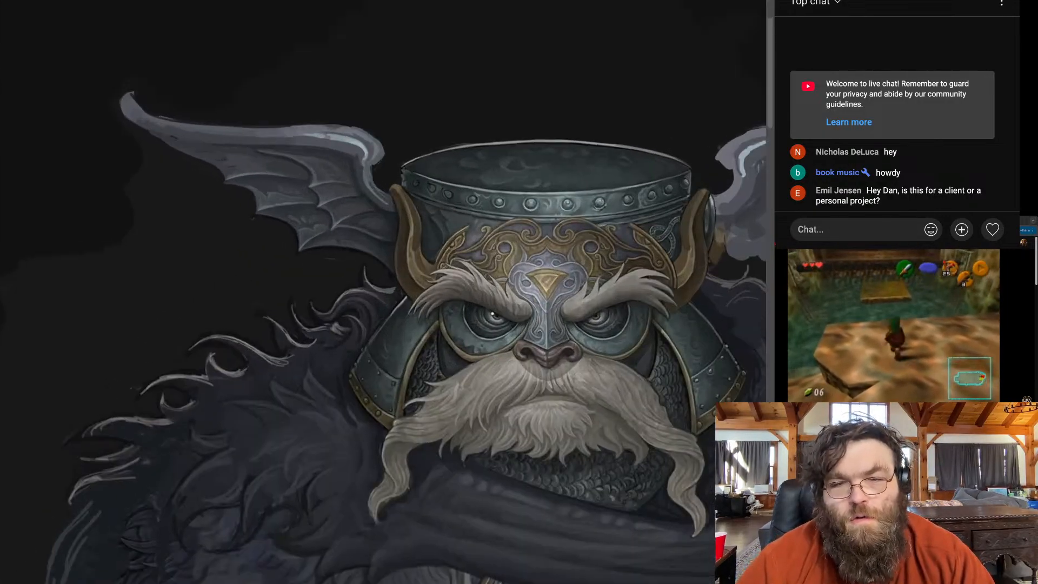
scroll(244, 162, up, 5)
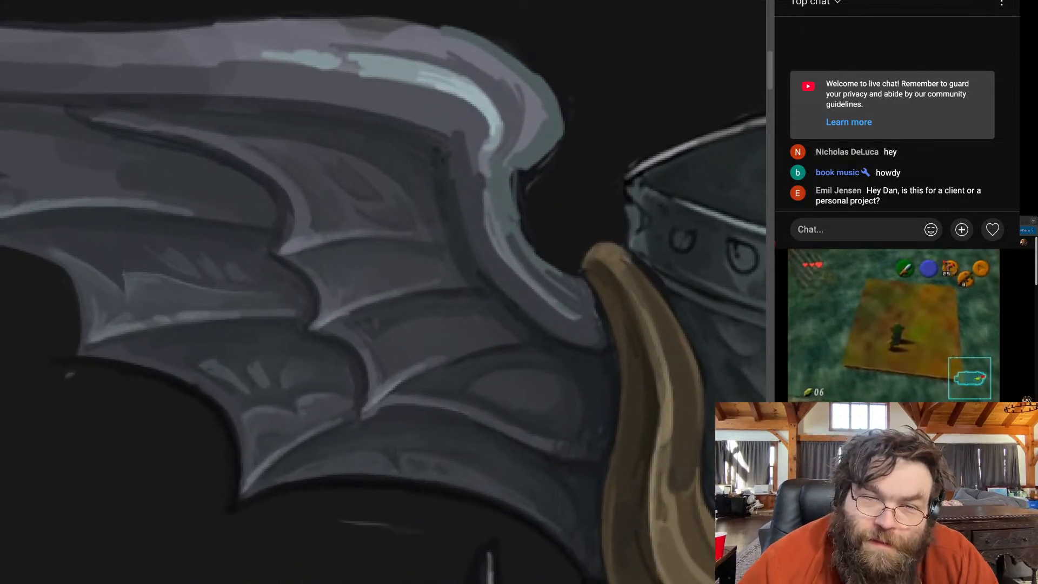
drag(294, 224, 260, 169)
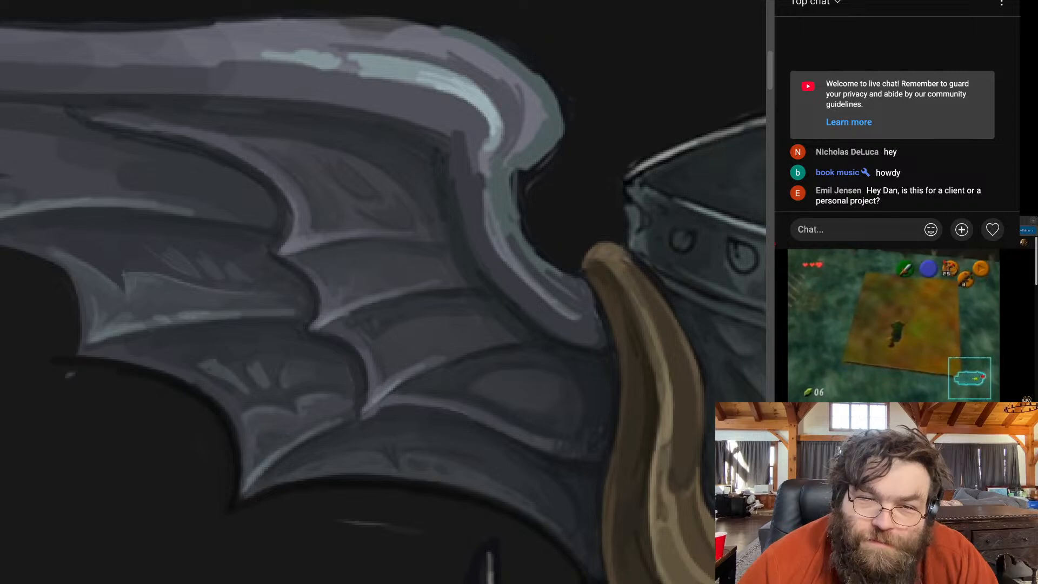
mouse_move(310, 233)
mouse_down()
mouse_move(343, 218)
mouse_move(334, 189)
mouse_up()
mouse_move(357, 228)
mouse_down()
mouse_move(378, 214)
mouse_move(405, 231)
mouse_up()
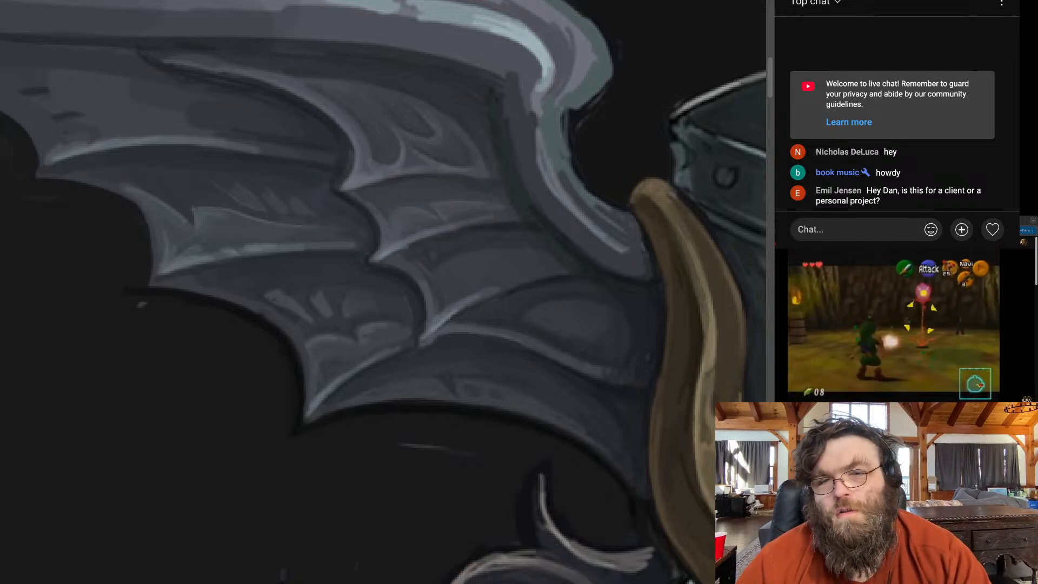
Add light highlight strokes and short vertical wrinkles to the two inner membrane folds below the upper panel
key(ctrl+0)
scroll(404, 194, up, 10)
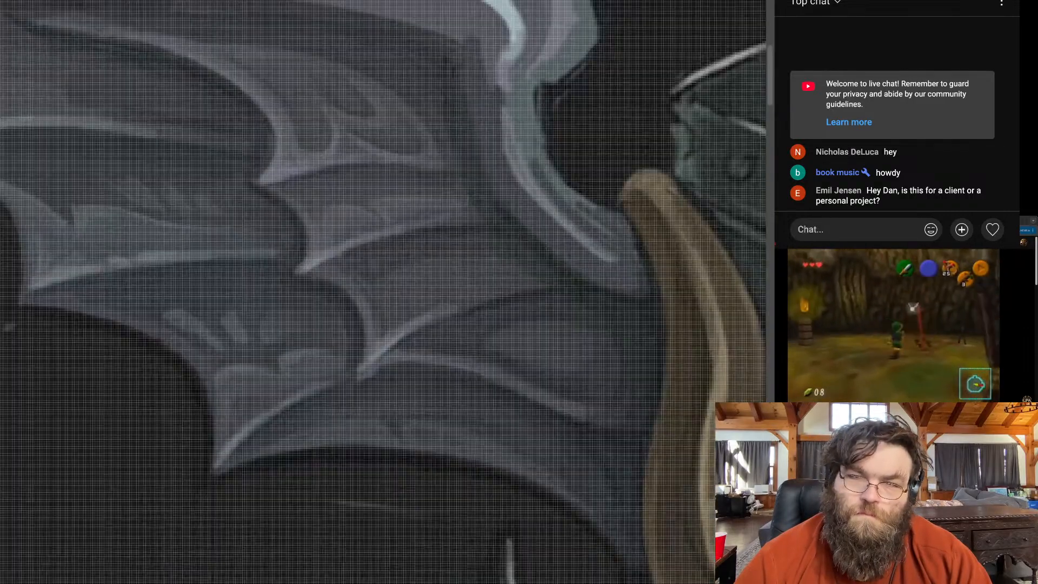
scroll(459, 199, down, 5)
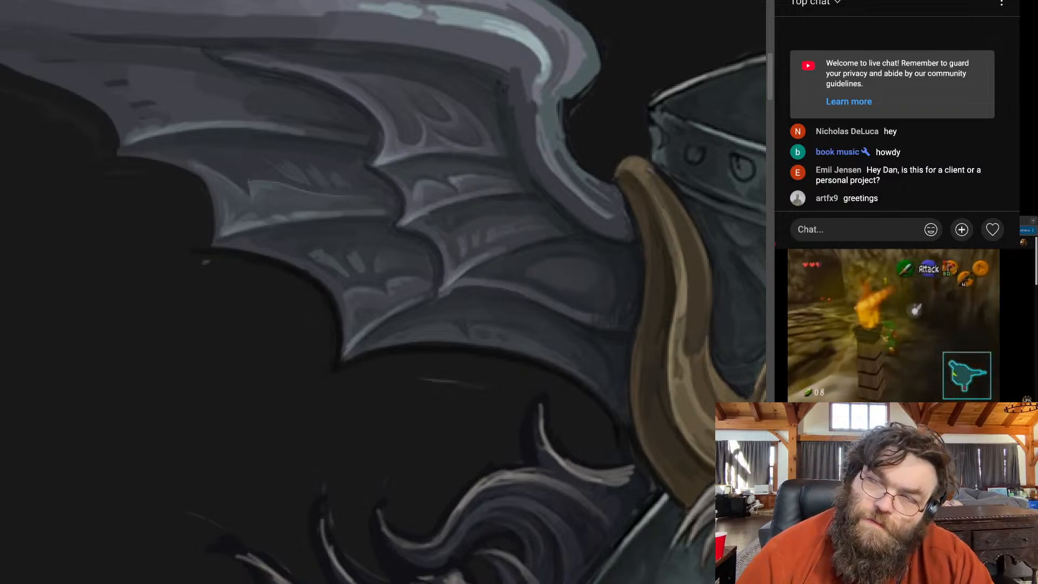
key(ctrl+0)
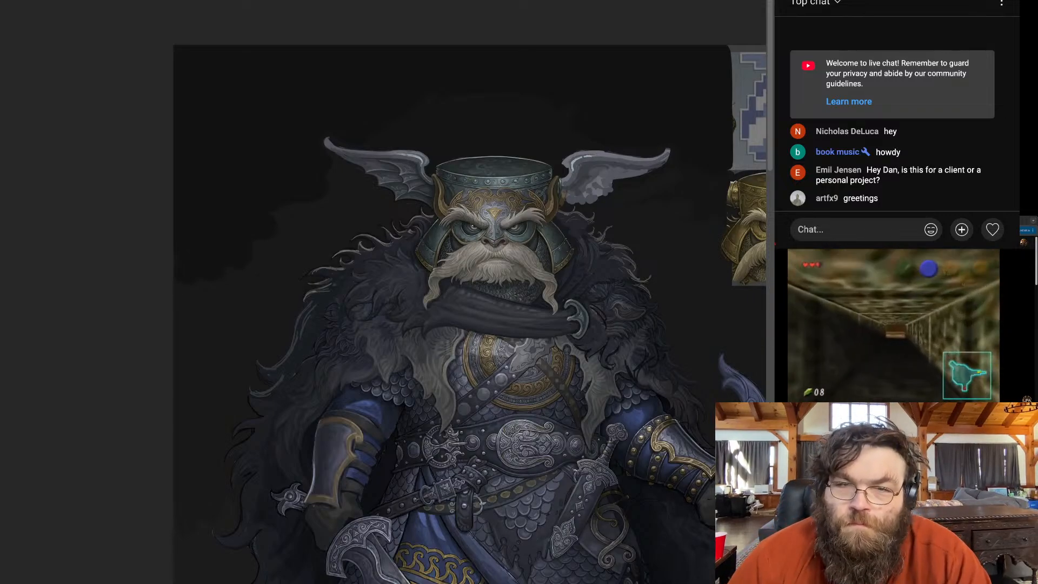
Examine the wing from its hooked tip to its base and compare it with the opposite wing and the whole figure
scroll(373, 168, up, 5)
scroll(325, 146, up, 1)
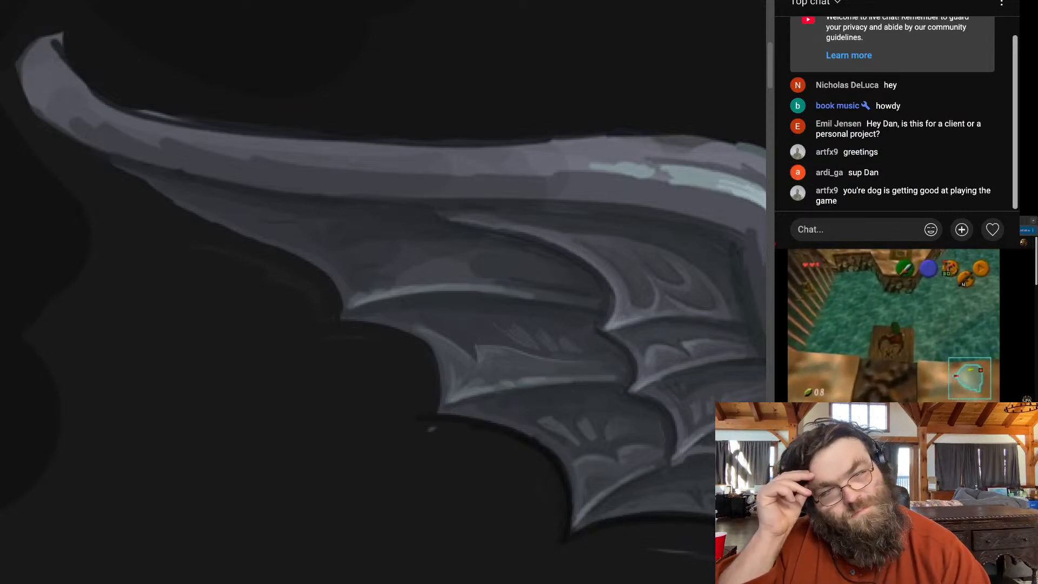
scroll(355, 162, down, 5)
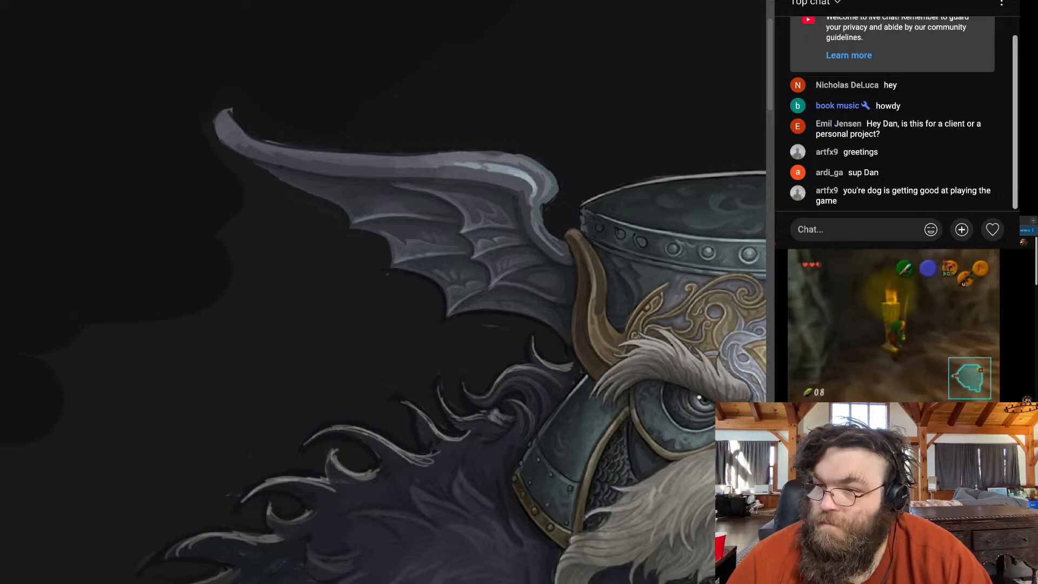
key(ctrl+0)
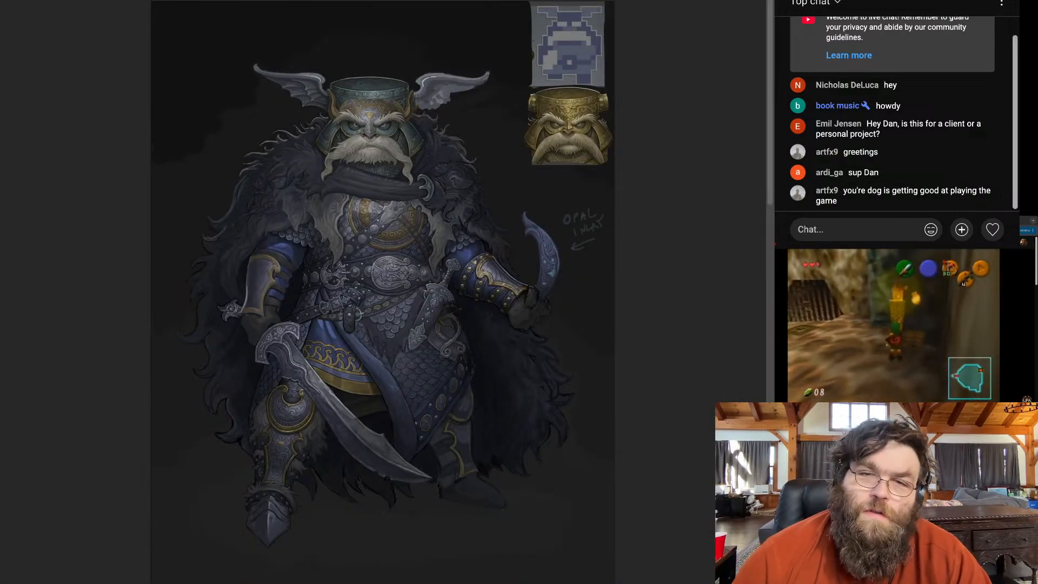
scroll(266, 58, up, 5)
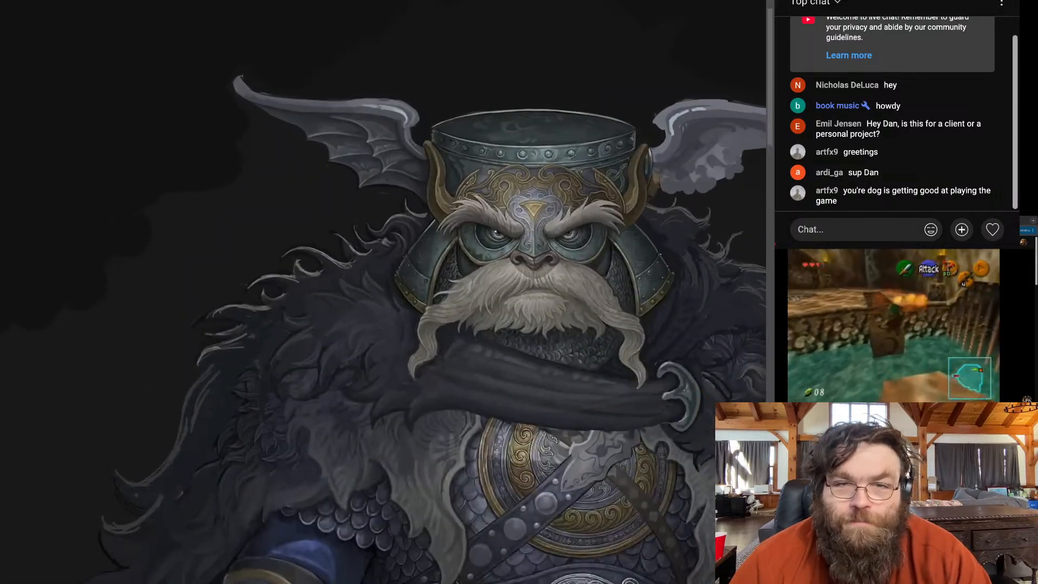
scroll(384, 89, up, 5)
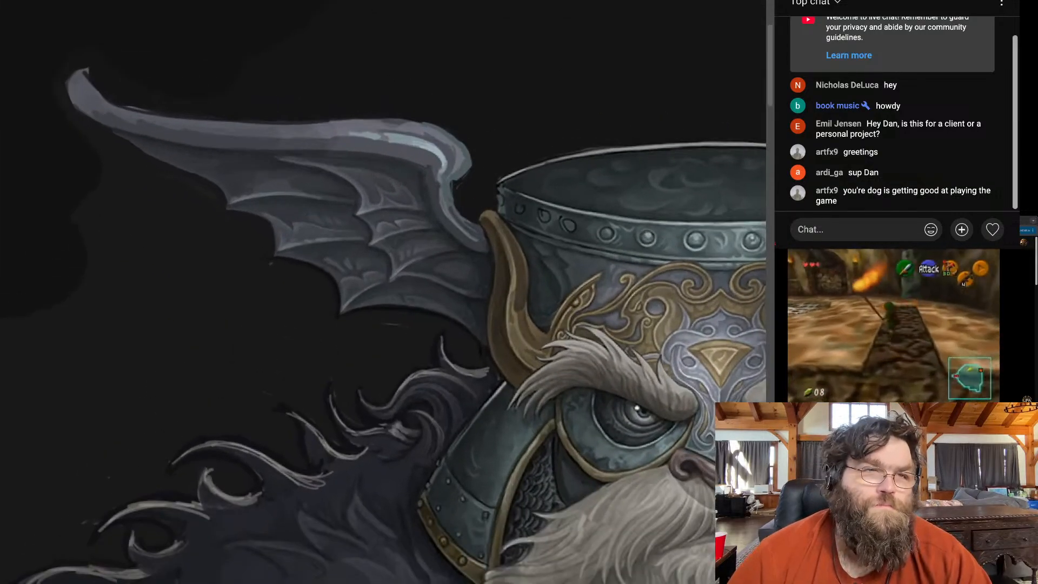
scroll(392, 116, up, 3)
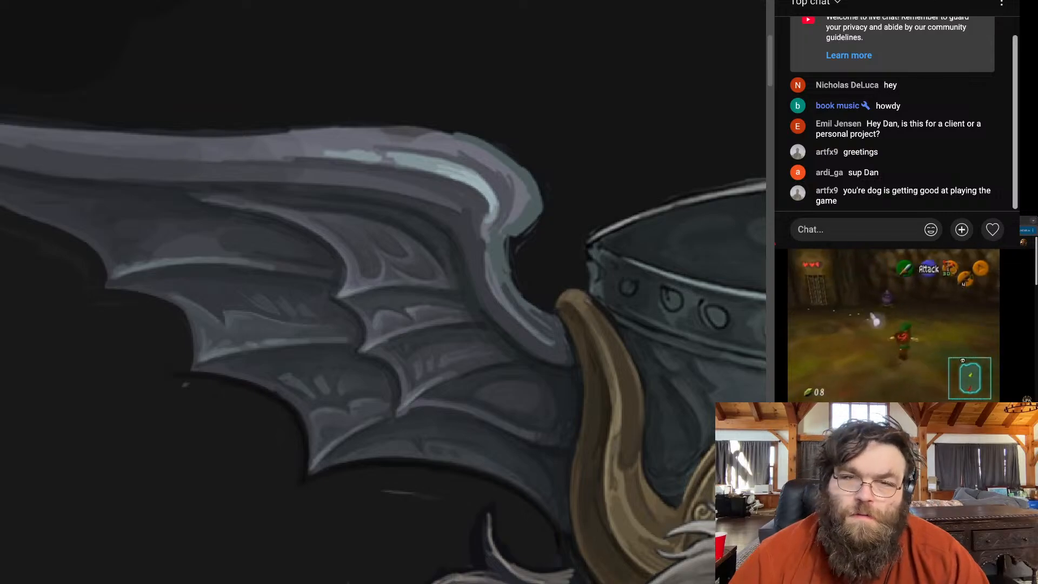
key(ctrl+0)
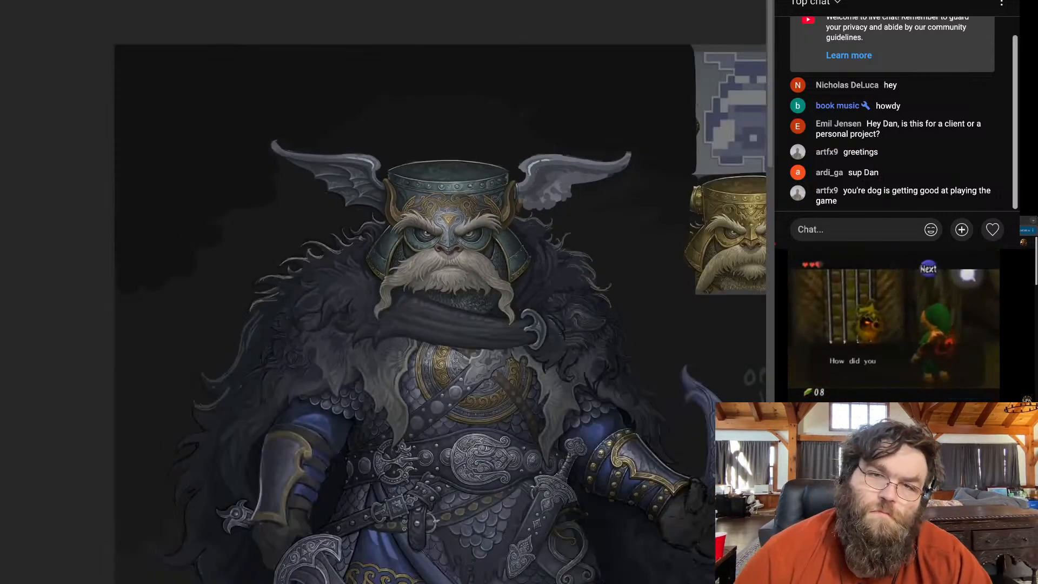
scroll(347, 163, down, 3)
scroll(335, 162, up, 8)
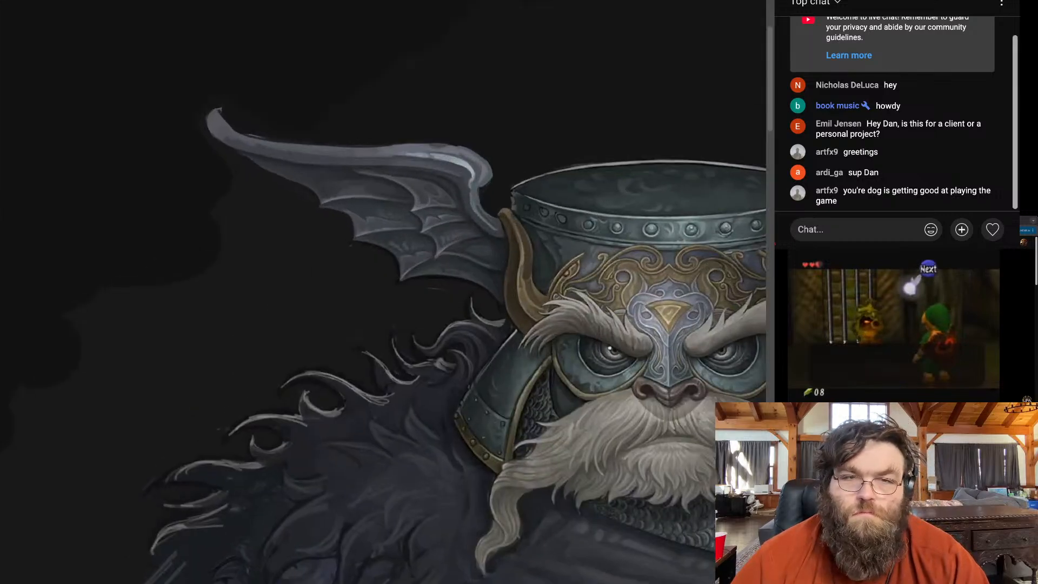
scroll(265, 108, up, 3)
scroll(140, 108, up, 1)
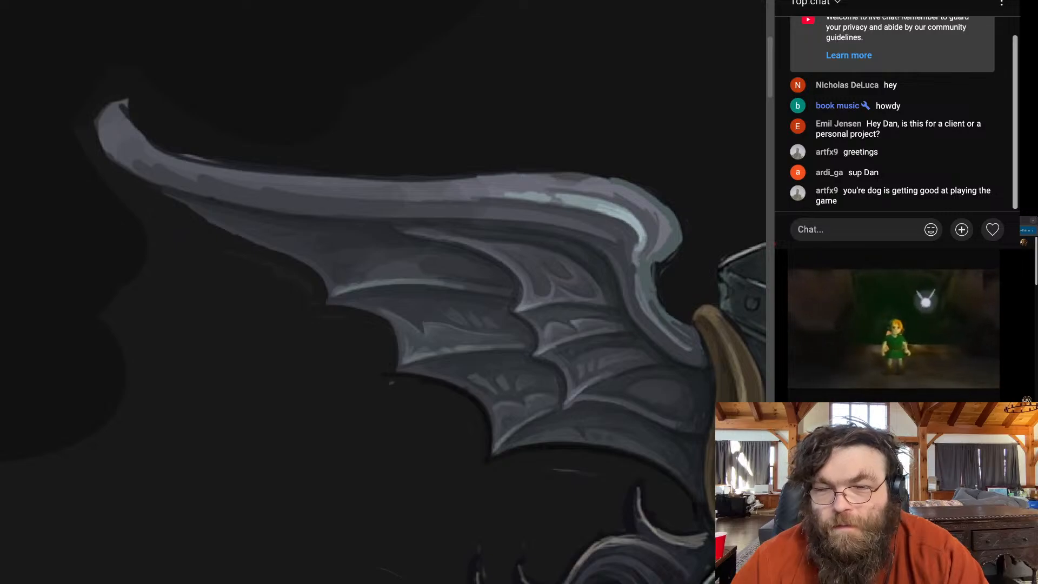
key(ctrl+0)
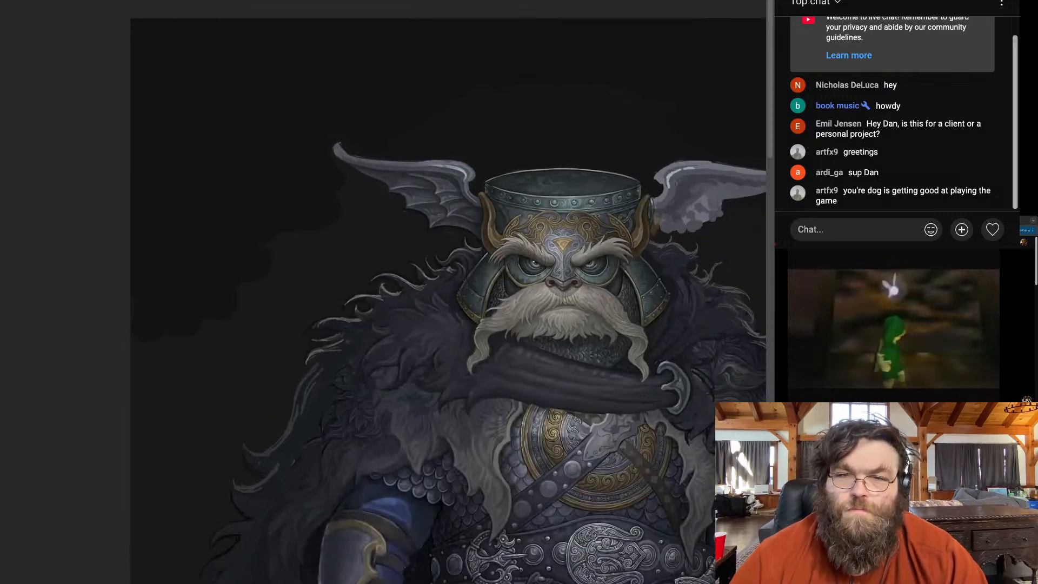
key(ctrl+minus)
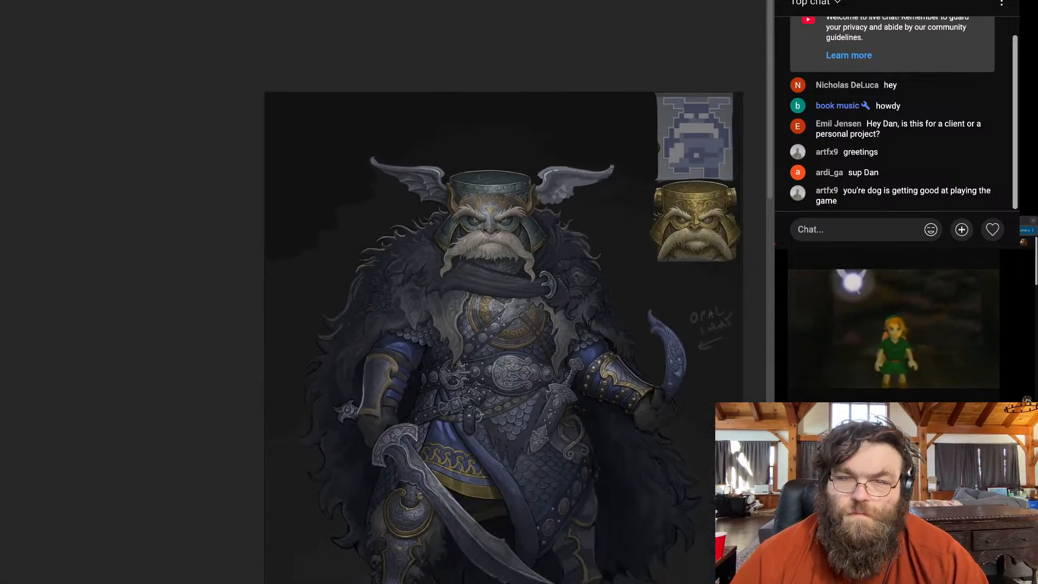
Slim and round the wing's curled tip, lighten its upper edge and darken the underside of the outer arm
scroll(405, 167, up, 10)
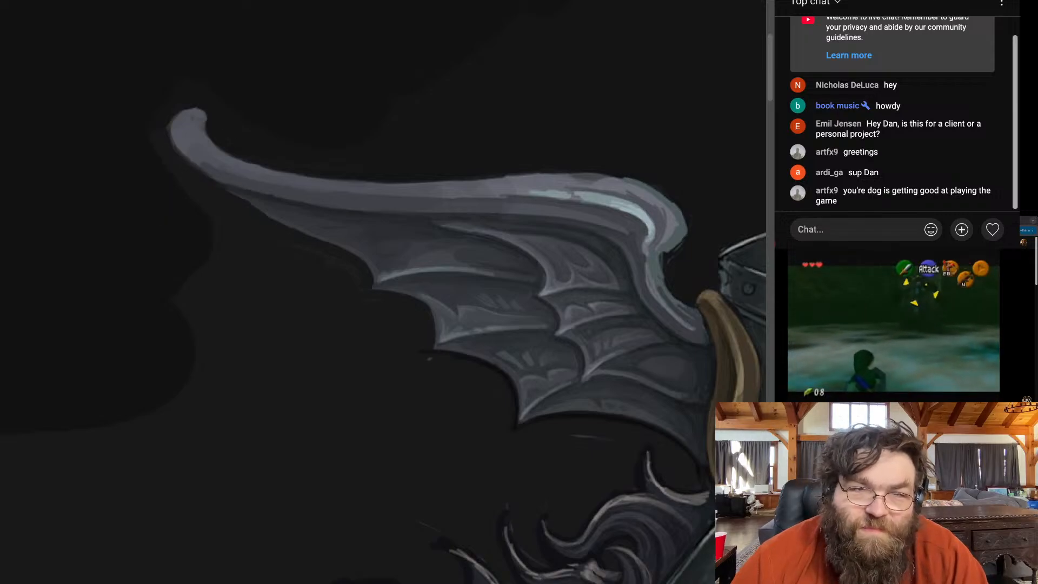
mouse_move(254, 163)
mouse_down()
mouse_move(208, 142)
mouse_move(192, 111)
mouse_move(205, 116)
mouse_up()
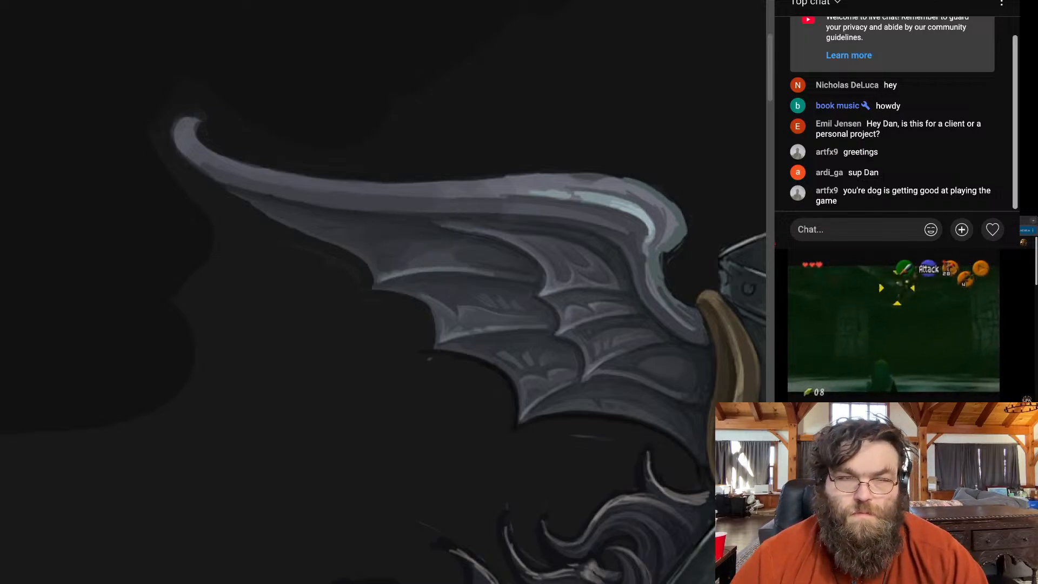
mouse_move(340, 196)
mouse_down()
mouse_move(216, 165)
mouse_move(181, 139)
mouse_move(184, 150)
mouse_up()
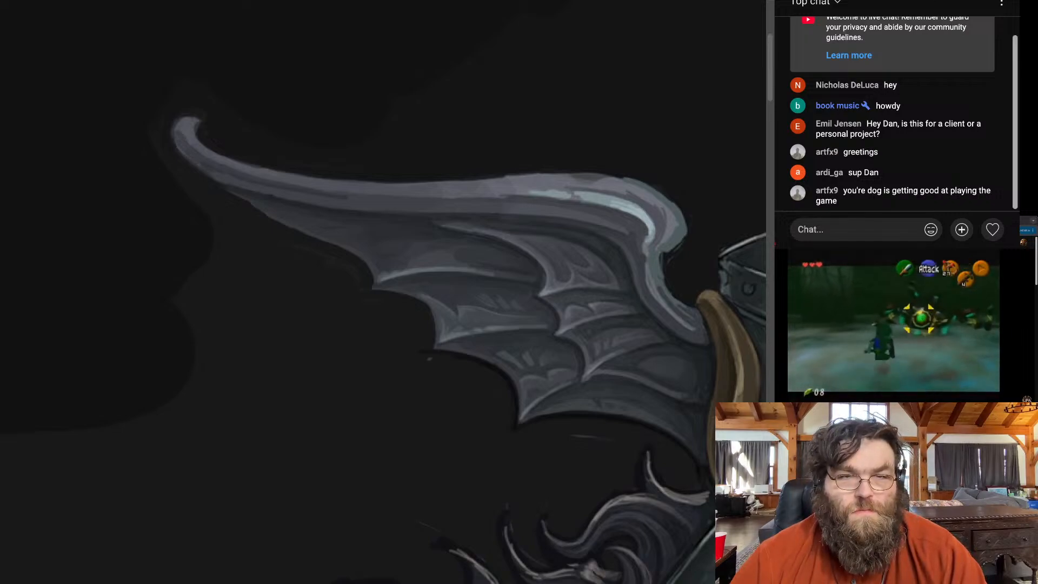
drag(241, 187, 300, 196)
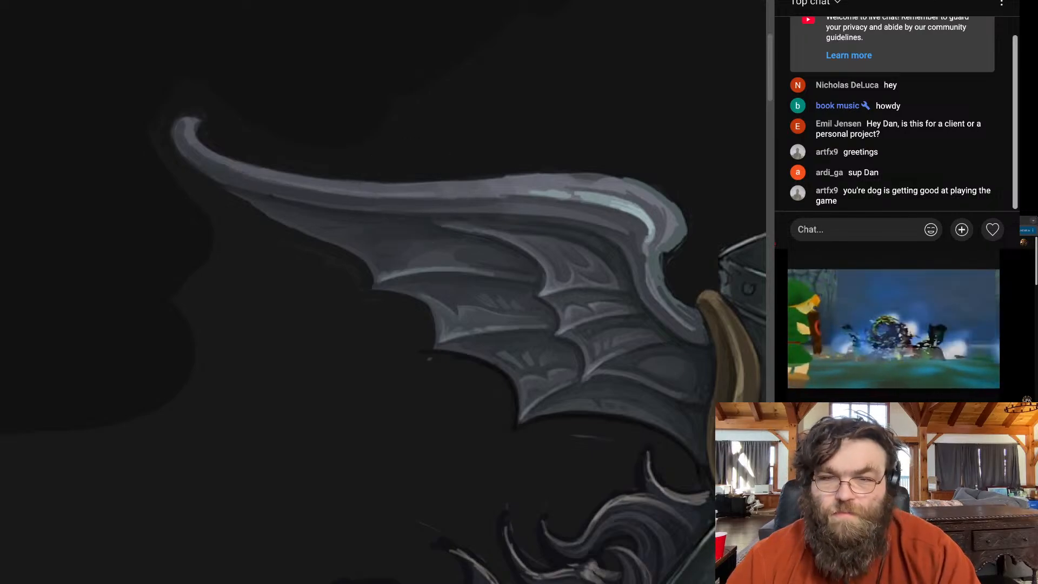
Smooth the wing arm's bend beside the helmet, repainting its teal outer rim in gray-purple and cleaning up the contour
scroll(378, 292, down, 5)
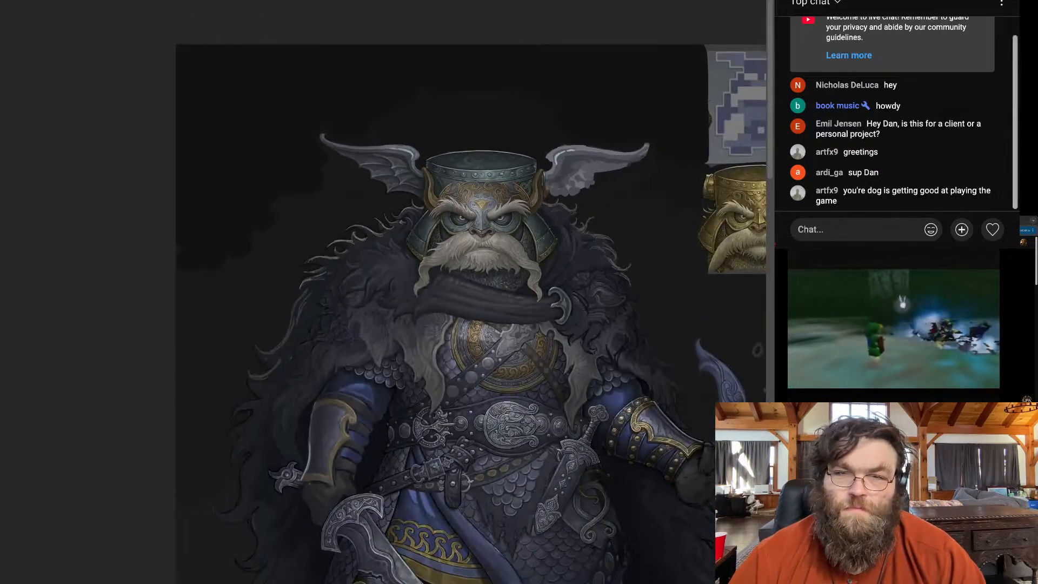
scroll(390, 151, up, 8)
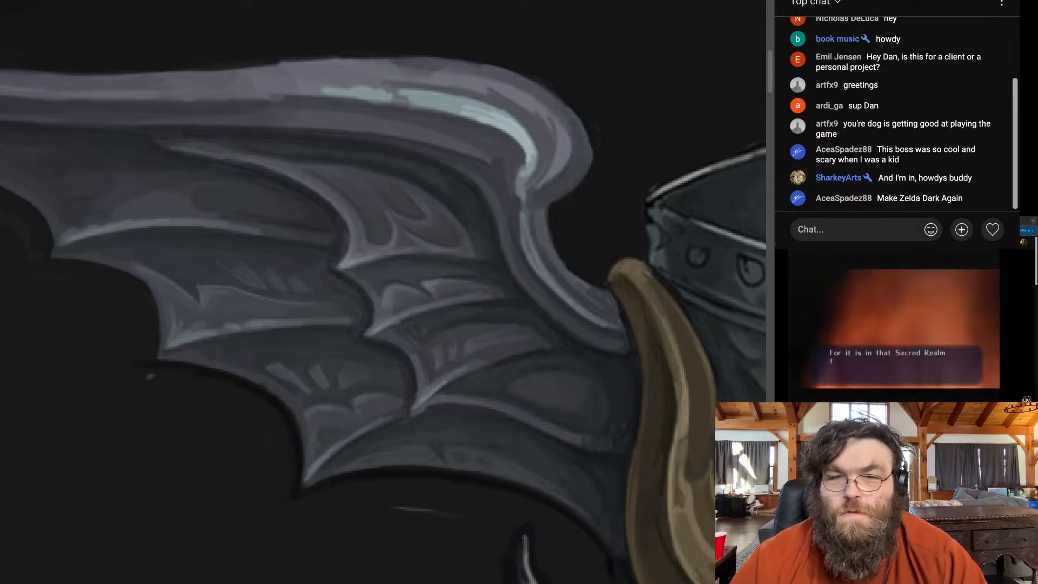
Examine the whole warrior figure and compare it with the big-eared creature and horned dinosaur paintings
key(ctrl+0)
scroll(352, 77, up, 2)
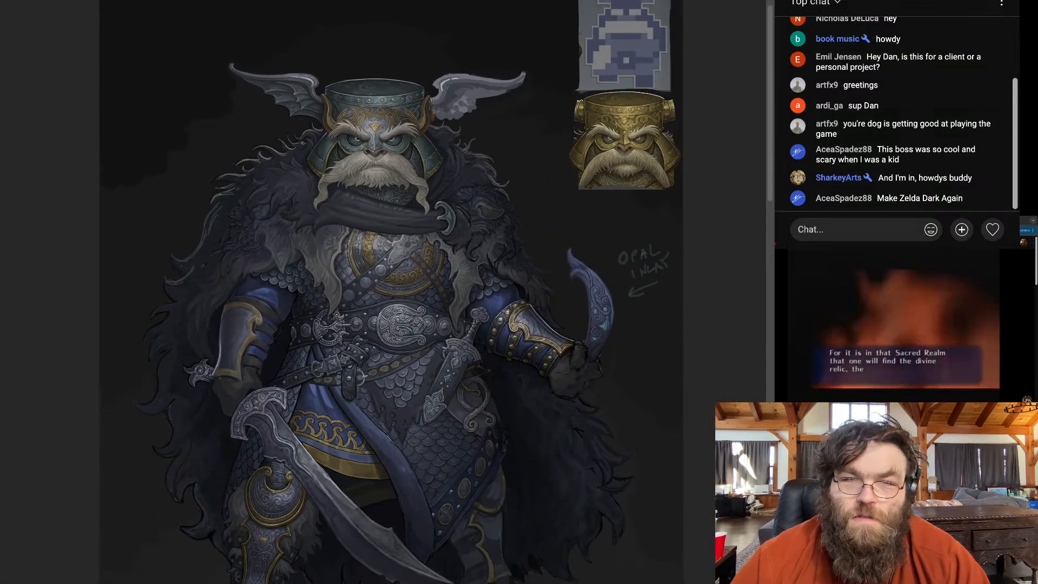
scroll(349, 82, down, 2)
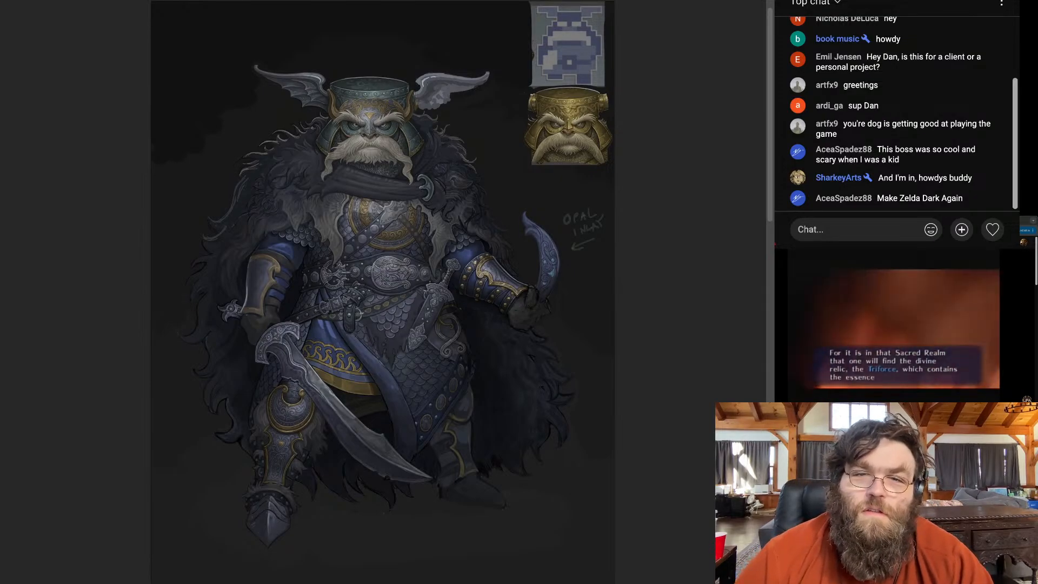
key(ctrl+Tab)
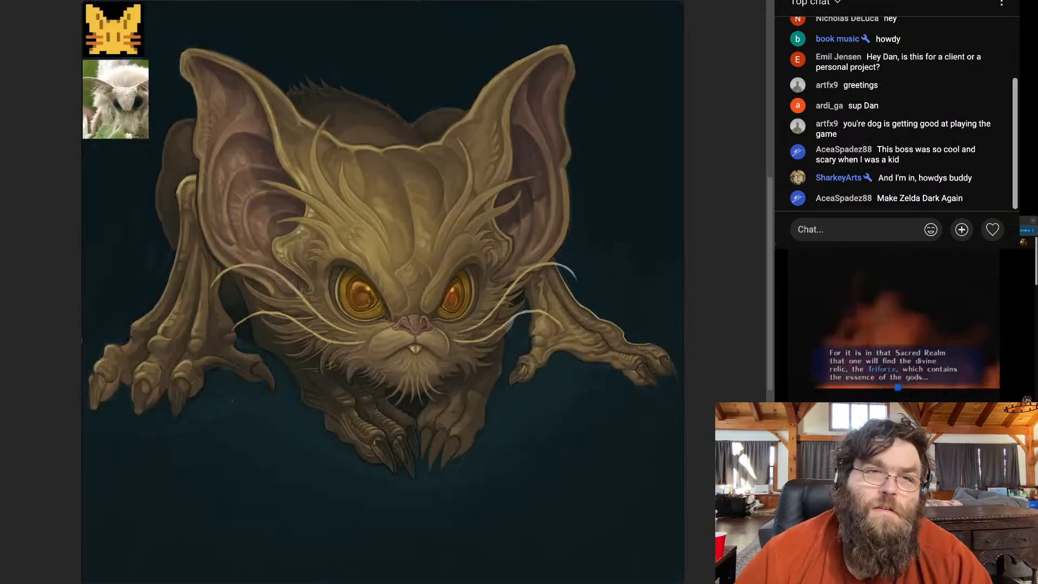
key(ctrl+Tab)
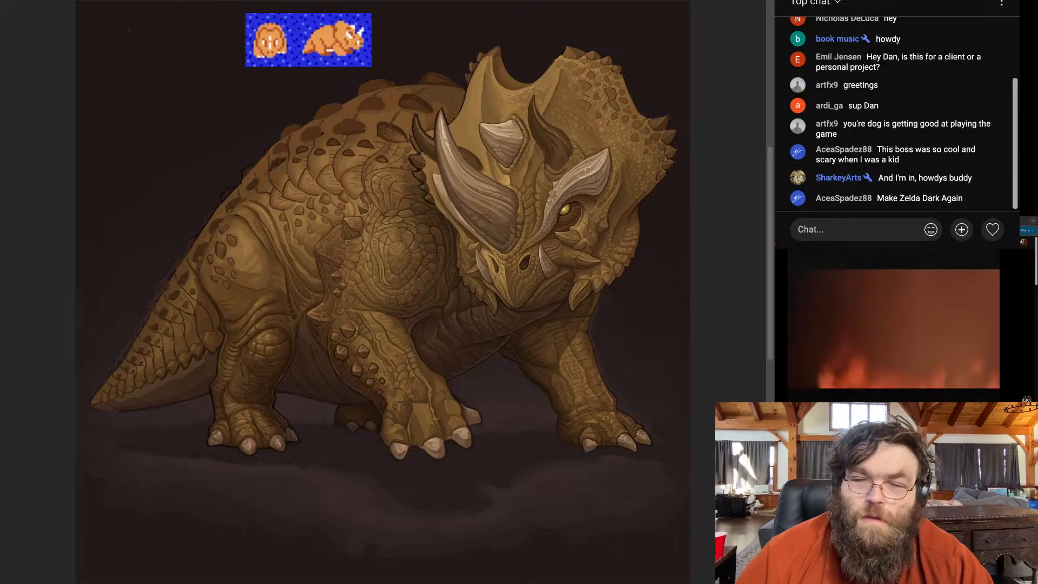
key(ctrl+shift+Tab)
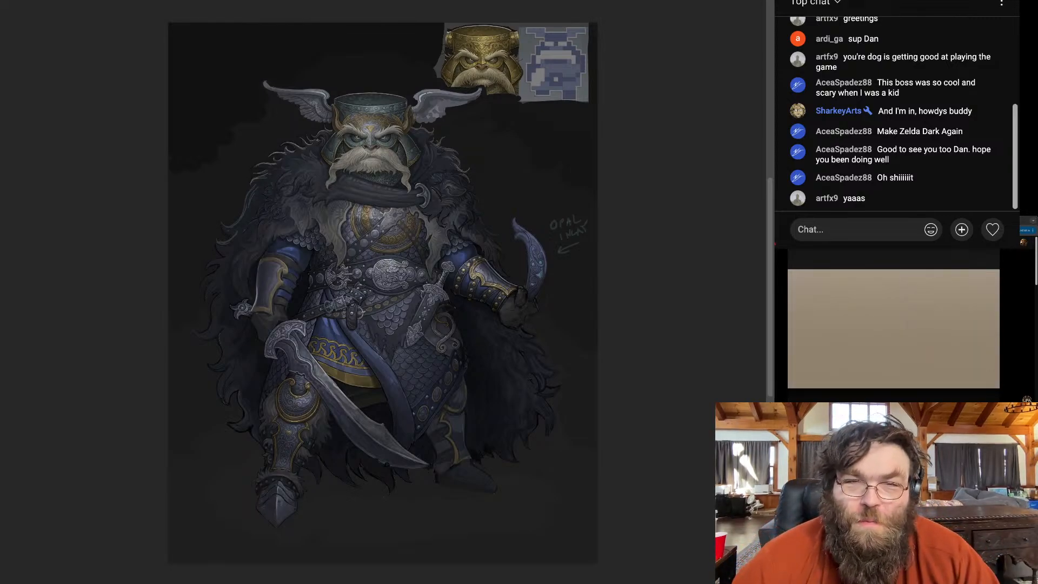
scroll(312, 95, up, 3)
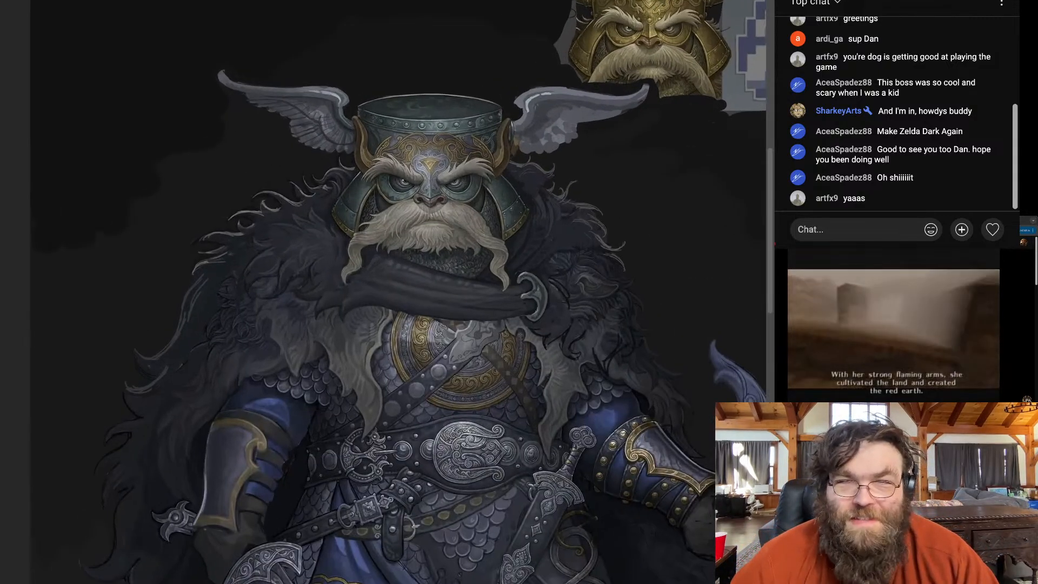
scroll(264, 138, down, 4)
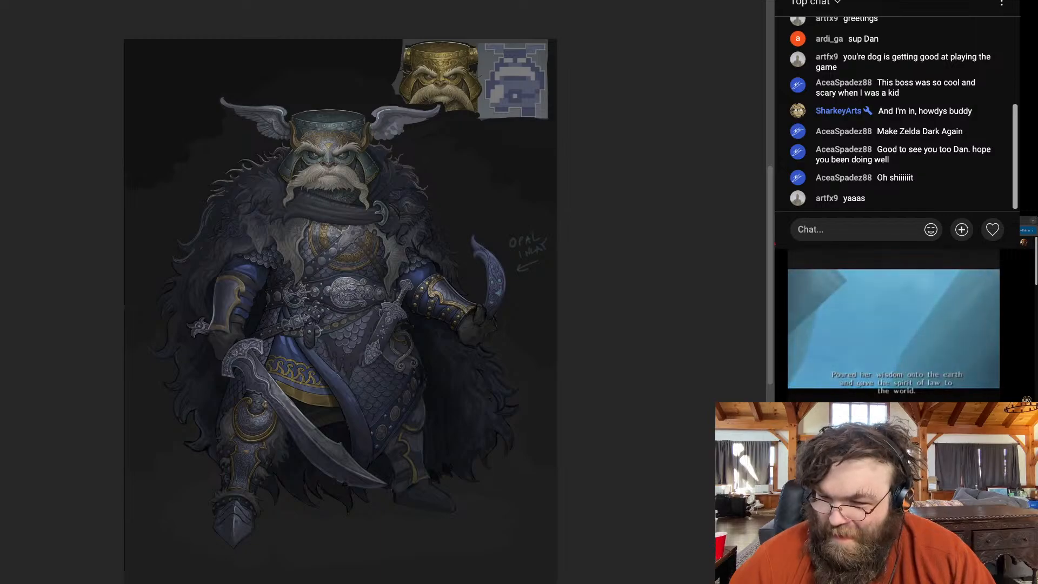
Lasso the golden helmet head reference and place a copy of it directly below the pixel sprite
scroll(432, 71, up, 3)
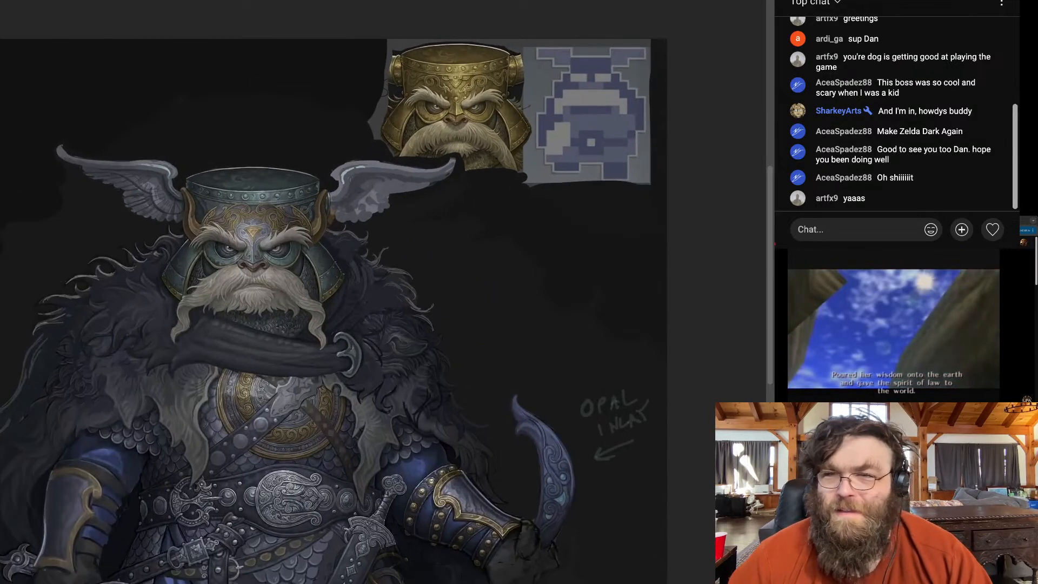
scroll(432, 70, up, 1)
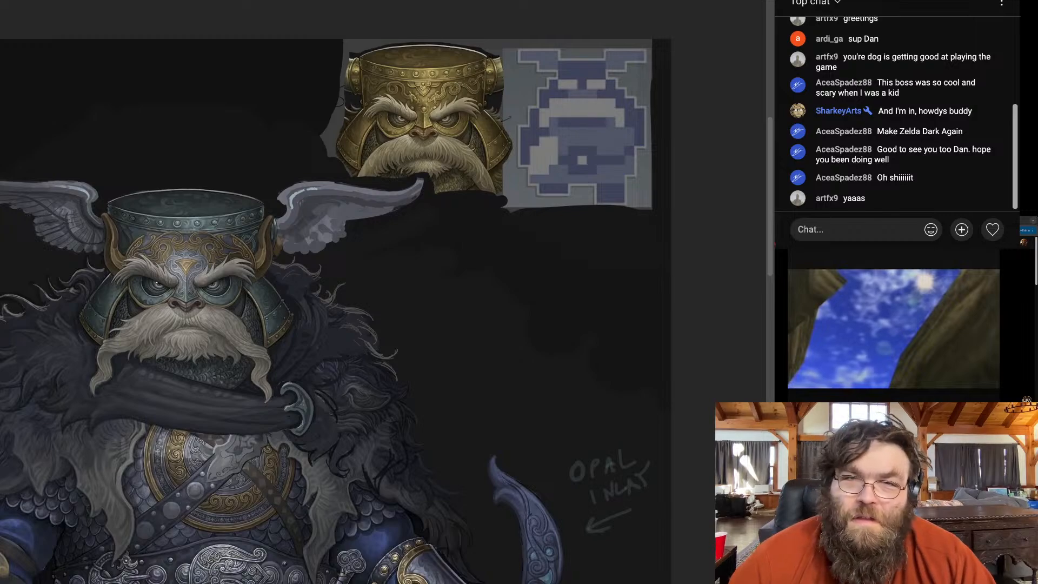
drag(478, 126, 488, 135)
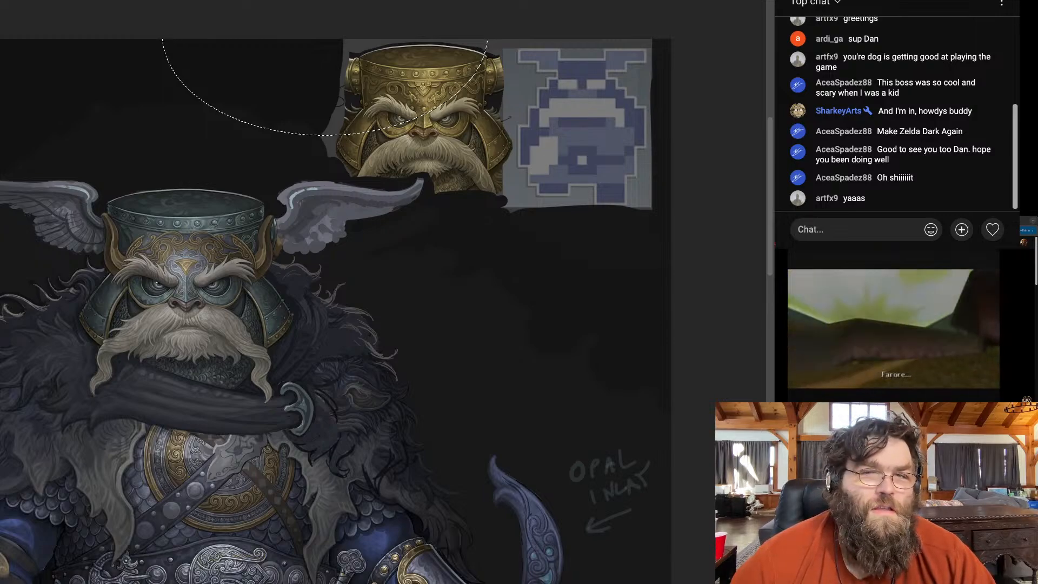
key(ctrl+d)
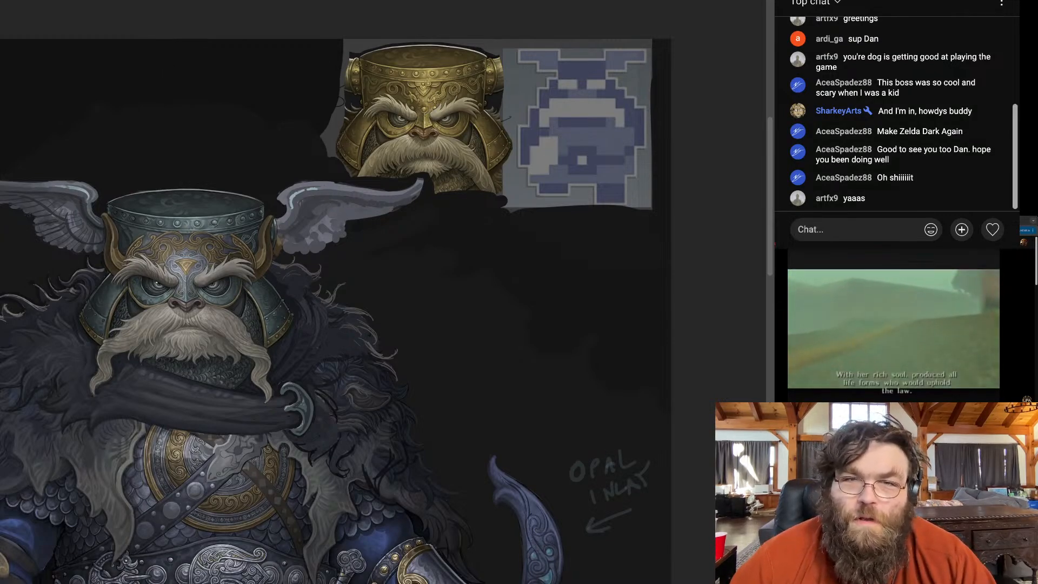
drag(375, 184, 421, 182)
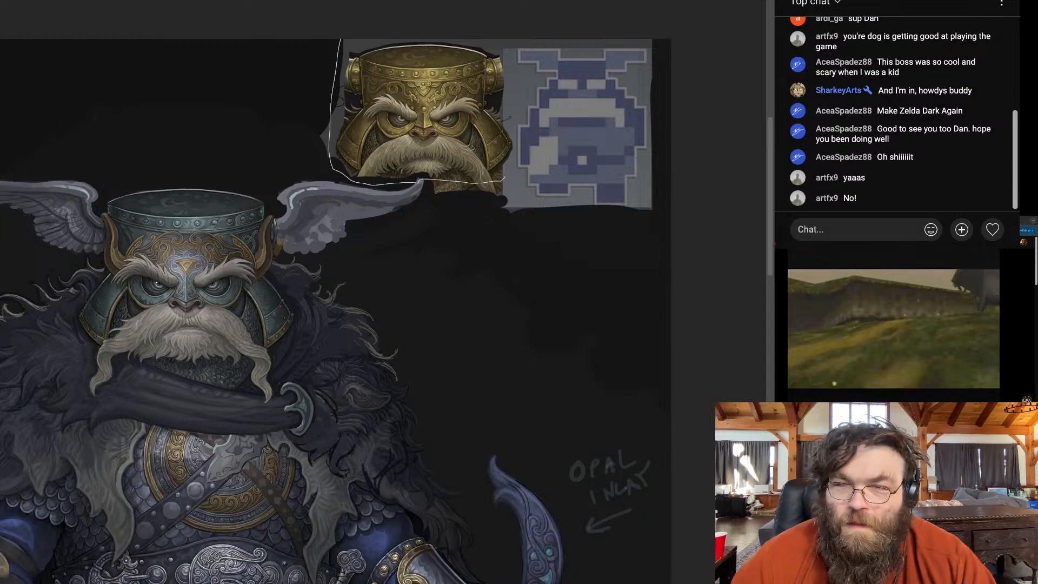
mouse_move(508, 56)
mouse_down()
mouse_move(412, 39)
mouse_move(449, 163)
mouse_move(398, 142)
mouse_move(336, 71)
mouse_up()
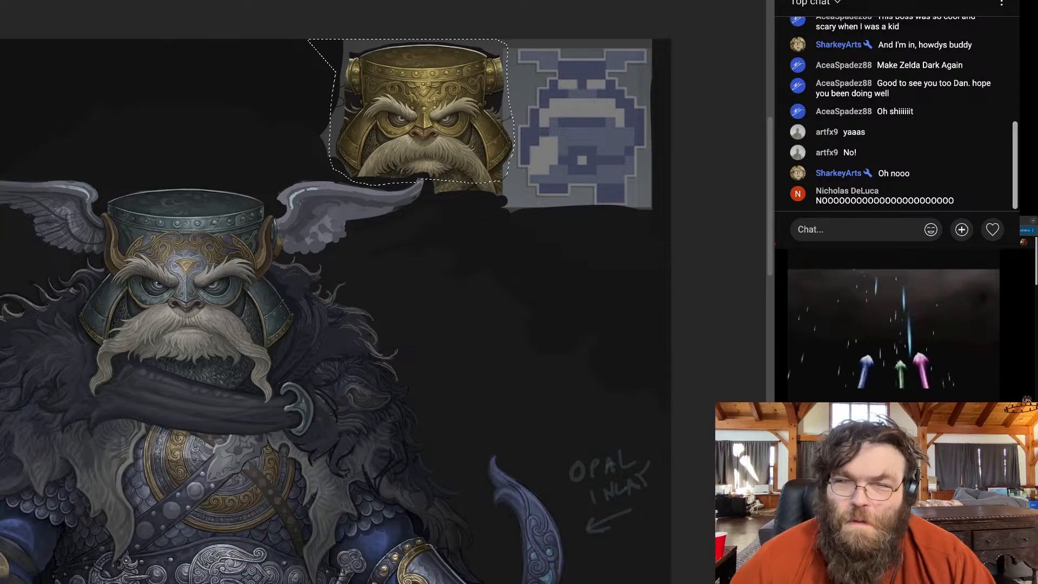
mouse_move(427, 186)
mouse_down()
mouse_move(513, 171)
mouse_move(435, 160)
mouse_move(428, 179)
mouse_up()
mouse_move(333, 86)
mouse_down()
mouse_move(304, 49)
mouse_move(341, 38)
mouse_up()
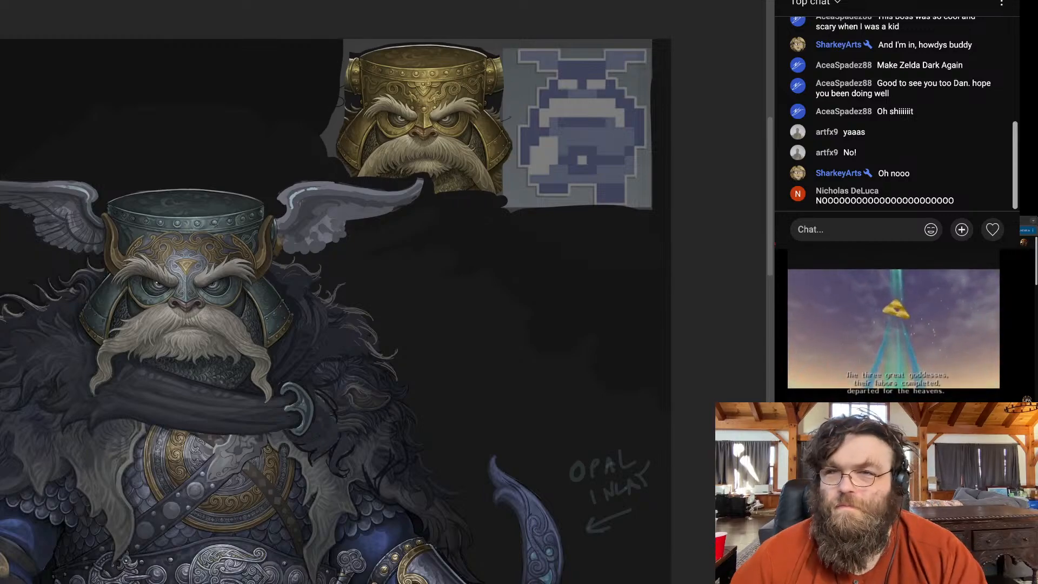
key(ctrl+t)
drag(421, 116, 578, 285)
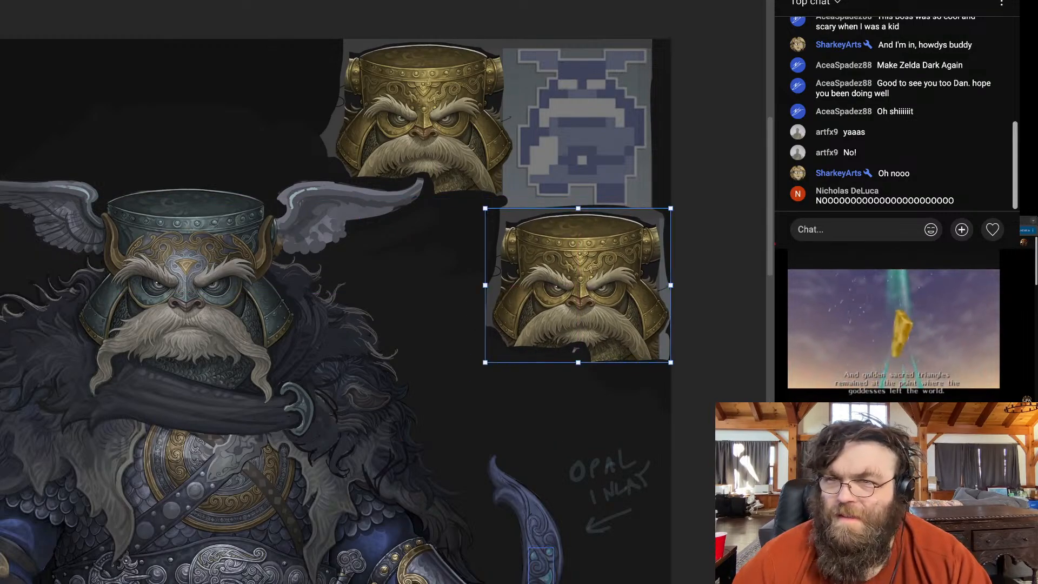
key(Return)
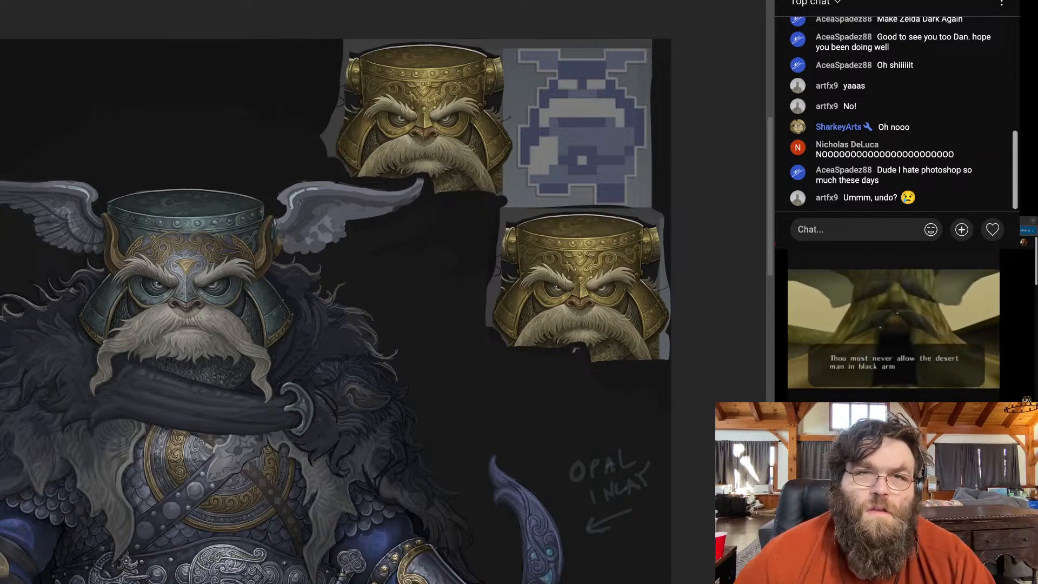
Paint out the original golden reference head beside the pixel sprite with the dark background color
drag(335, 79, 368, 79)
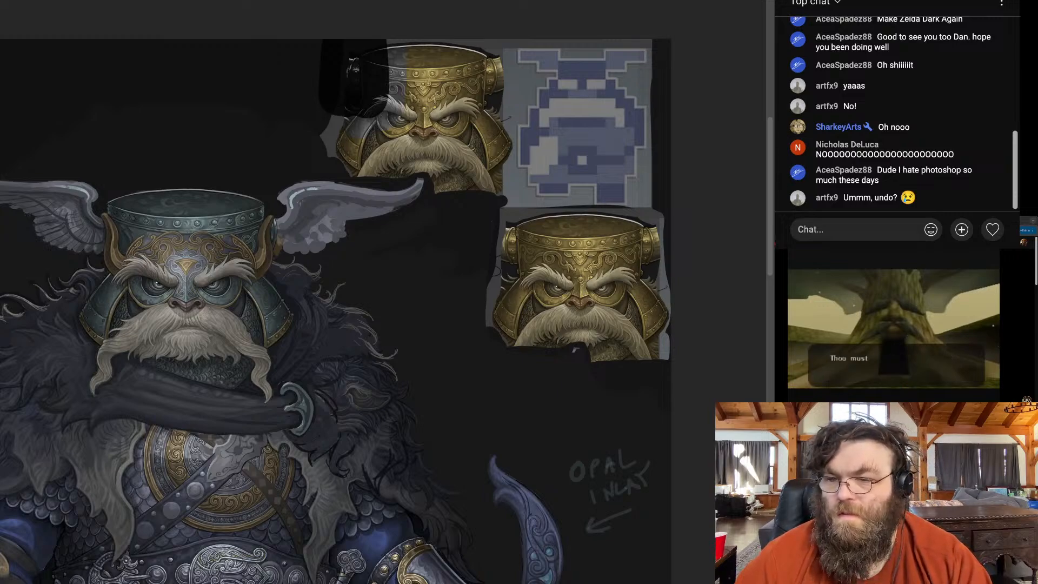
mouse_move(382, 62)
mouse_down()
mouse_move(328, 125)
mouse_move(373, 160)
mouse_move(406, 160)
mouse_move(427, 130)
mouse_move(454, 173)
mouse_move(480, 163)
mouse_move(481, 54)
mouse_move(416, 81)
mouse_up()
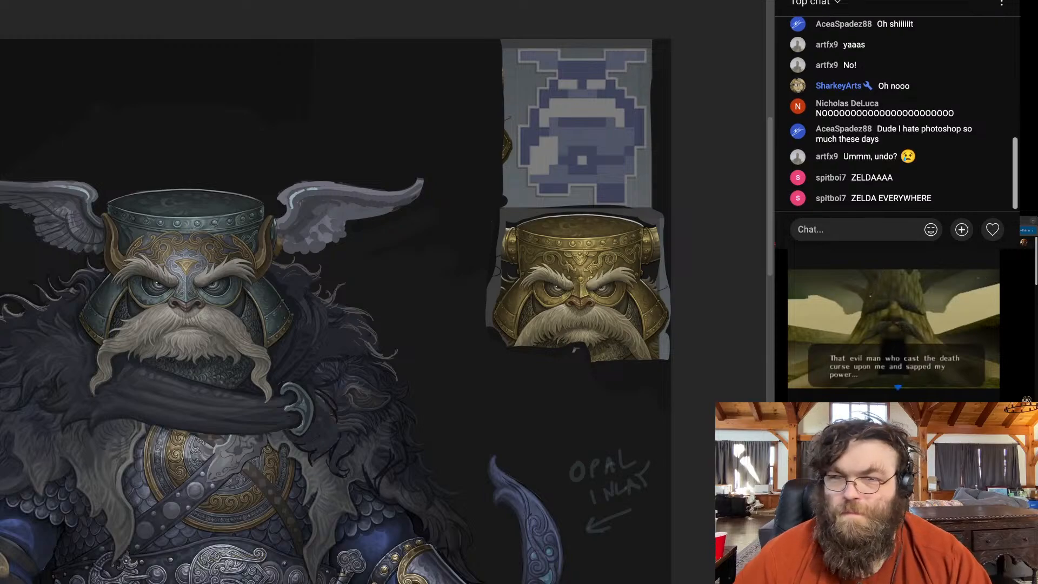
key(ctrl+0)
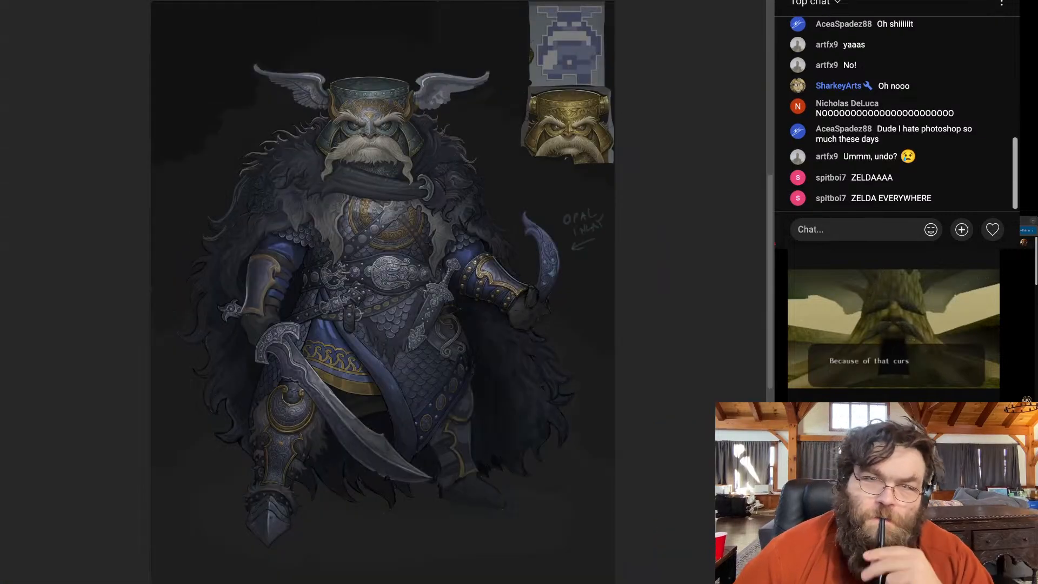
Place the scaled-down screenshot of the bat-like wing over the helmet's feathered wing
scroll(288, 71, up, 10)
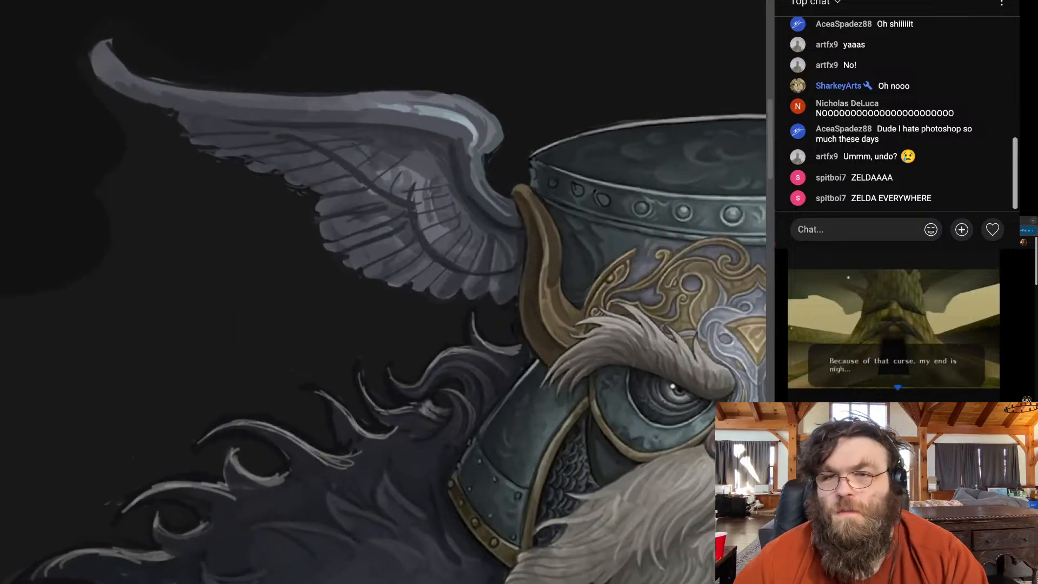
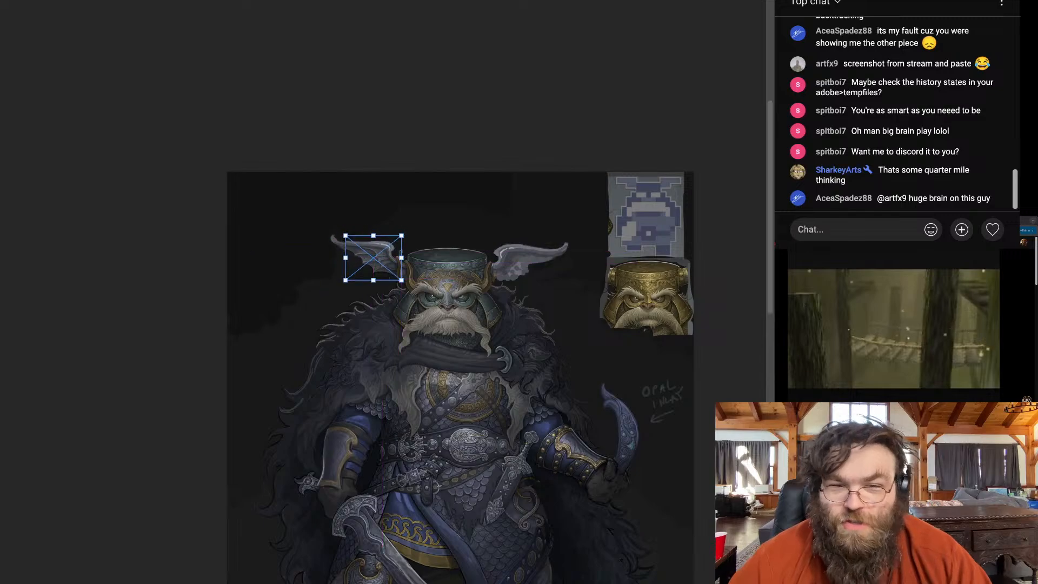
key(Return)
key(ctrl+plus)
key(ctrl+plus)
key(ctrl+plus)
key(ctrl+plus)
key(ctrl+plus)
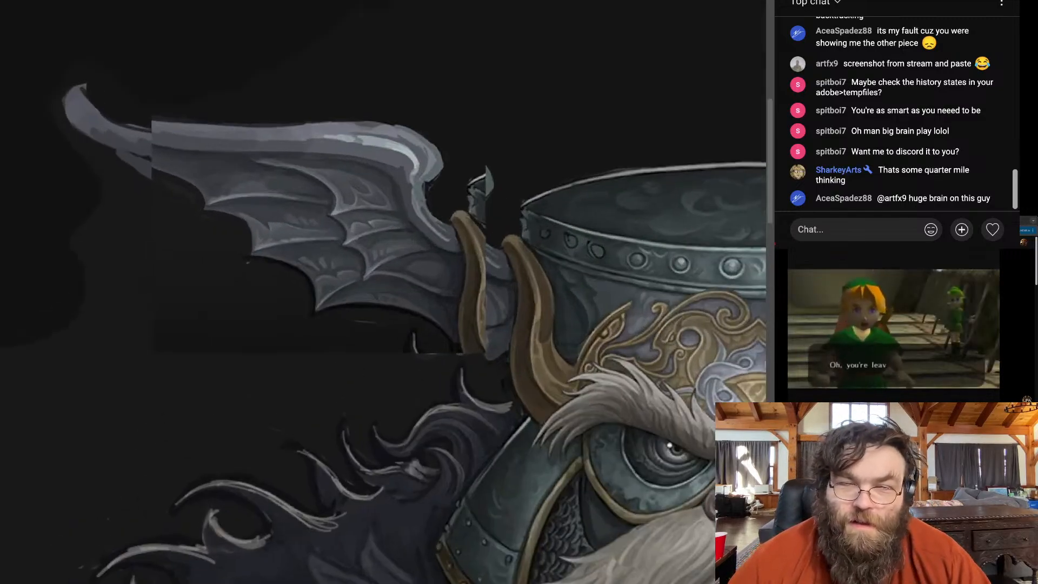
key(ctrl+plus)
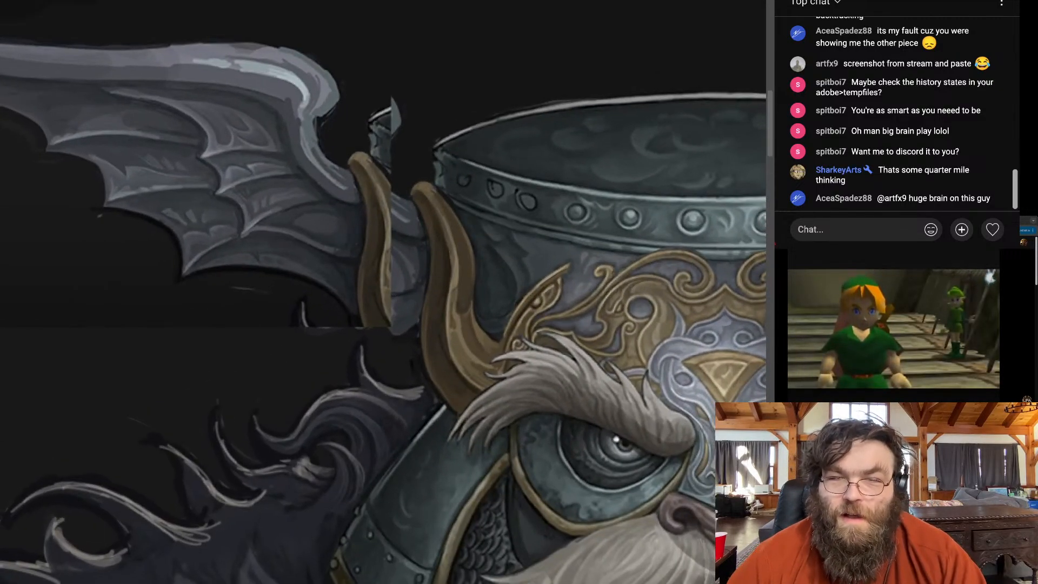
Move and nudge the pasted wing toward the helmet until its arm and horn line up with the painting underneath
key(ctrl+t)
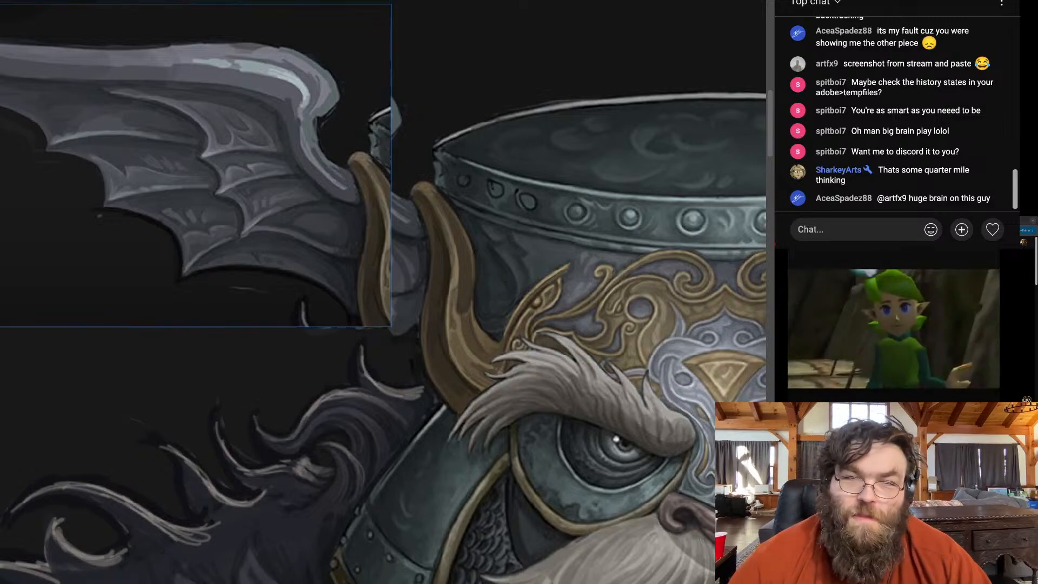
drag(216, 162, 281, 190)
drag(459, 31, 463, 27)
key(Left)
key(Left)
key(Left)
key(Left)
key(Left)
key(Left)
key(Up)
key(Up)
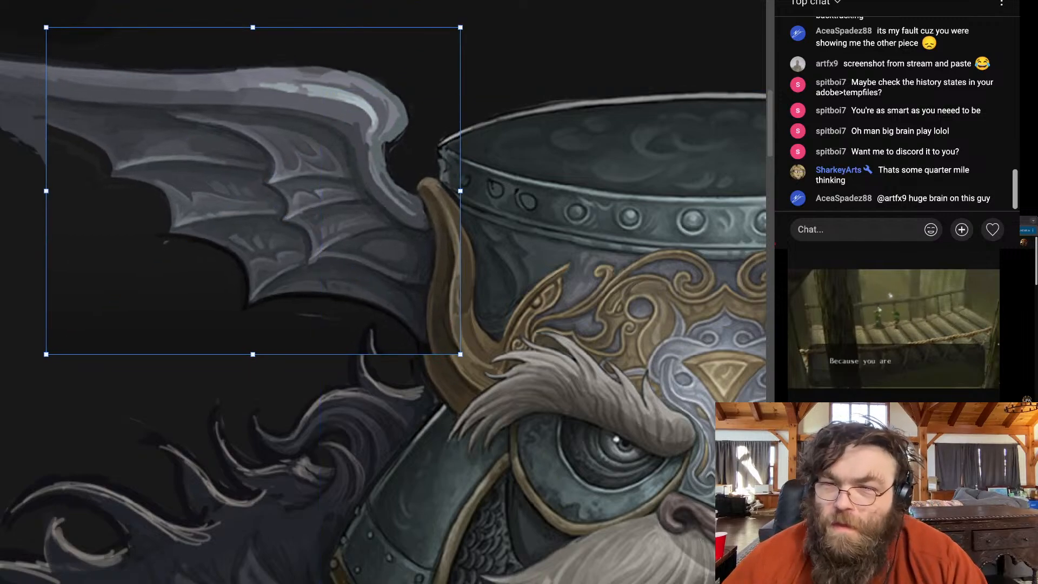
Check the pasted wing's alignment against the feathered wing beneath it and commit the placement
key(ctrl+z)
key(ctrl+shift+z)
key(ctrl+z)
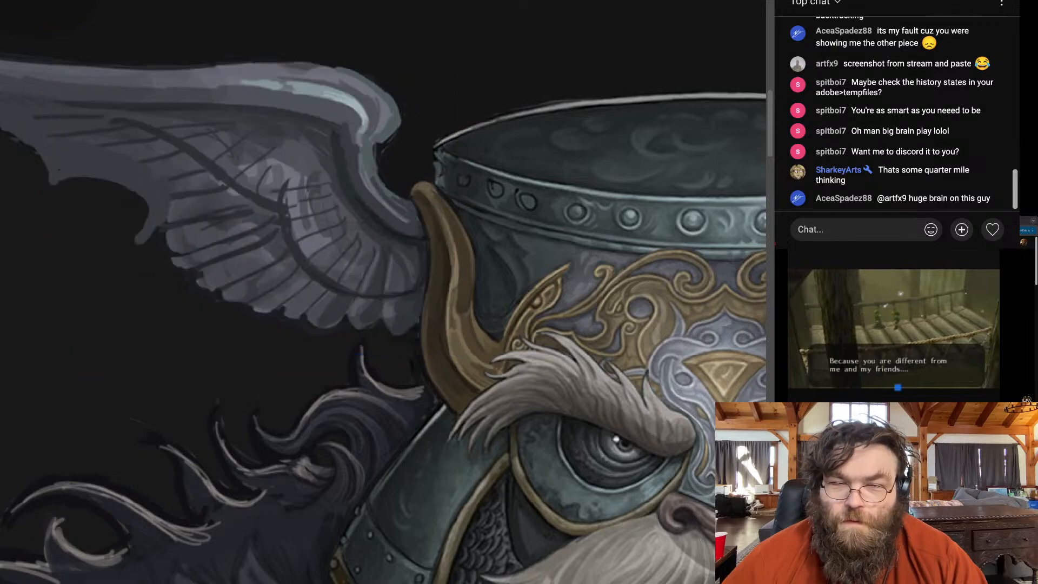
key(ctrl+shift+z)
key(ctrl+z)
key(ctrl+shift+z)
key(Return)
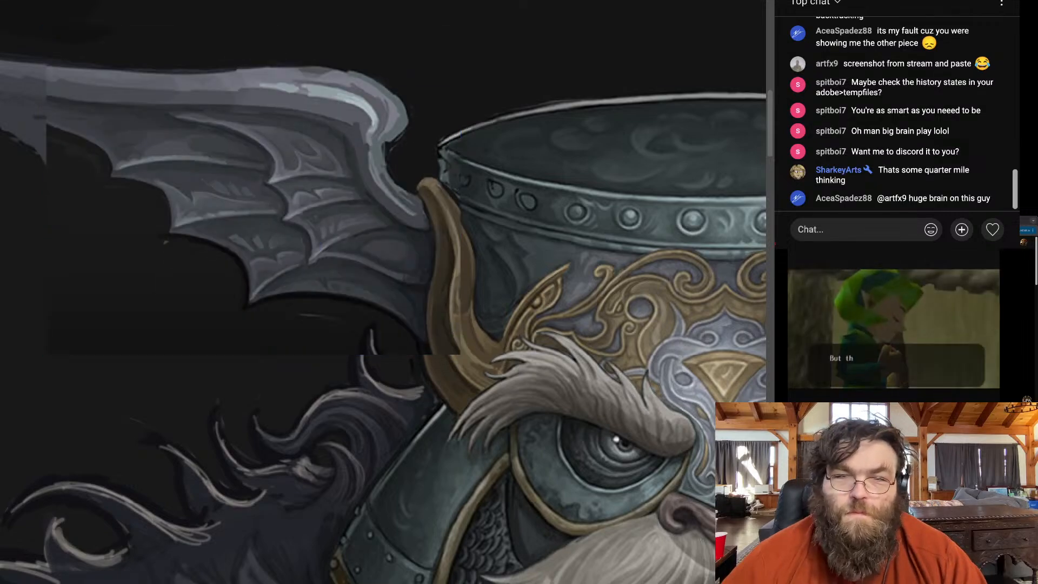
Enlarge the pasted wing slightly outward and downward, keeping its corner beside the helmet rim fixed
key(ctrl+minus)
key(ctrl+t)
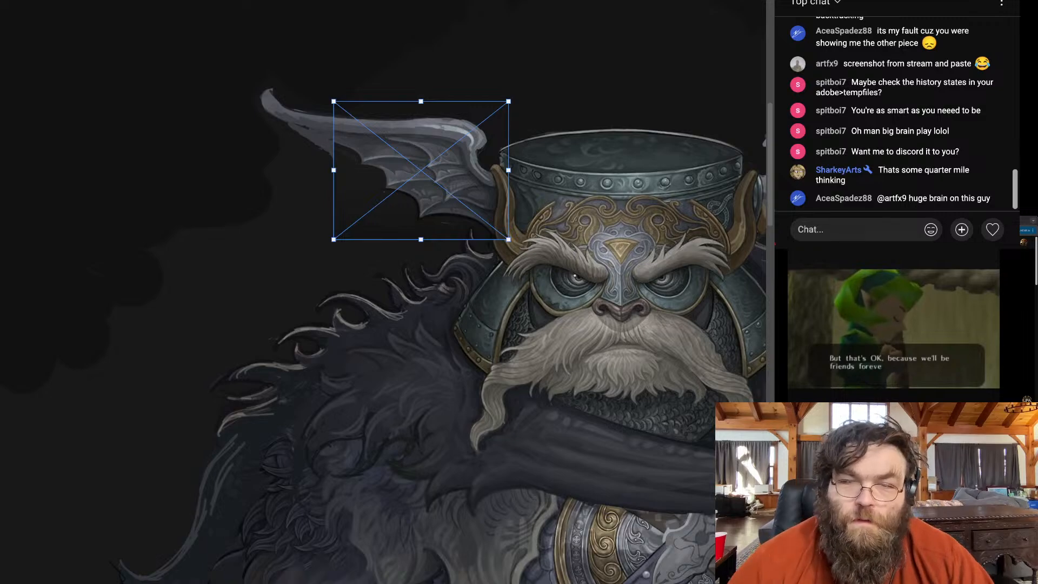
drag(334, 239, 324, 247)
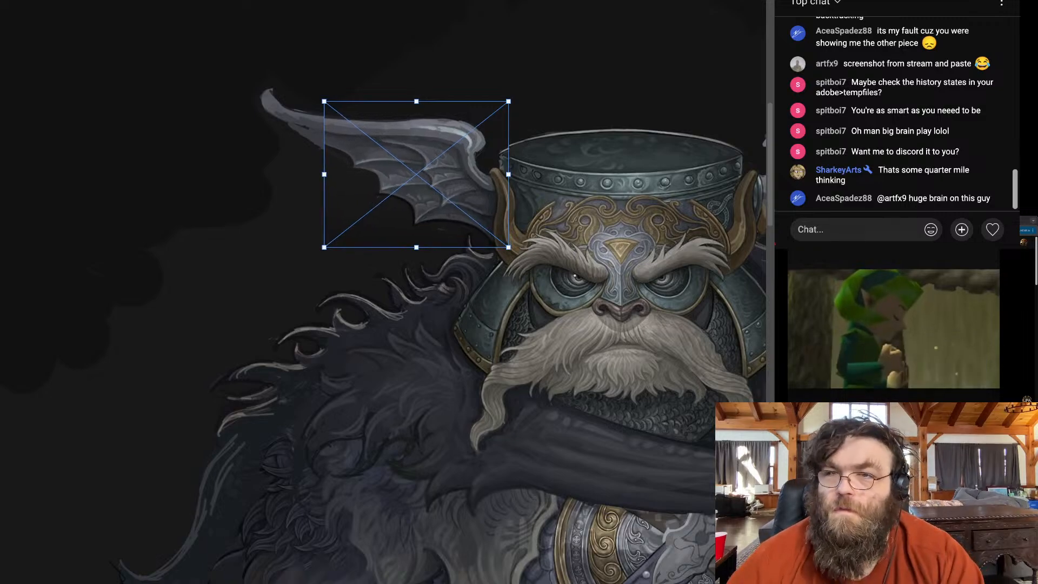
key(Return)
scroll(513, 140, up, 2)
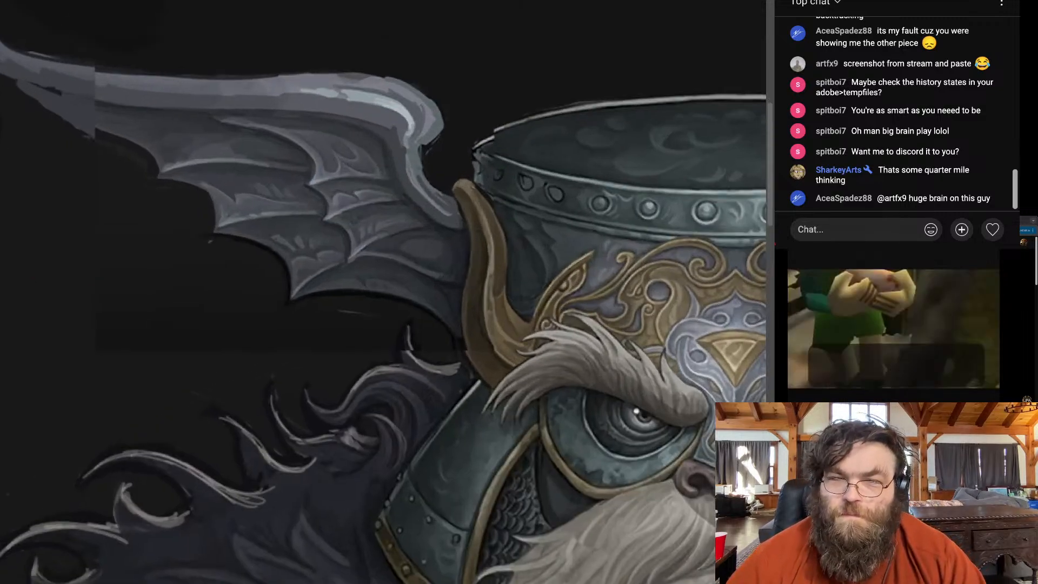
Readjust the pasted bat-like wing, enlarging it slightly outward and nudging it vertically until its arm and horn line up with the painting
key(ctrl+t)
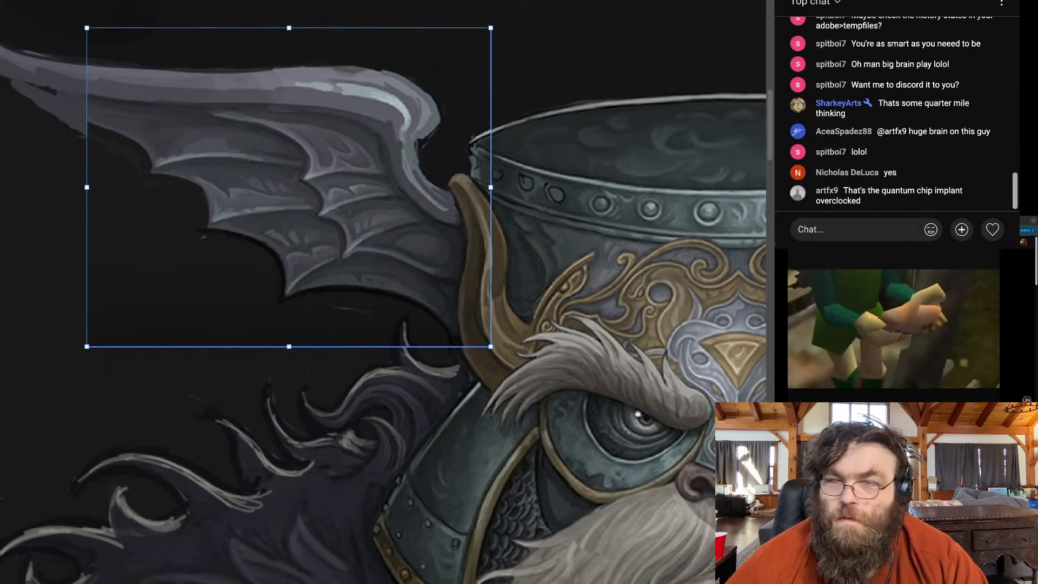
key(ctrl+z)
key(ctrl+shift+z)
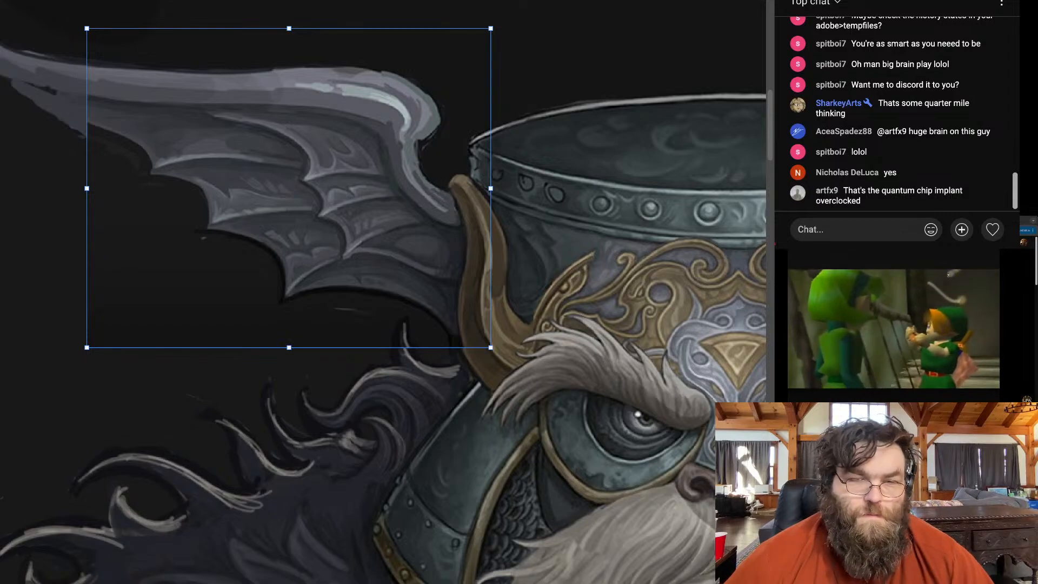
key(ctrl+z)
key(ctrl+z)
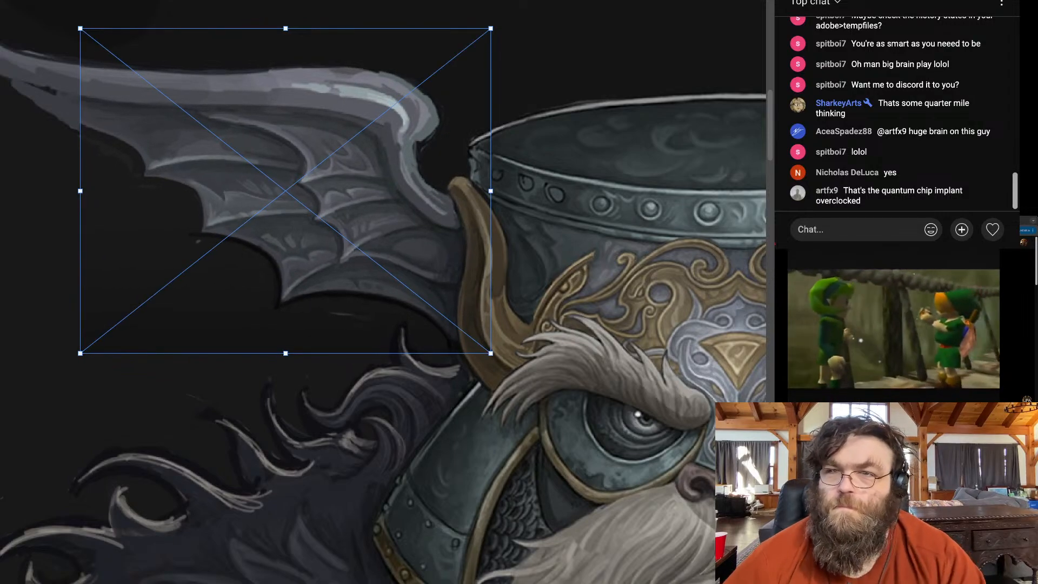
key(Escape)
key(ctrl+z)
key(ctrl+shift+z)
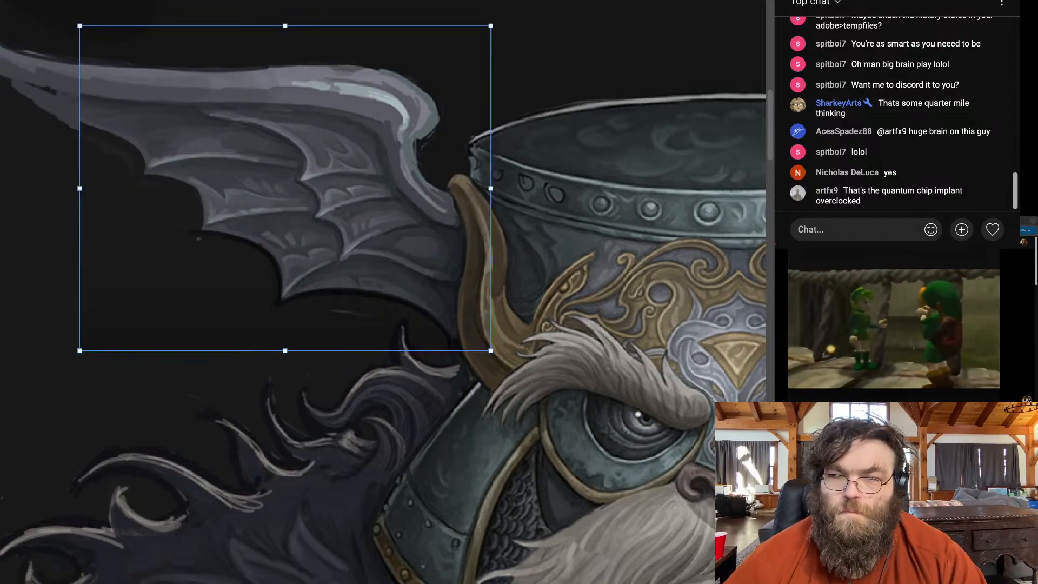
Compare the resized bat-like wing with the feathered wing by switching between both states, and commit the bat-like version's transform
key(ctrl+z)
key(ctrl+shift+z)
key(ctrl+z)
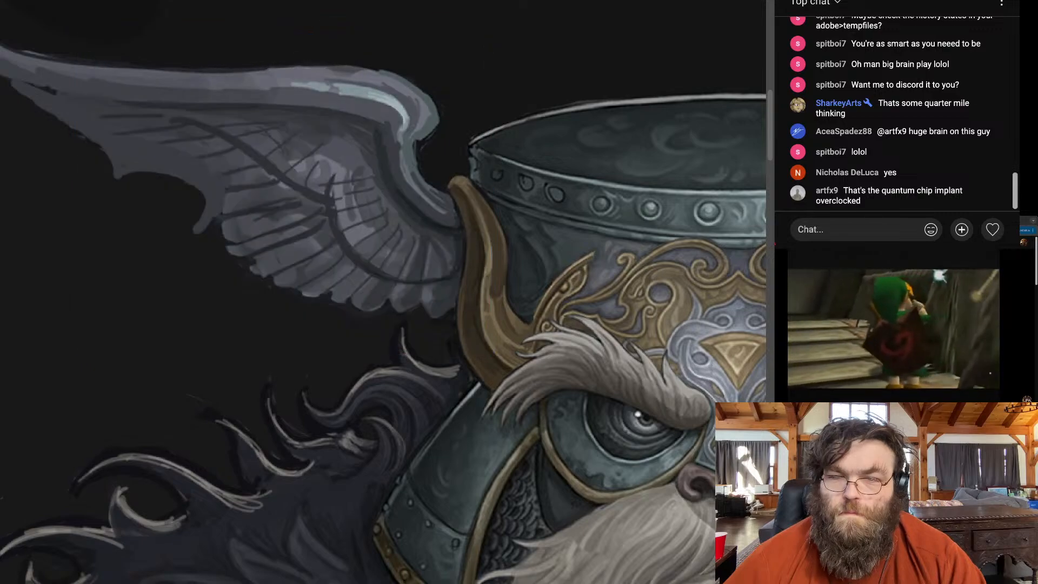
key(ctrl+shift+z)
key(ctrl+z)
key(ctrl+shift+z)
key(ctrl+z)
key(ctrl+shift+z)
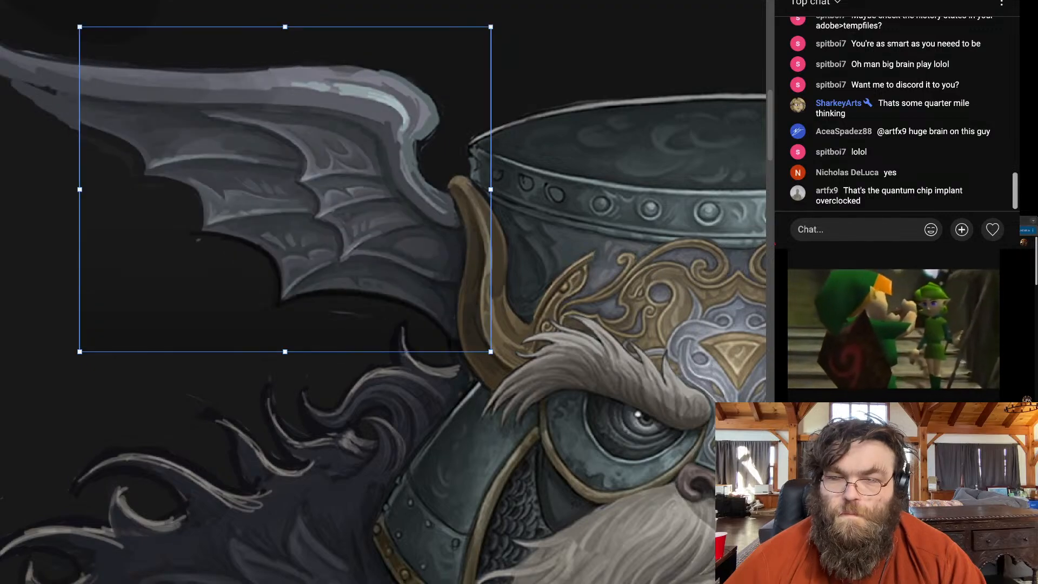
key(Return)
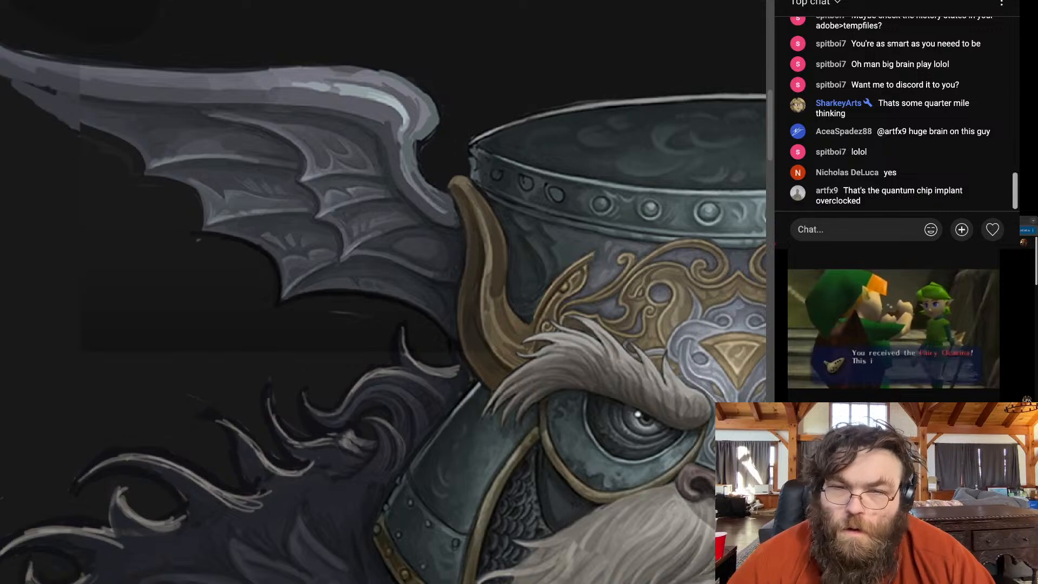
Lasso and clear the leftover screenshot areas over the horn and beneath the bat wing's scalloped lower edge
mouse_move(454, 199)
mouse_down()
mouse_move(467, 261)
mouse_move(460, 317)
mouse_move(517, 315)
mouse_move(500, 196)
mouse_up()
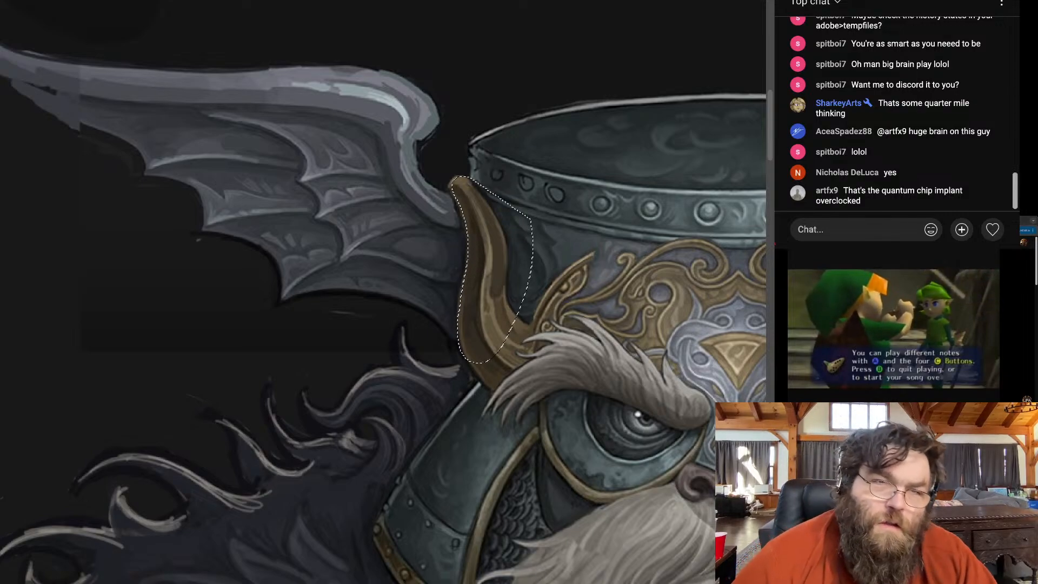
key(ctrl+d)
drag(65, 140, 184, 189)
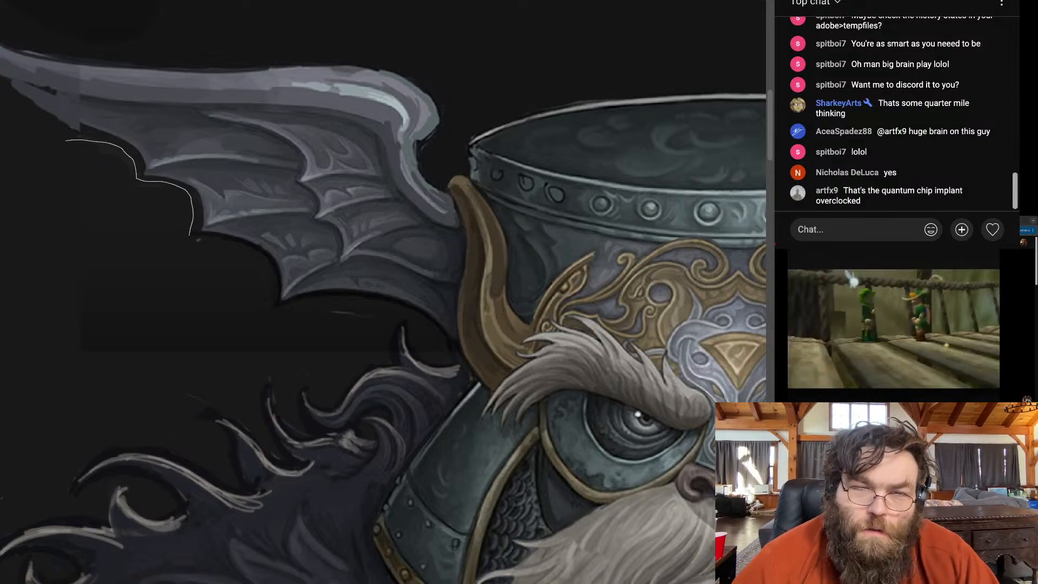
mouse_move(189, 236)
mouse_down()
mouse_move(250, 249)
mouse_move(270, 313)
mouse_move(349, 295)
mouse_up()
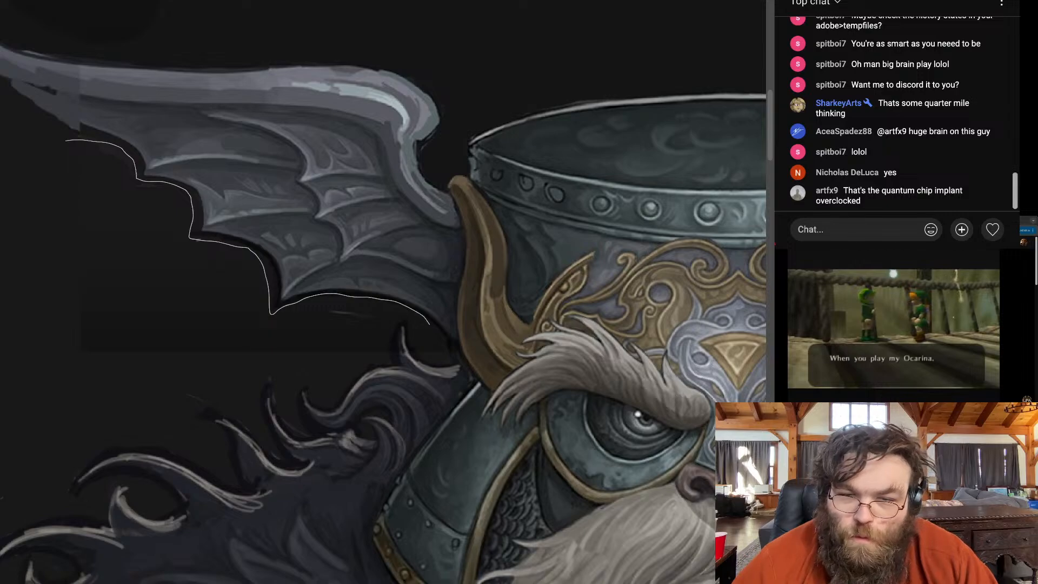
mouse_move(430, 324)
mouse_down()
mouse_move(392, 368)
mouse_move(24, 273)
mouse_move(32, 260)
mouse_up()
key(ctrl+d)
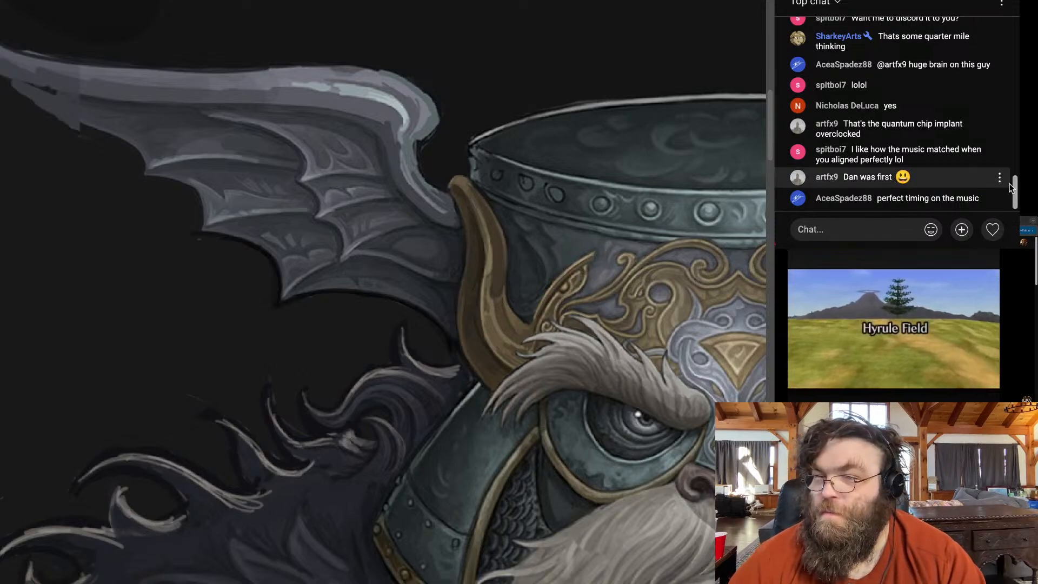
Blend the pasted wing into the painting with brush strokes along its arm and rounded elbow, using colours sampled from the wing
mouse_move(1015, 190)
mouse_down()
mouse_move(1015, 163)
mouse_move(1015, 197)
mouse_up()
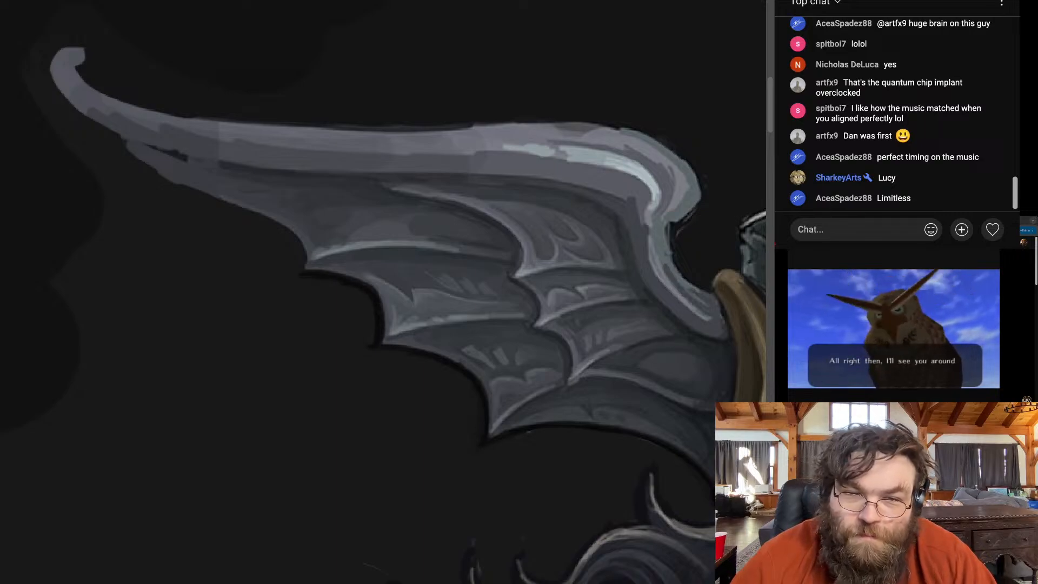
mouse_move(266, 225)
mouse_down()
mouse_move(145, 172)
mouse_move(51, 95)
mouse_up()
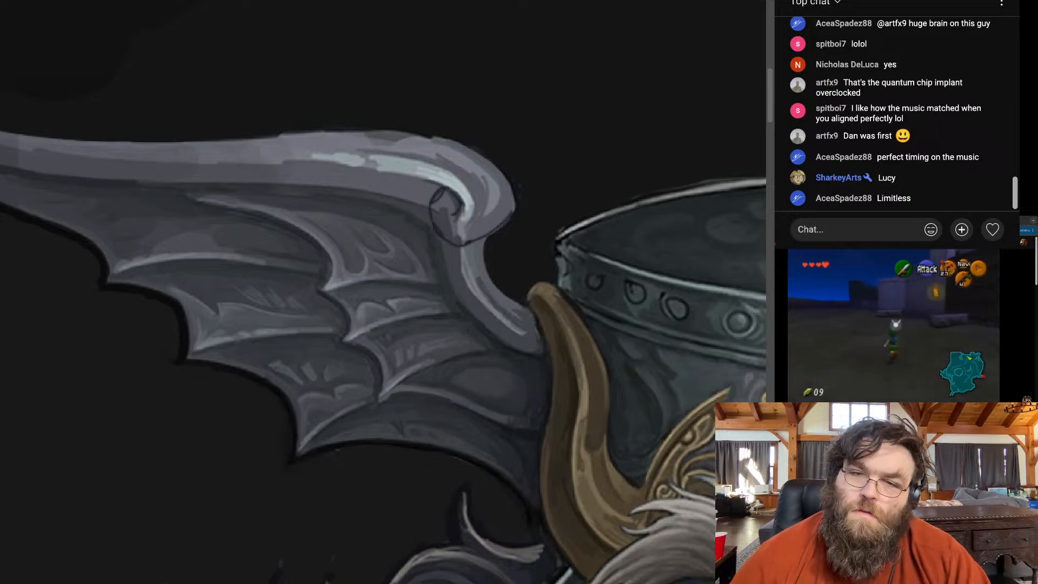
scroll(351, 164, down, 5)
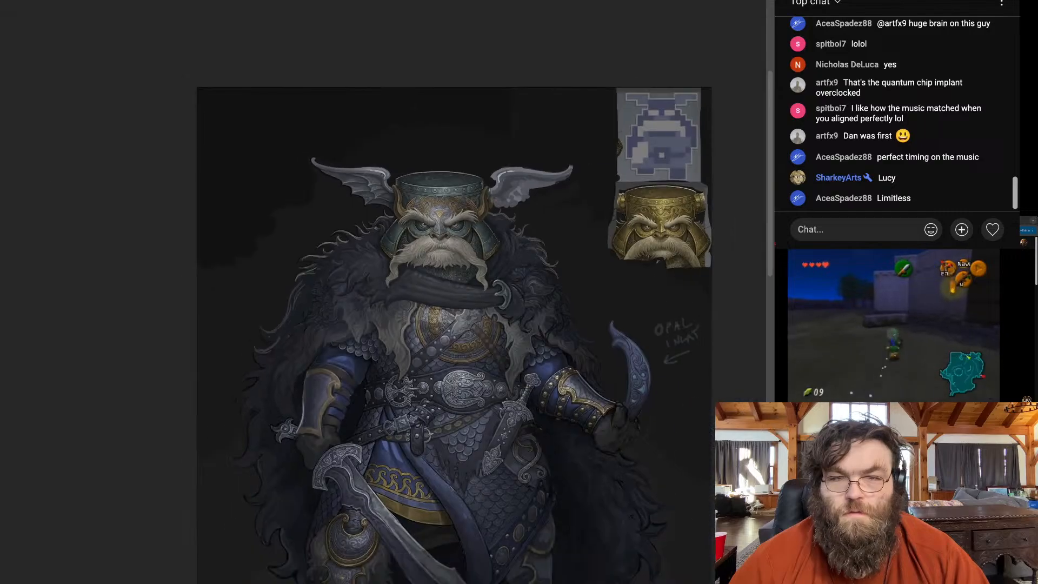
scroll(373, 172, up, 8)
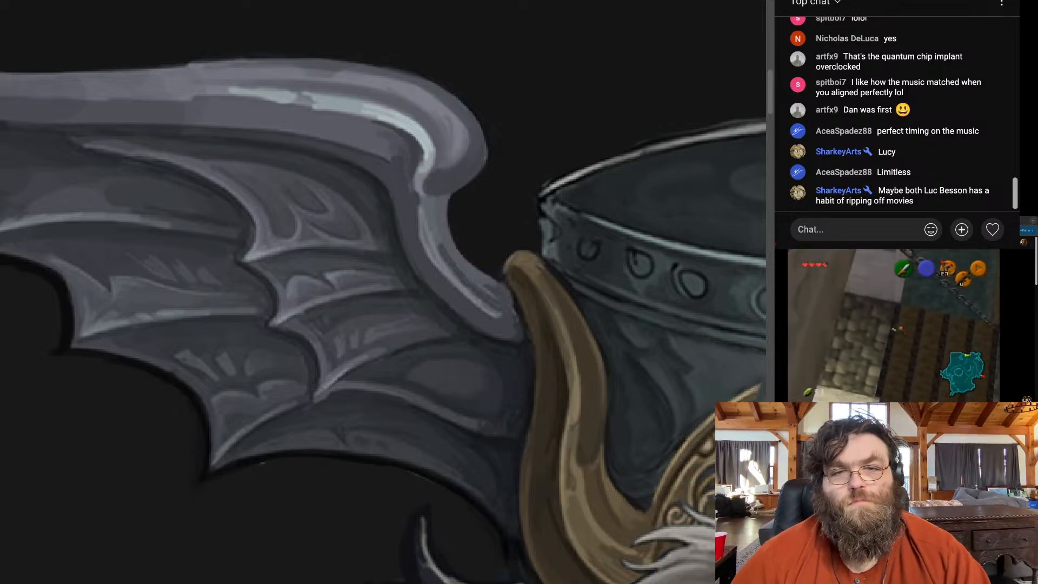
drag(369, 120, 151, 99)
alt+click(383, 131)
drag(385, 144, 214, 109)
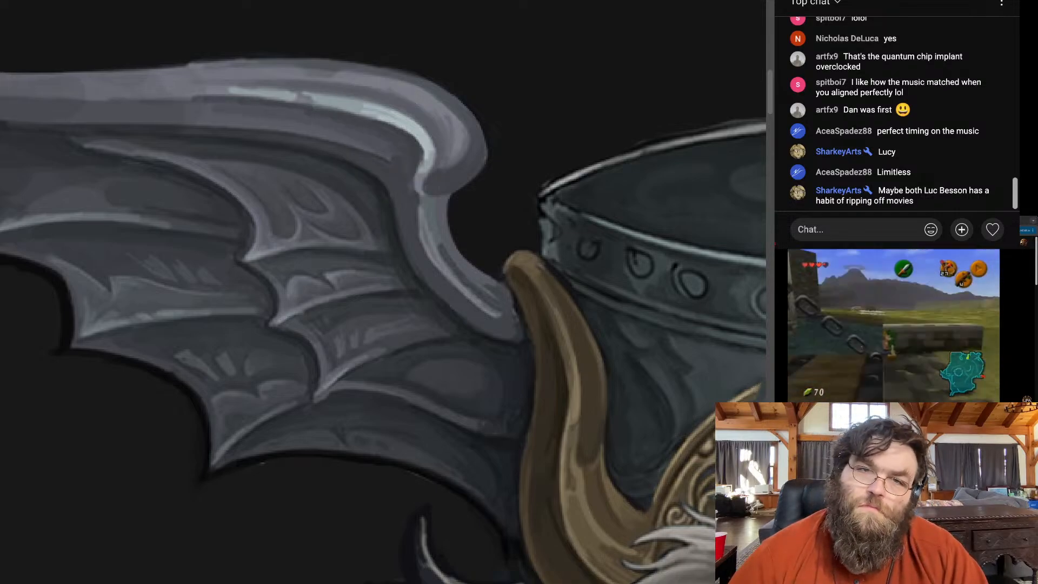
Examine the whole figure and compare the bat-like wing with the feathered wing on the helmet's other side
scroll(376, 177, down, 10)
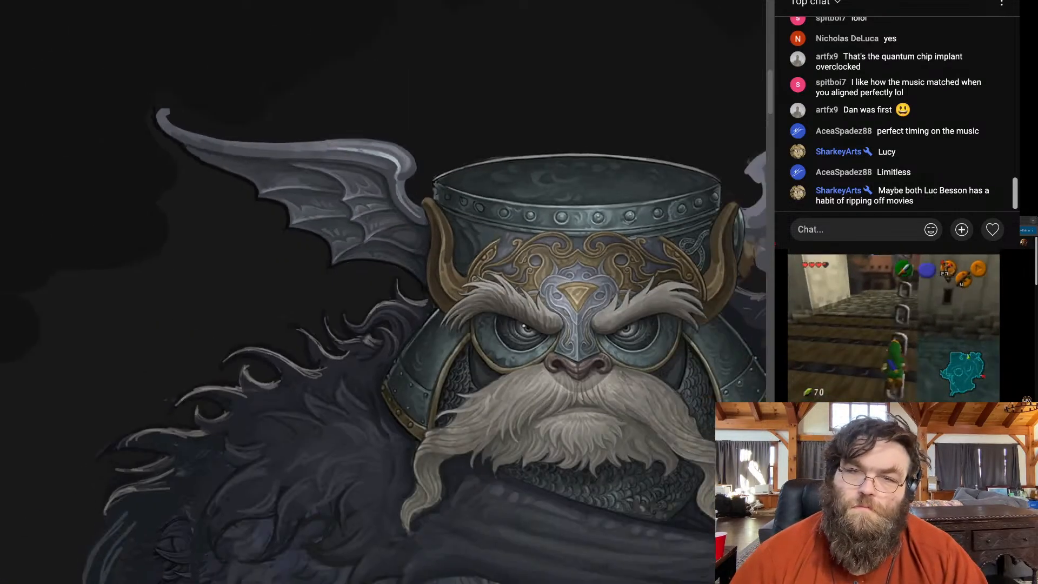
scroll(401, 178, down, 6)
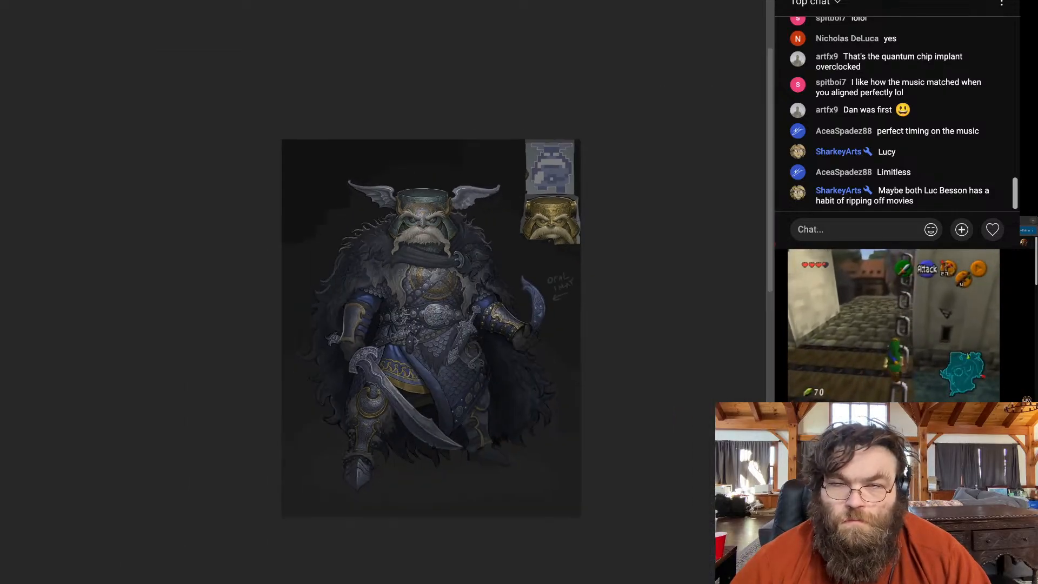
scroll(417, 234, up, 5)
scroll(400, 168, up, 5)
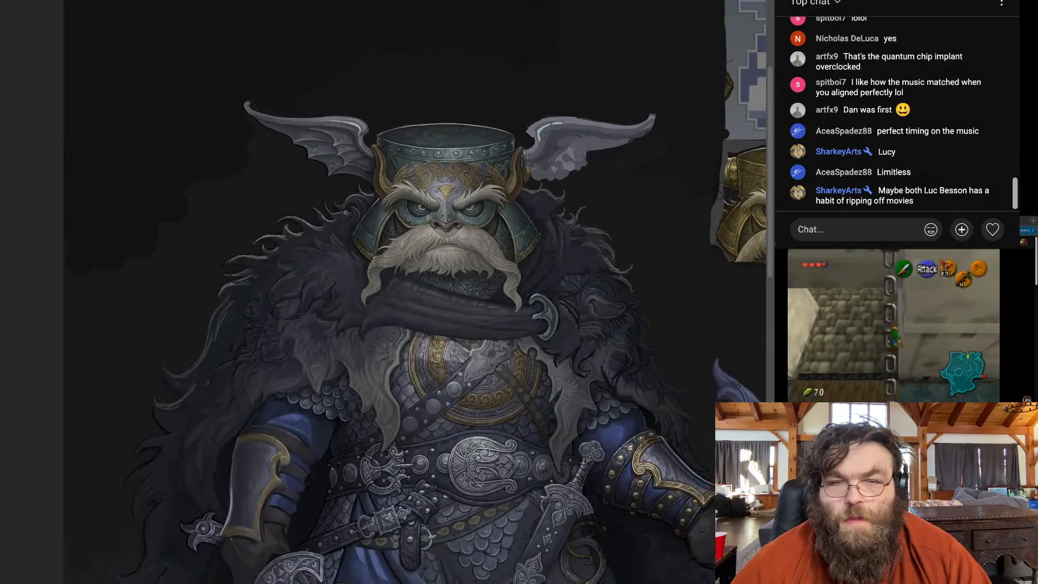
scroll(441, 192, down, 4)
scroll(446, 165, up, 4)
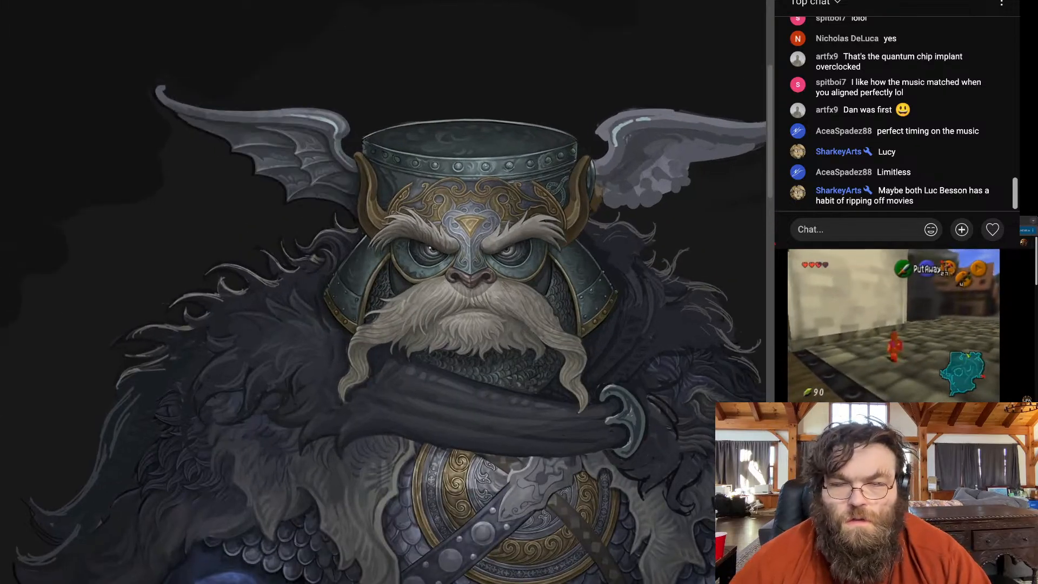
scroll(508, 221, up, 5)
scroll(509, 205, down, 3)
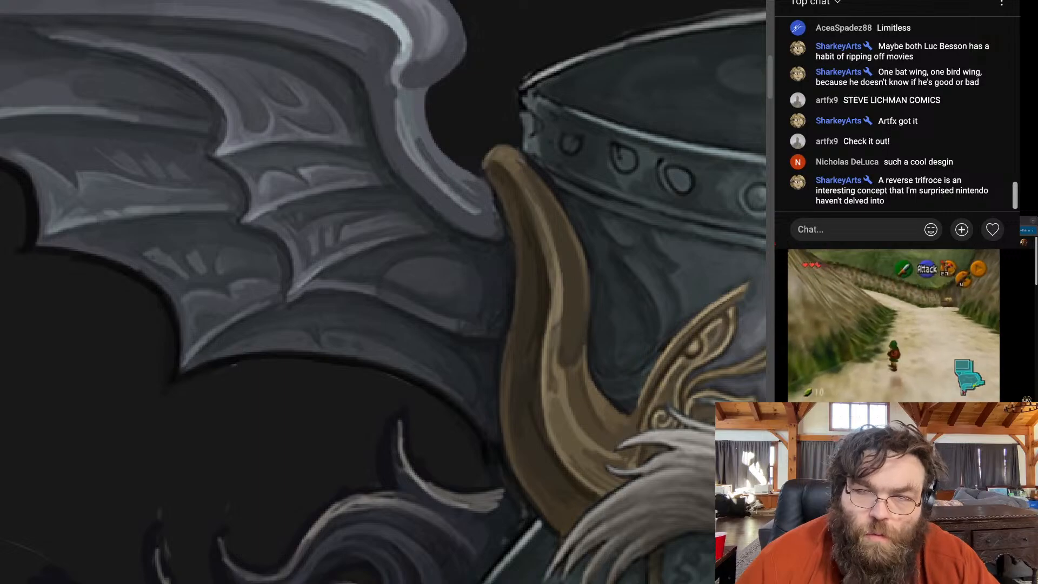
Examine the bat wing's membrane, arm and junction with the horn, both close up and against the full helmet
key(ctrl+minus)
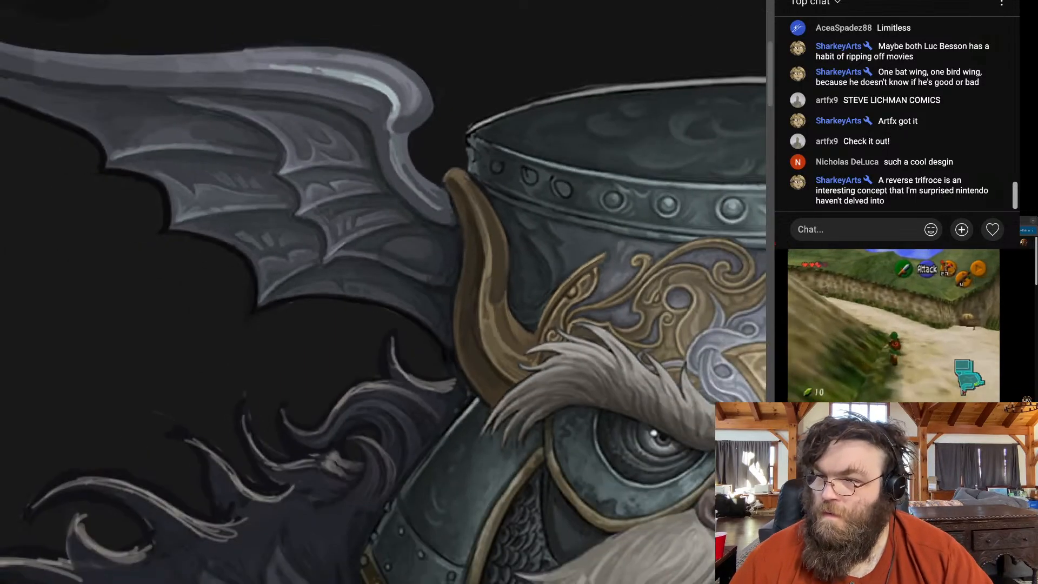
scroll(366, 181, down, 4)
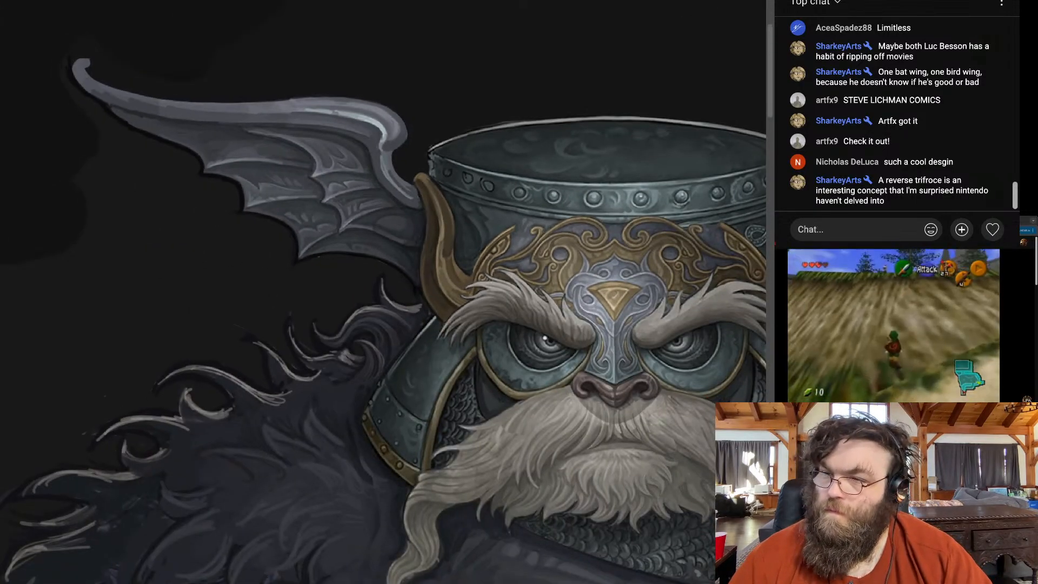
scroll(320, 148, up, 2)
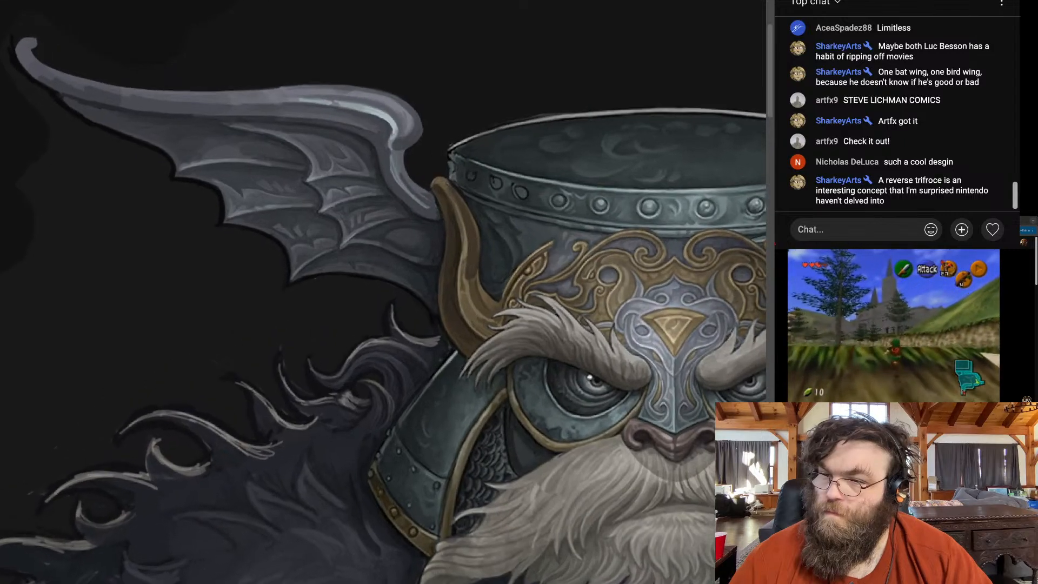
scroll(403, 115, up, 1)
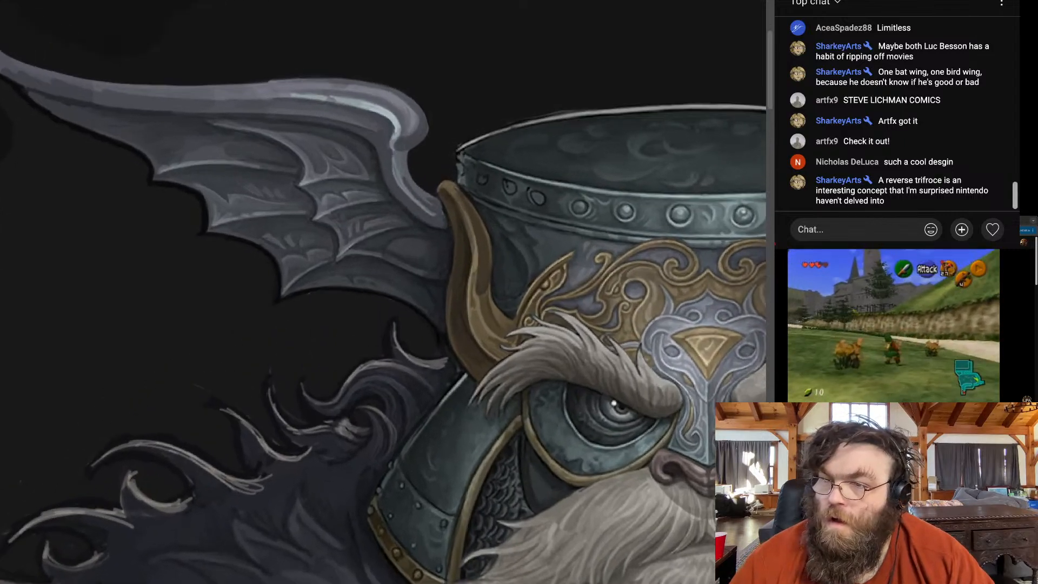
scroll(275, 144, up, 5)
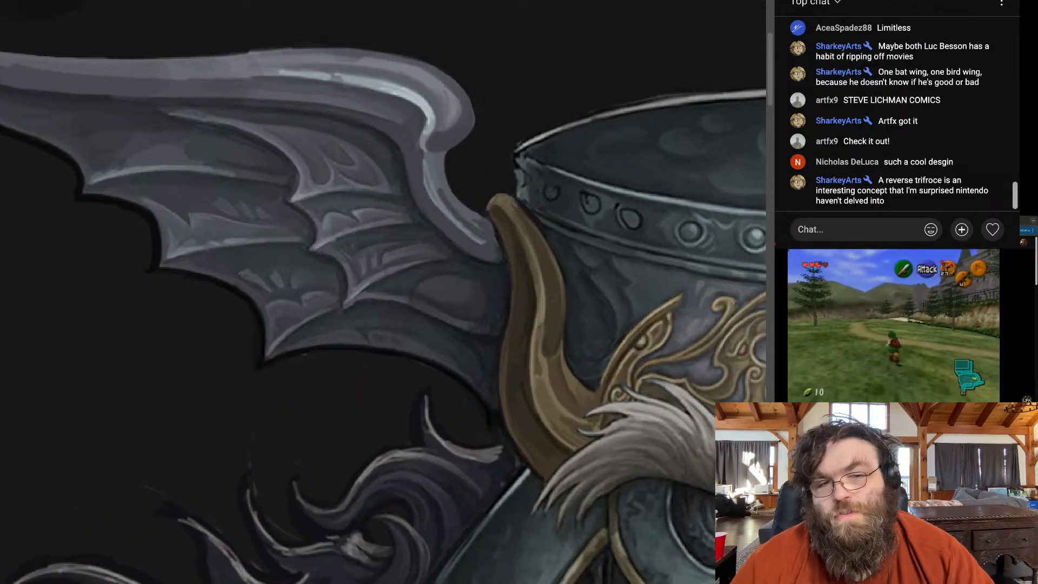
scroll(232, 86, down, 1)
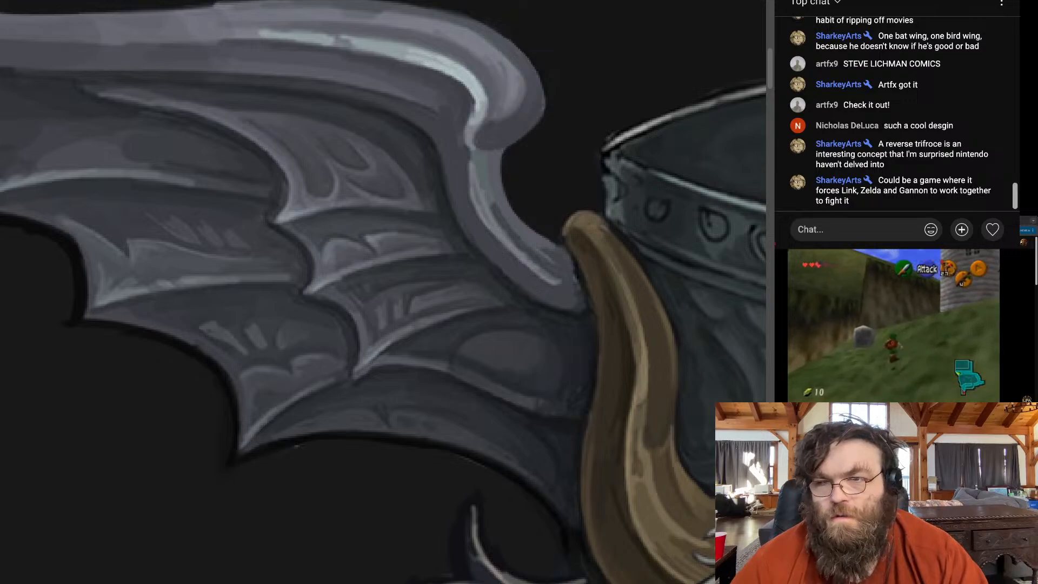
scroll(452, 189, down, 5)
scroll(379, 162, up, 5)
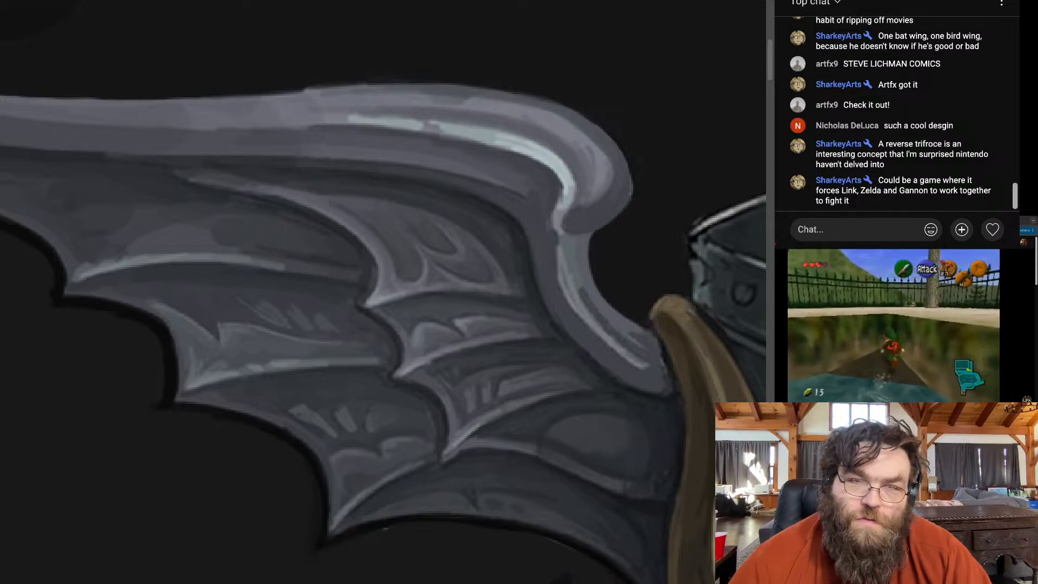
key(ctrl+0)
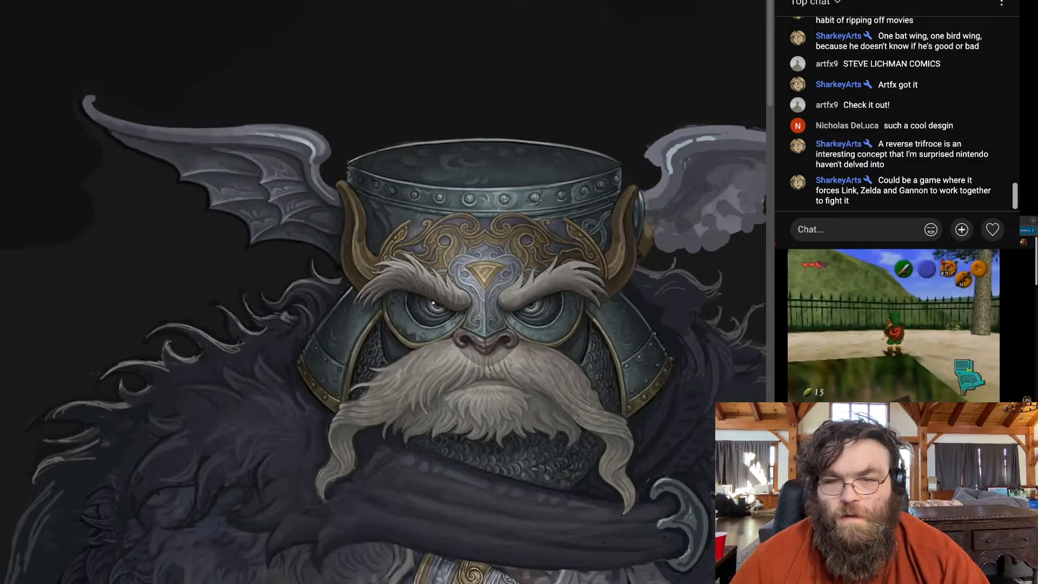
scroll(485, 273, up, 3)
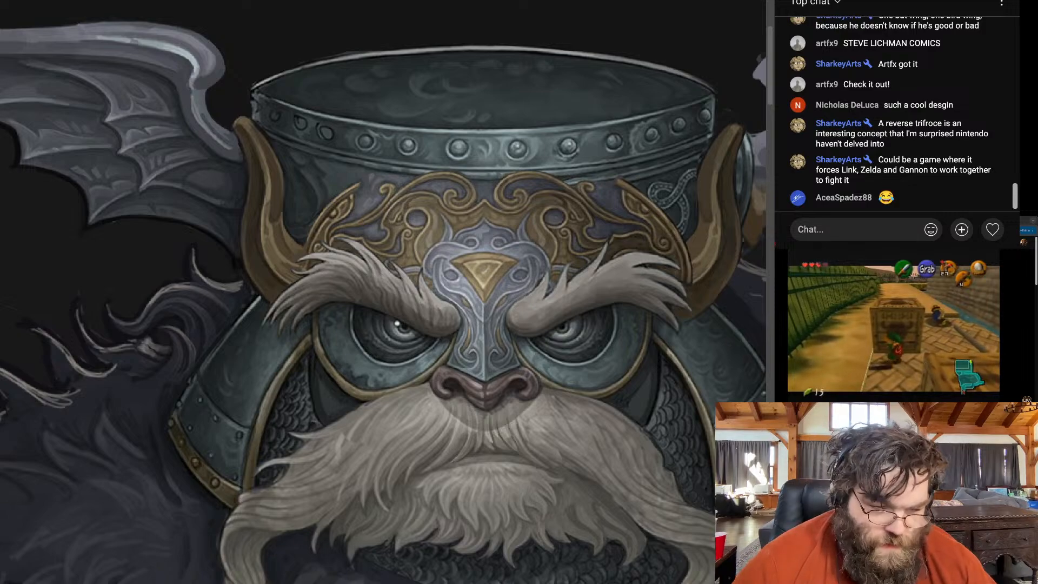
Examine the pixel-art reference of the hero sprite above the inverted gold triangle, and return to the painting's bat wing
key(ctrl+Tab)
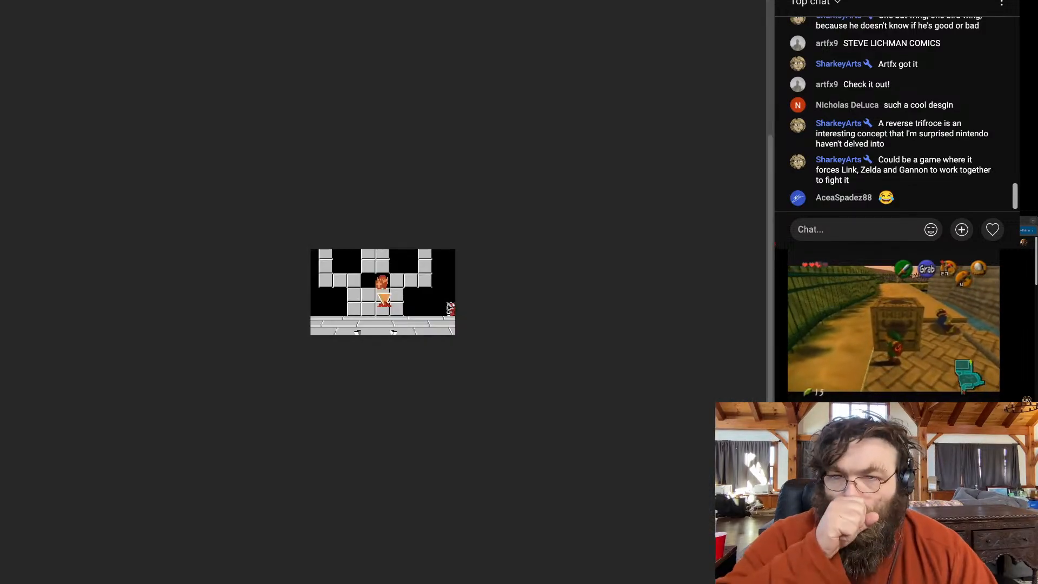
scroll(397, 303, up, 8)
scroll(394, 301, up, 3)
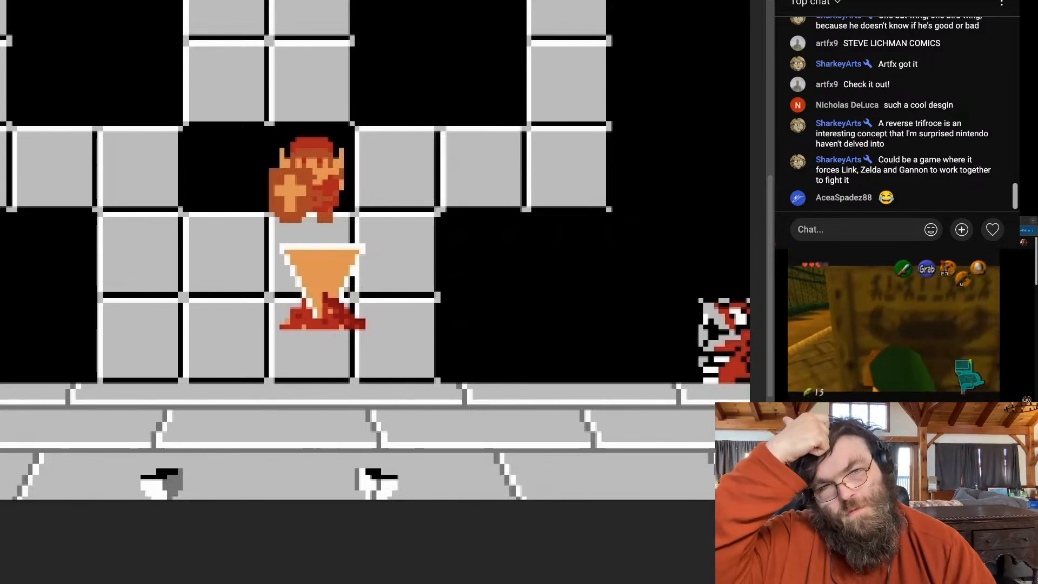
key(ctrl+Tab)
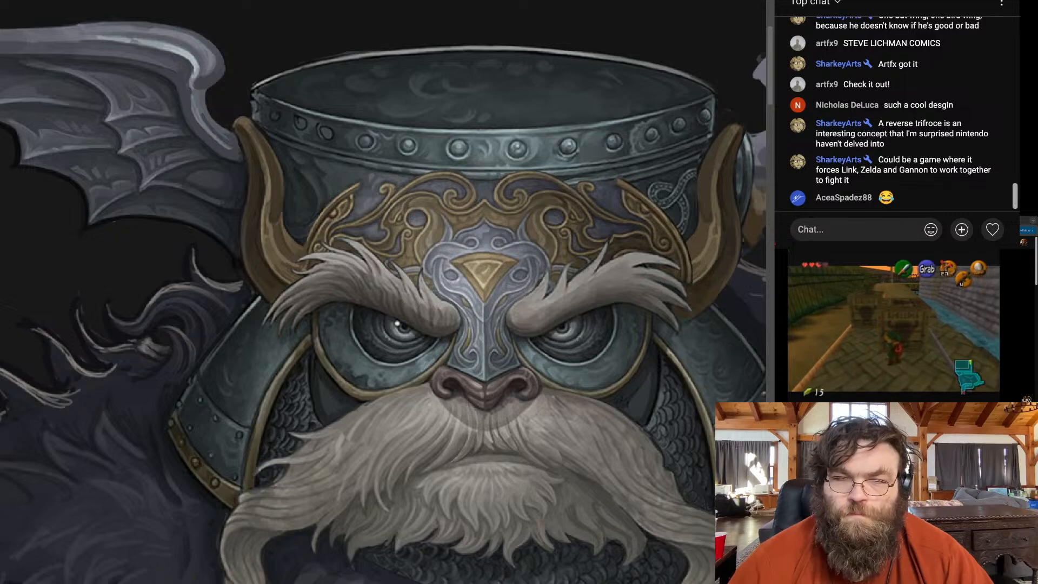
scroll(351, 161, down, 6)
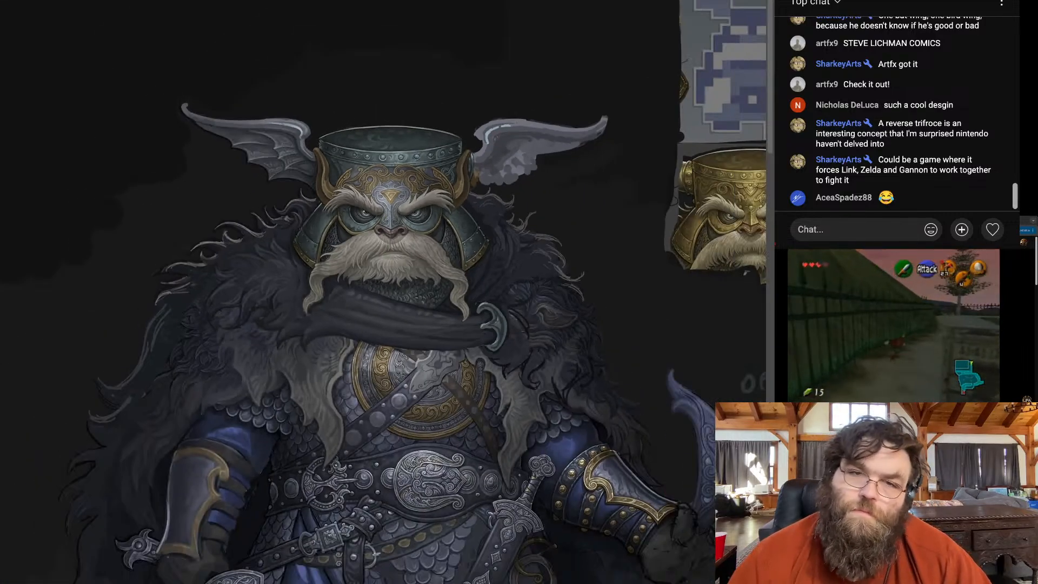
scroll(271, 159, up, 4)
scroll(281, 178, up, 5)
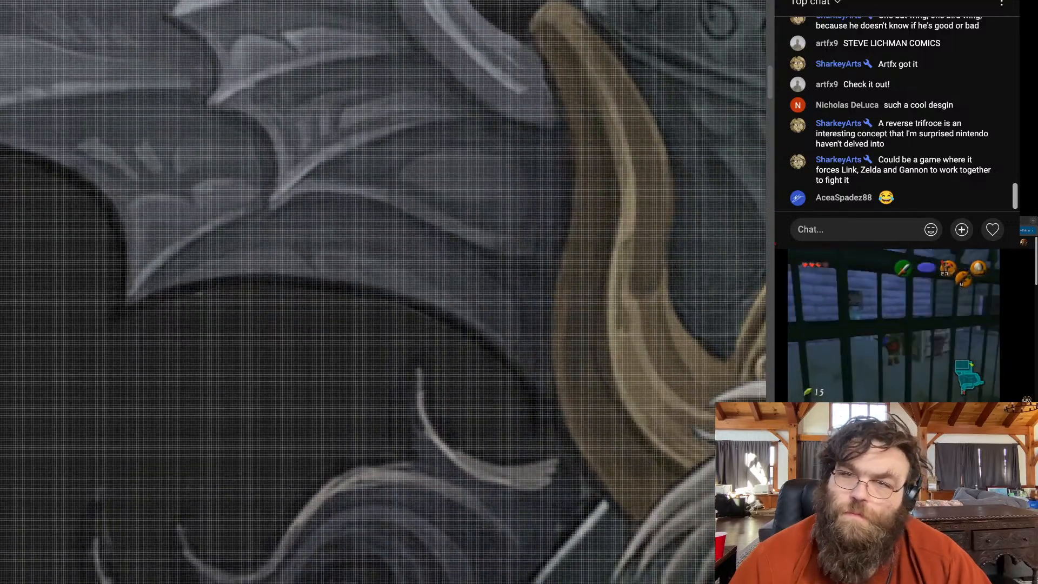
Examine the bat wing's lower membrane beside the horn, alternating between close-up and the whole figure
scroll(281, 178, down, 1)
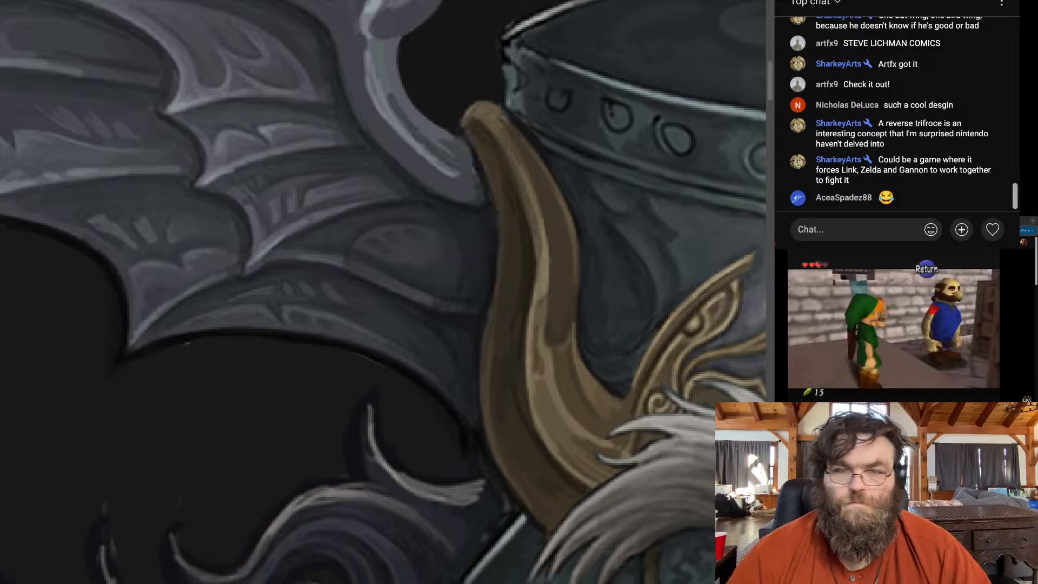
key(ctrl+0)
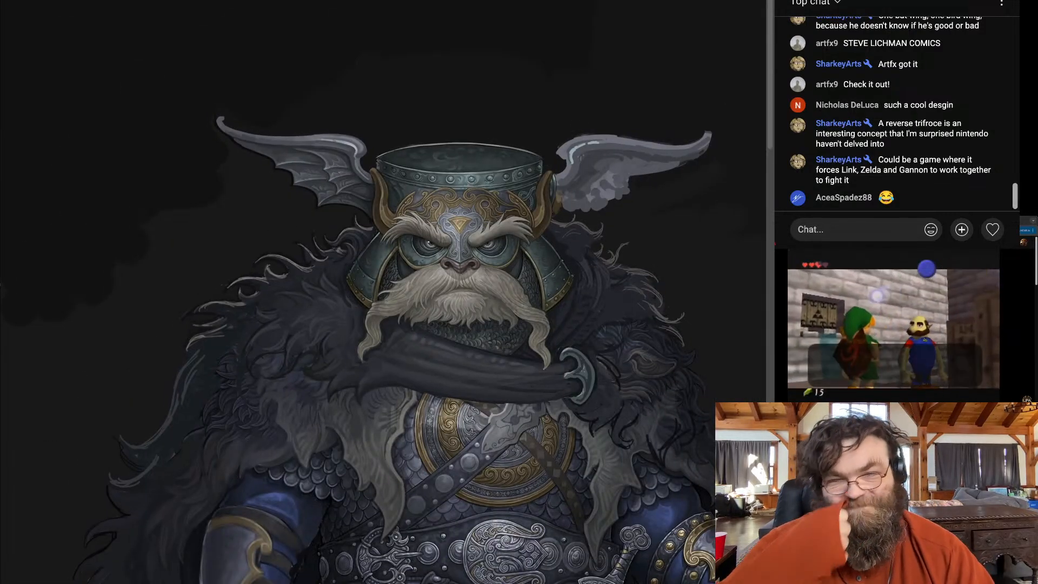
key(ctrl+minus)
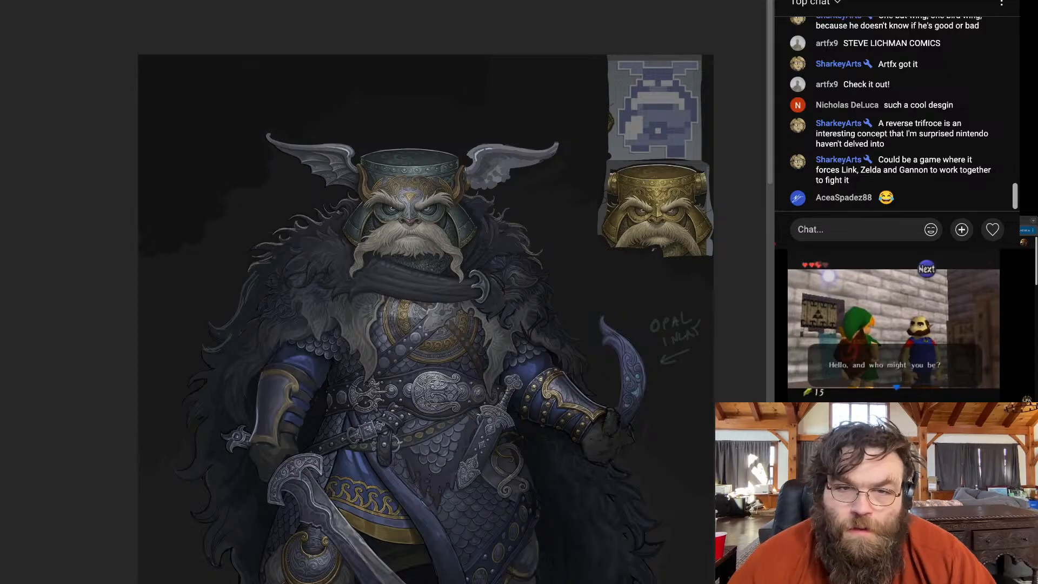
scroll(348, 171, up, 10)
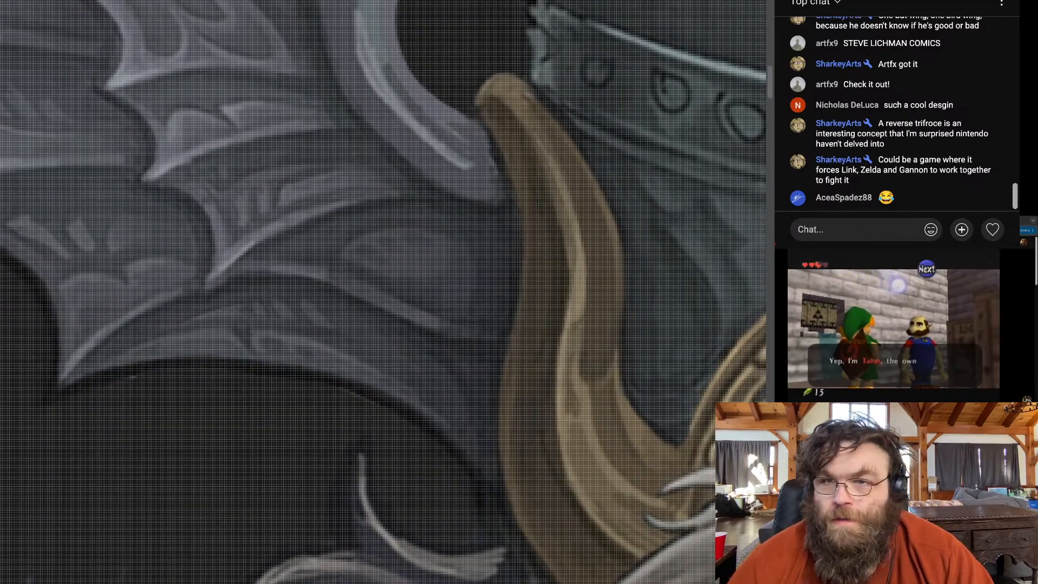
scroll(541, 108, down, 2)
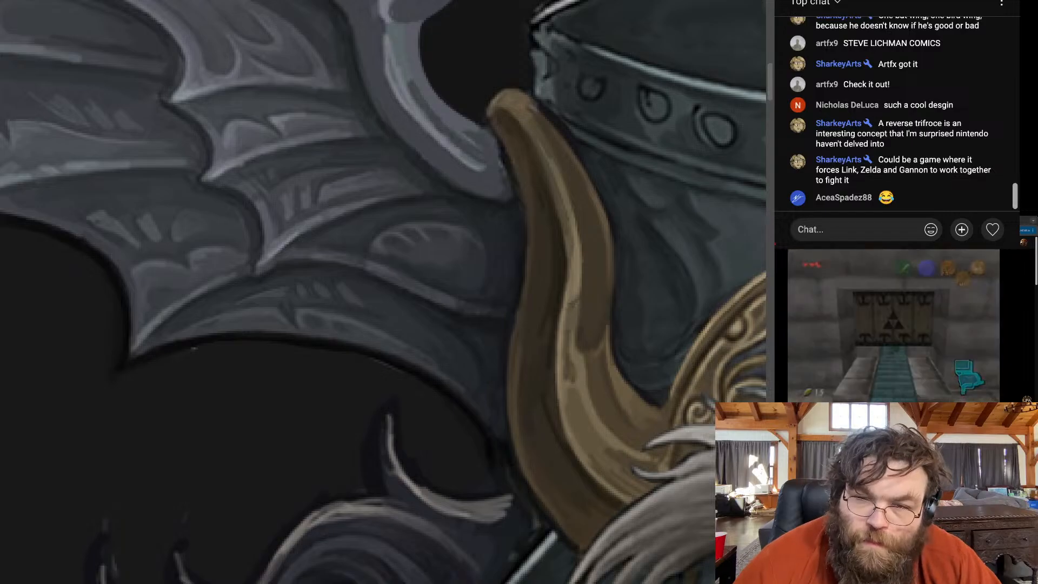
key(ctrl+0)
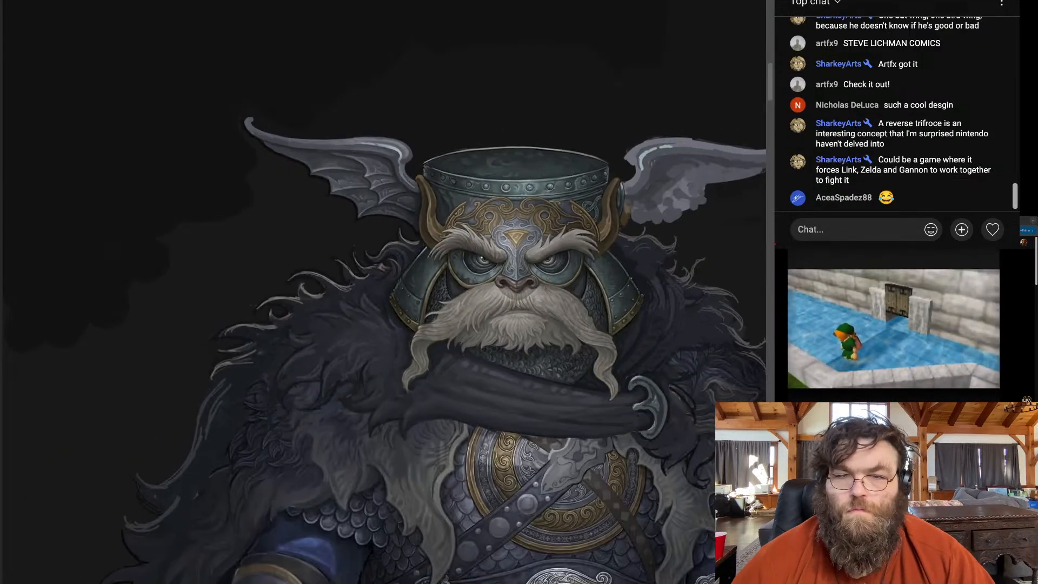
scroll(421, 206, up, 10)
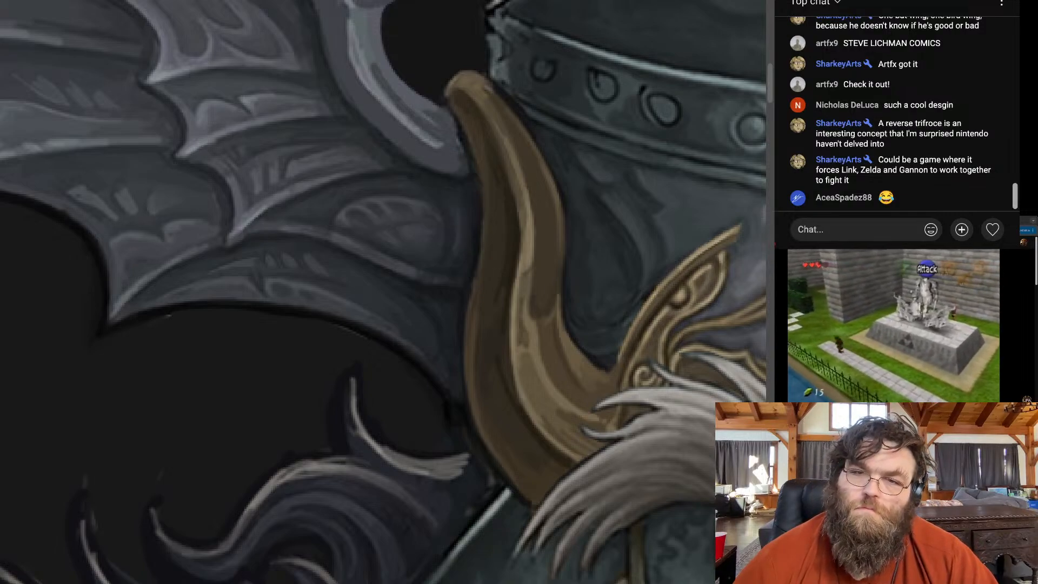
key(ctrl+0)
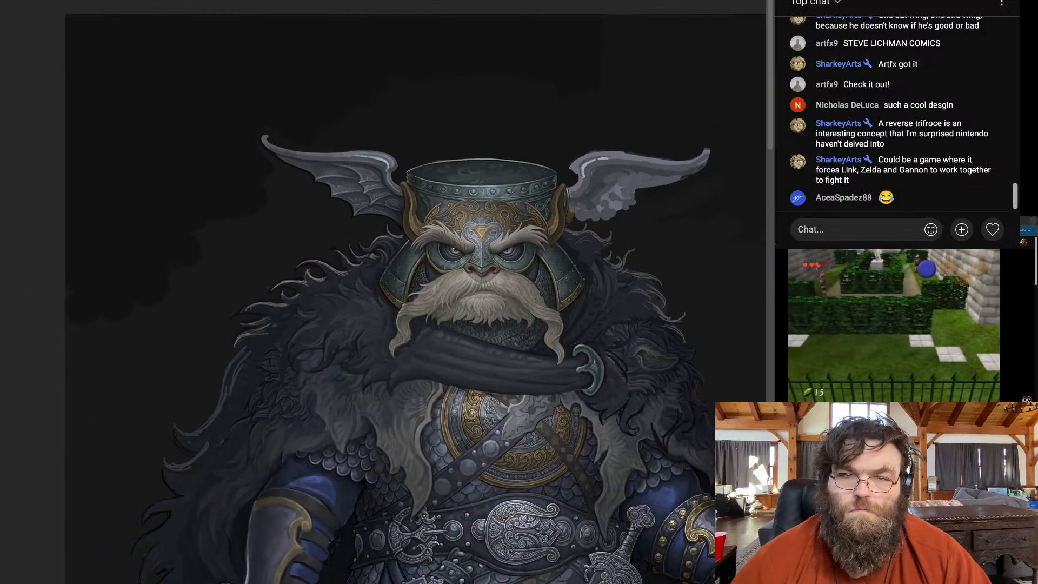
Examine the bat wing's full silhouette and membrane folds against the helmet, face and complete figure
scroll(351, 157, up, 5)
scroll(139, 137, up, 2)
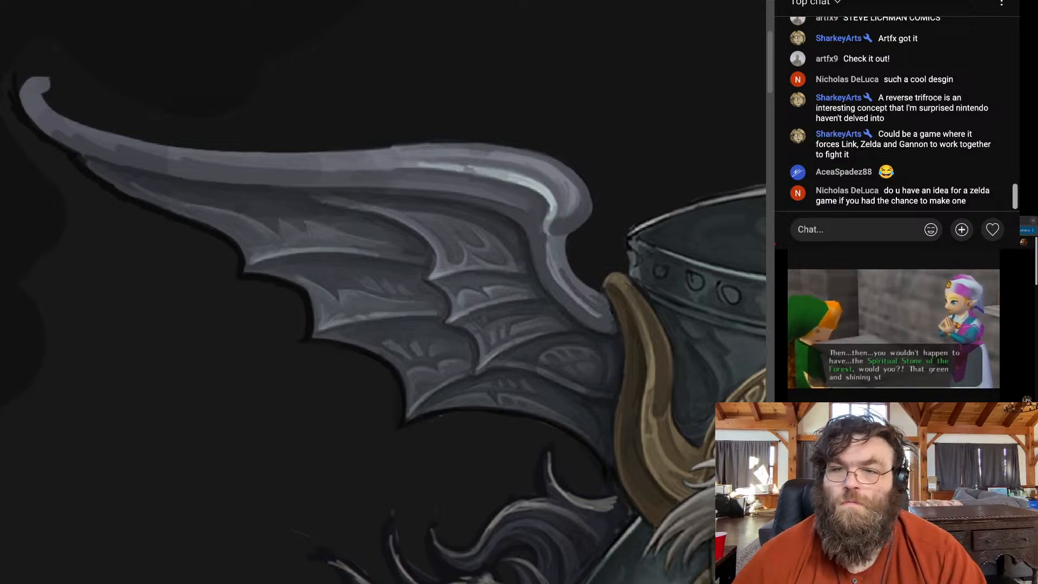
key(ctrl+0)
scroll(292, 195, down, 5)
scroll(270, 211, up, 8)
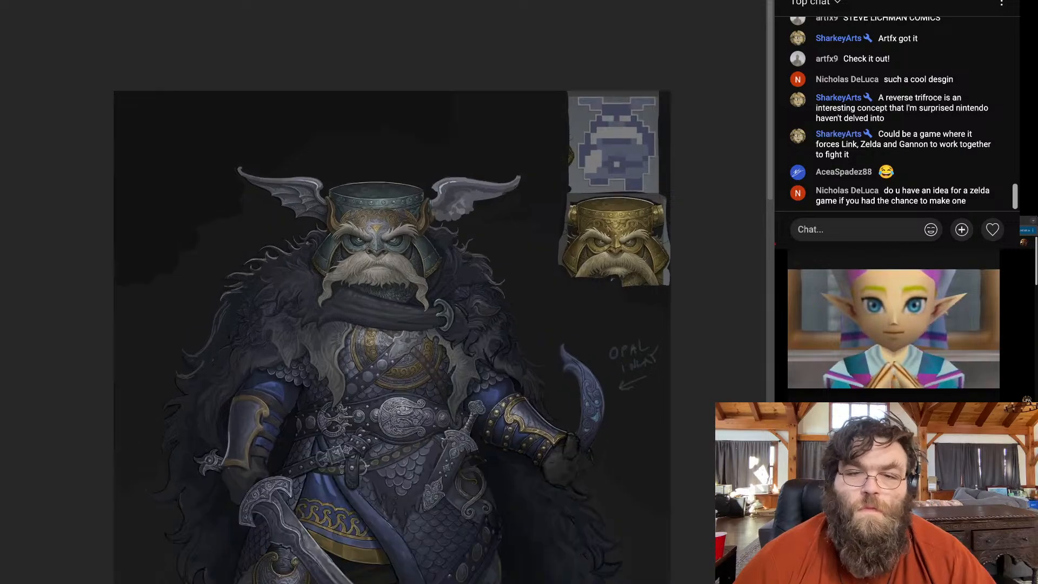
scroll(292, 179, up, 4)
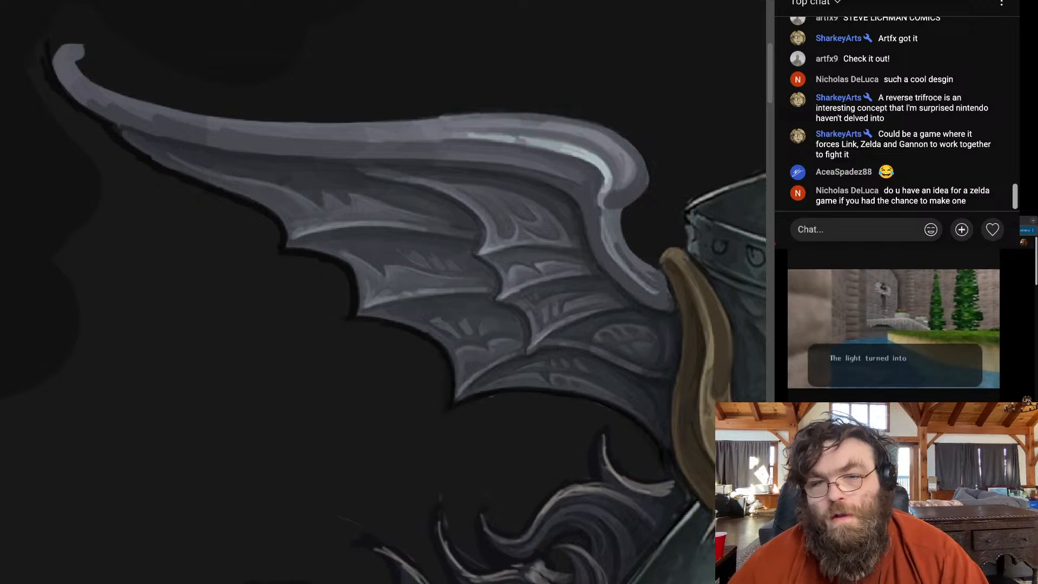
scroll(309, 164, down, 3)
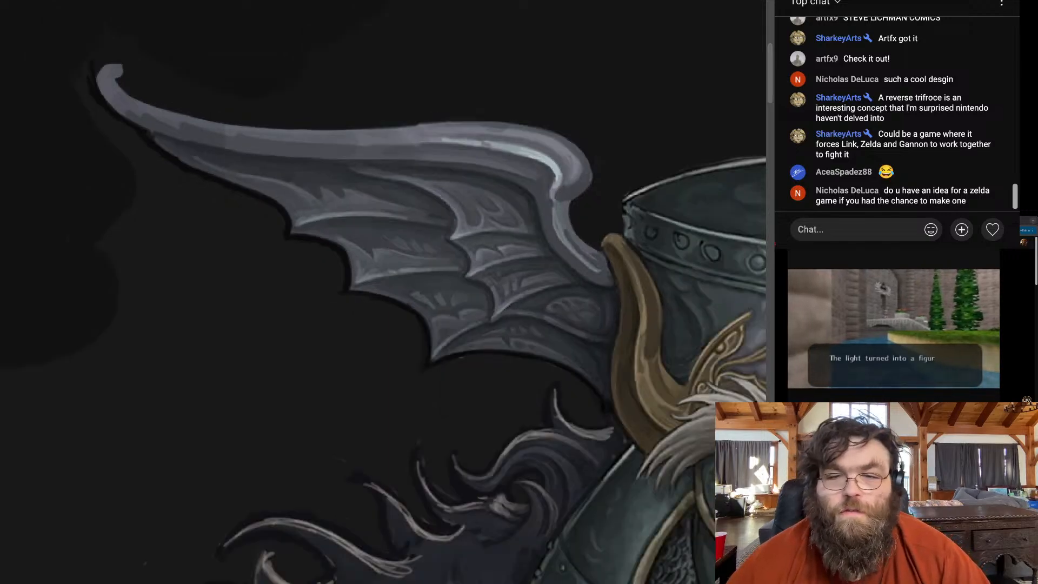
scroll(75, 100, down, 2)
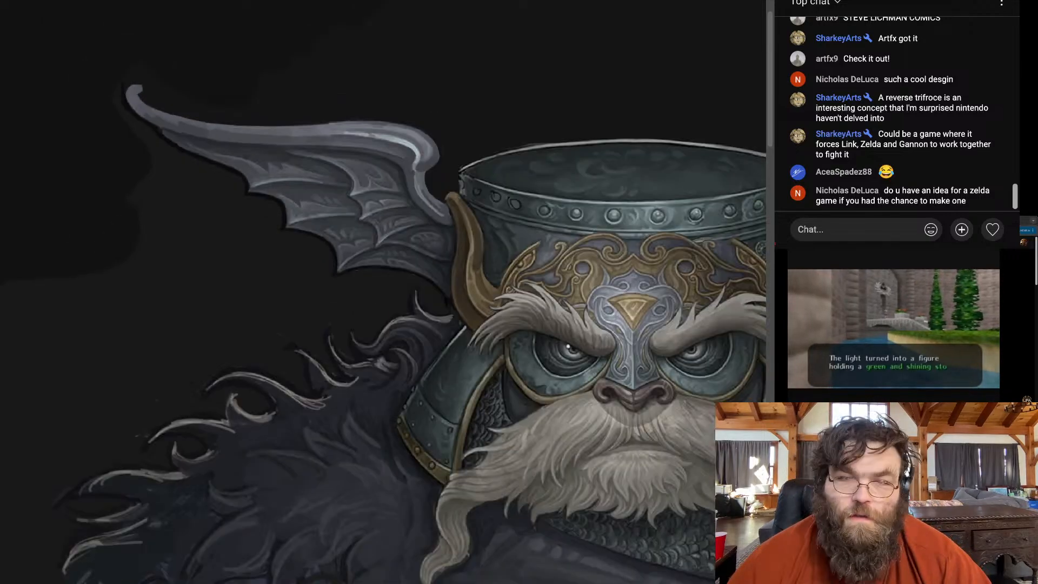
scroll(325, 163, up, 4)
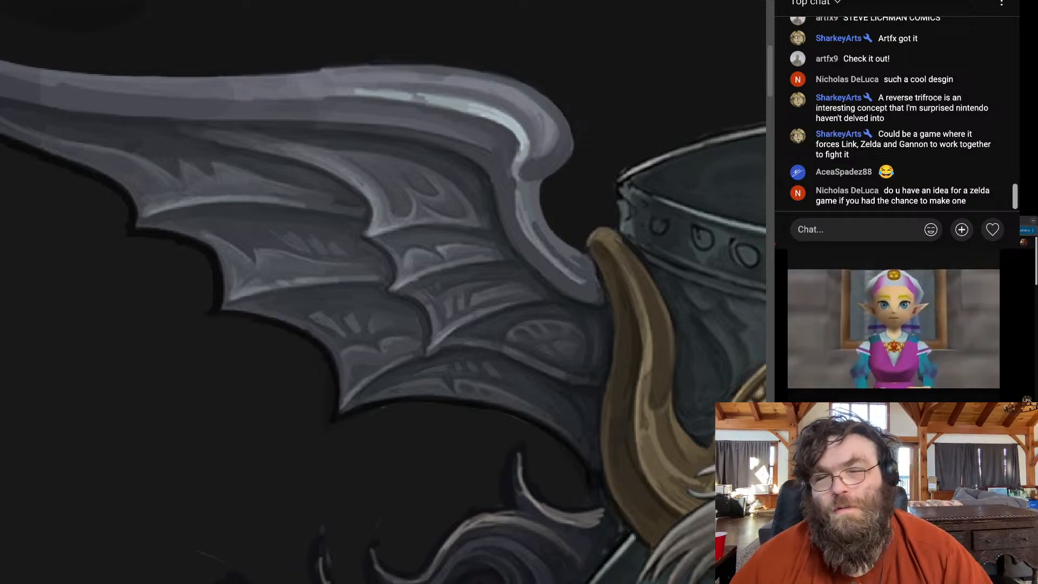
key(ctrl+minus)
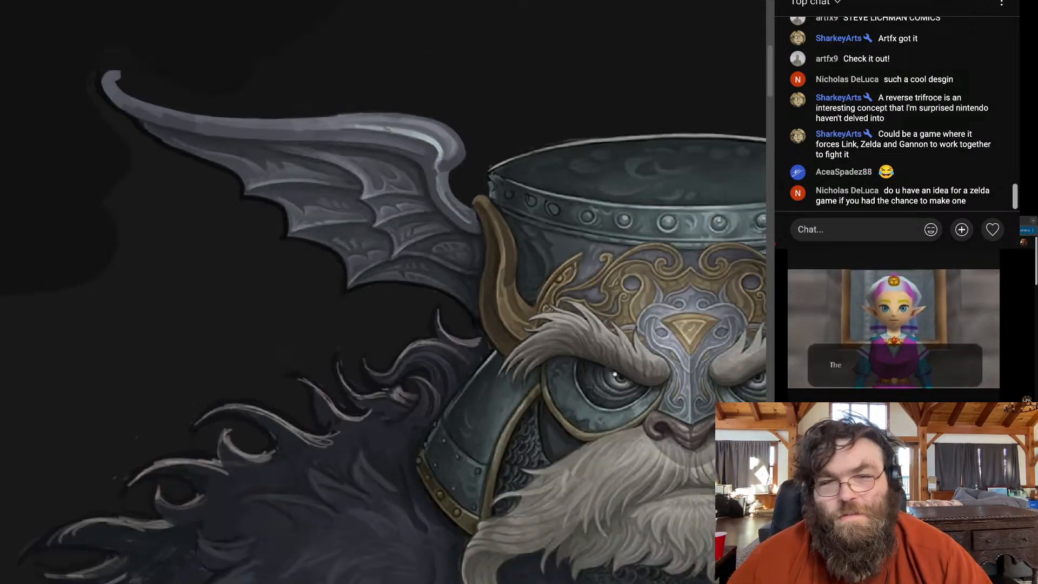
key(ctrl+0)
key(ctrl+plus)
key(ctrl+plus)
key(ctrl+plus)
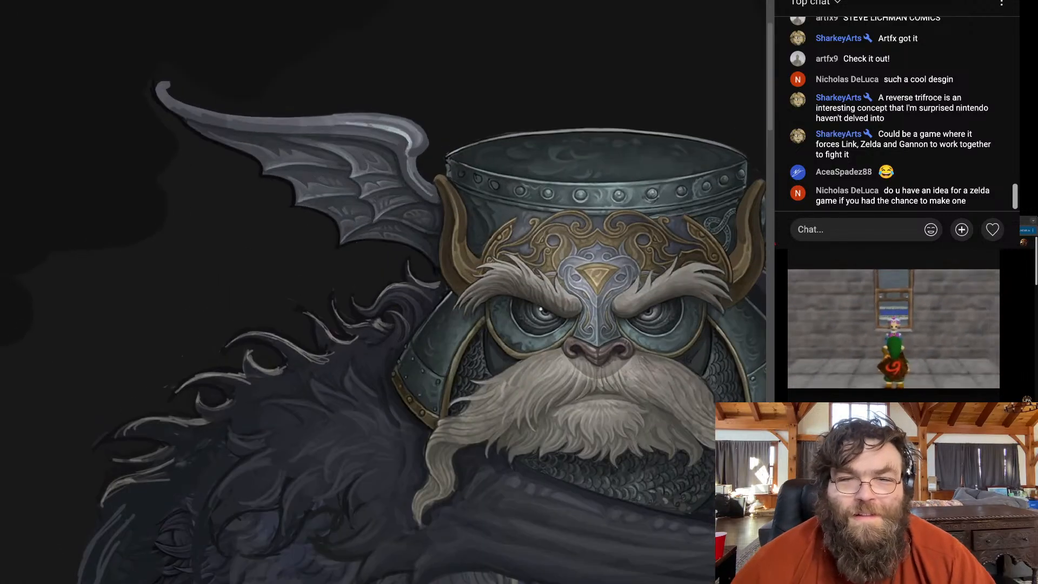
key(ctrl+plus)
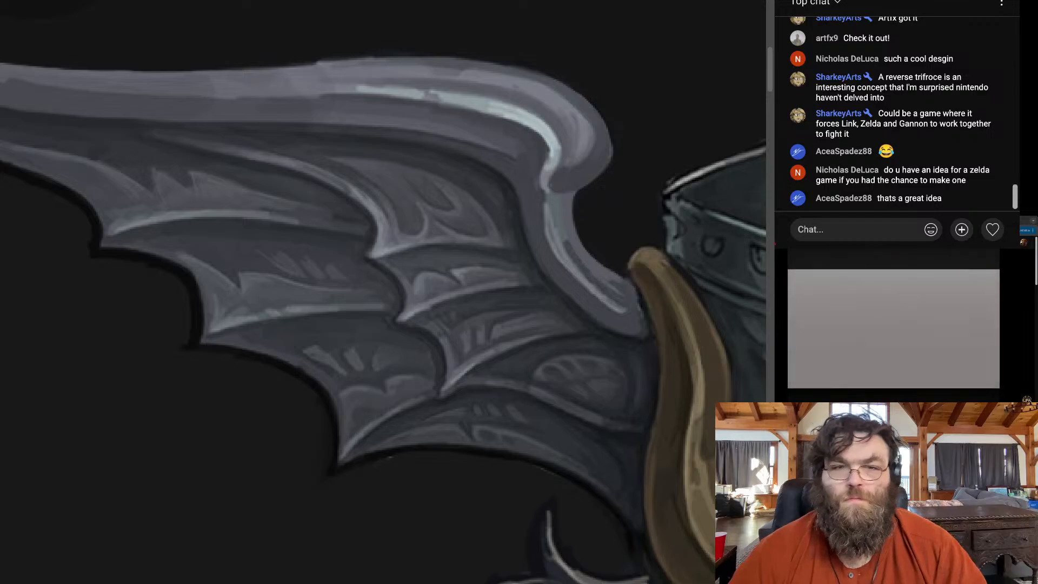
key(ctrl+minus)
key(ctrl+minus)
key(ctrl+minus)
key(ctrl+minus)
key(ctrl+minus)
key(ctrl+minus)
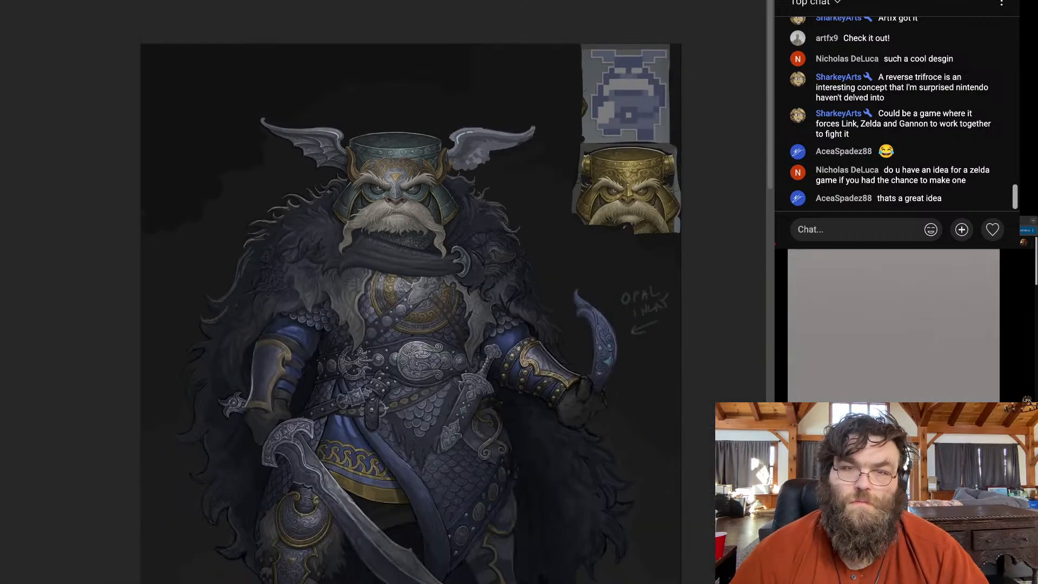
Isolate the bat wing's layer to inspect its painted area, and show the full painting again
scroll(330, 148, up, 8)
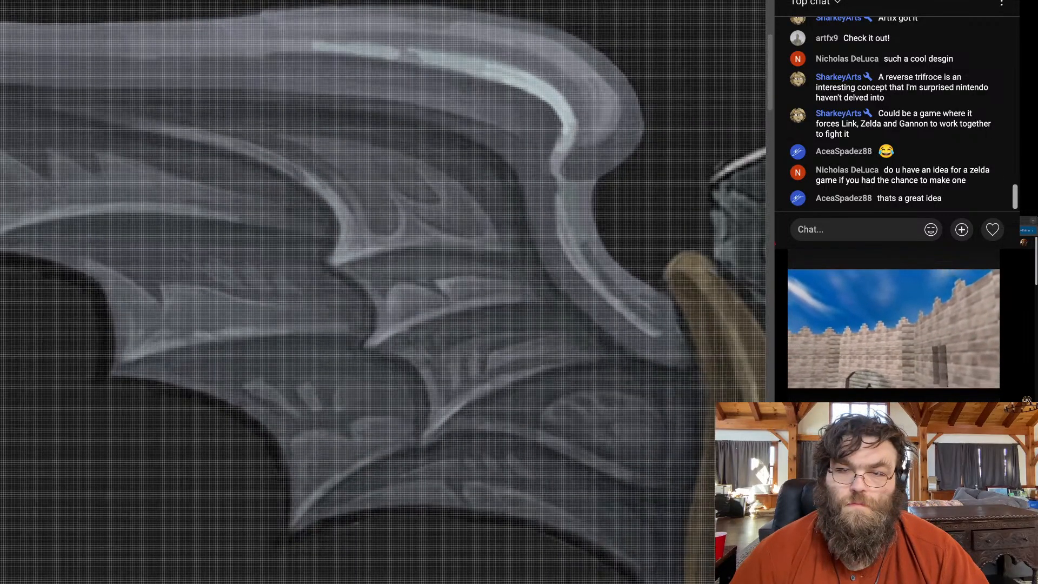
key(ctrl+minus)
key(ctrl+minus)
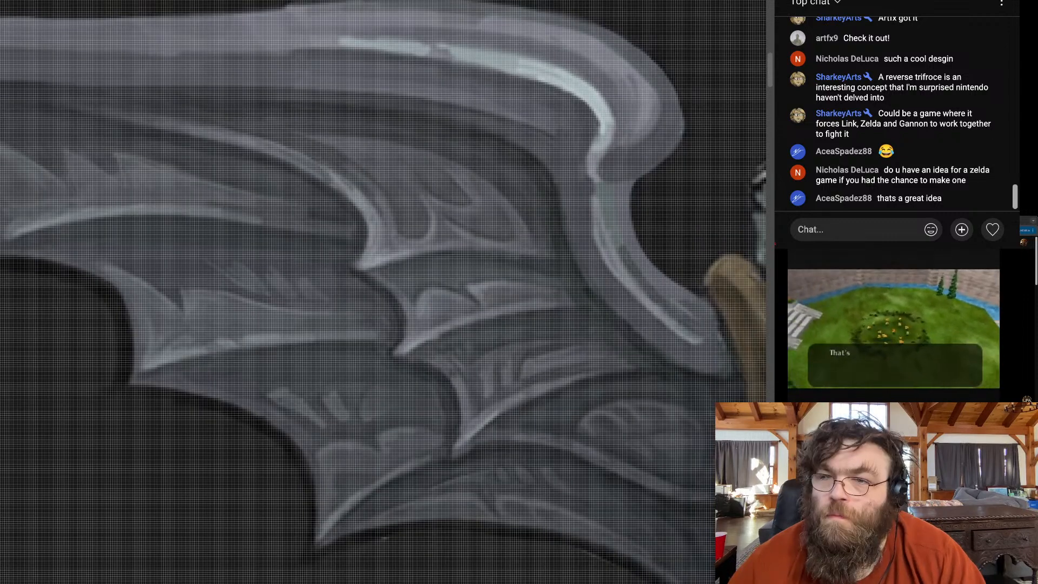
key(ctrl+alt+comma)
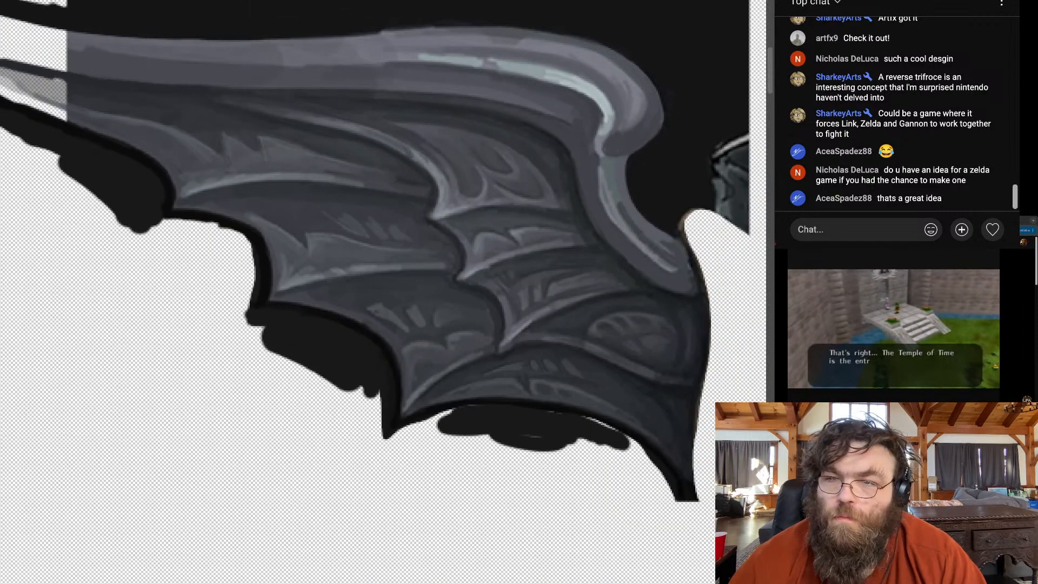
key(ctrl+alt+comma)
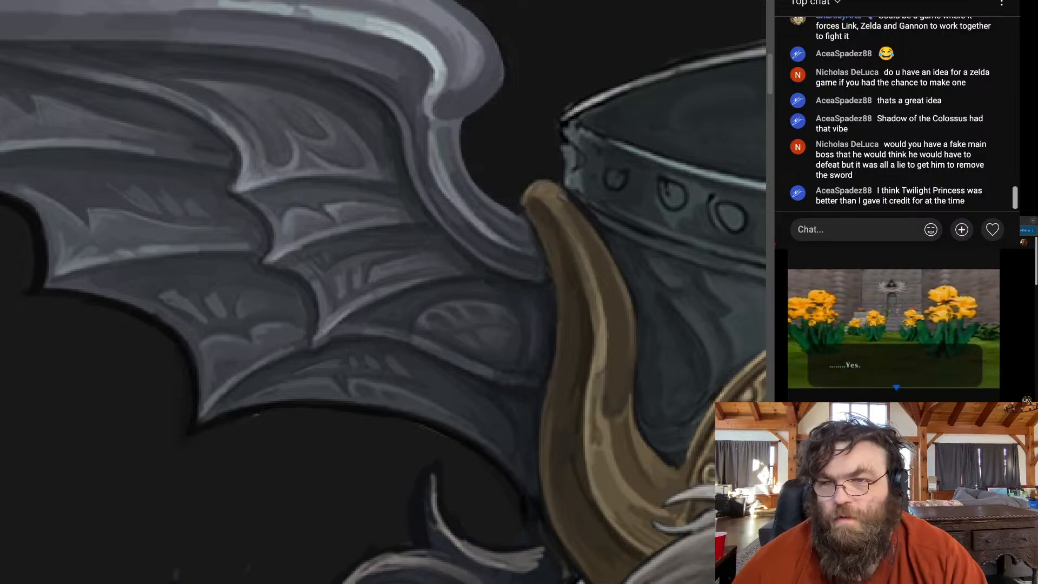
Compare the bat wing's base and arm near the horn with the feathered wing and the upper figure
key(ctrl+0)
scroll(411, 292, down, 1)
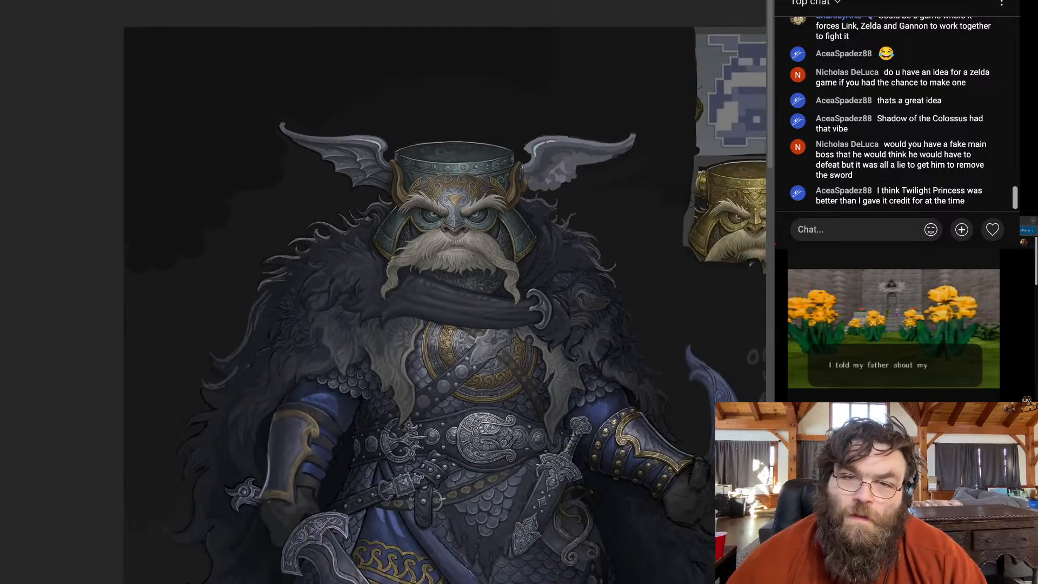
scroll(384, 292, up, 1)
scroll(384, 292, down, 1)
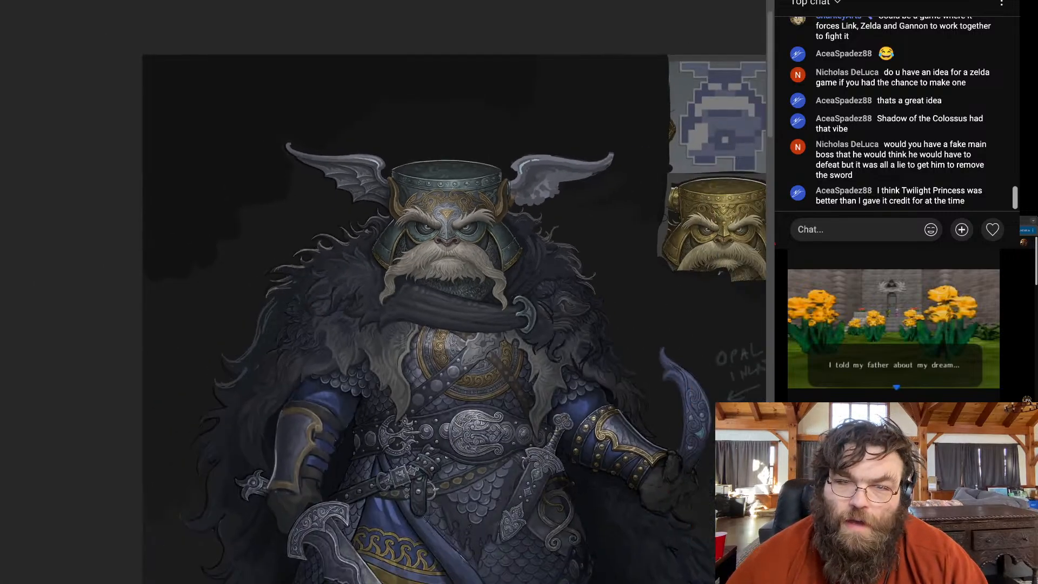
scroll(384, 292, up, 3)
scroll(384, 292, up, 4)
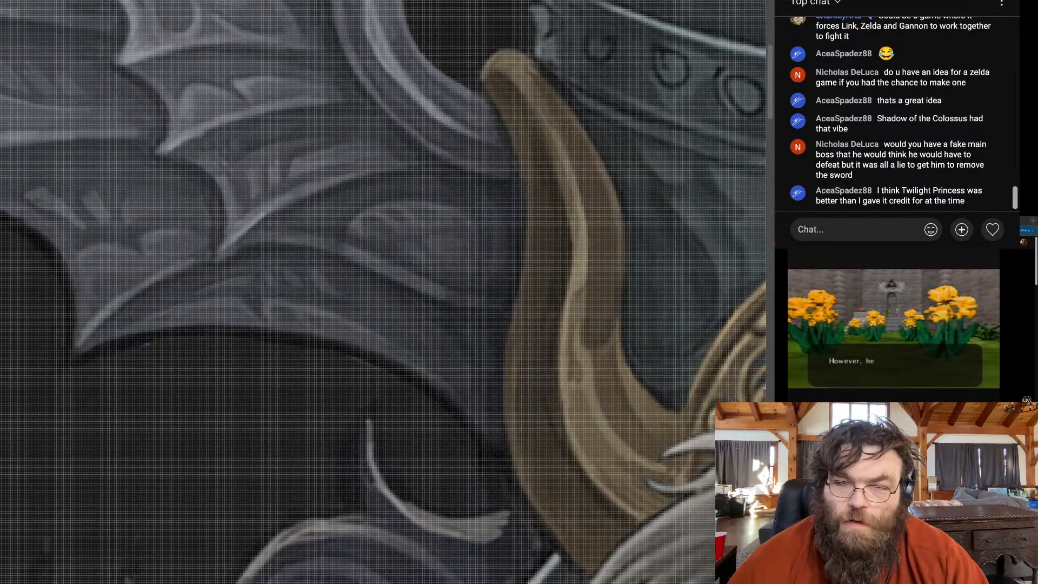
scroll(390, 209, down, 2)
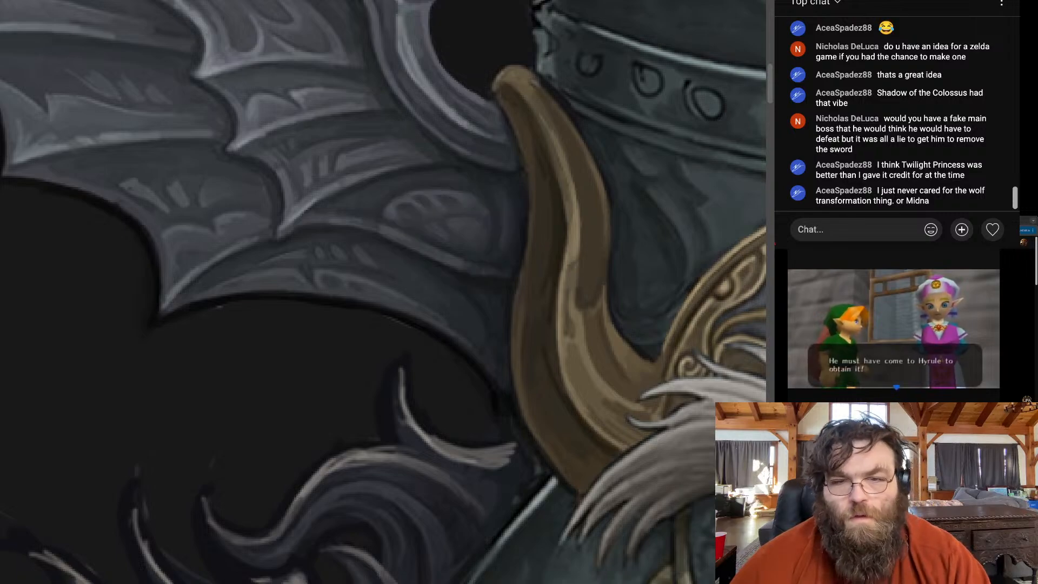
scroll(417, 188, down, 5)
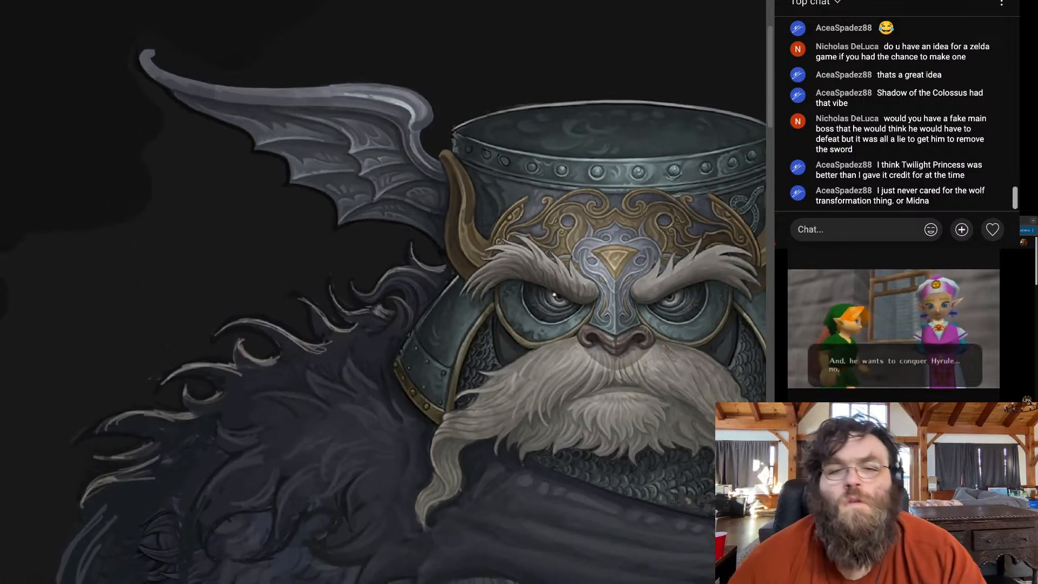
scroll(416, 292, down, 3)
scroll(416, 292, down, 2)
scroll(417, 292, up, 2)
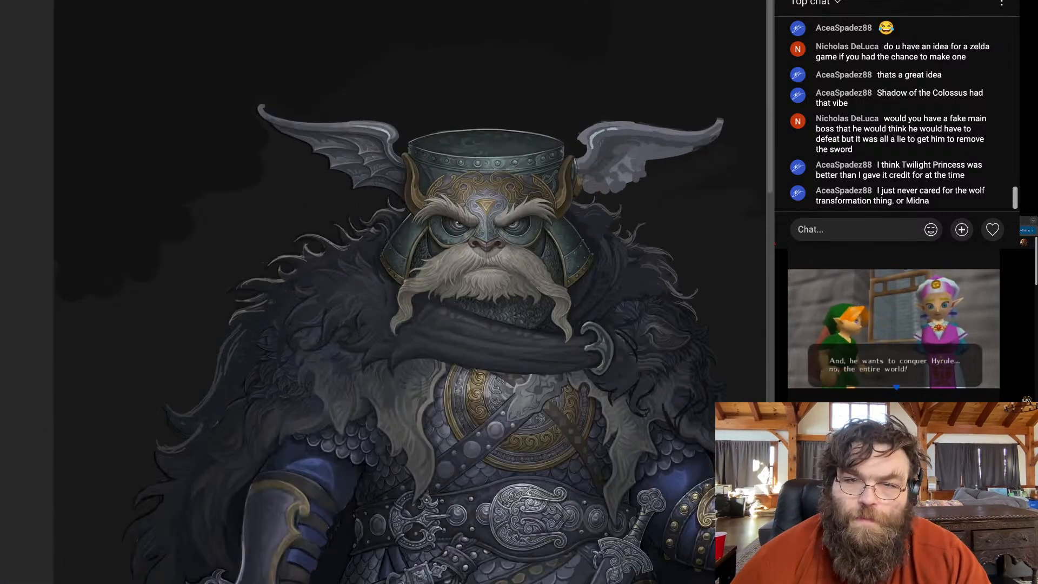
Paint over the bright highlight at the bat wing's elbow, where the upper arm meets the lower arm
scroll(373, 125, up, 5)
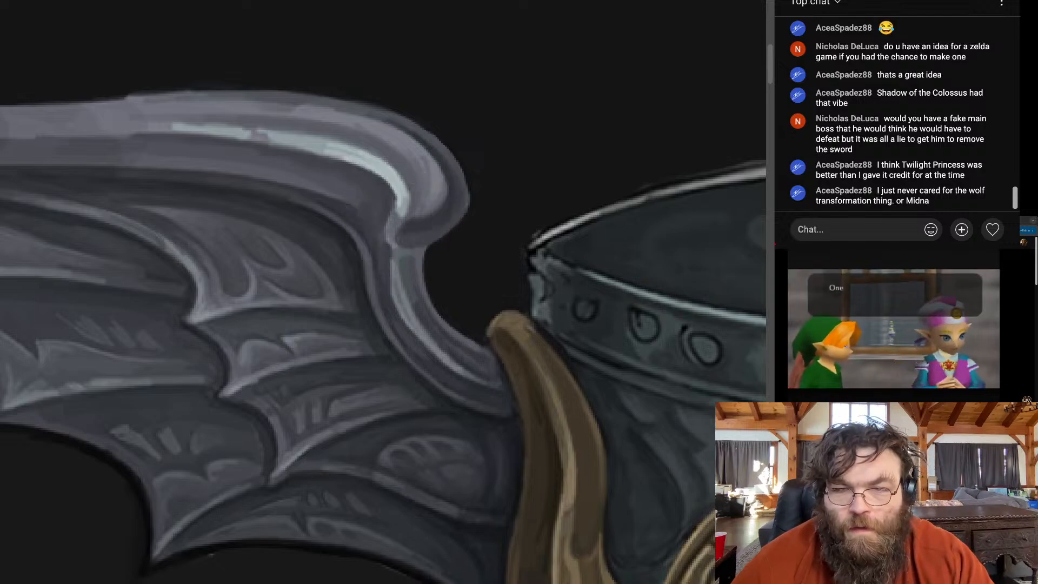
mouse_move(405, 192)
mouse_down()
mouse_move(404, 211)
mouse_move(391, 191)
mouse_up()
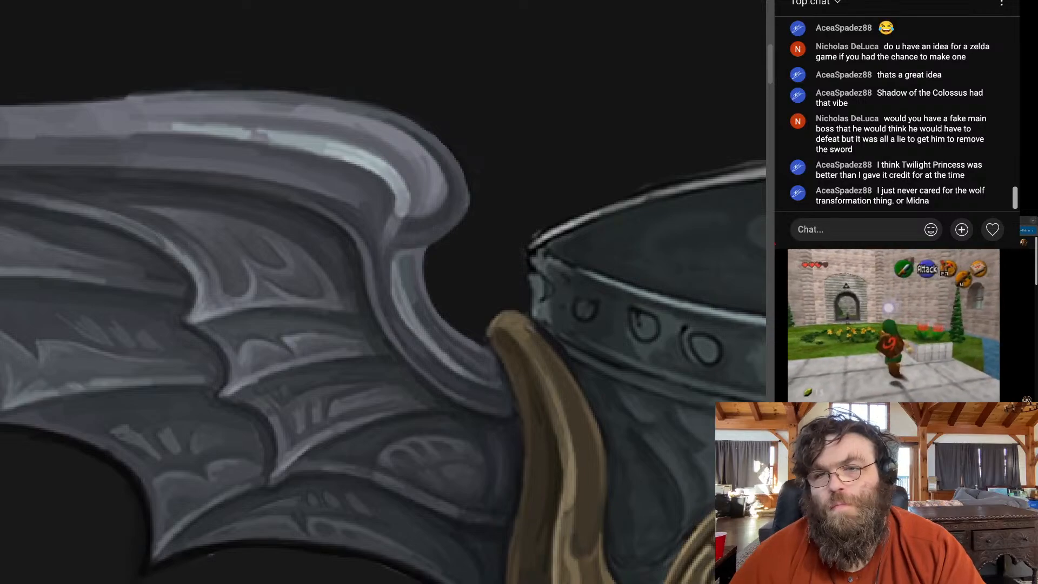
scroll(338, 203, down, 1)
scroll(344, 181, down, 10)
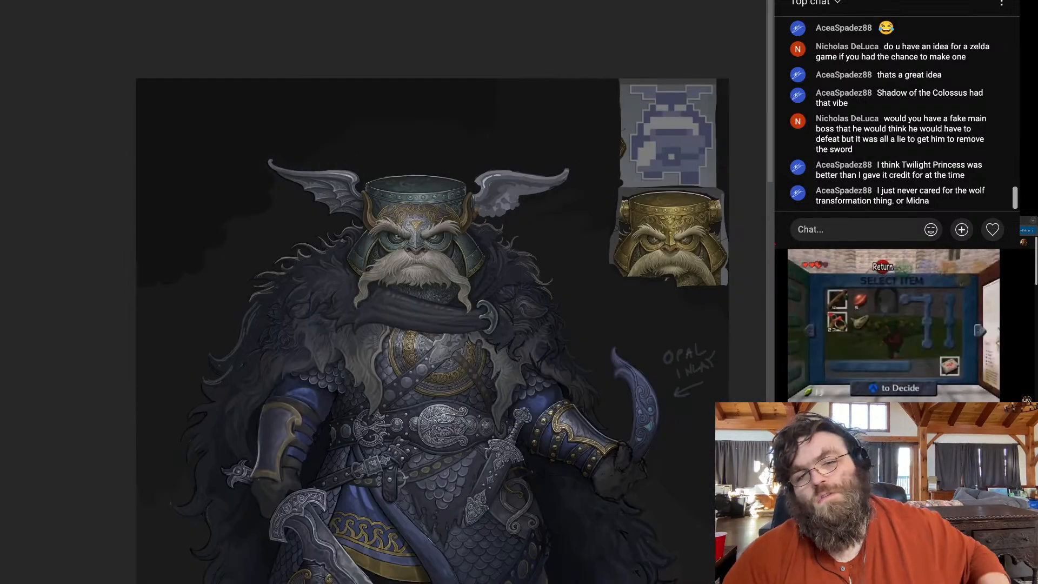
Examine the bat wing's elbow and arm highlights up close and against the helmet and whole figure
scroll(346, 195, up, 10)
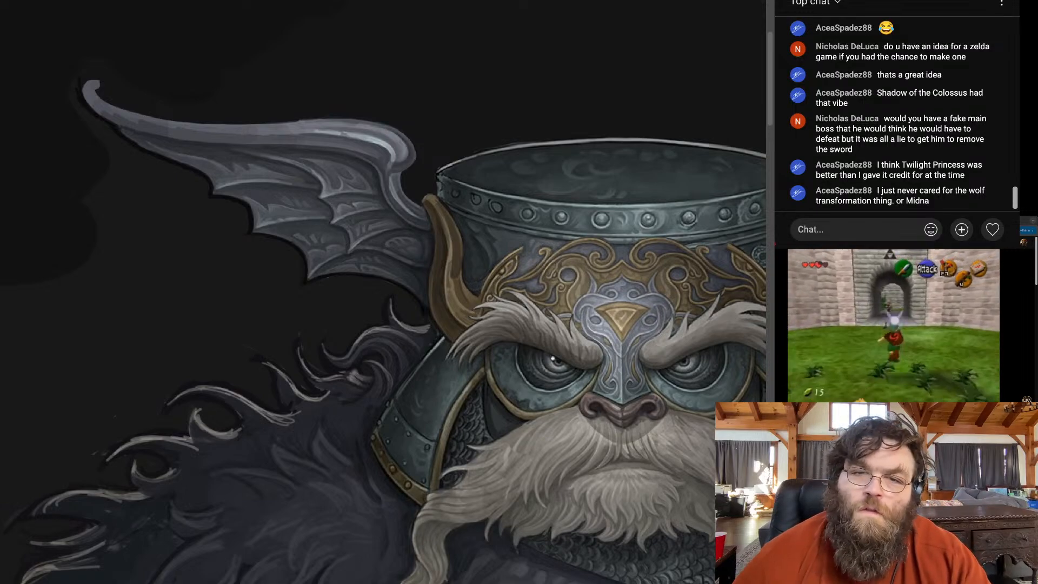
scroll(388, 153, down, 5)
scroll(359, 154, up, 8)
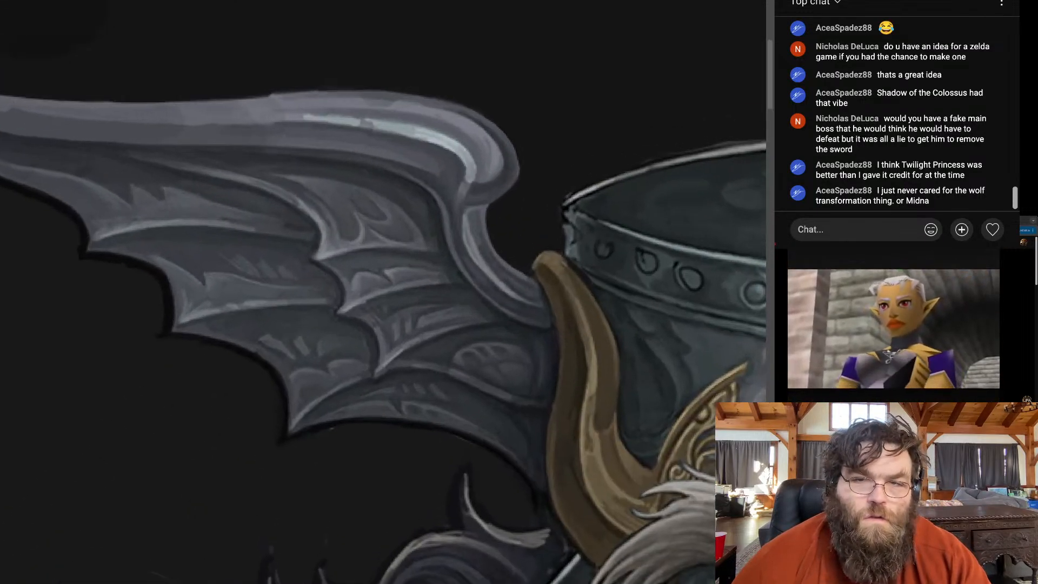
scroll(359, 155, up, 3)
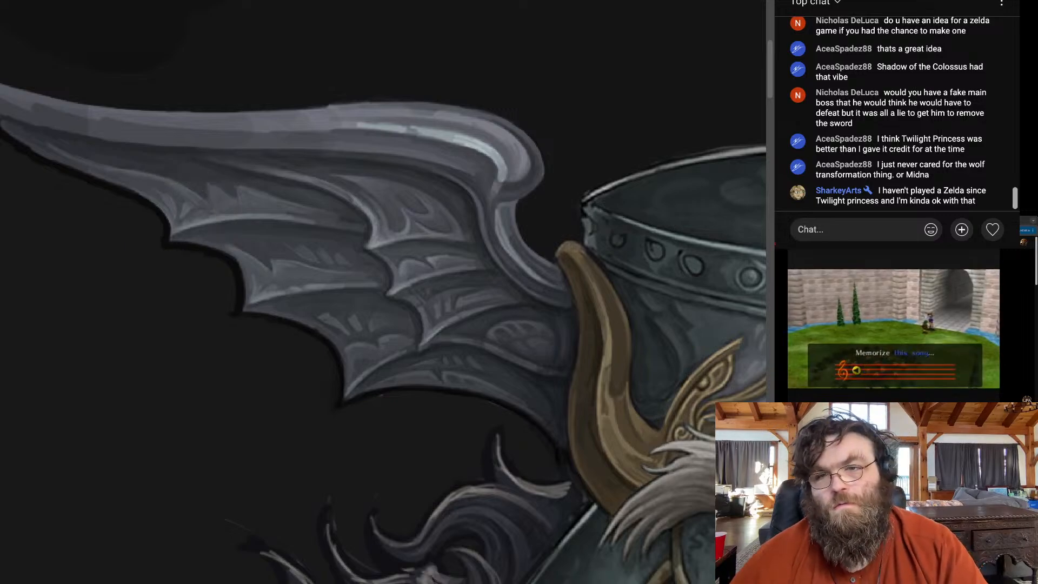
key(ctrl+0)
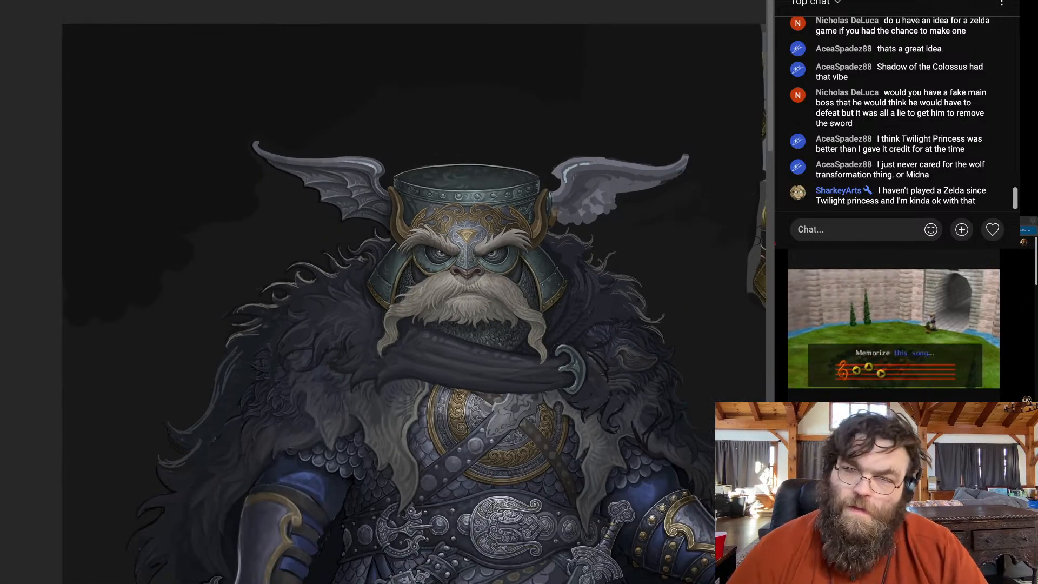
Compare the bat wing's arm and membrane shading at close range with the helmet, the feathered wing and the full figure
scroll(303, 179, up, 6)
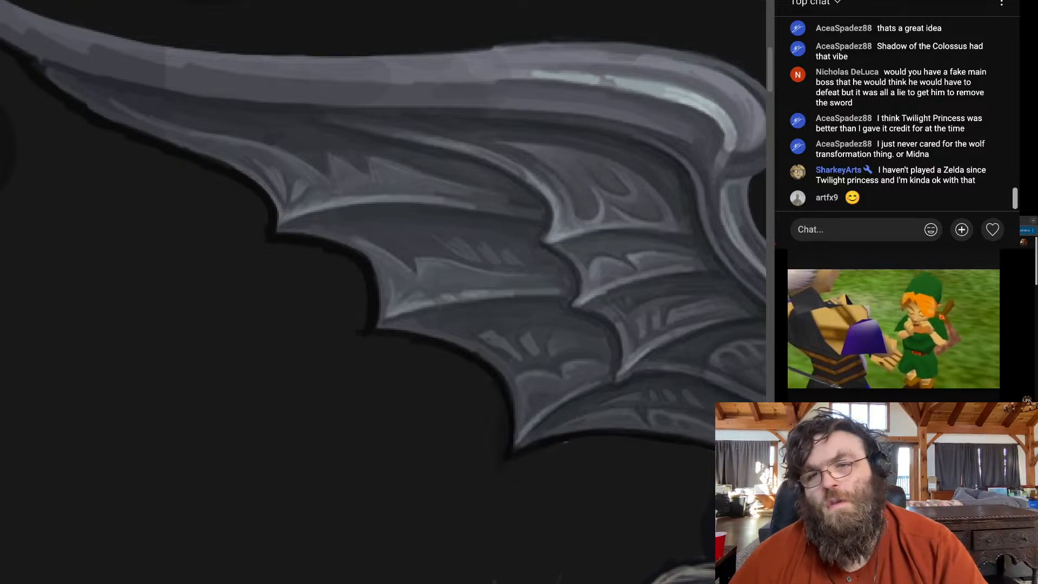
key(ctrl+0)
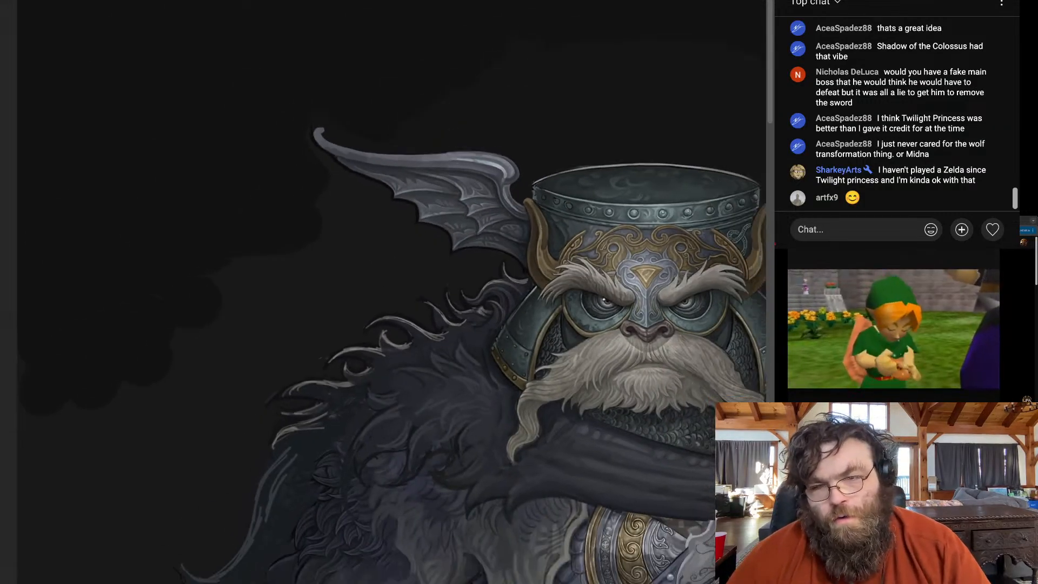
scroll(437, 194, down, 1)
scroll(460, 186, up, 3)
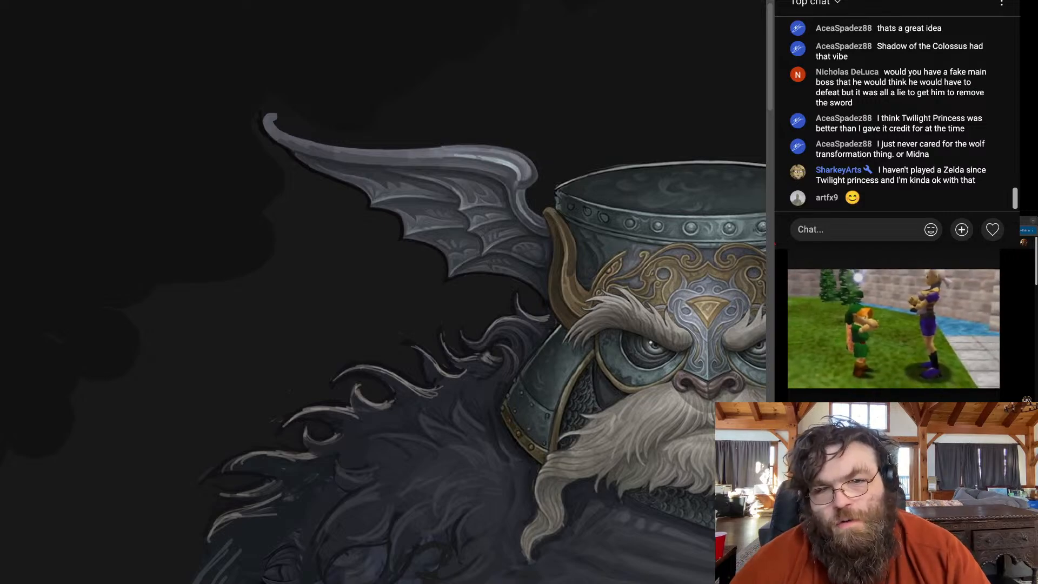
key(ctrl+0)
scroll(392, 194, up, 5)
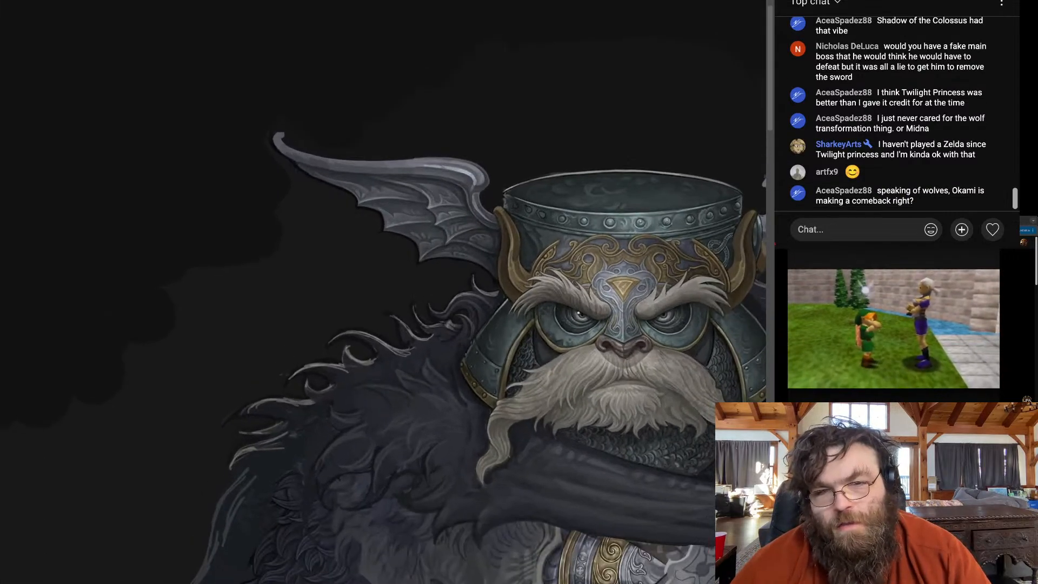
scroll(384, 251, down, 2)
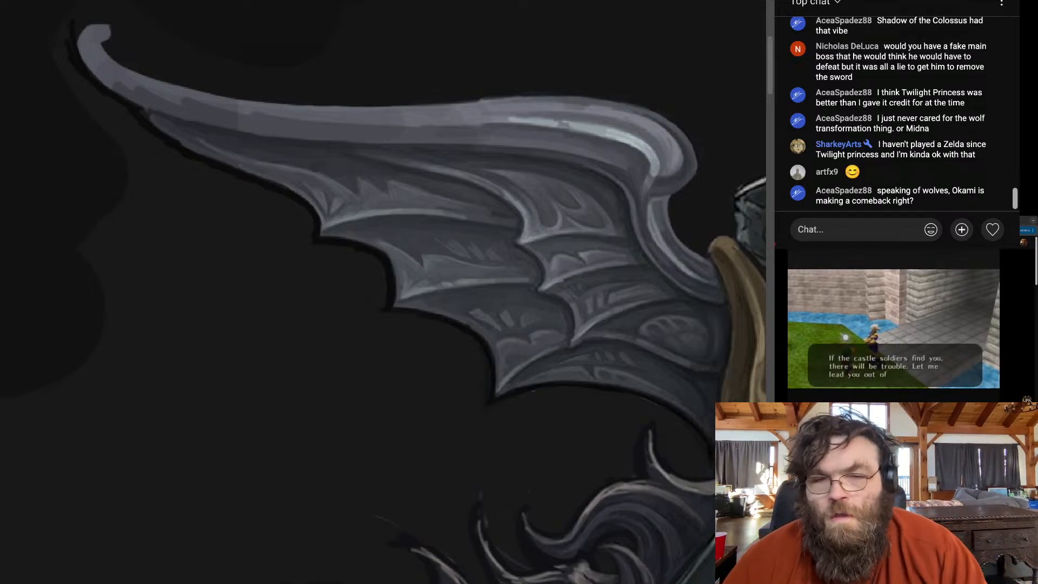
scroll(371, 181, up, 2)
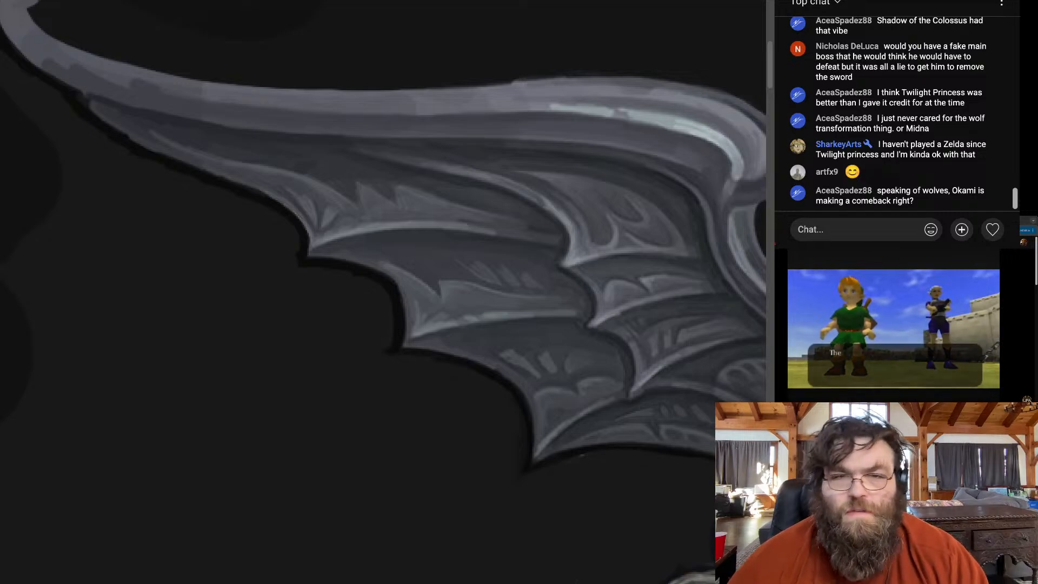
scroll(264, 106, down, 5)
scroll(265, 105, down, 1)
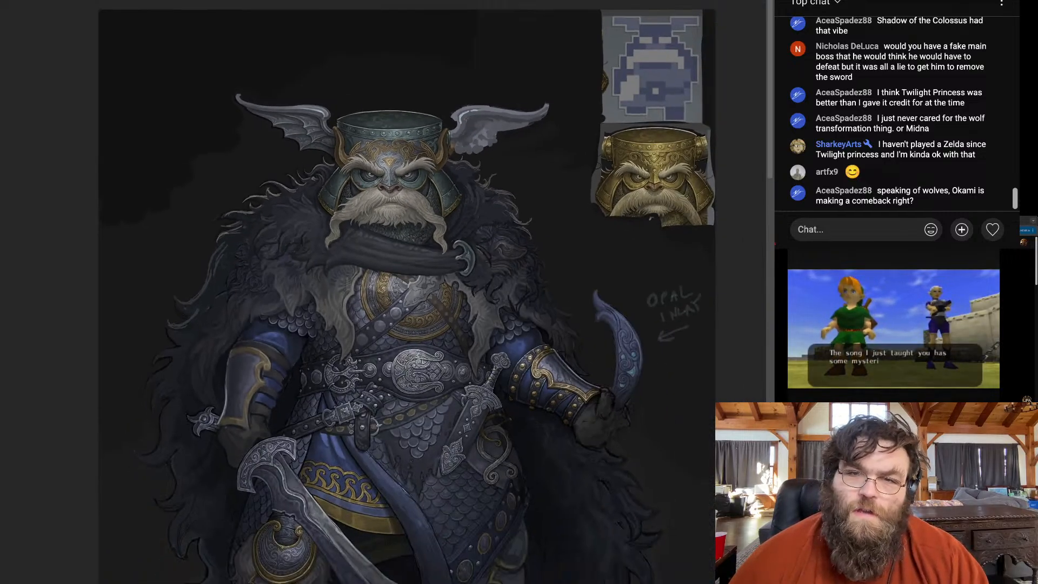
Paint lighter highlights along the bat wing's arm and over the rounded outer side of its elbow
scroll(270, 119, up, 6)
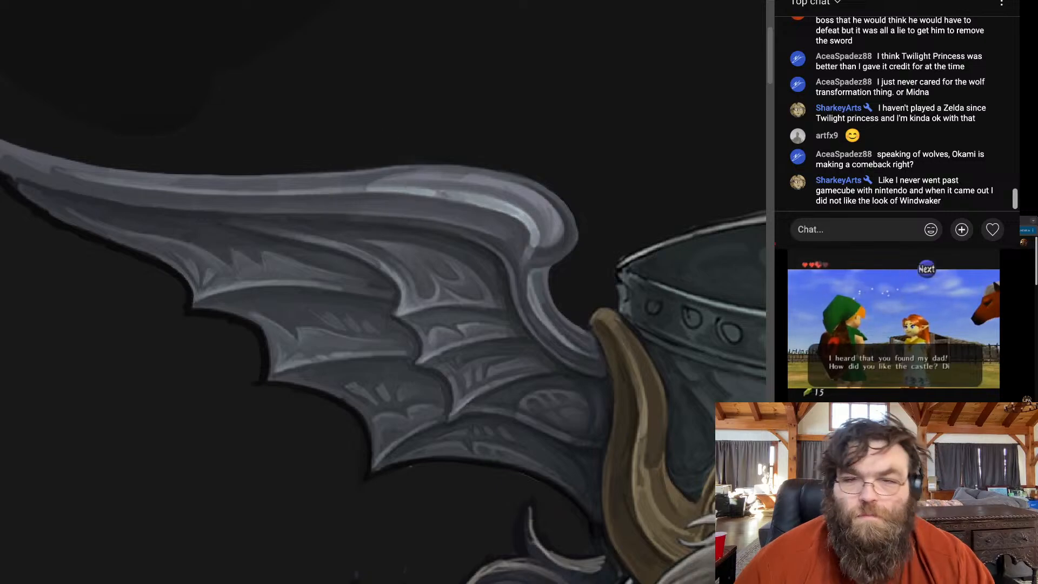
key(ctrl+minus)
key(ctrl+minus)
key(ctrl+minus)
key(ctrl+minus)
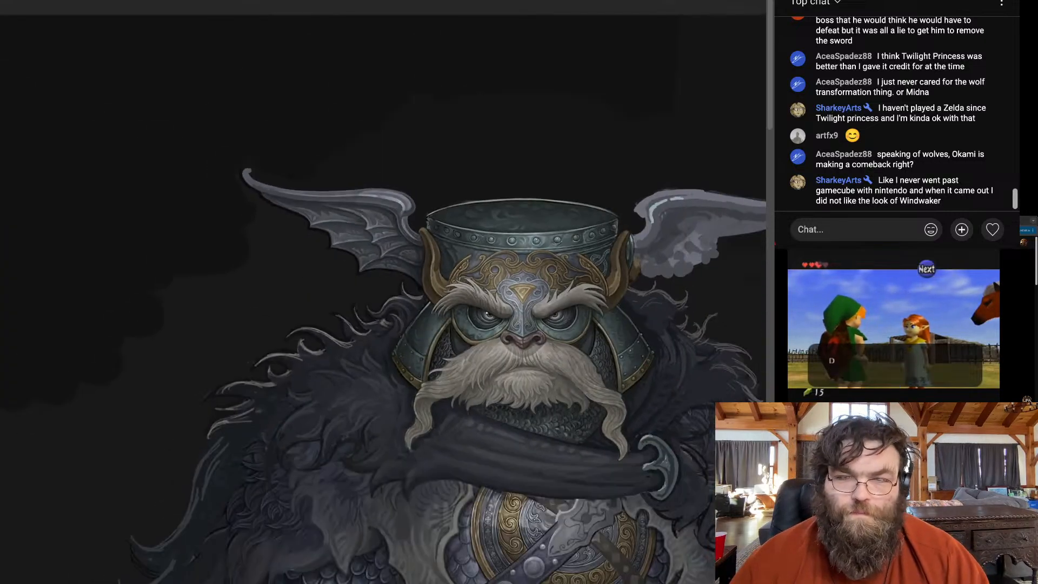
Refine the highlight patches around the bat wing's elbow curve, checking them against the helmet and upper figure
scroll(362, 195, up, 4)
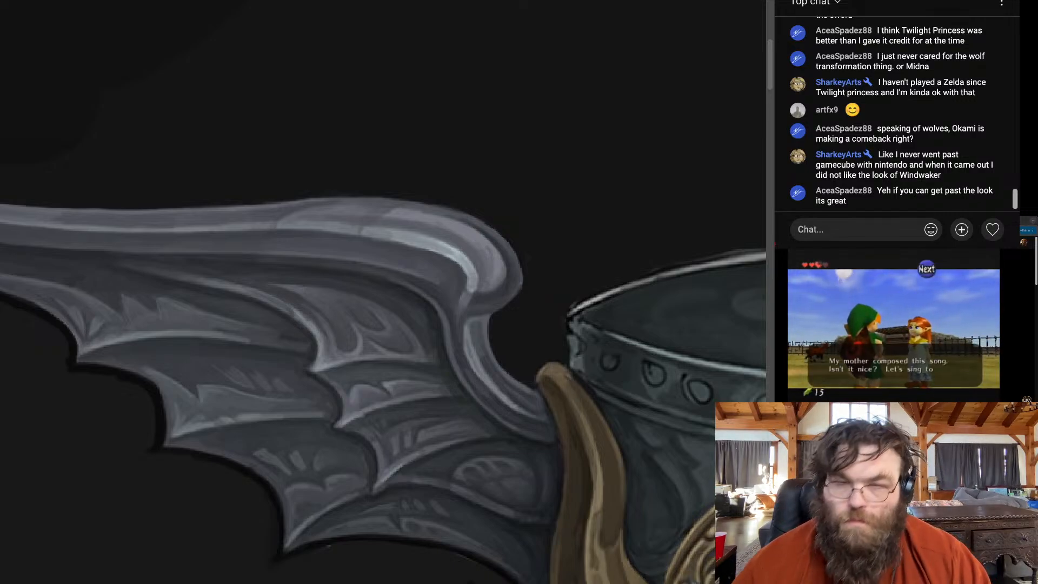
scroll(383, 292, down, 6)
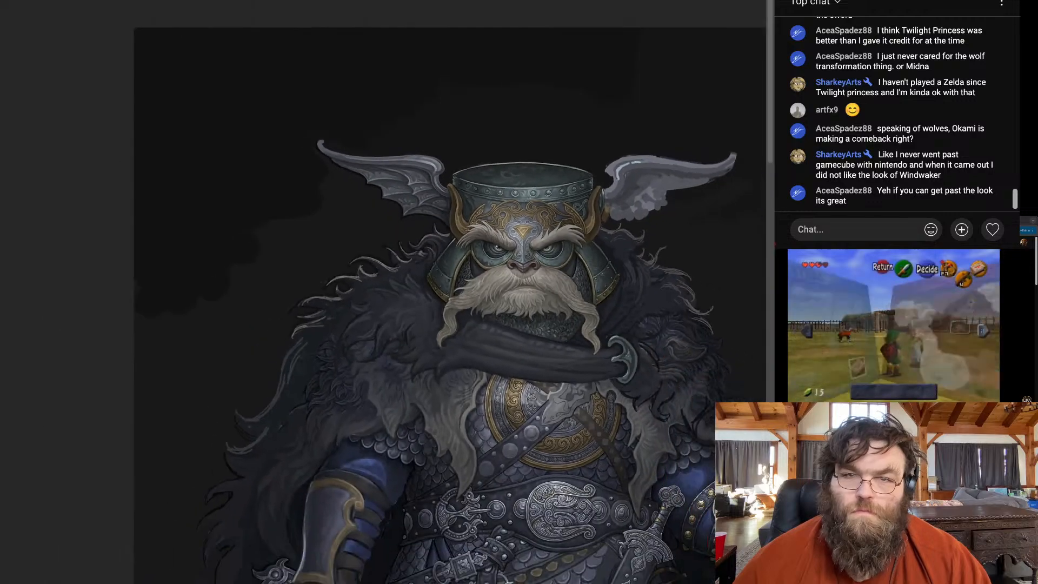
scroll(415, 146, up, 8)
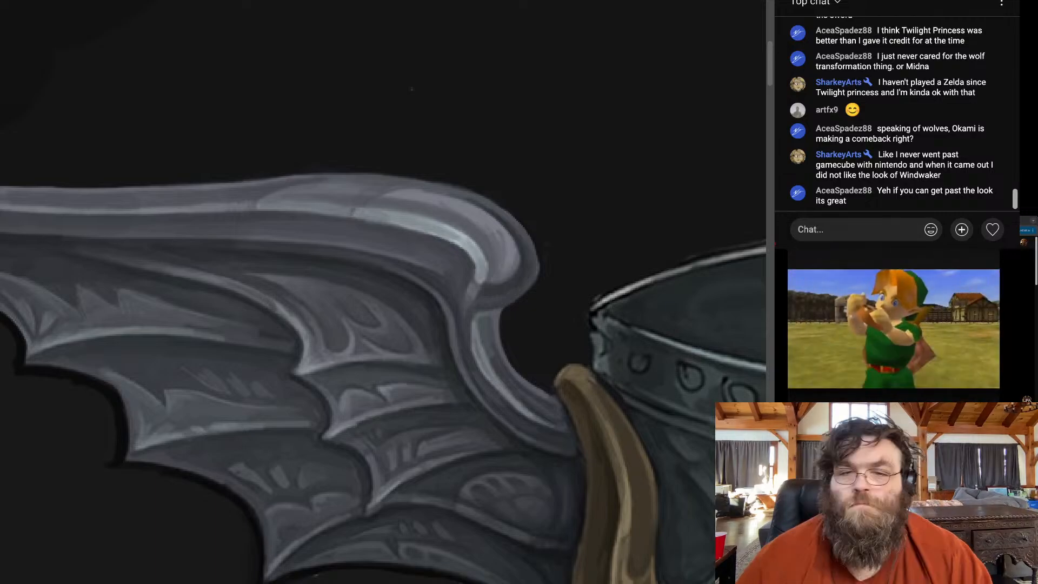
key(ctrl+0)
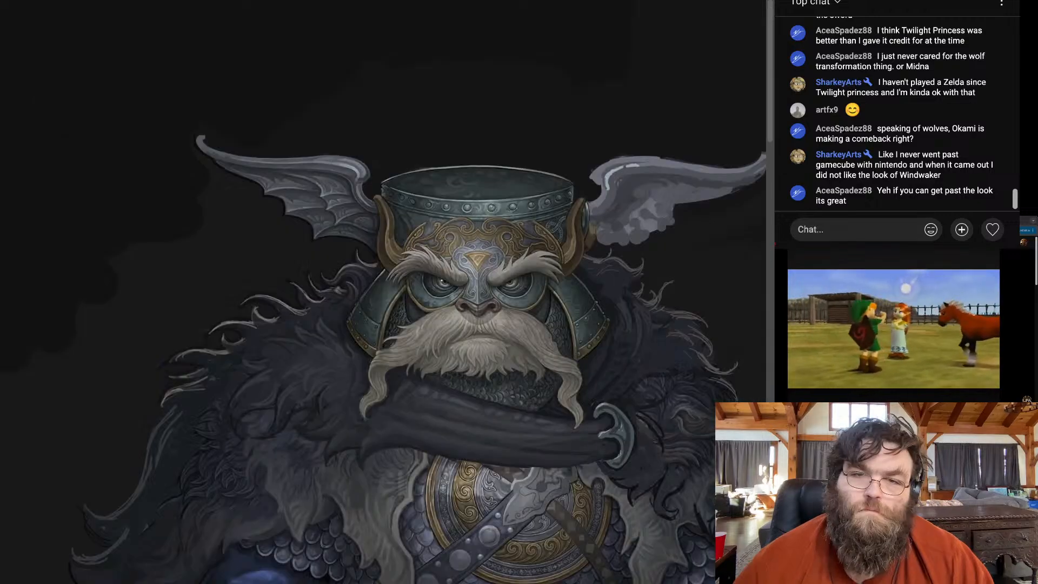
scroll(266, 102, up, 5)
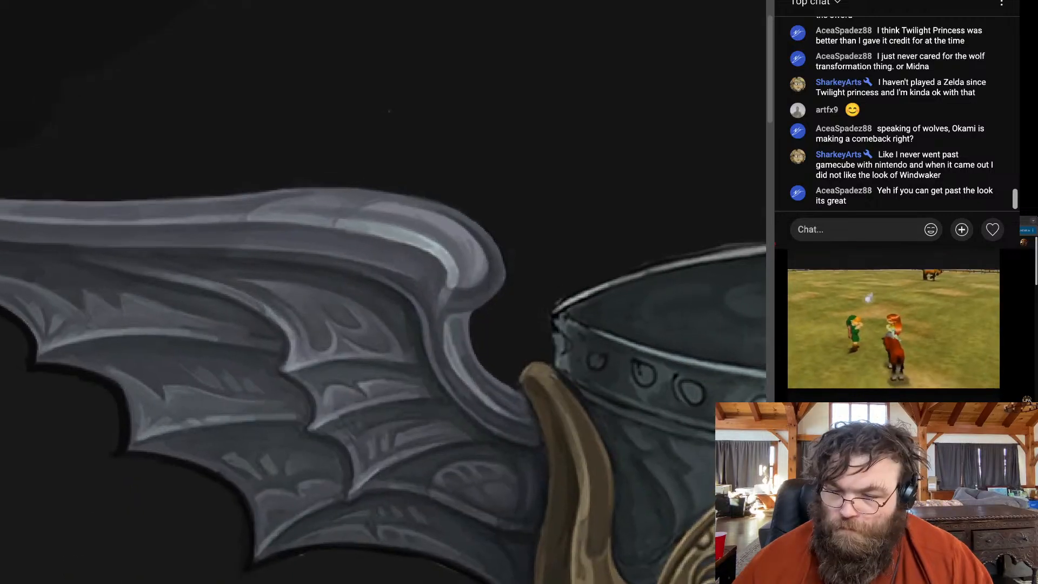
scroll(244, 98, up, 2)
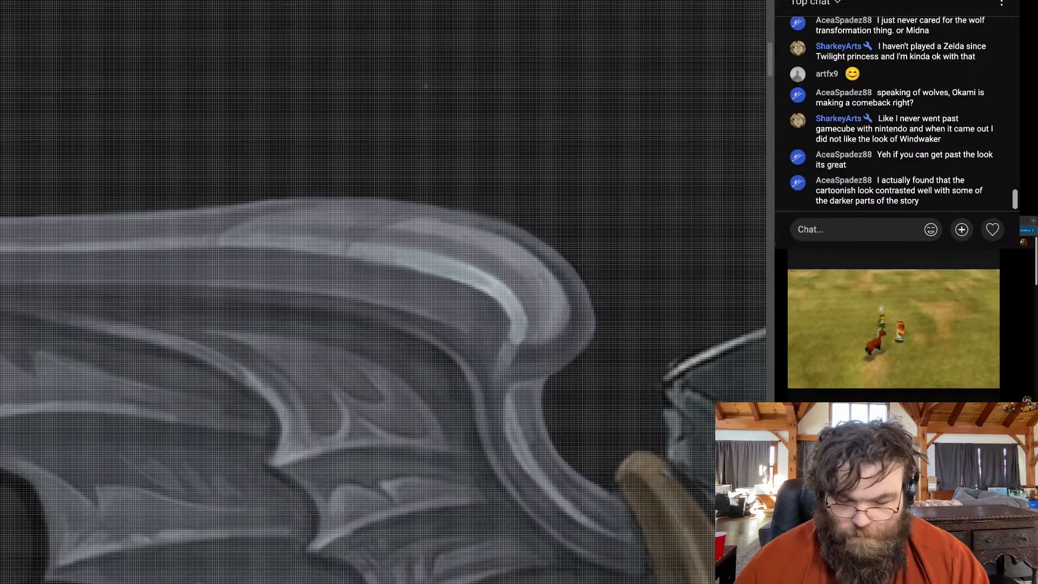
scroll(335, 92, down, 1)
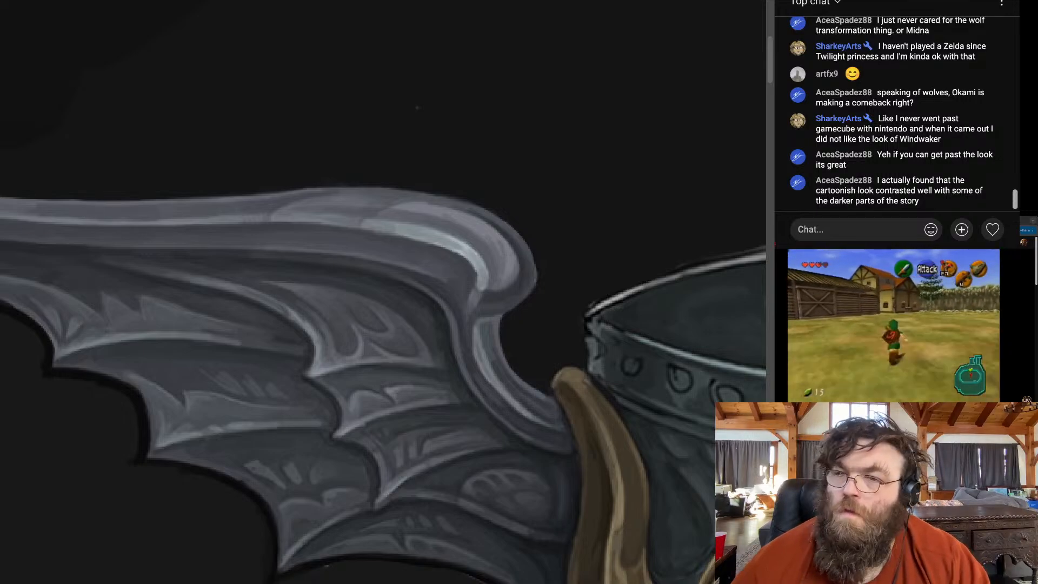
scroll(361, 155, down, 5)
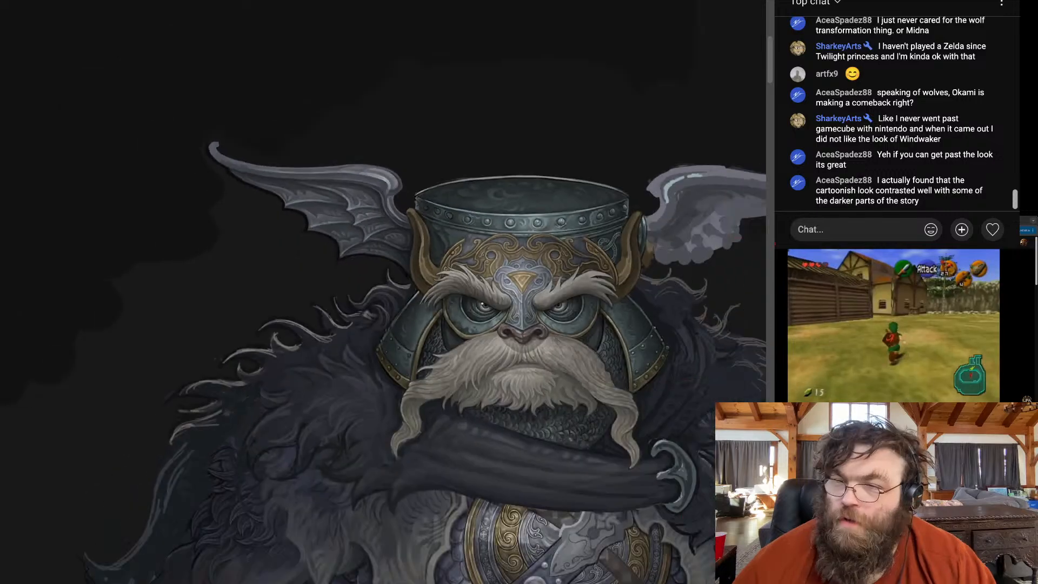
scroll(322, 191, down, 2)
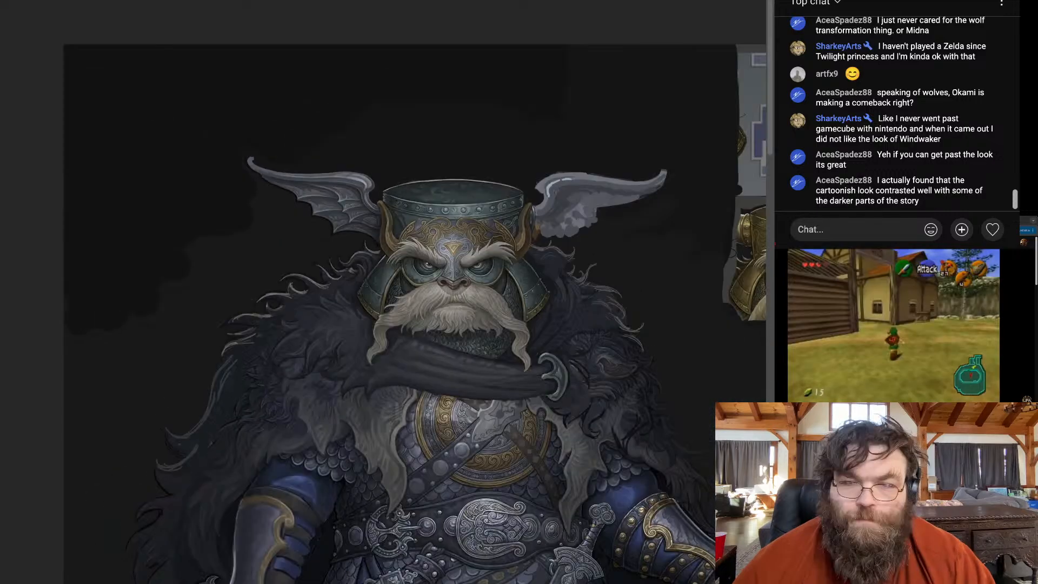
Continue the thin light strokes along the bat wing's arm toward its tip and check the wing against the figure
scroll(347, 179, up, 3)
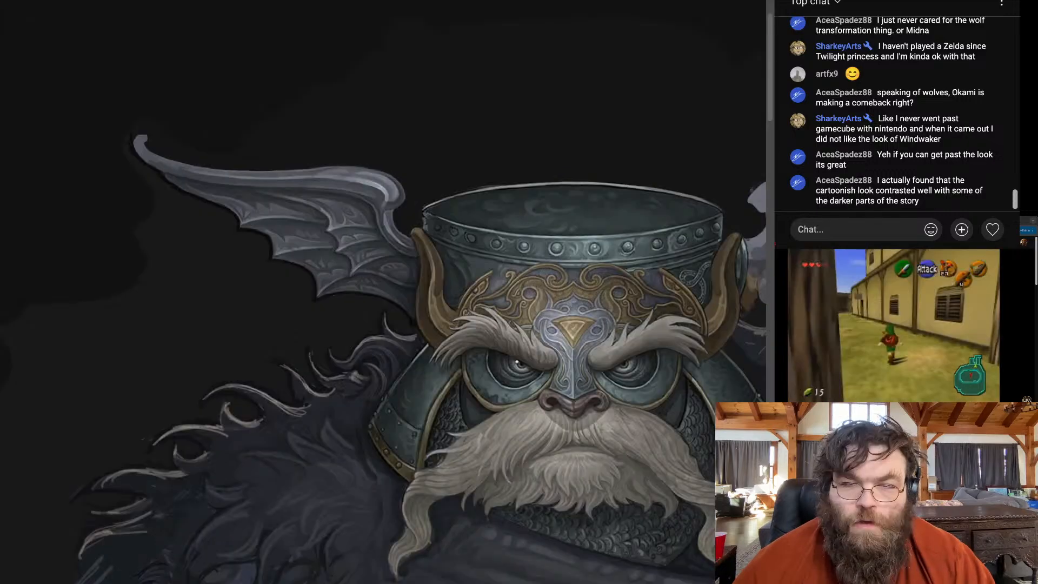
scroll(213, 200, up, 4)
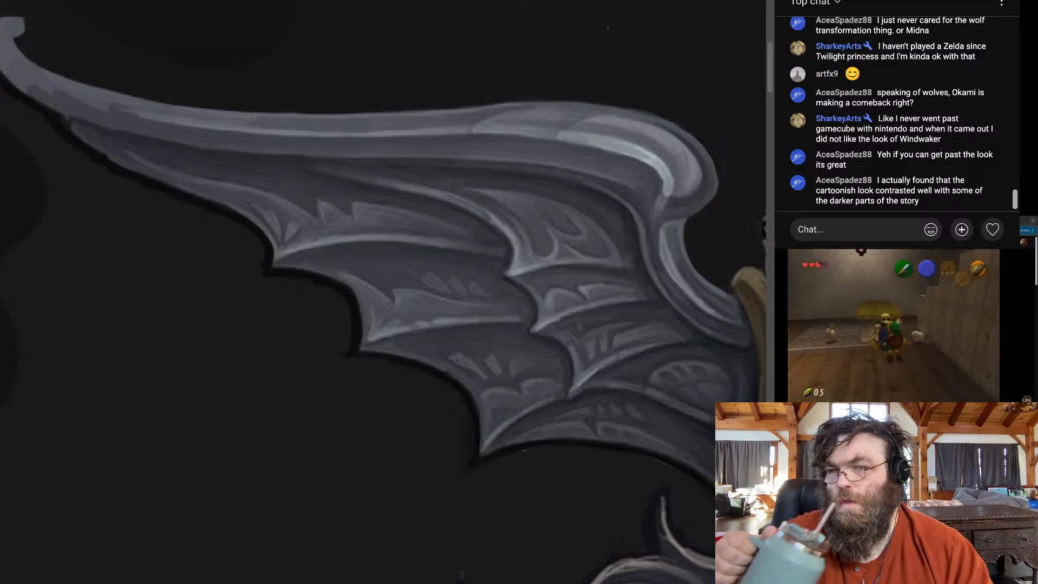
key(ctrl+0)
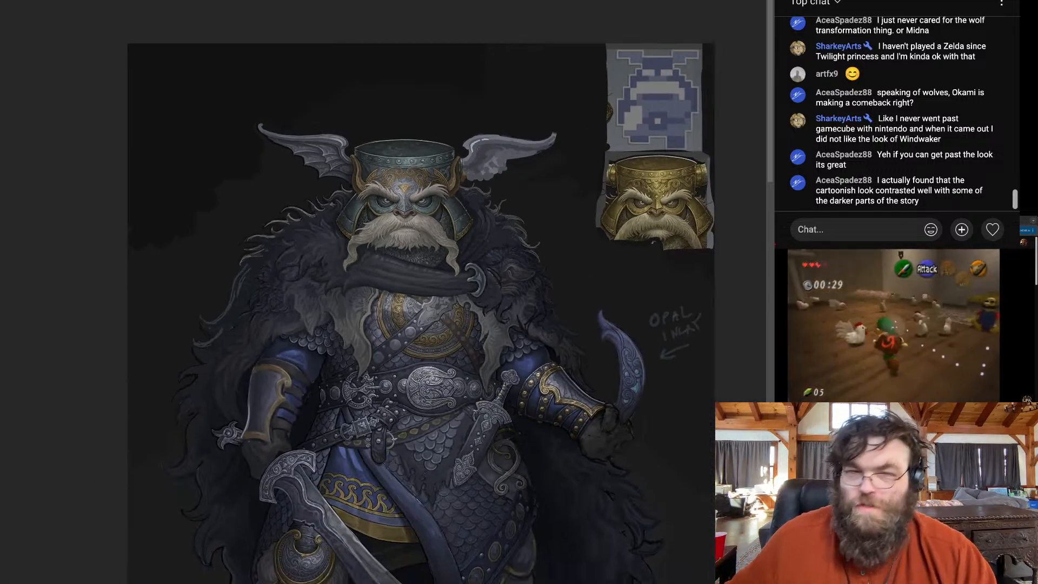
scroll(311, 127, up, 3)
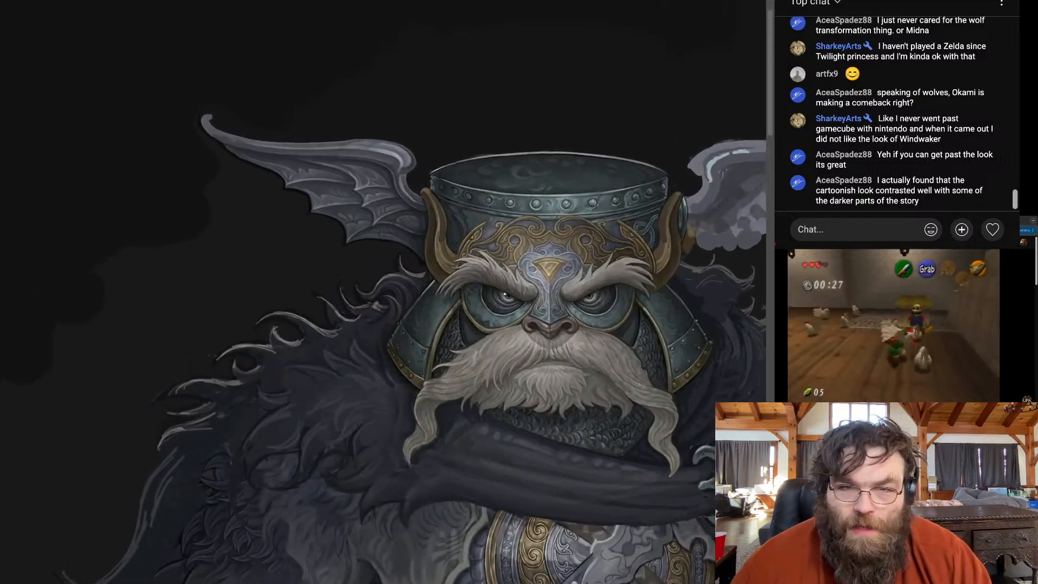
scroll(308, 173, up, 5)
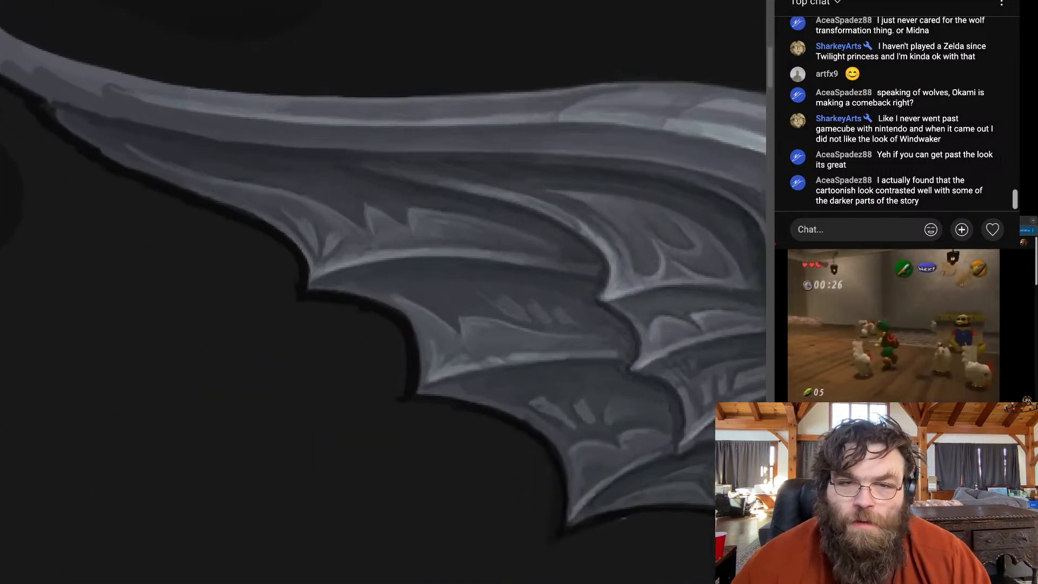
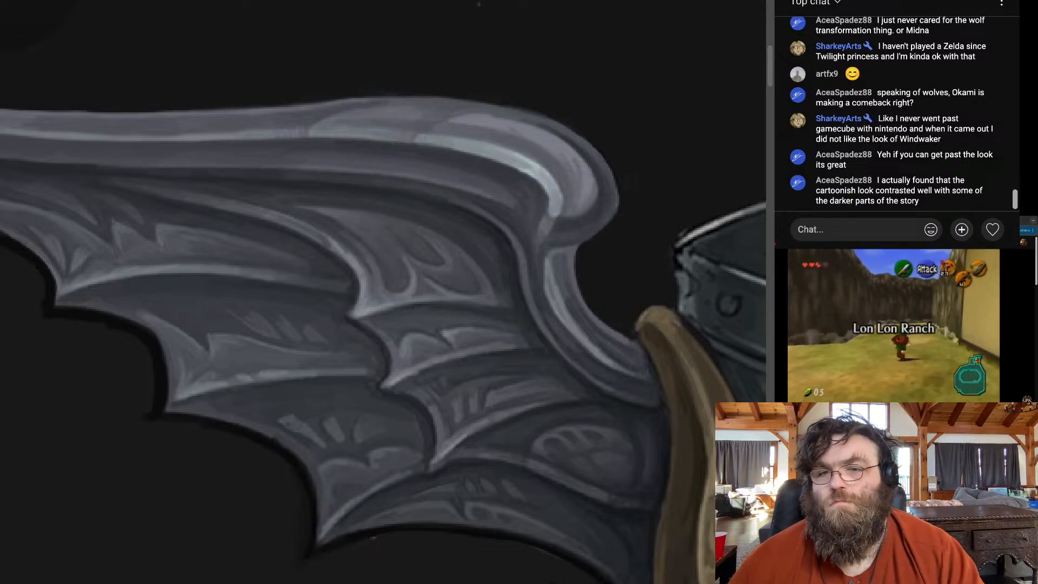
scroll(384, 325, down, 5)
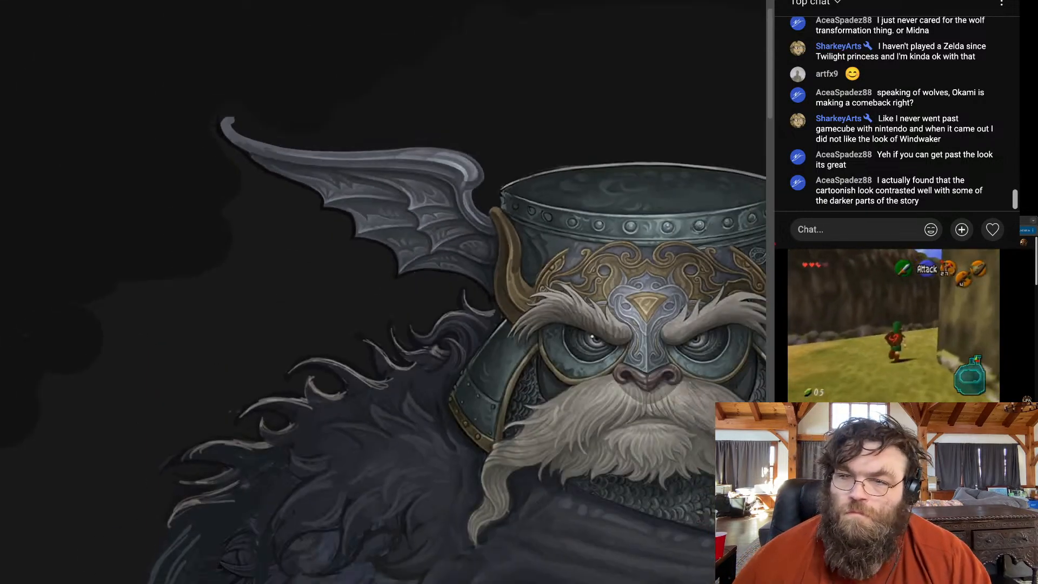
scroll(384, 292, down, 4)
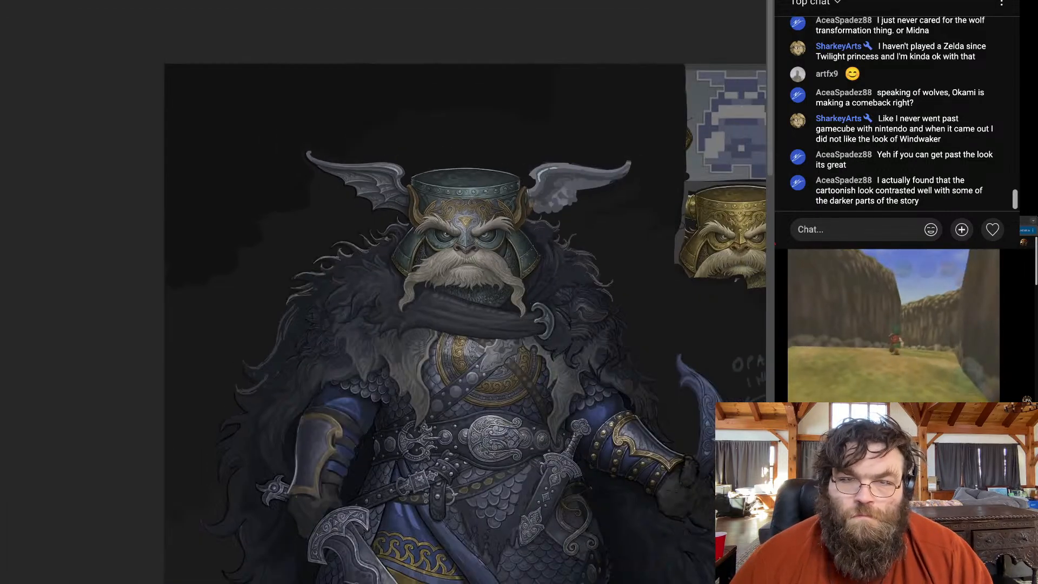
Paint the outer tip of the helmet's bat-like wing as a small rounded curl and lighten the leading edge beside it
scroll(346, 168, up, 8)
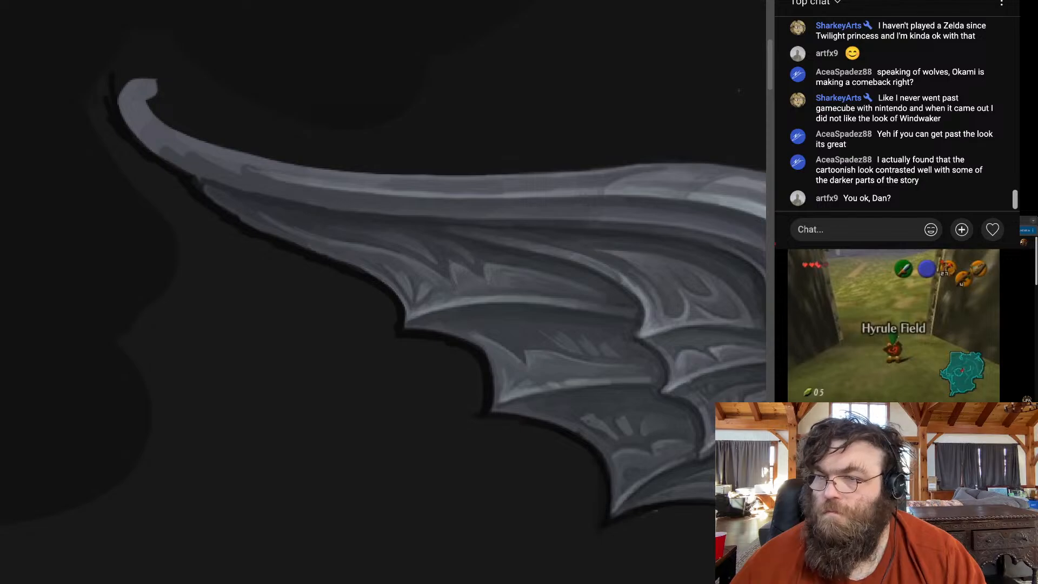
scroll(286, 164, up, 1)
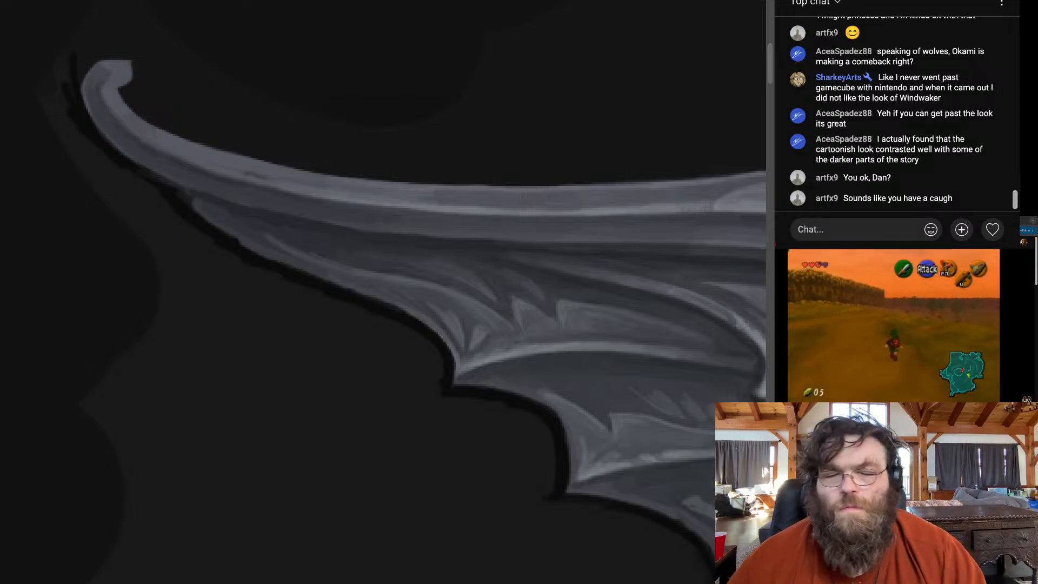
key(ctrl+0)
scroll(384, 292, down, 2)
scroll(271, 162, up, 5)
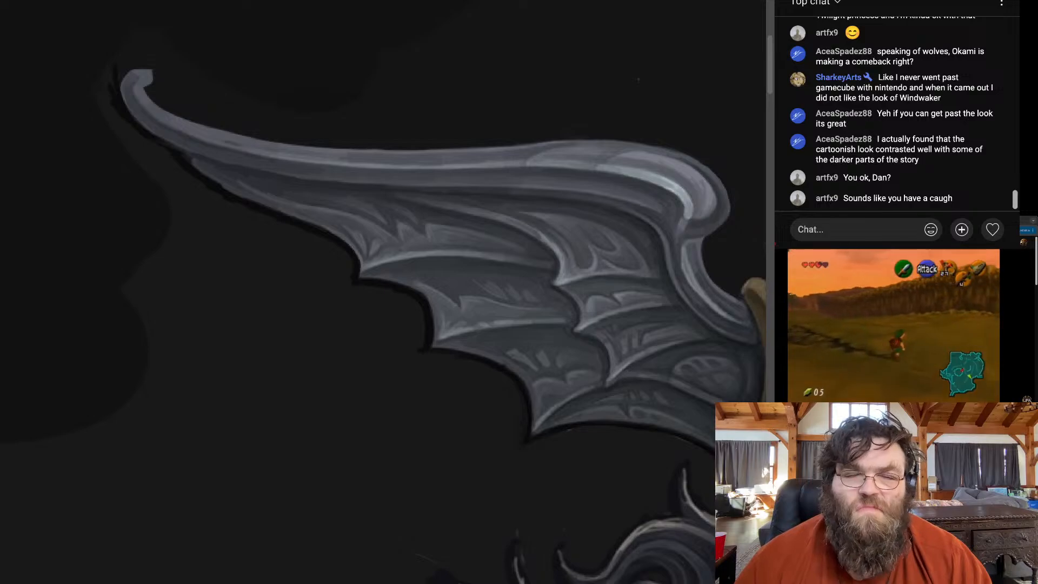
scroll(141, 54, up, 2)
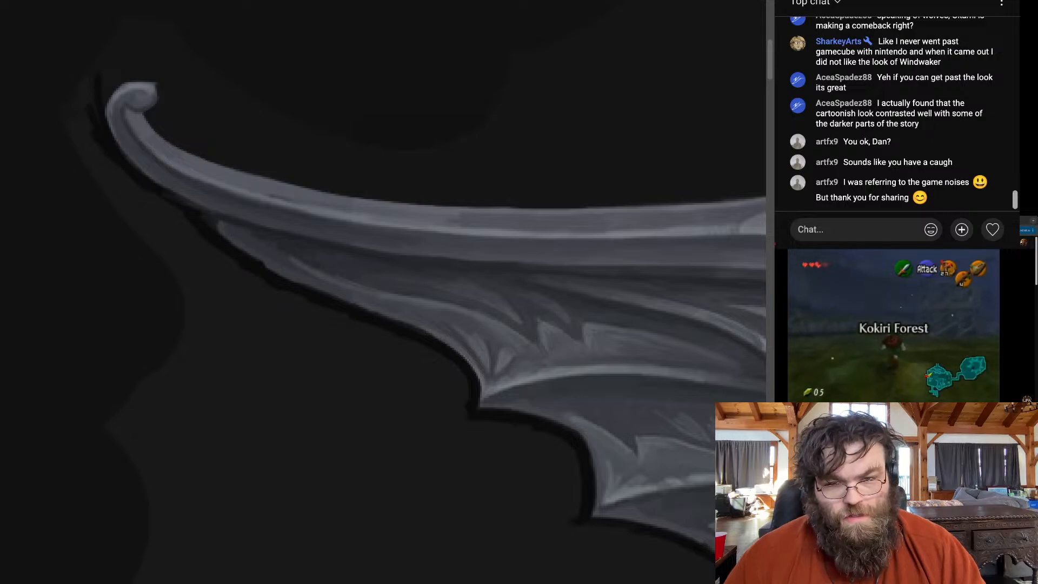
Refine the highlights along the bat-like wing's leading edge near the curled tip and on the rim of the outermost membrane
key(ctrl+0)
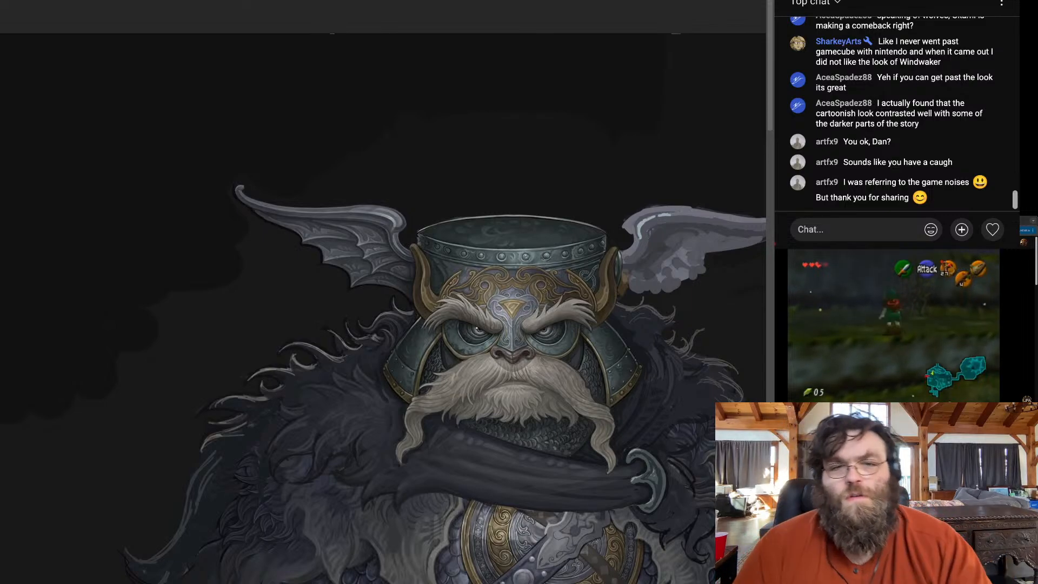
scroll(265, 237, up, 5)
scroll(416, 284, up, 3)
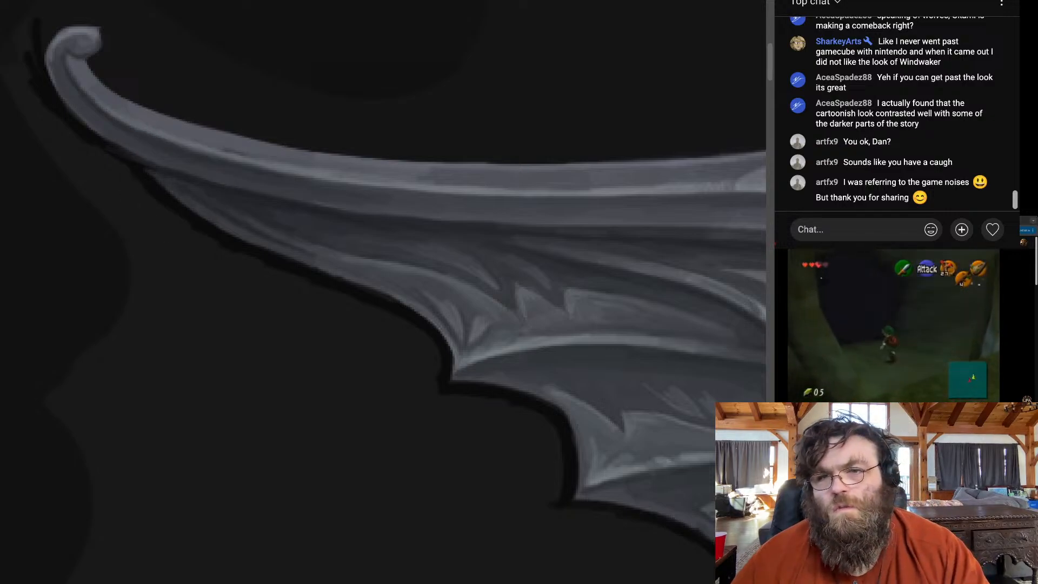
scroll(260, 145, down, 10)
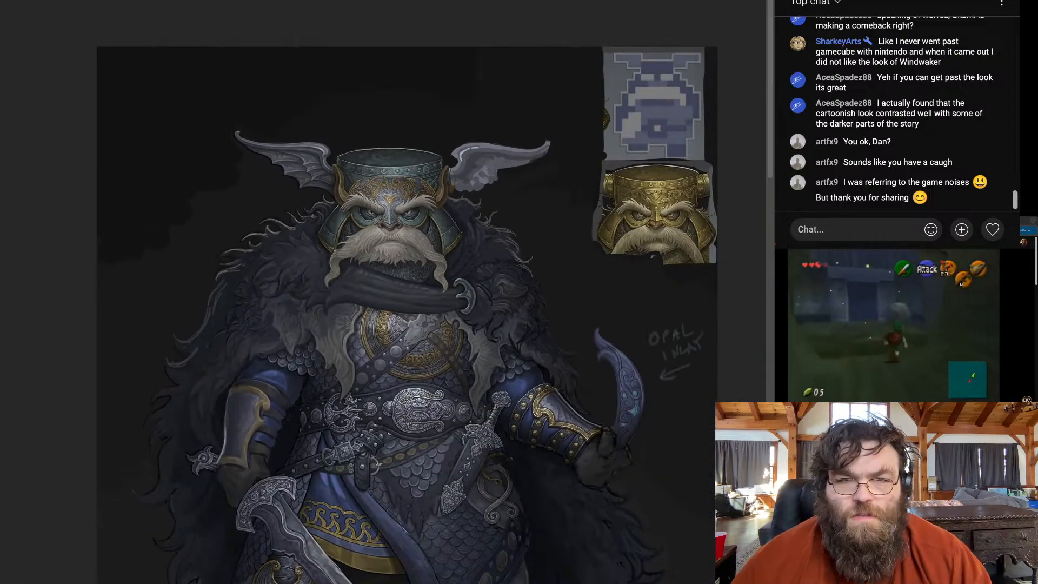
scroll(265, 154, up, 2)
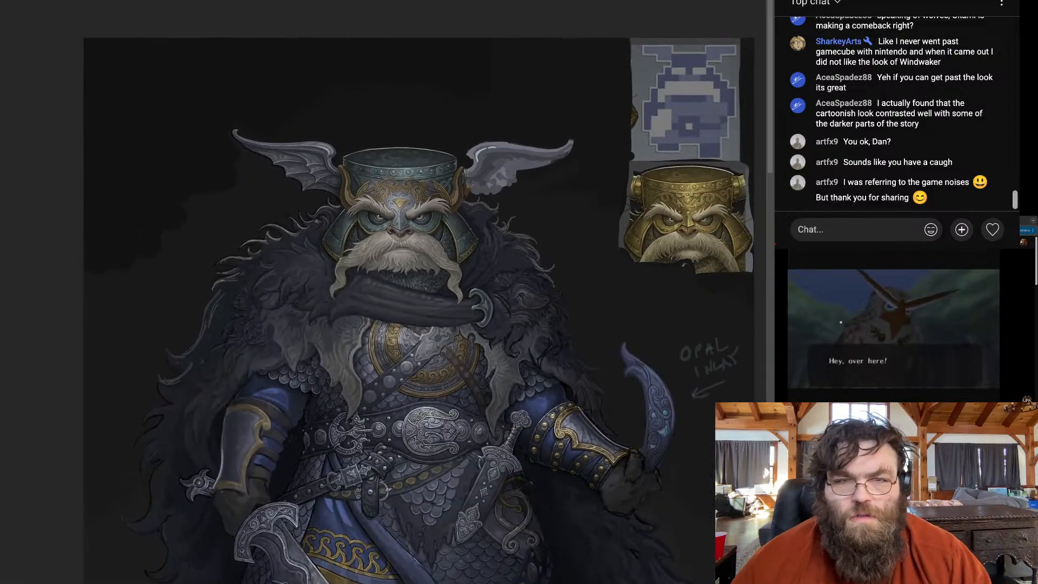
scroll(254, 150, up, 8)
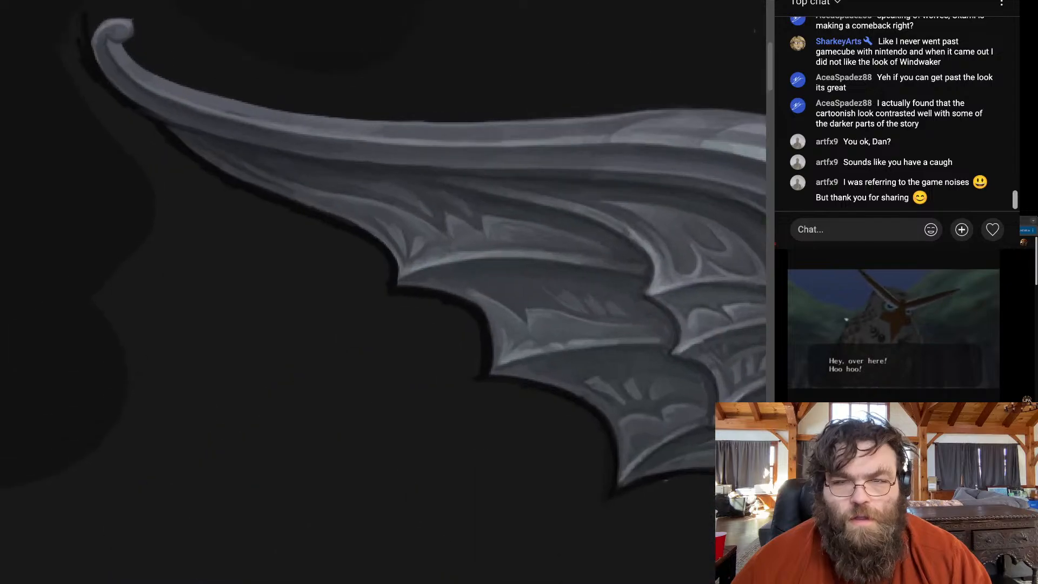
scroll(384, 292, up, 6)
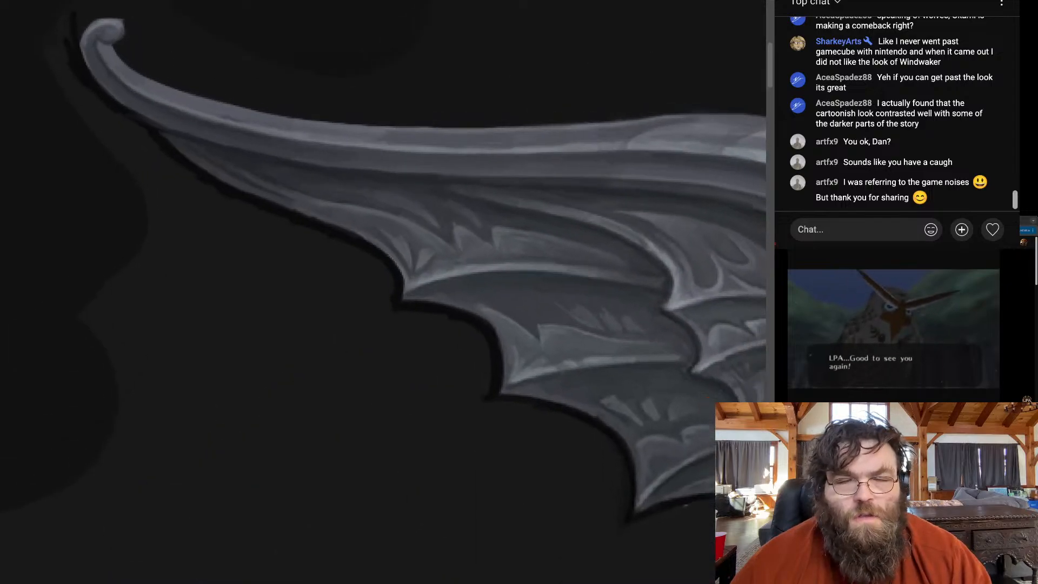
scroll(384, 292, down, 2)
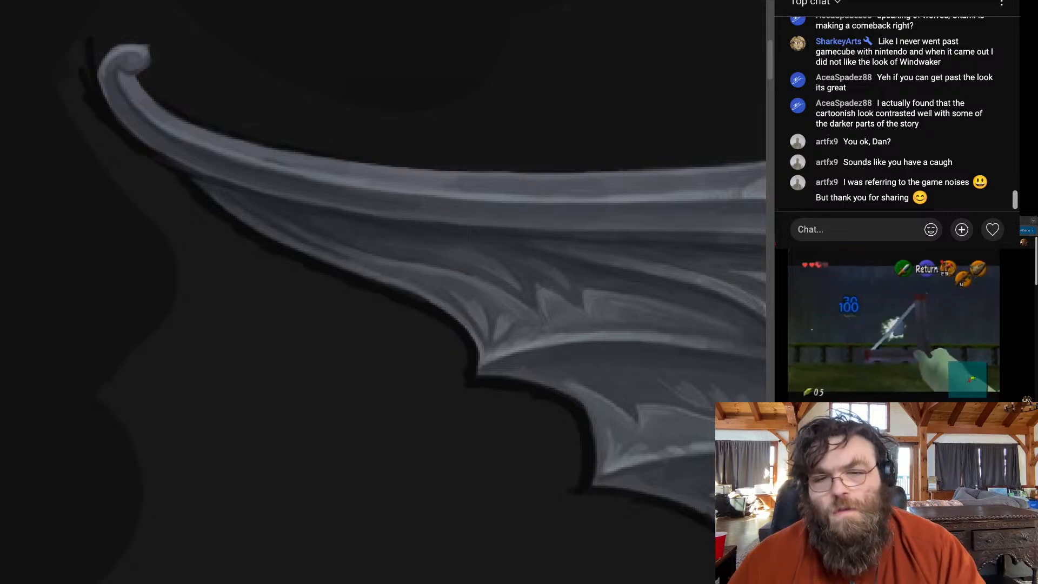
Paint small outlined fold marks into the second membrane panel of the helmet's bat-like wing
key(ctrl+minus)
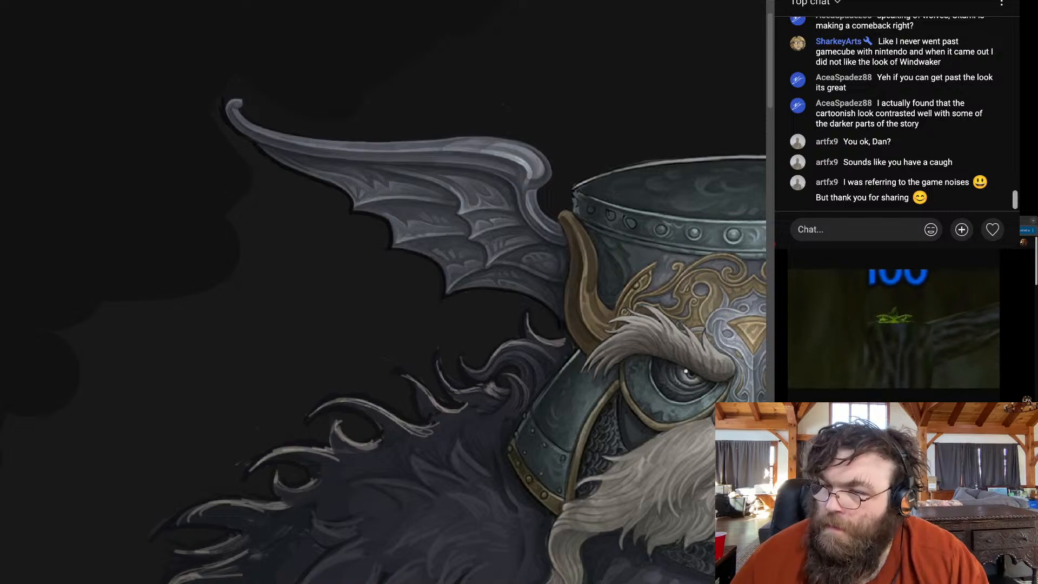
key(ctrl+minus)
key(ctrl+minus)
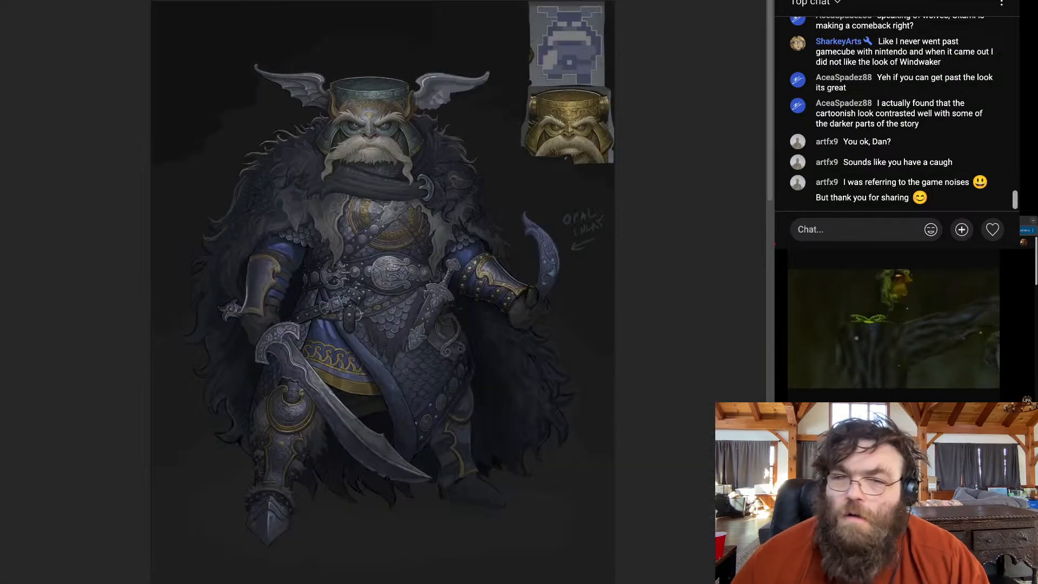
key(ctrl+plus)
key(ctrl+plus)
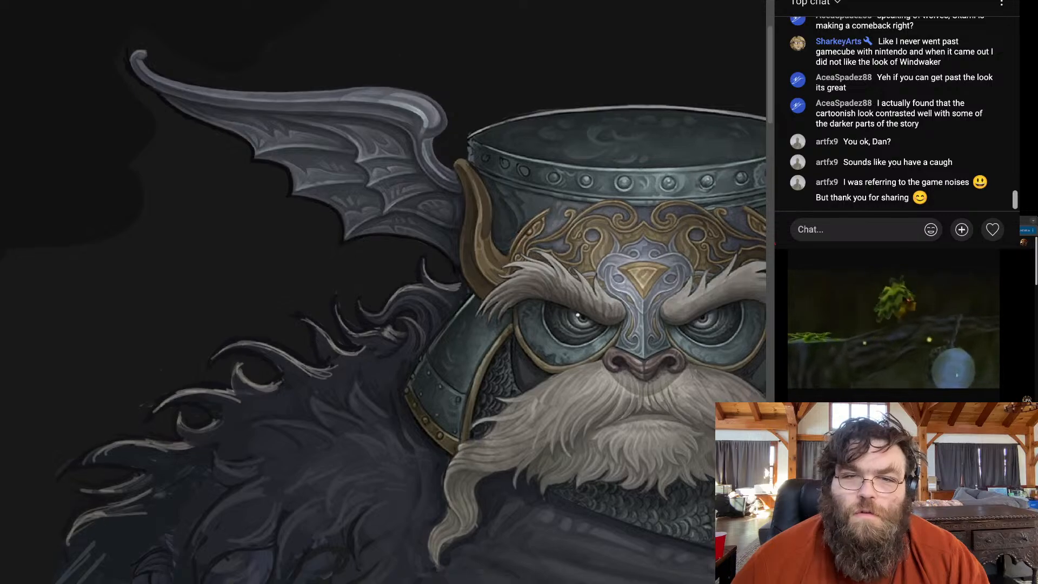
key(ctrl+plus)
key(ctrl+plus)
key(ctrl+plus)
key(ctrl+plus)
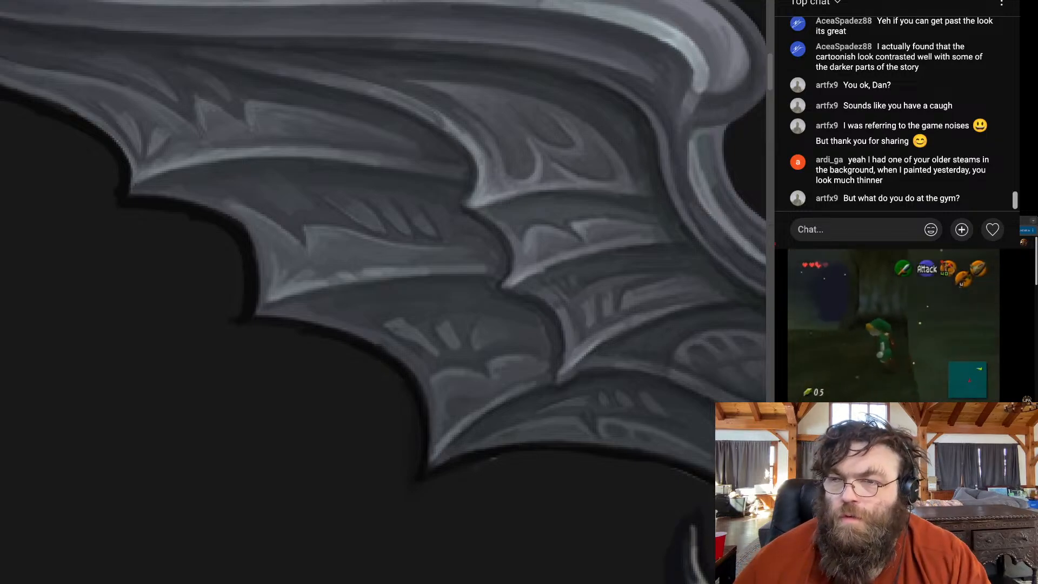
Examine the bat-like wing against the whole head, and the helmet's gold horn and engraved brow ornament up close
key(ctrl+minus)
key(ctrl+minus)
key(ctrl+minus)
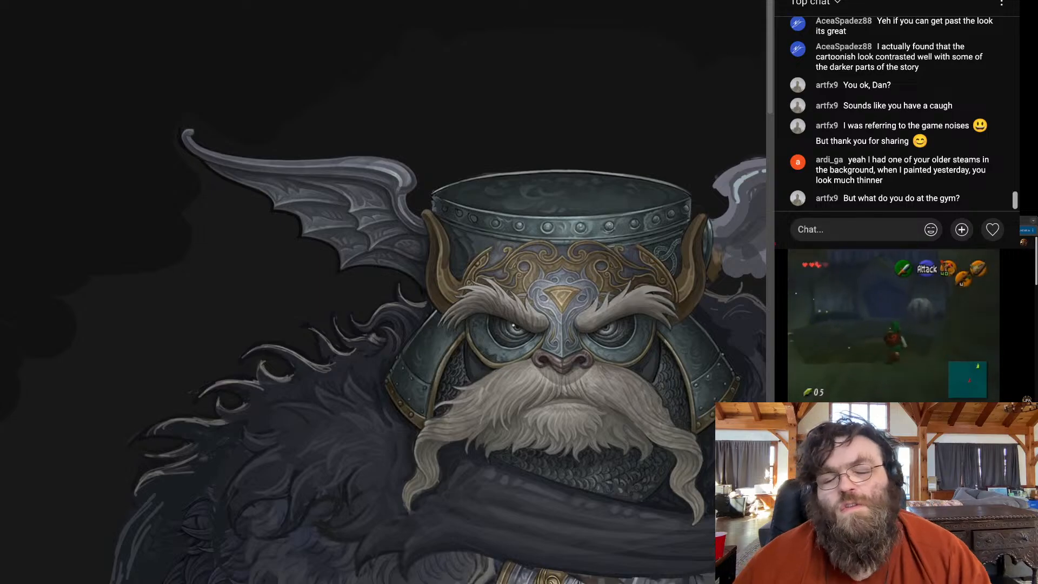
key(ctrl+minus)
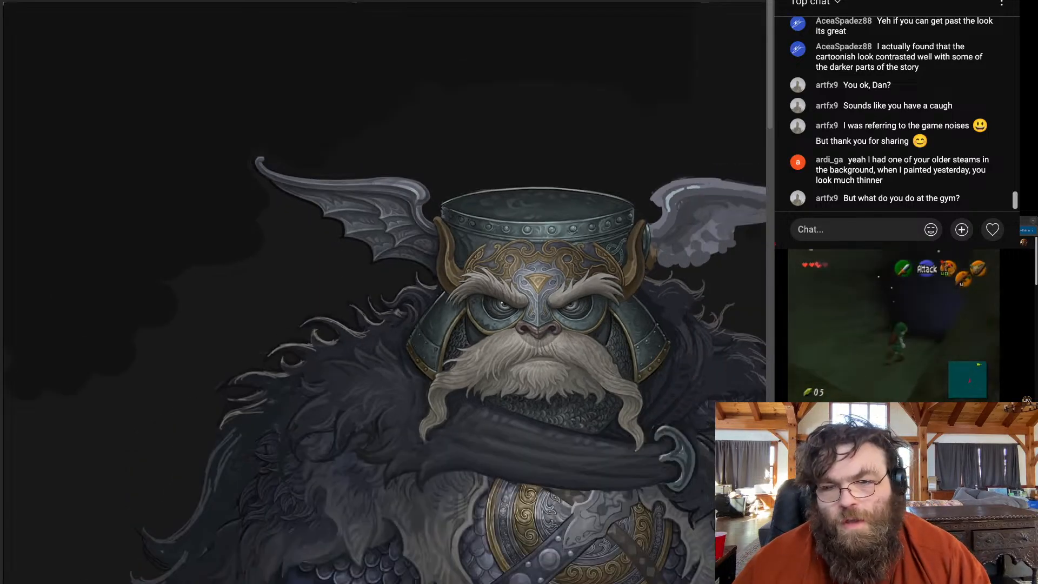
key(ctrl+plus)
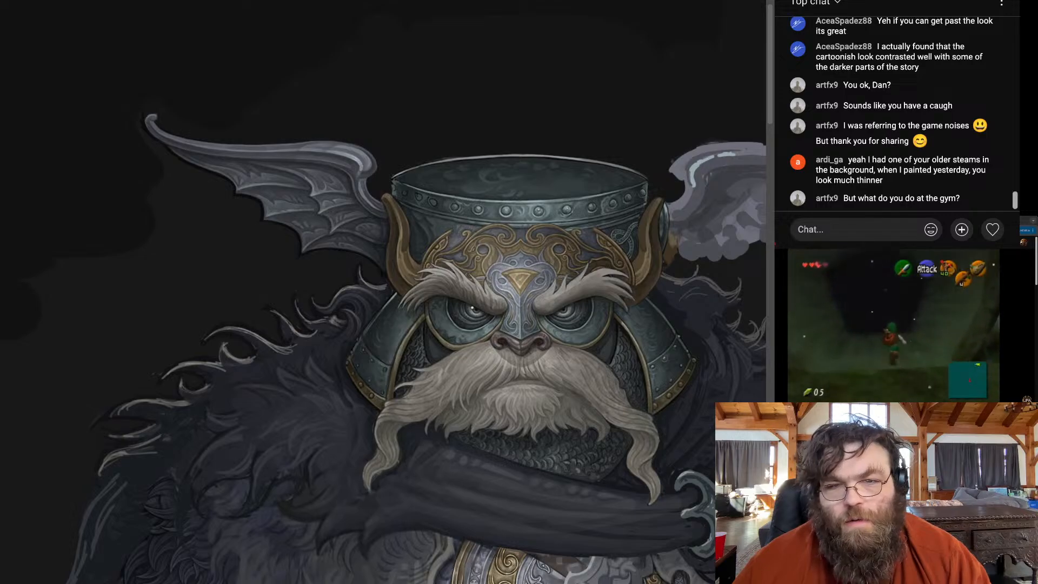
key(ctrl+plus)
key(ctrl+plus)
key(ctrl+plus)
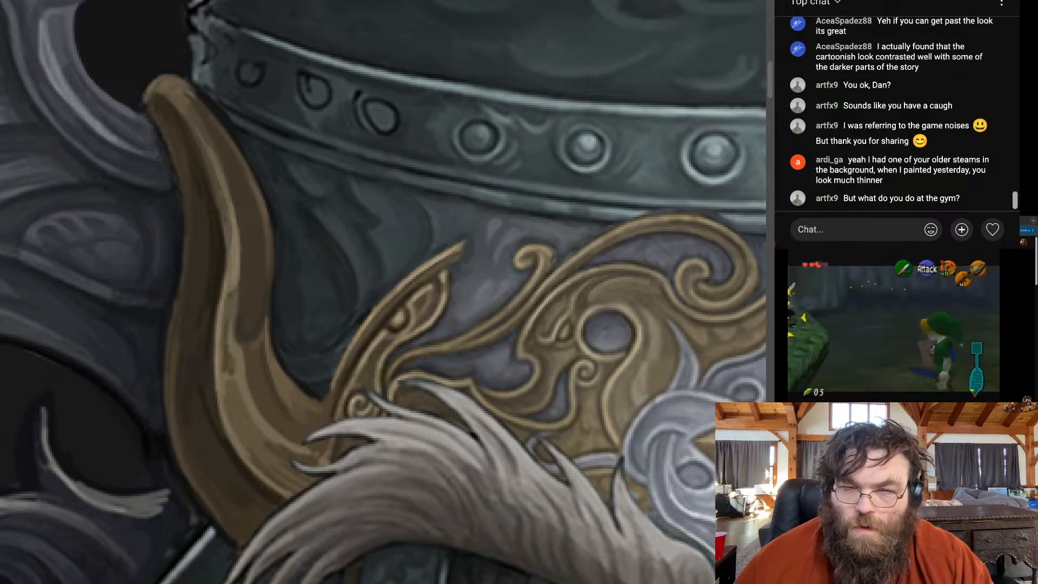
Paint a small overlapping ridge into the bat-like wing's leading edge between its curled tip and the middle
key(ctrl+0)
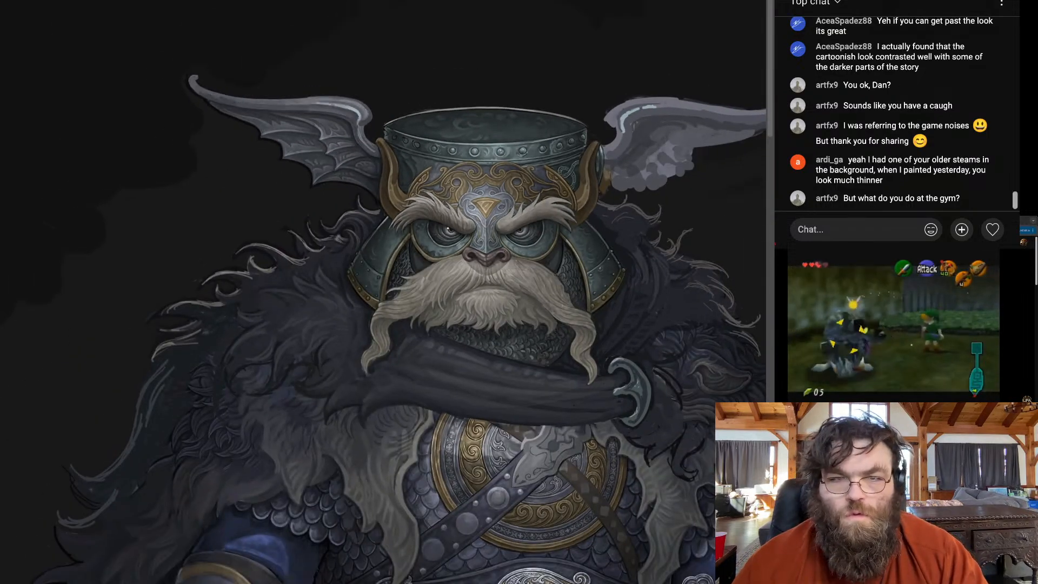
key(ctrl+0)
scroll(346, 146, up, 5)
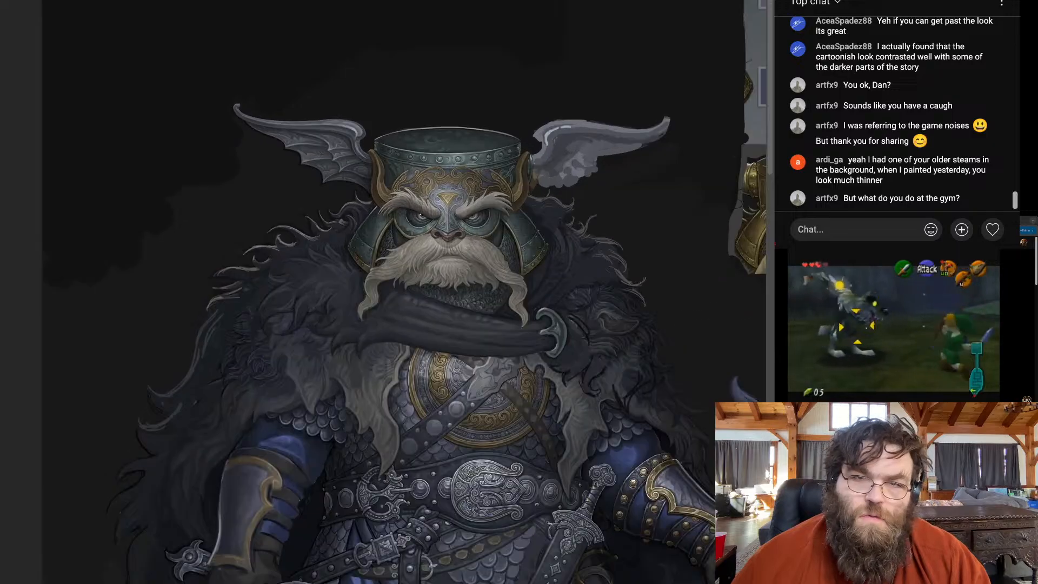
scroll(291, 122, up, 1)
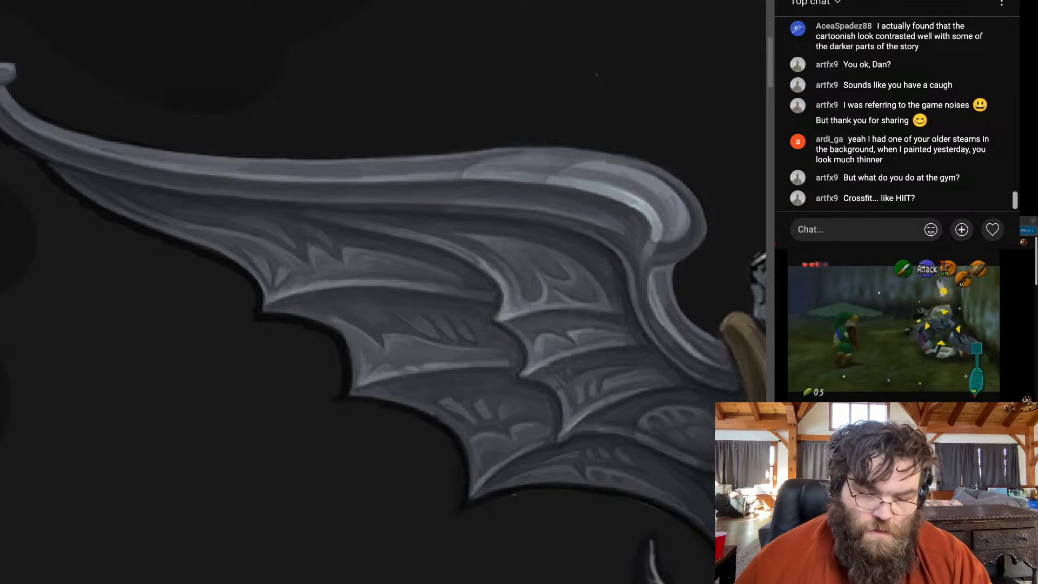
key(ctrl+0)
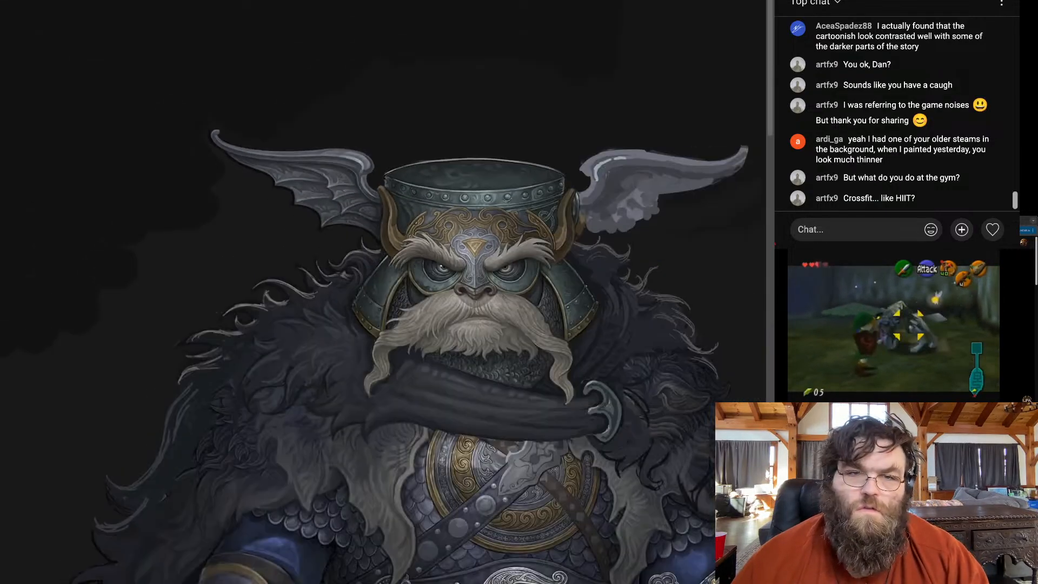
scroll(217, 151, up, 6)
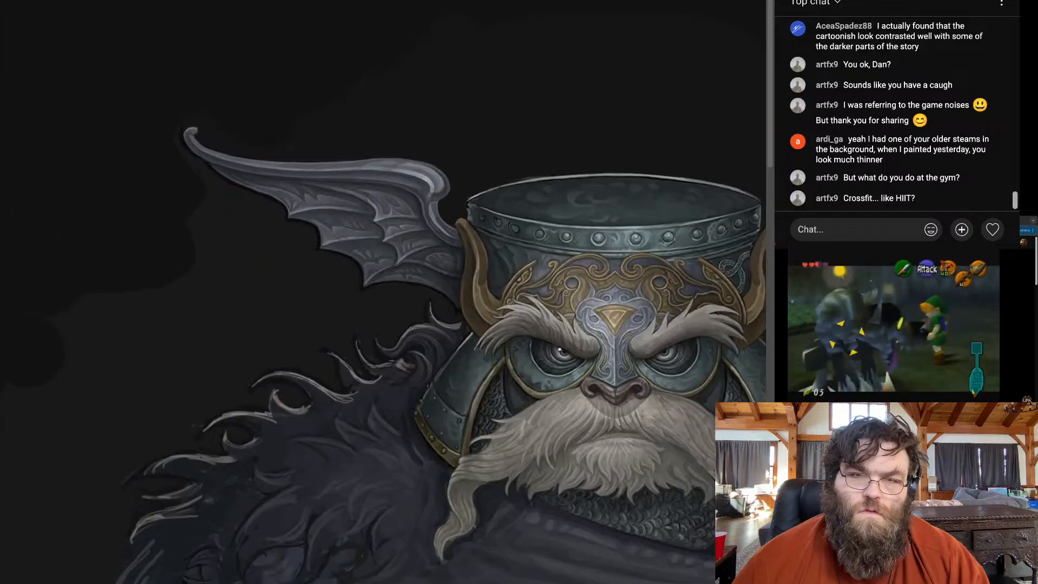
scroll(245, 155, up, 1)
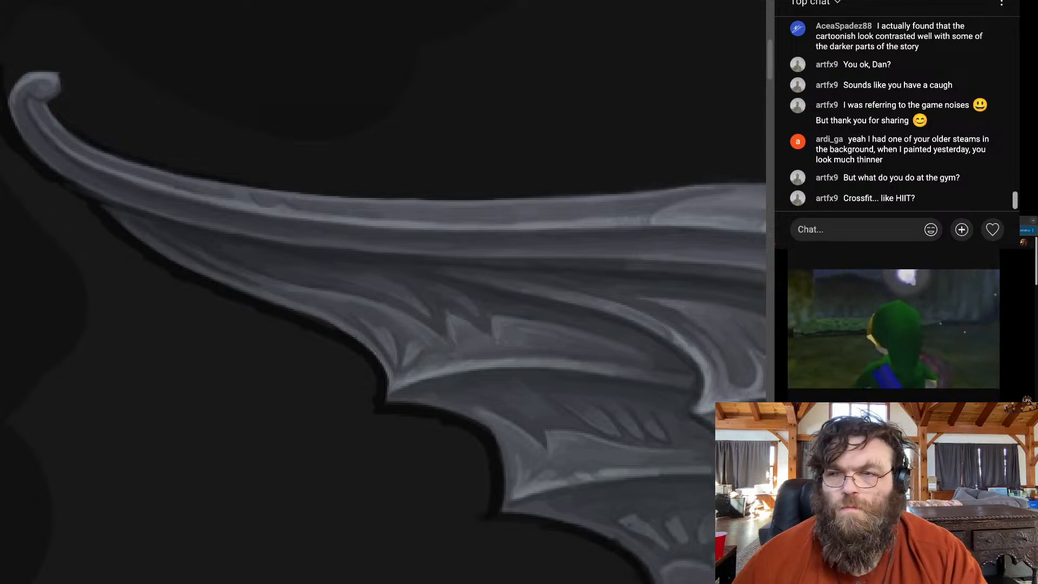
Touch up the underside of the bat-like wing's rounded shoulder where it curves down toward the helmet's gold horn
scroll(211, 181, down, 10)
scroll(222, 192, up, 5)
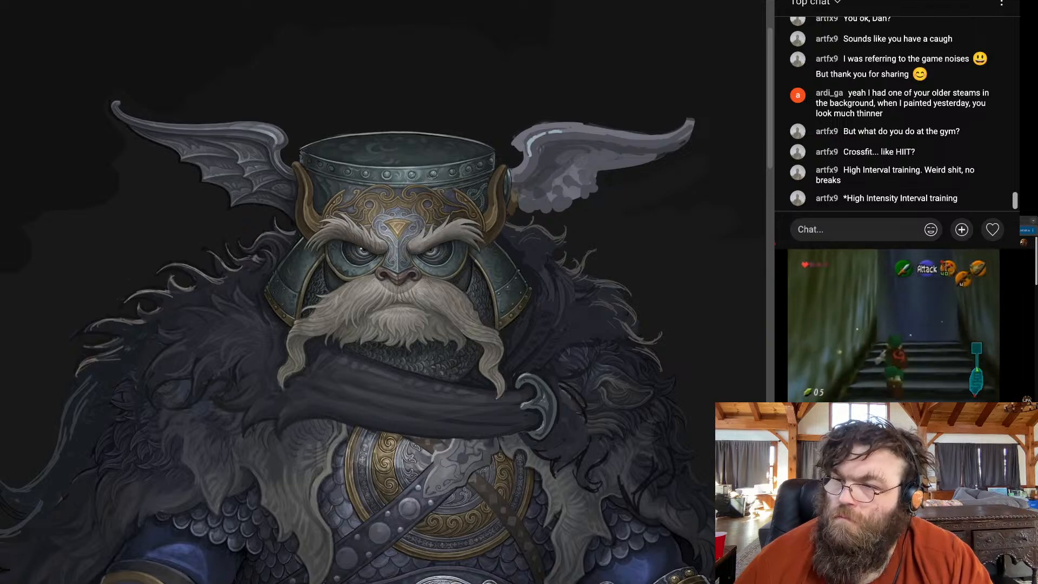
key(ctrl+0)
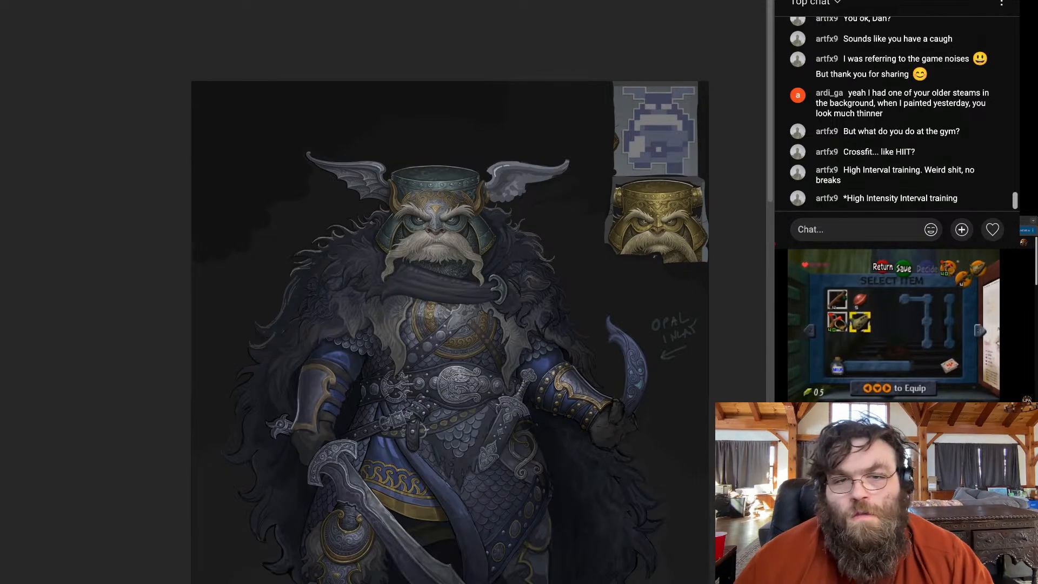
scroll(413, 184, up, 1)
scroll(347, 152, up, 8)
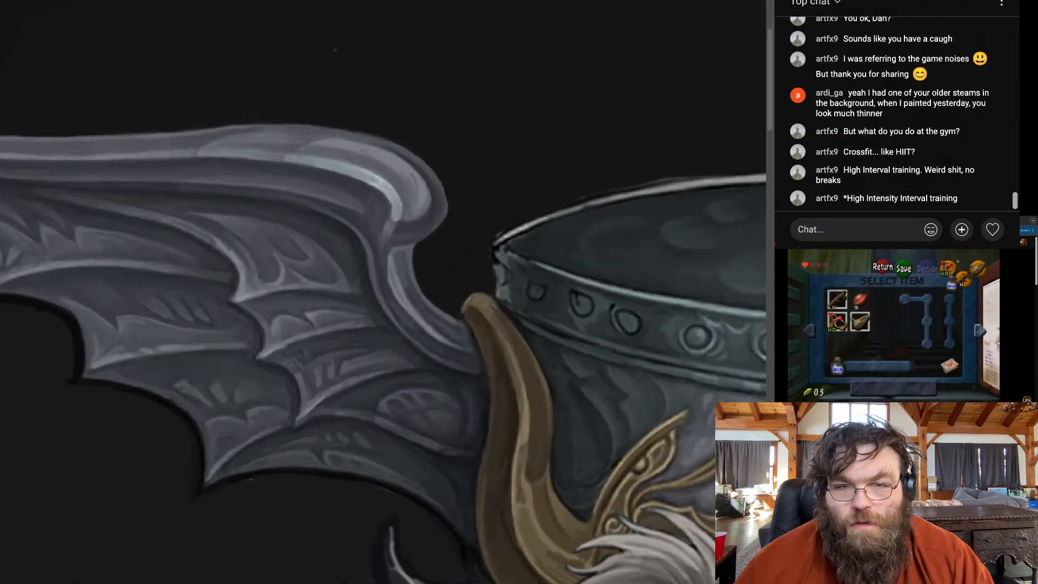
scroll(433, 151, up, 1)
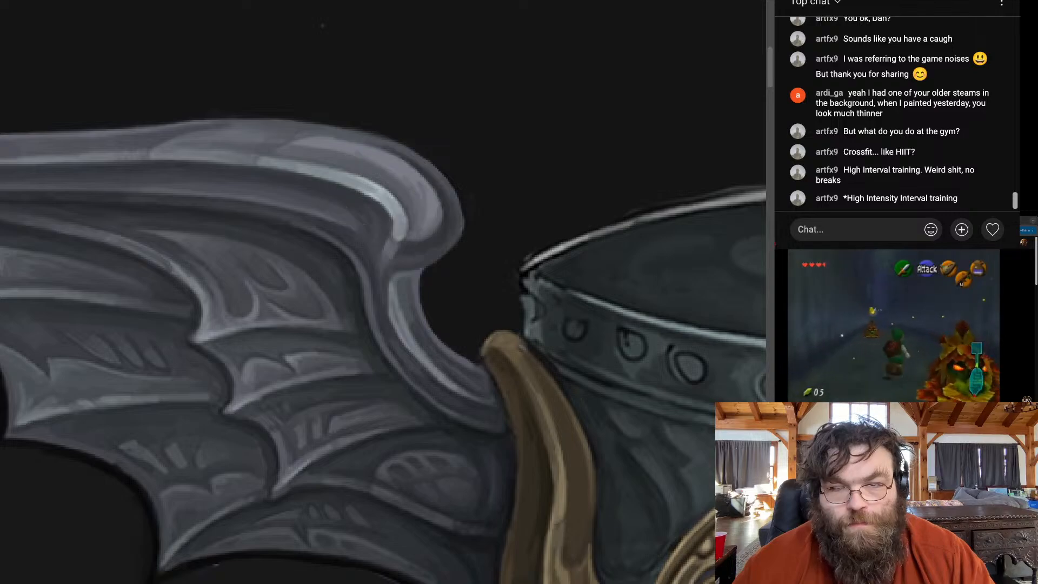
click(415, 246)
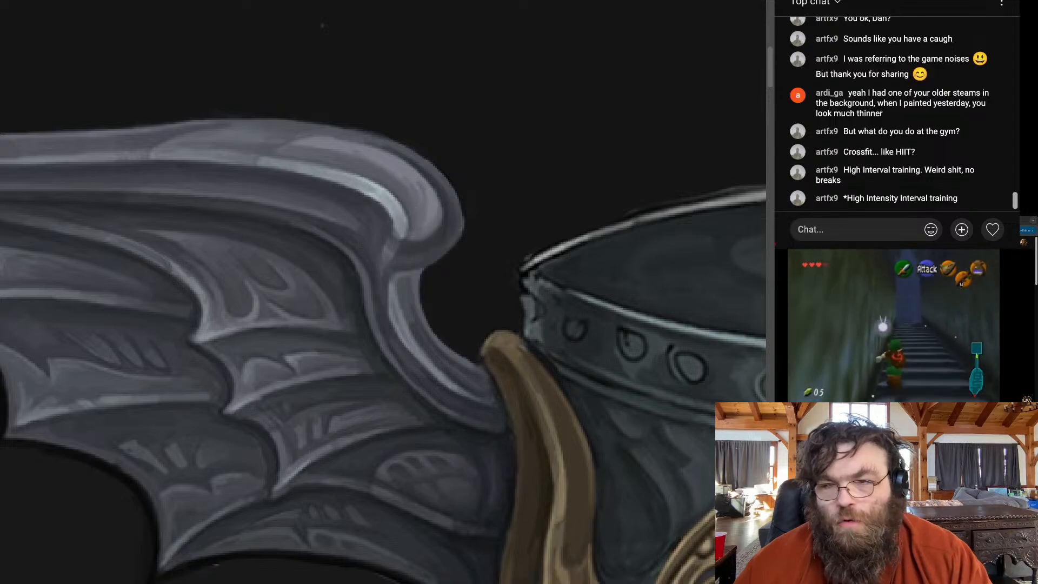
Check the bat-like wing's shoulder and root up close and against the whole figure
key(ctrl+minus)
key(ctrl+minus)
key(ctrl+minus)
key(ctrl+minus)
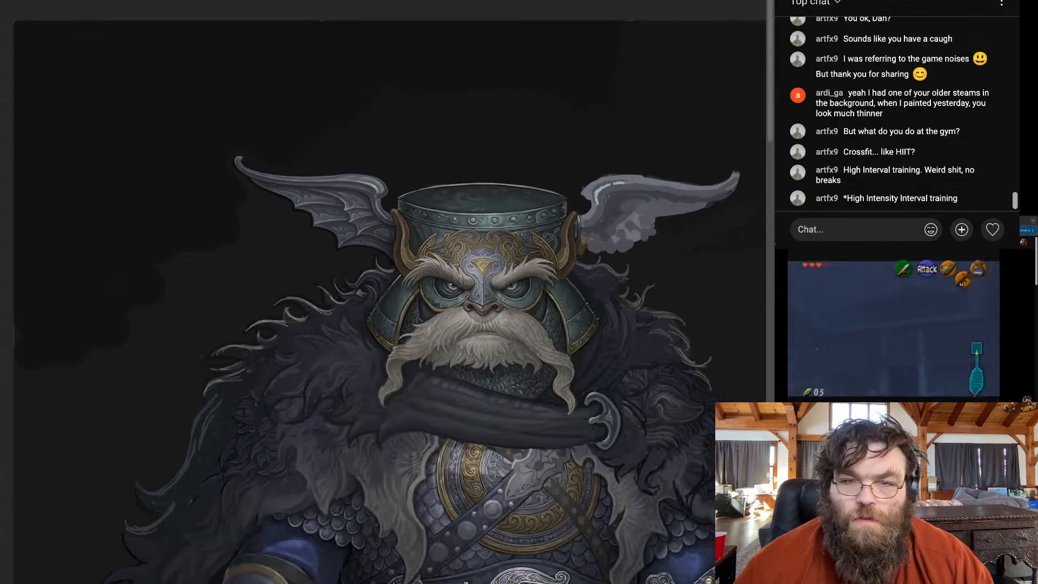
key(ctrl+plus)
key(ctrl+plus)
key(ctrl+plus)
key(ctrl+plus)
key(ctrl+plus)
key(ctrl+plus)
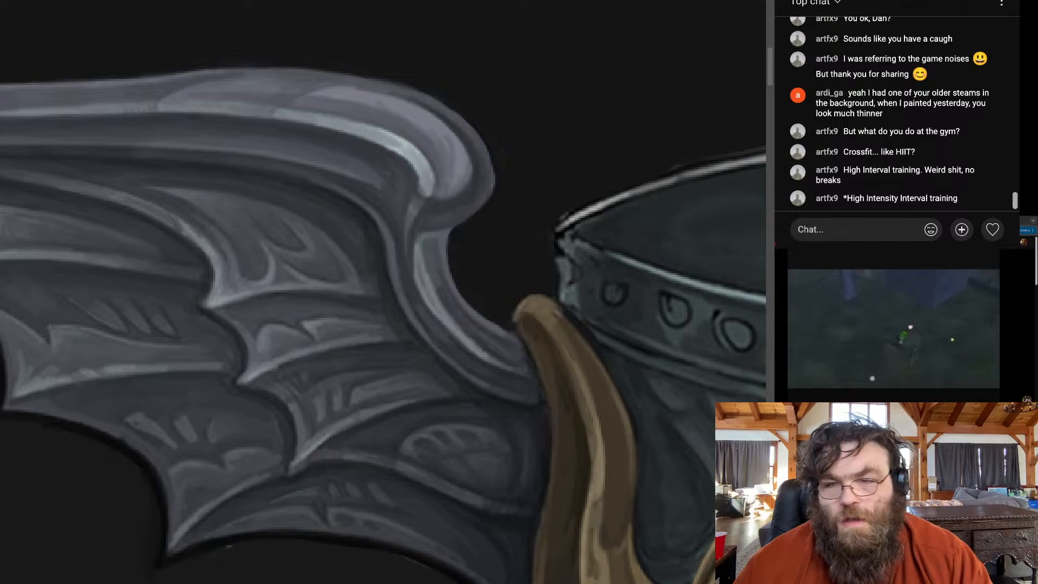
scroll(384, 292, down, 5)
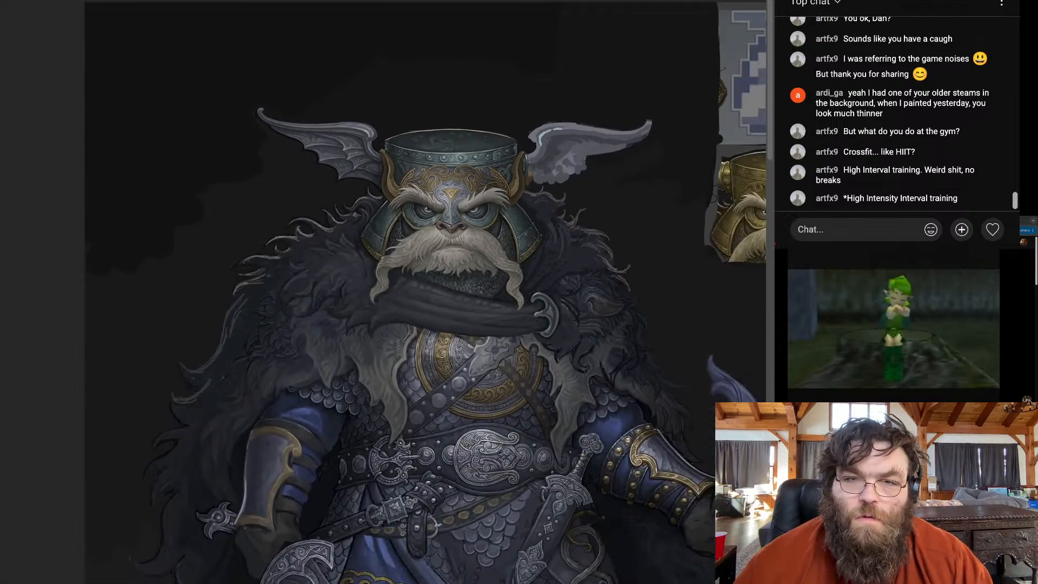
scroll(411, 128, up, 6)
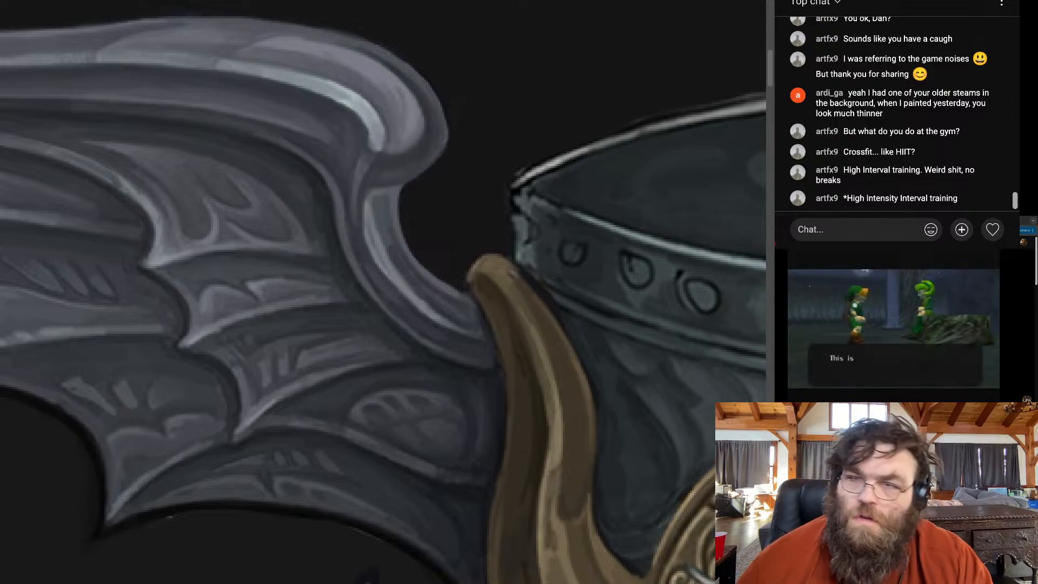
key(ctrl+0)
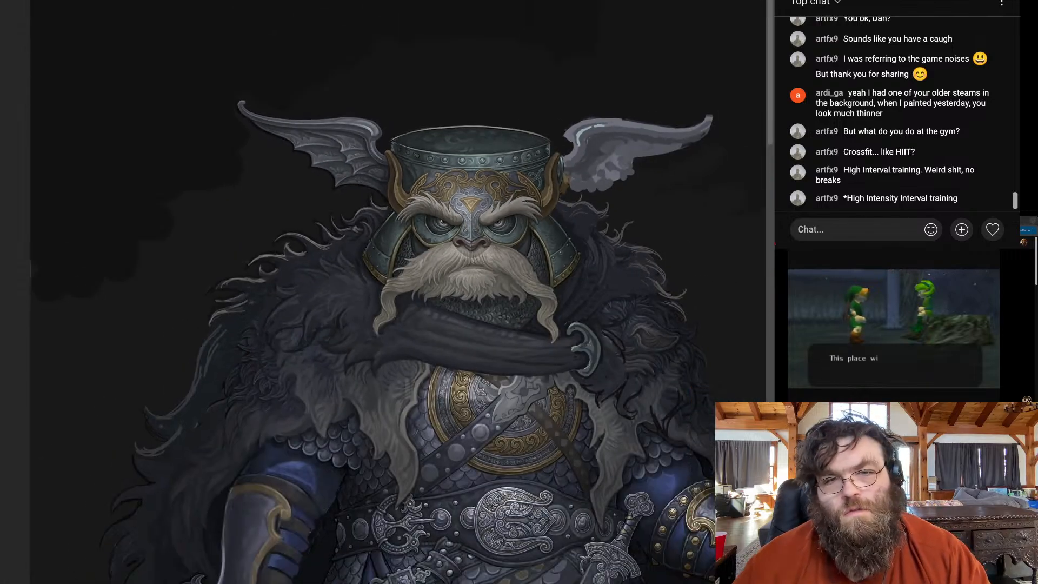
Paint a pale highlight along the outer curve of the bat-like wing's rounded shoulder beside the existing bright one
key(ctrl+plus)
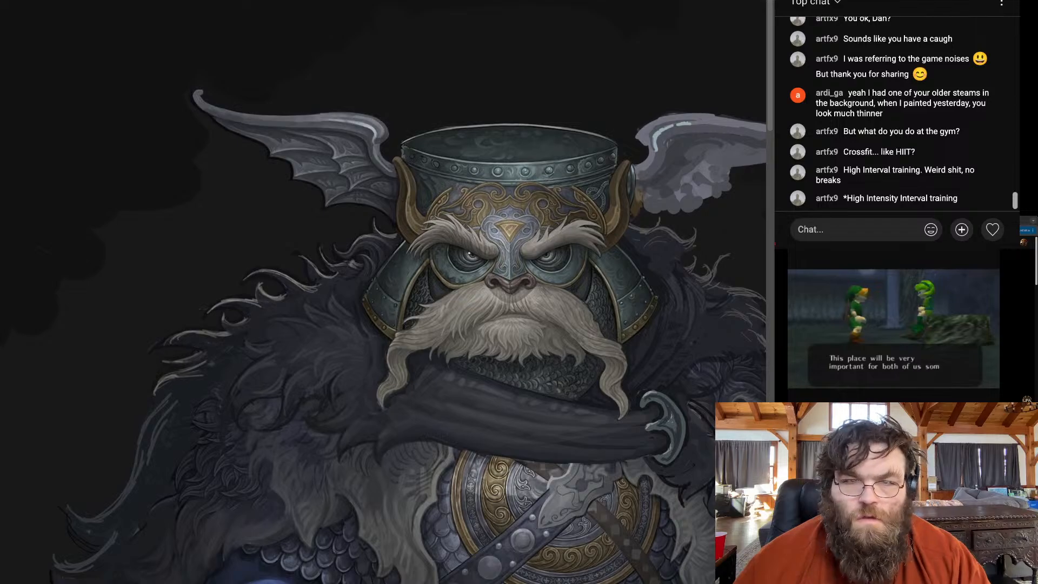
scroll(361, 119, up, 8)
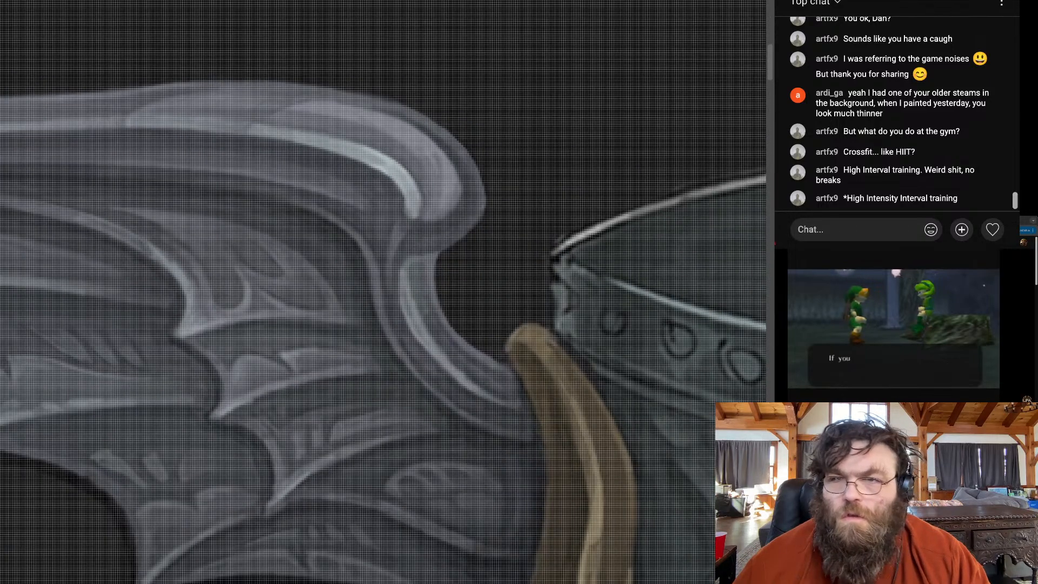
scroll(563, 81, down, 1)
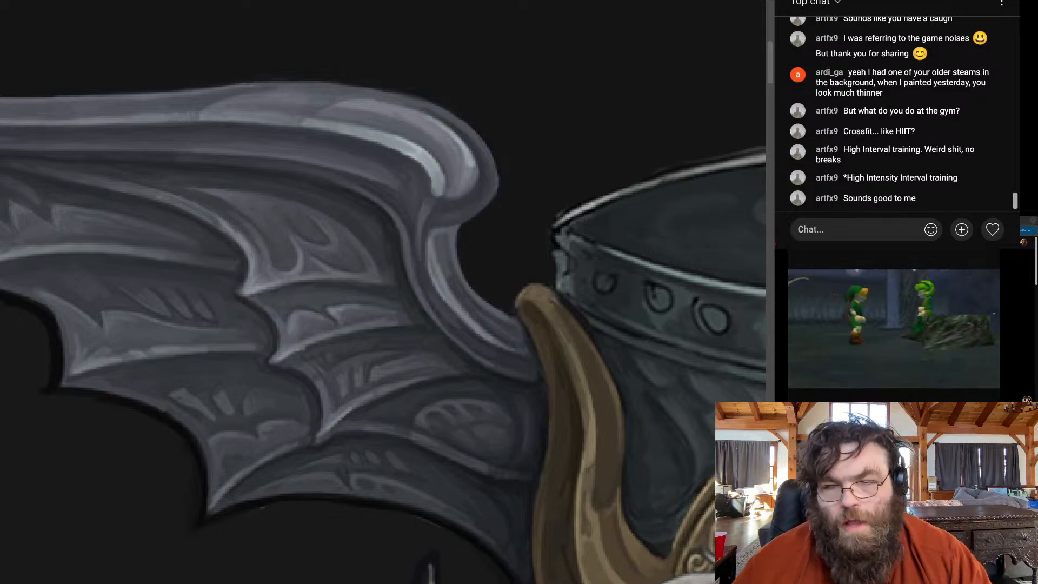
key(ctrl+minus)
key(ctrl+minus)
key(ctrl+minus)
key(ctrl+minus)
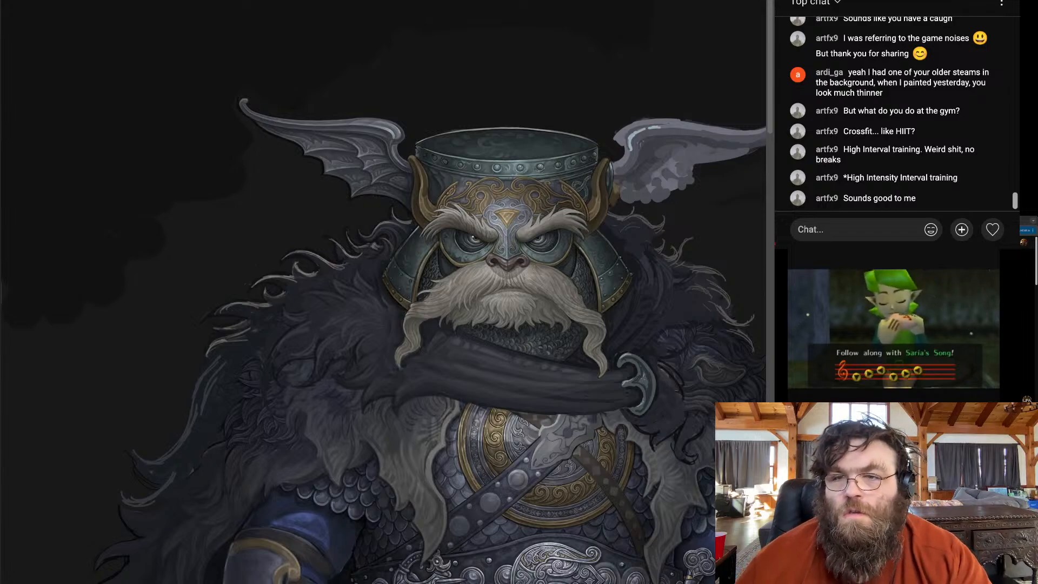
Compare the bat-like wing's highlighted shoulder up close with the head and the whole figure
scroll(347, 123, up, 6)
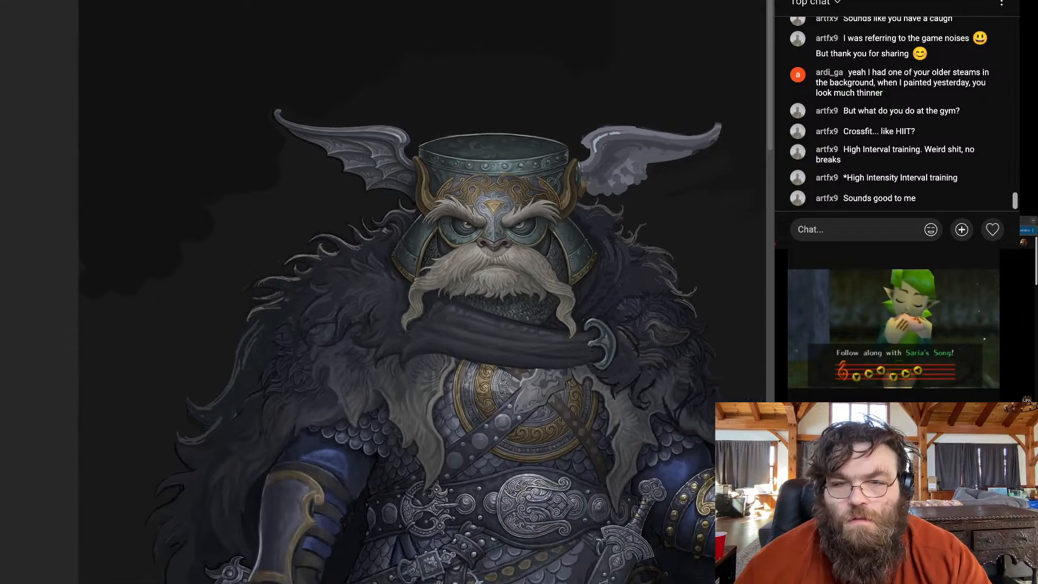
scroll(297, 168, up, 5)
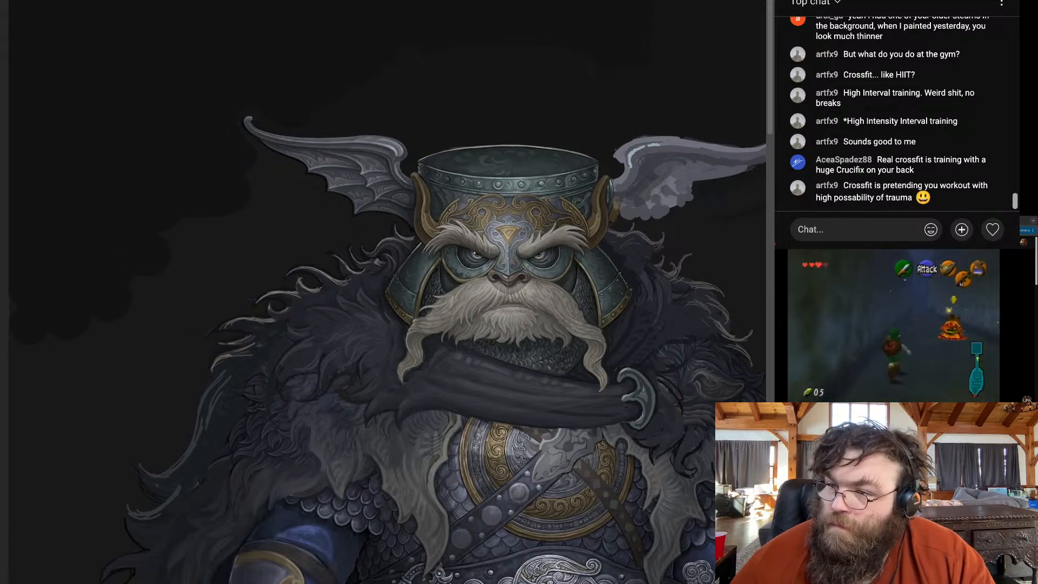
key(ctrl+0)
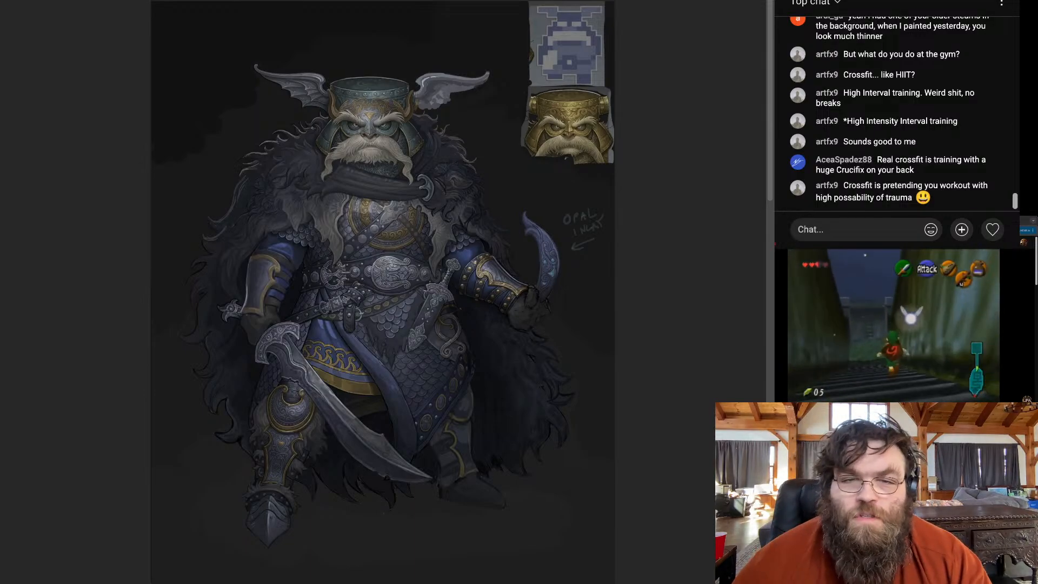
scroll(308, 87, up, 2)
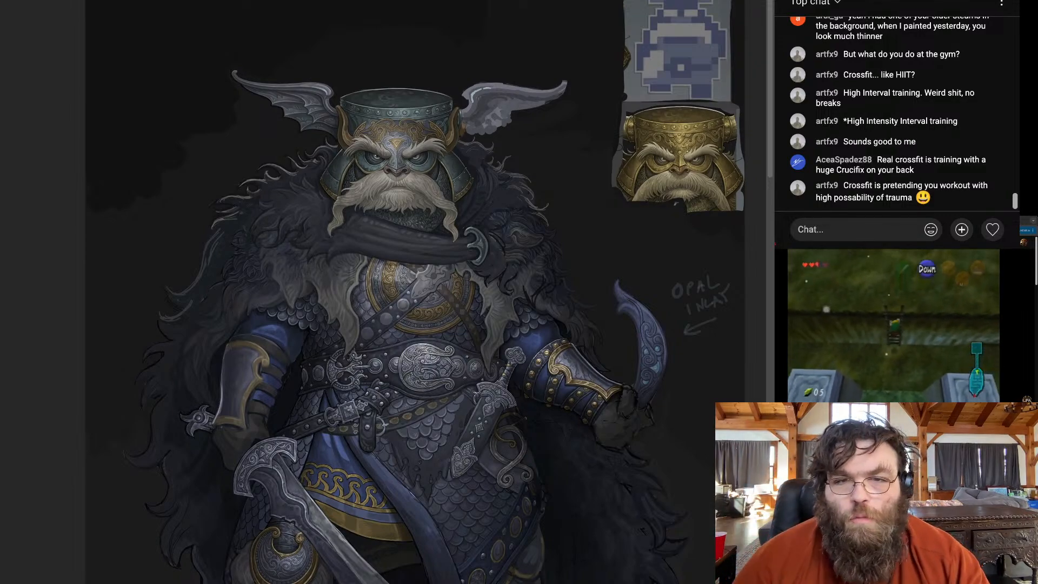
scroll(275, 70, up, 1)
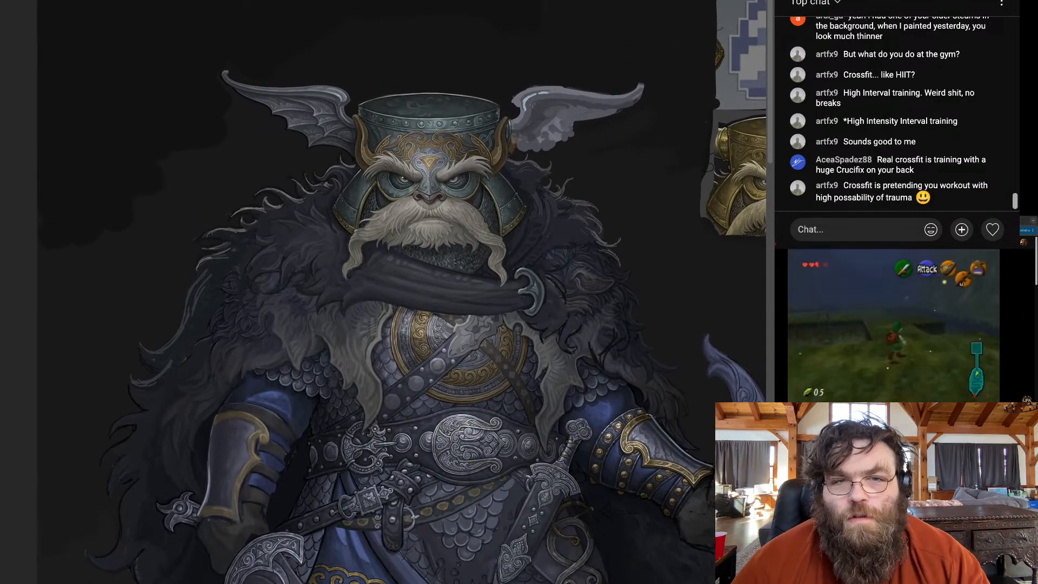
scroll(441, 86, down, 3)
scroll(303, 65, up, 8)
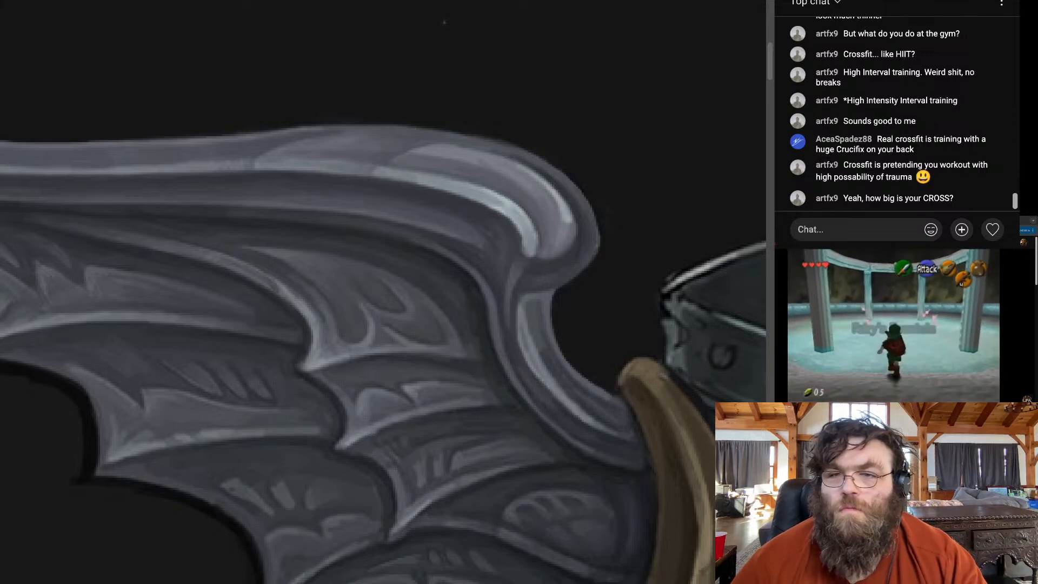
key(ctrl+0)
scroll(309, 132, down, 4)
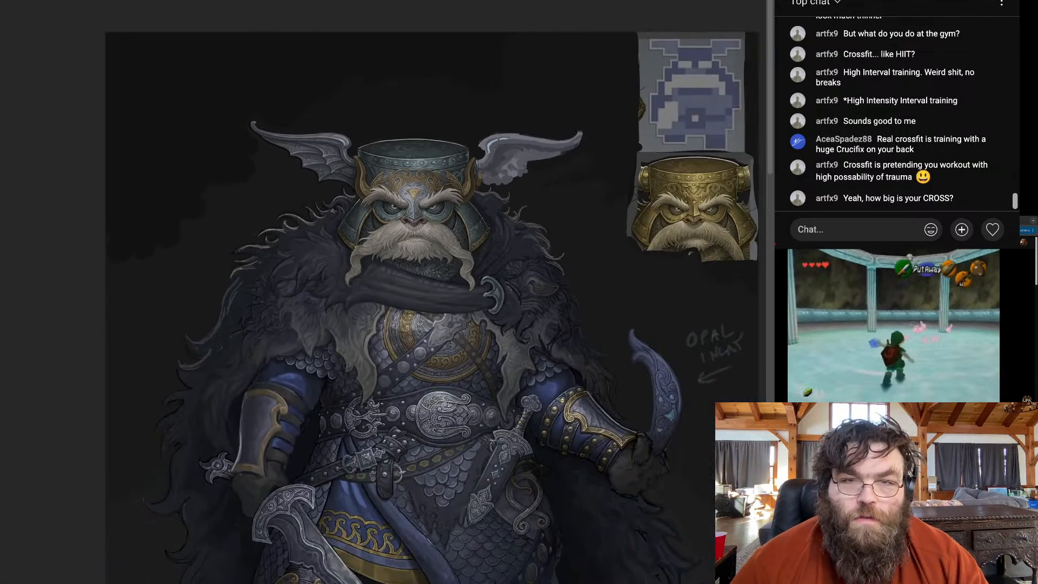
scroll(312, 108, up, 5)
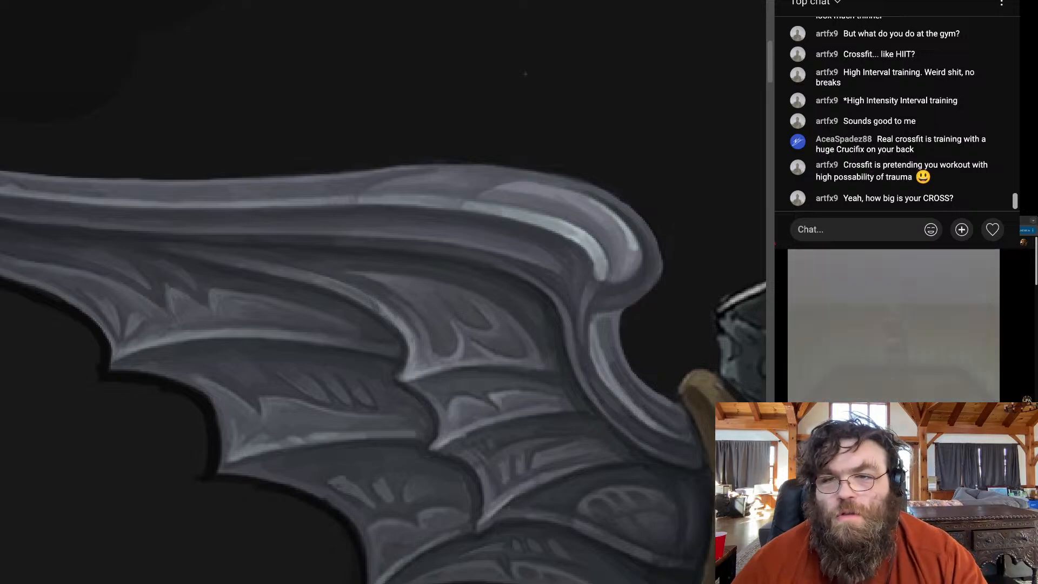
Examine the bat-like wing's leading edge and membrane folds up close, and its silhouette against the upper body
key(ctrl+minus)
key(ctrl+minus)
key(ctrl+minus)
key(ctrl+minus)
scroll(304, 162, up, 5)
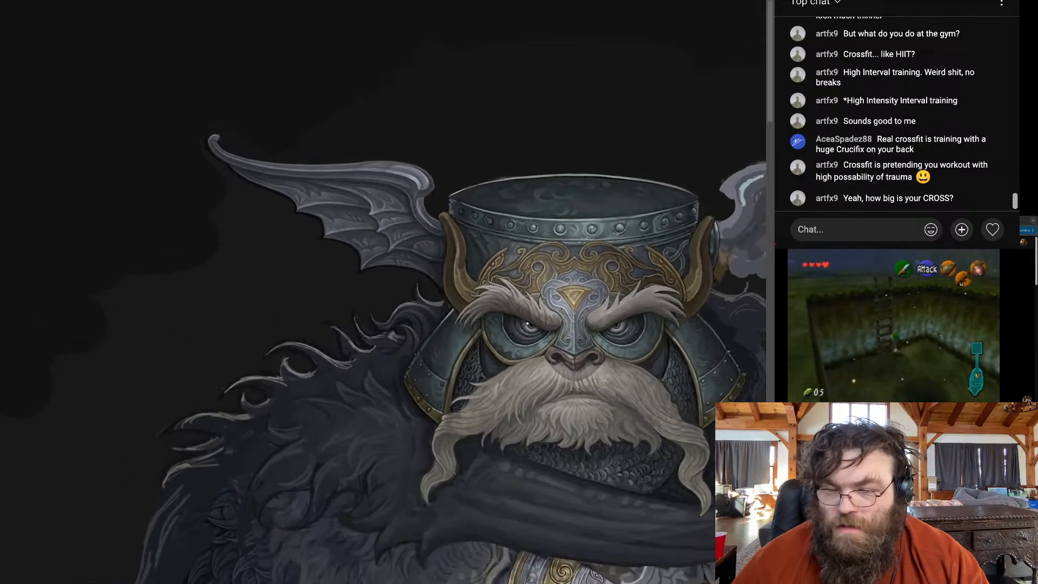
scroll(265, 152, up, 4)
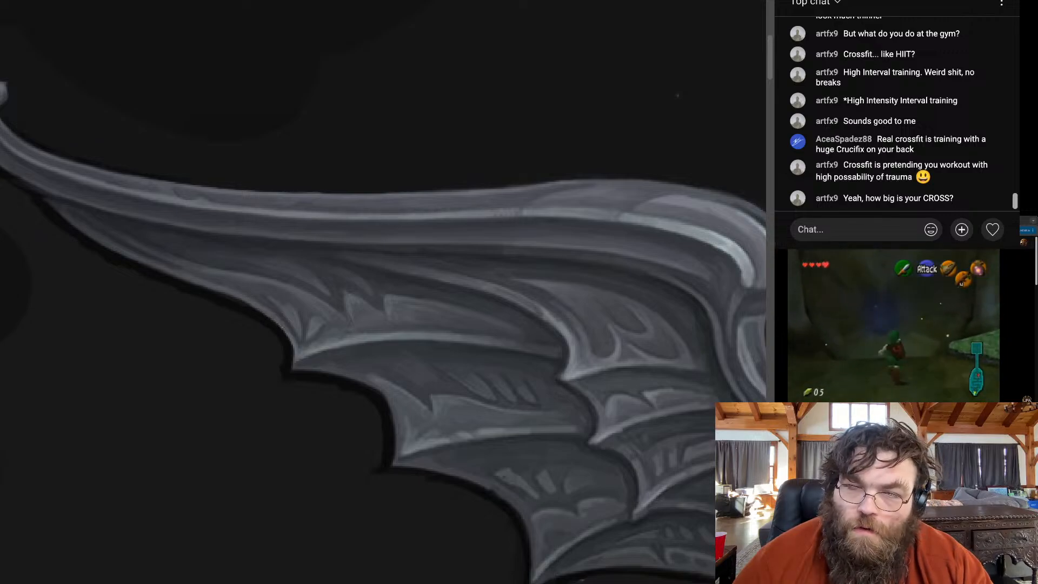
key(ctrl+minus)
key(ctrl+minus)
key(ctrl+minus)
key(ctrl+minus)
key(ctrl+minus)
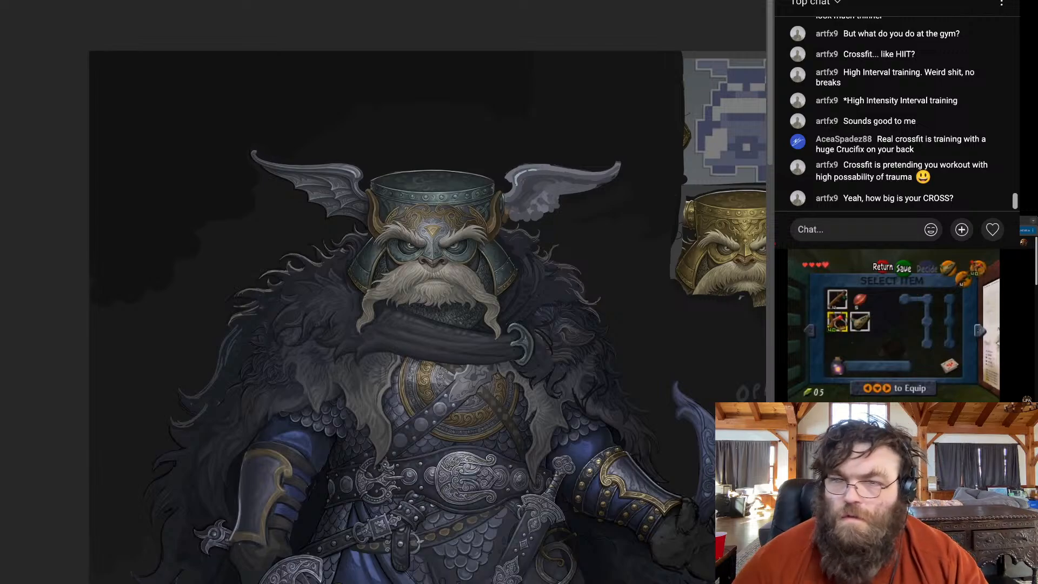
Inspect the helmet's gold horn, engraved brow ornament and wing root up close and against the figure
key(ctrl+plus)
key(ctrl+plus)
key(ctrl+plus)
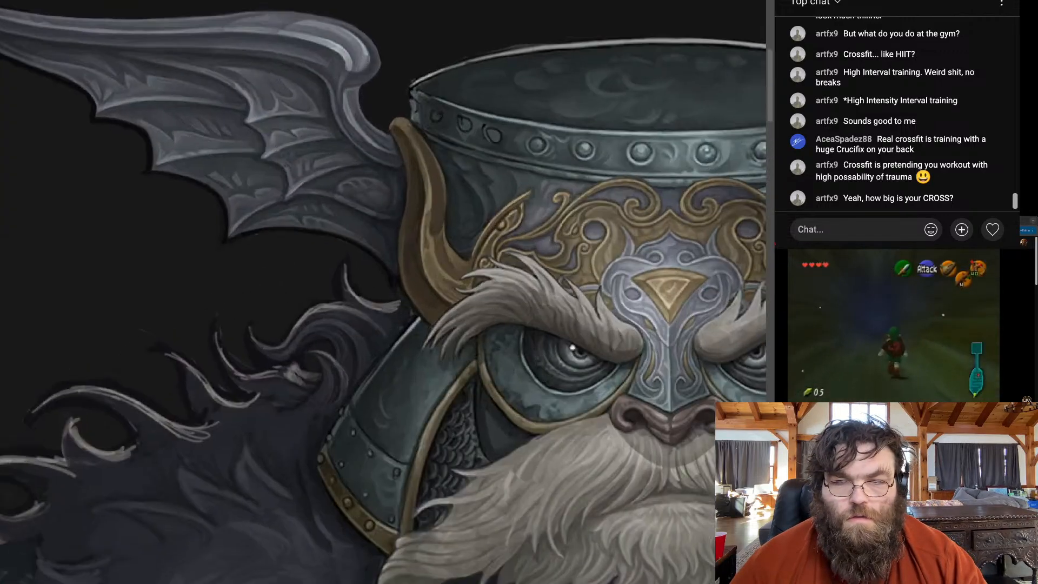
key(ctrl+minus)
key(ctrl+minus)
key(ctrl+plus)
key(ctrl+plus)
key(ctrl+plus)
key(ctrl+plus)
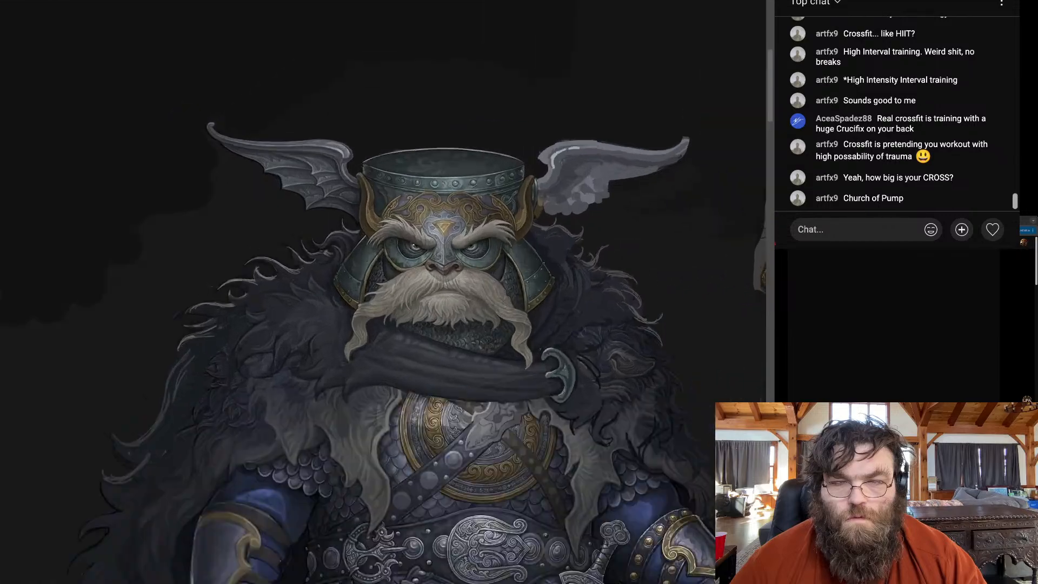
key(ctrl+plus)
key(ctrl+plus)
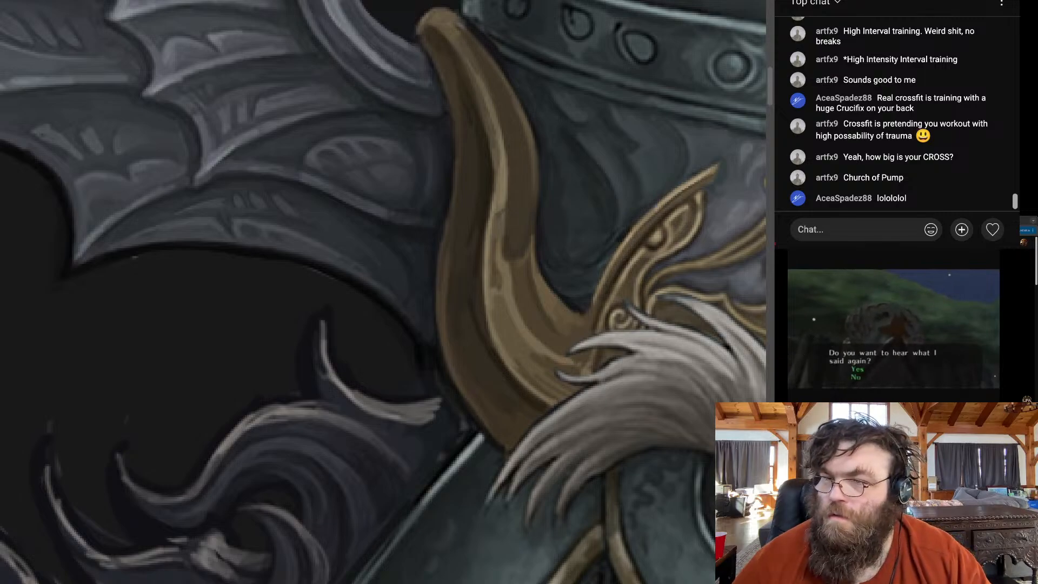
scroll(384, 292, down, 5)
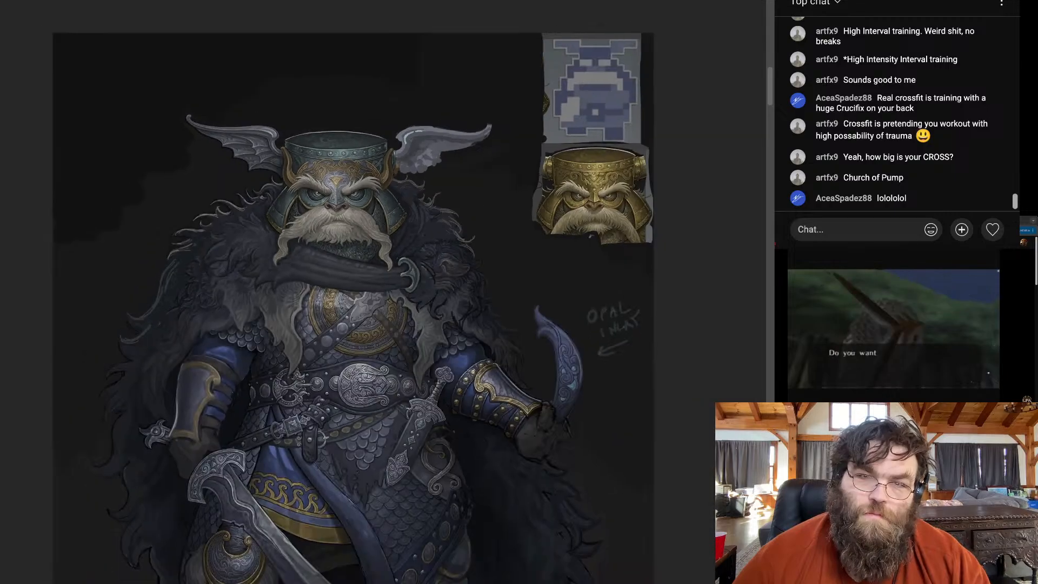
Review the bat-like wing from root to curled tip and check how both helmet wings read on the whole figure
scroll(281, 152, up, 6)
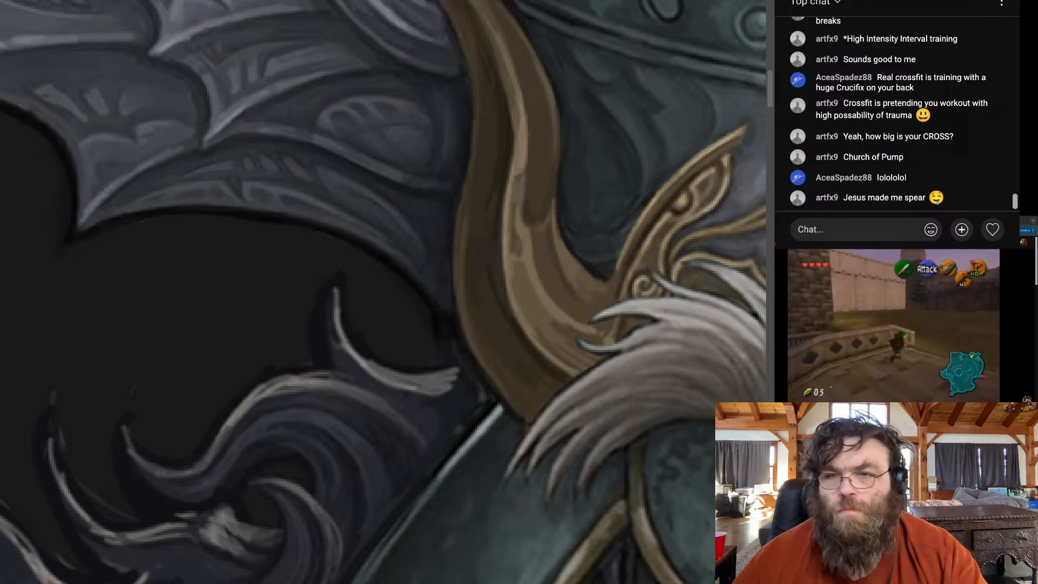
key(ctrl+0)
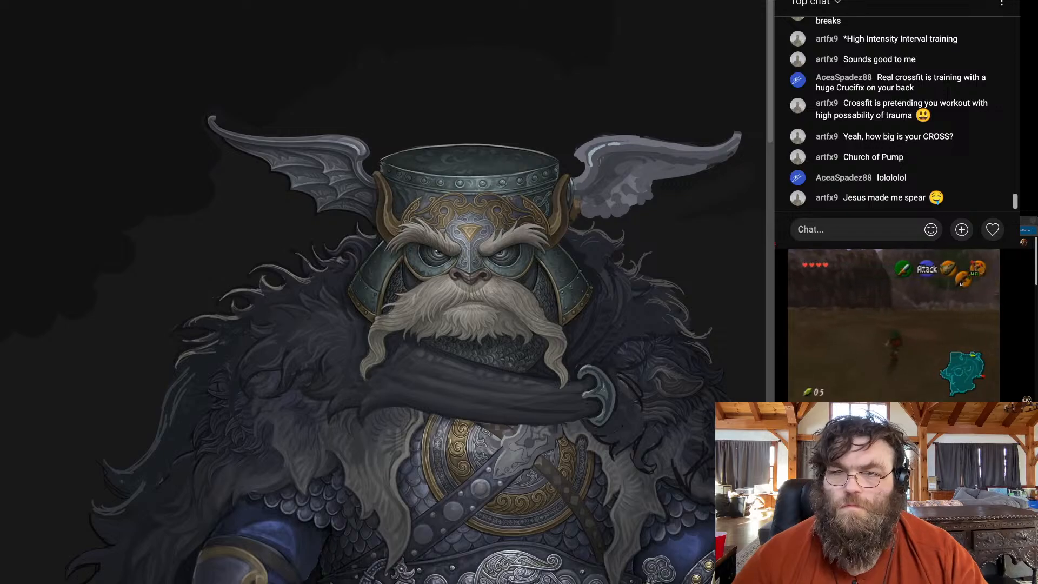
key(ctrl+0)
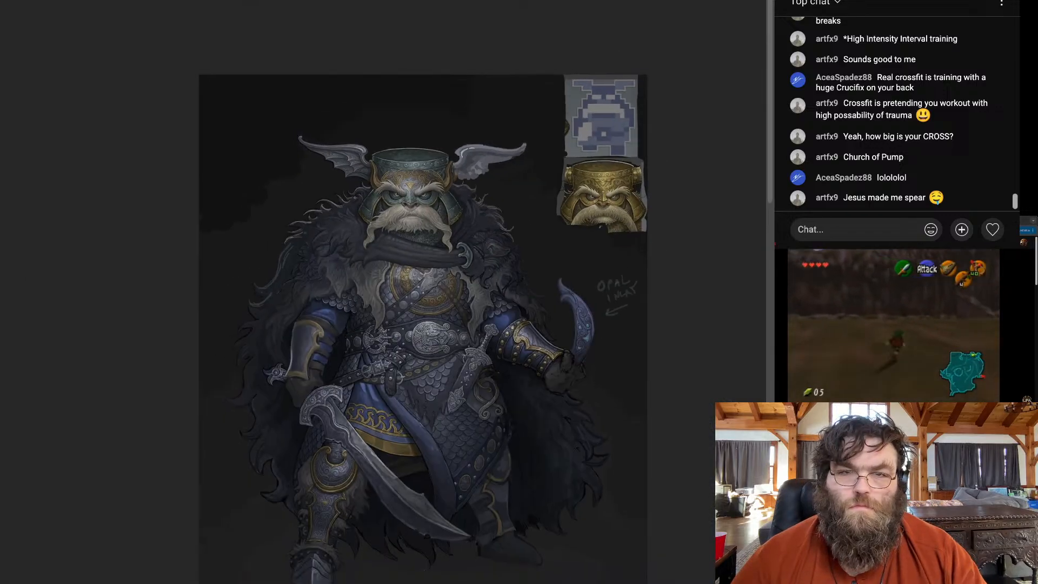
scroll(324, 156, up, 10)
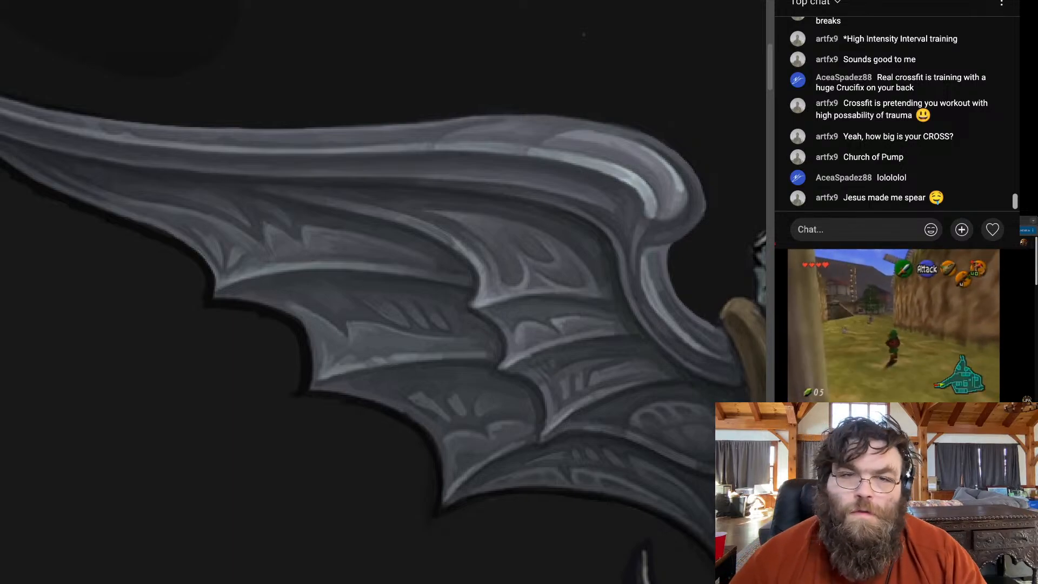
key(ctrl+0)
scroll(335, 161, up, 5)
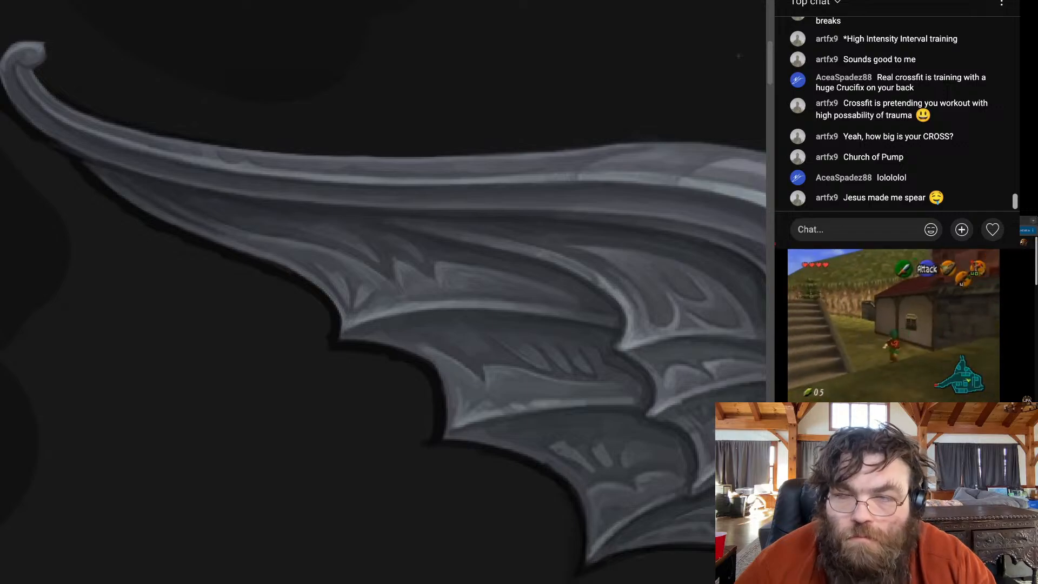
key(ctrl+0)
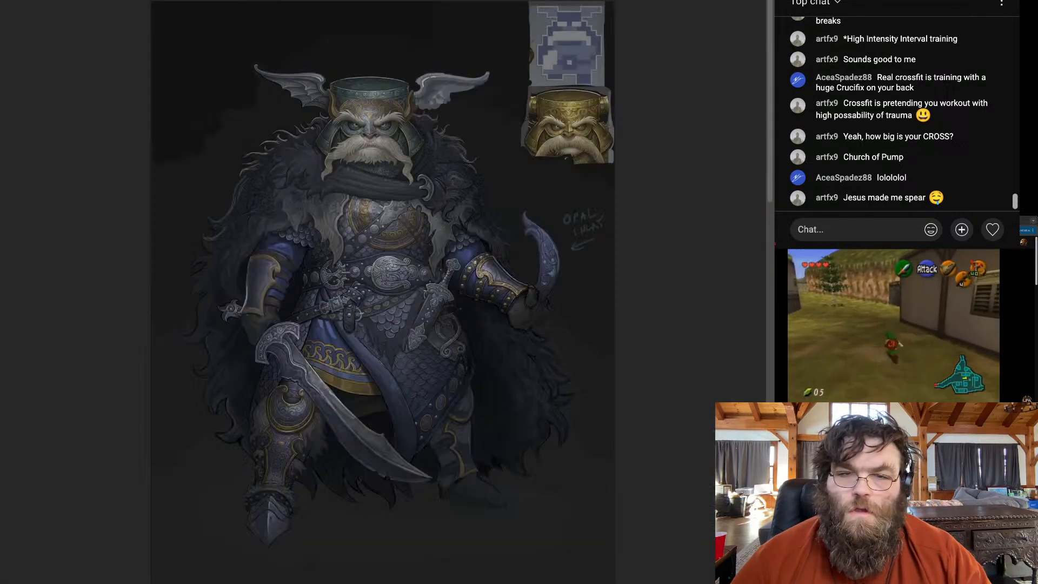
key(ctrl+plus)
key(ctrl+plus)
key(ctrl+plus)
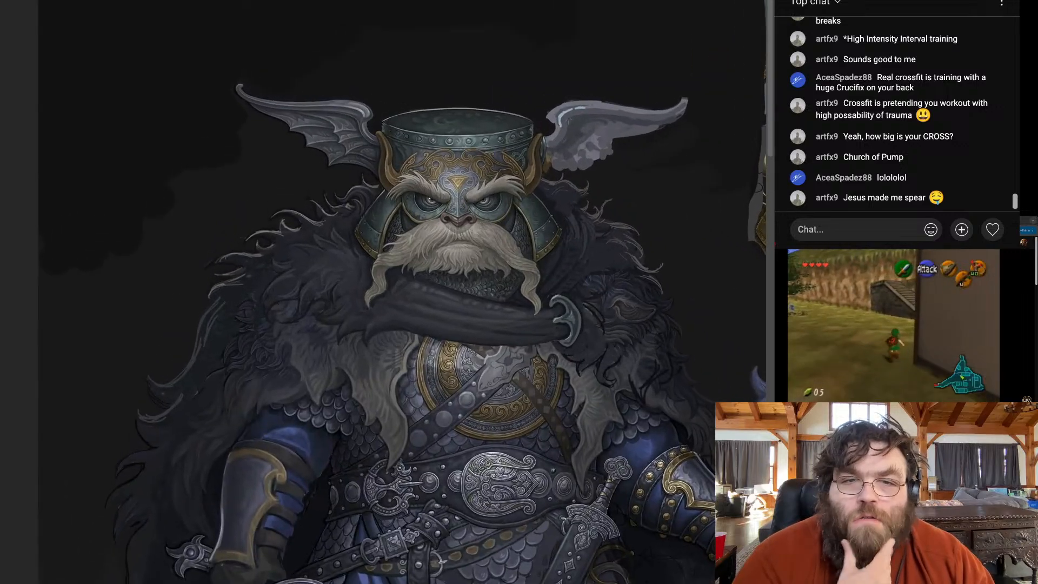
key(ctrl+minus)
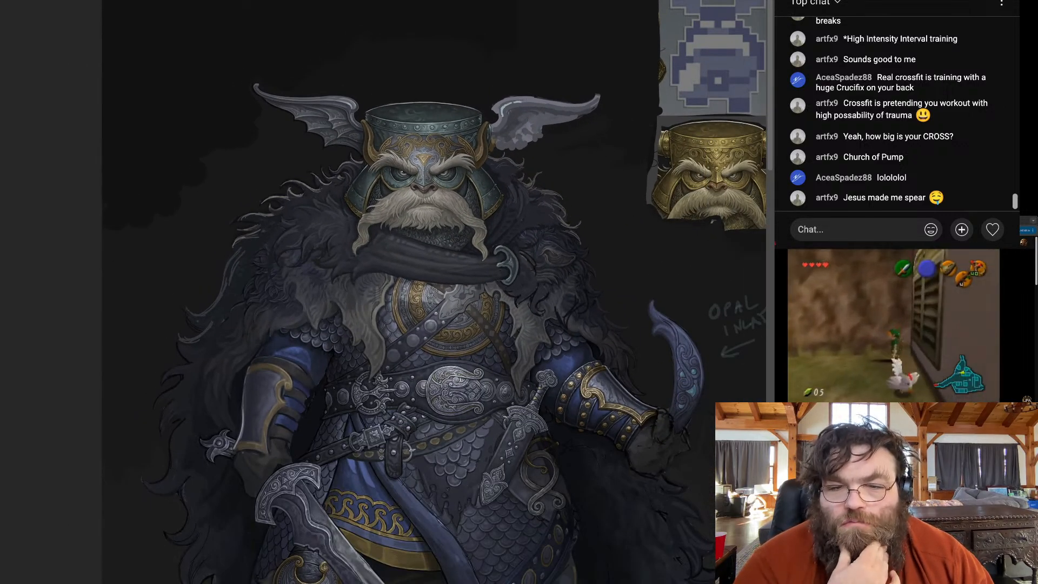
key(ctrl+minus)
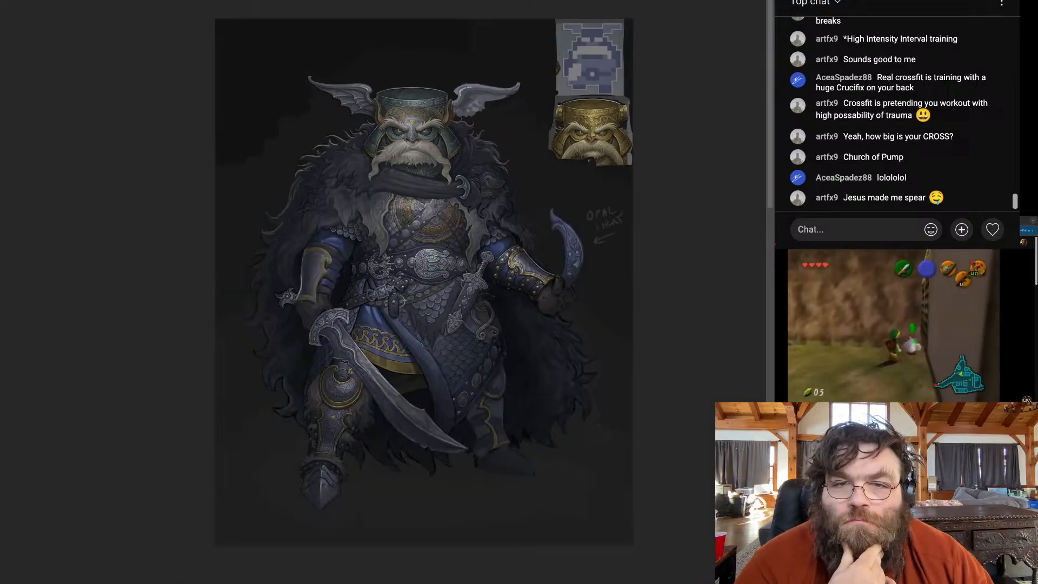
Outline the whole bat-like wing with a freehand selection along the gold horn and trim the selection closer to its scalloped lower edge
scroll(341, 79, up, 6)
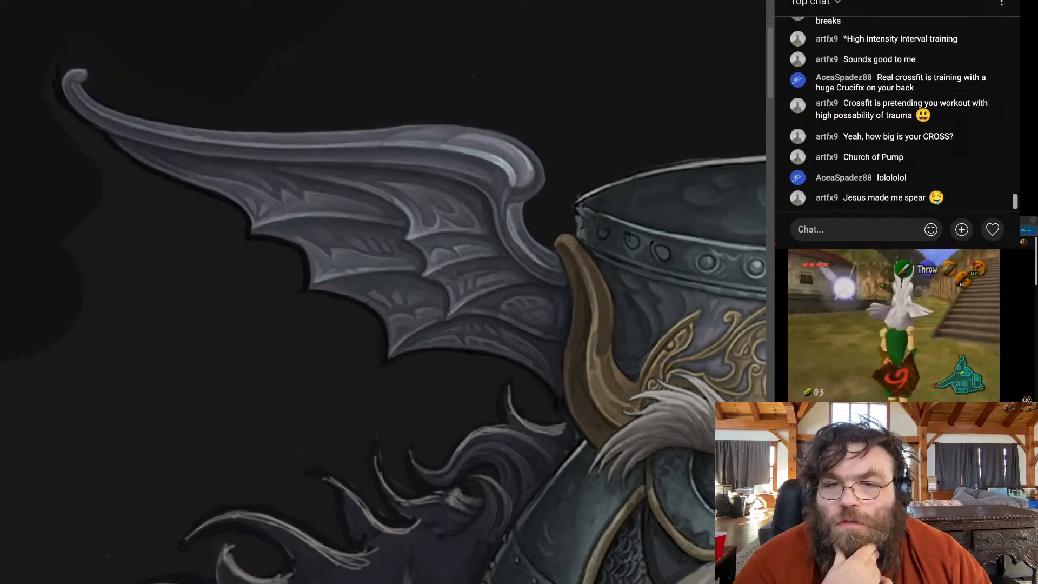
drag(113, 61, 52, 86)
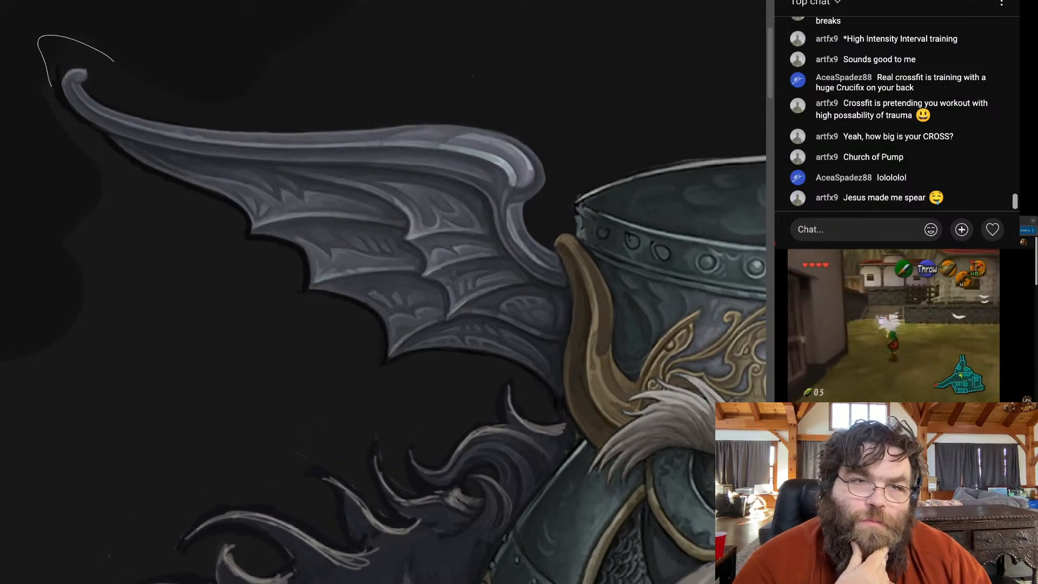
key(ctrl+z)
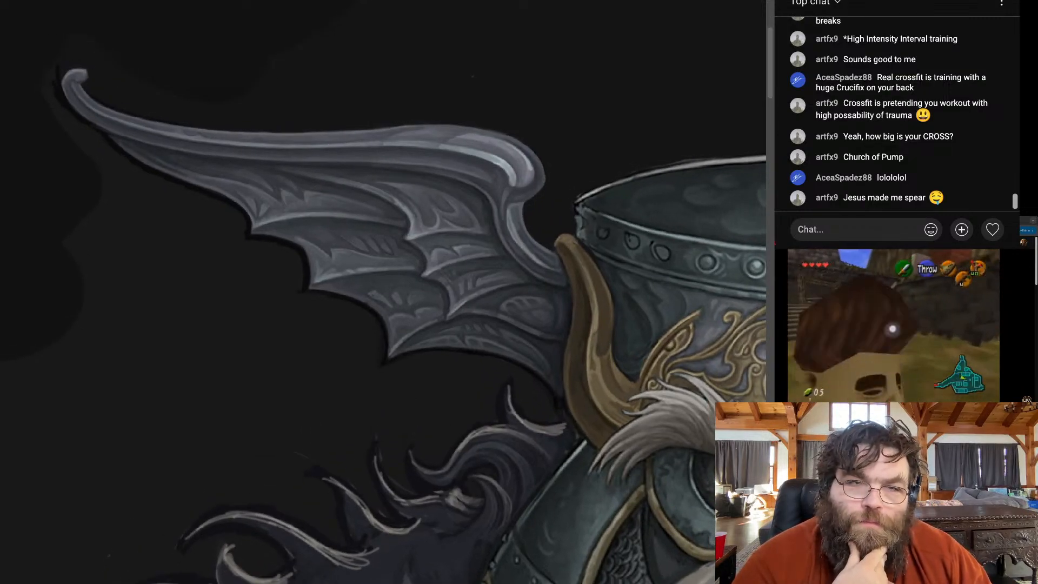
mouse_move(114, 46)
mouse_down()
mouse_move(60, 49)
mouse_move(125, 179)
mouse_move(349, 361)
mouse_move(508, 374)
mouse_move(562, 400)
mouse_up()
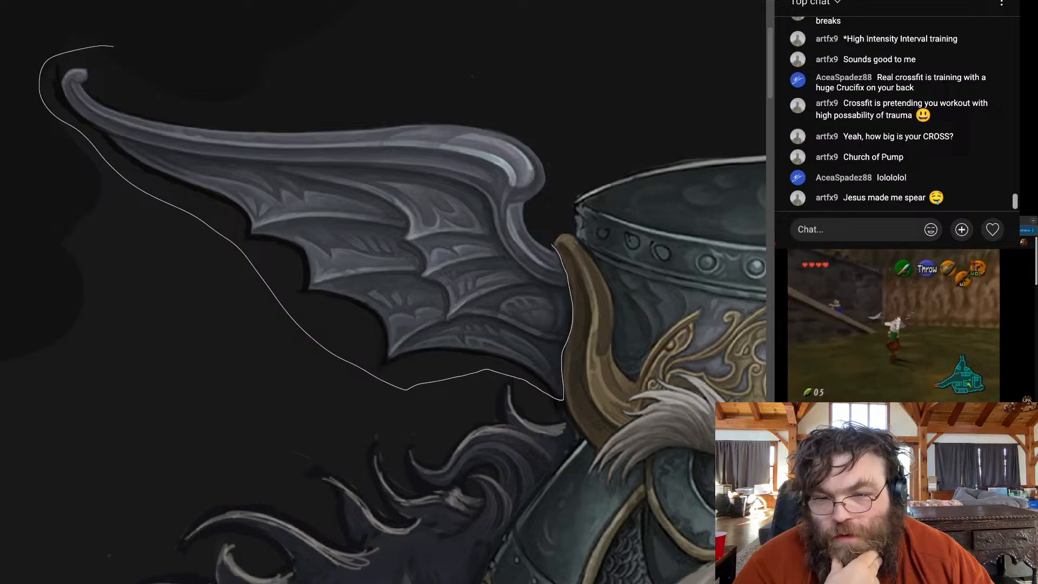
mouse_move(551, 245)
mouse_down()
mouse_move(546, 123)
mouse_move(216, 50)
mouse_up()
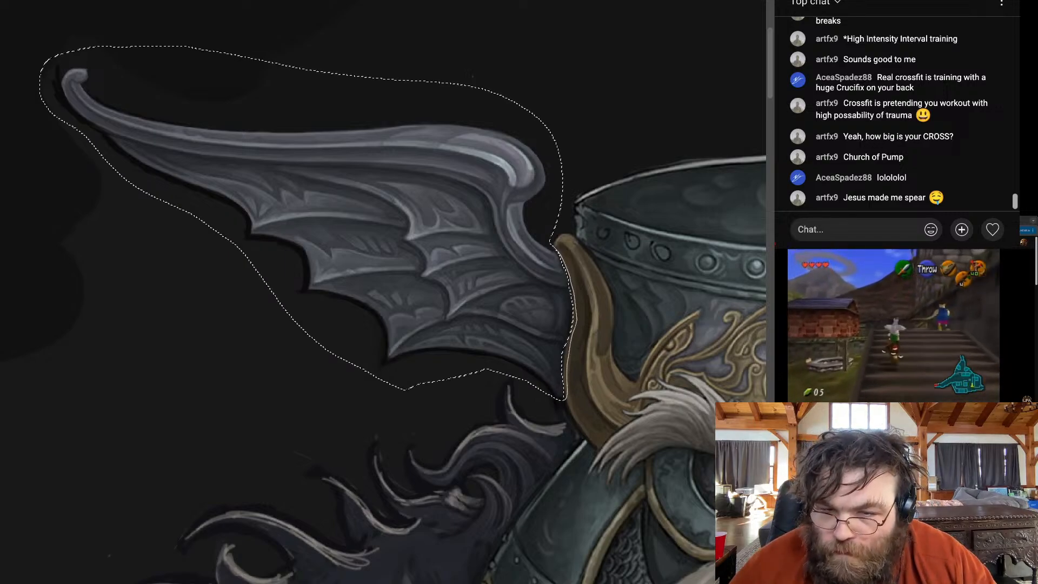
mouse_move(469, 379)
mouse_down()
mouse_move(351, 378)
mouse_move(411, 403)
mouse_up()
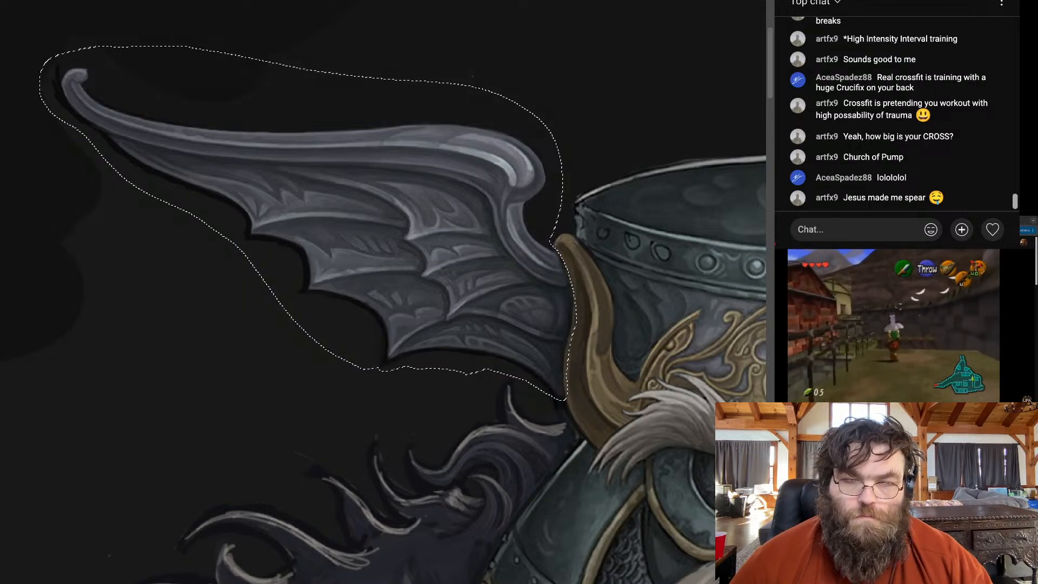
mouse_move(355, 377)
mouse_down()
mouse_move(271, 278)
mouse_move(303, 393)
mouse_up()
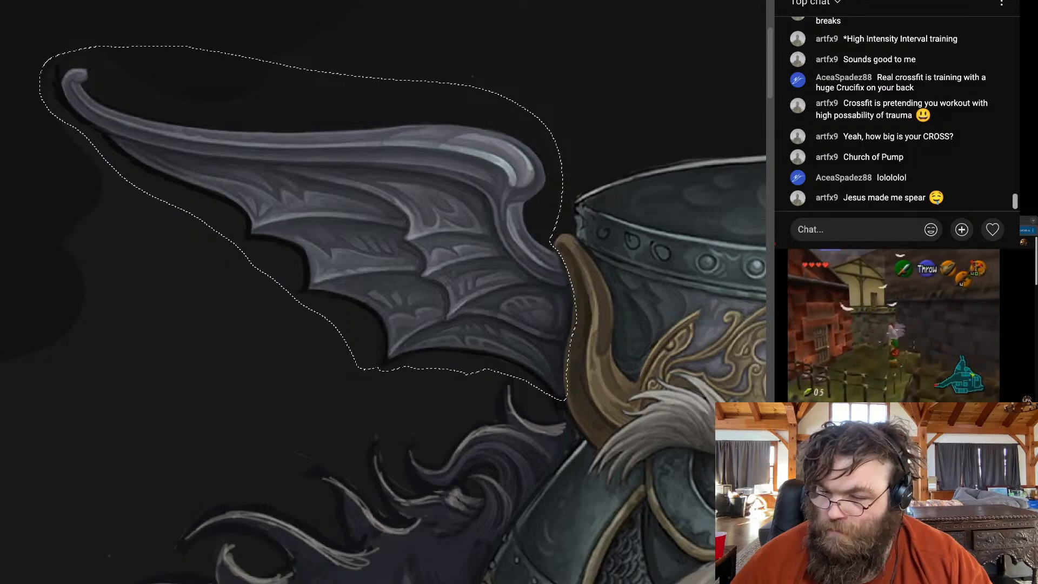
Trim the bat-like wing's selection closer to its curled tip and along its upper leading edge
key(ctrl+d)
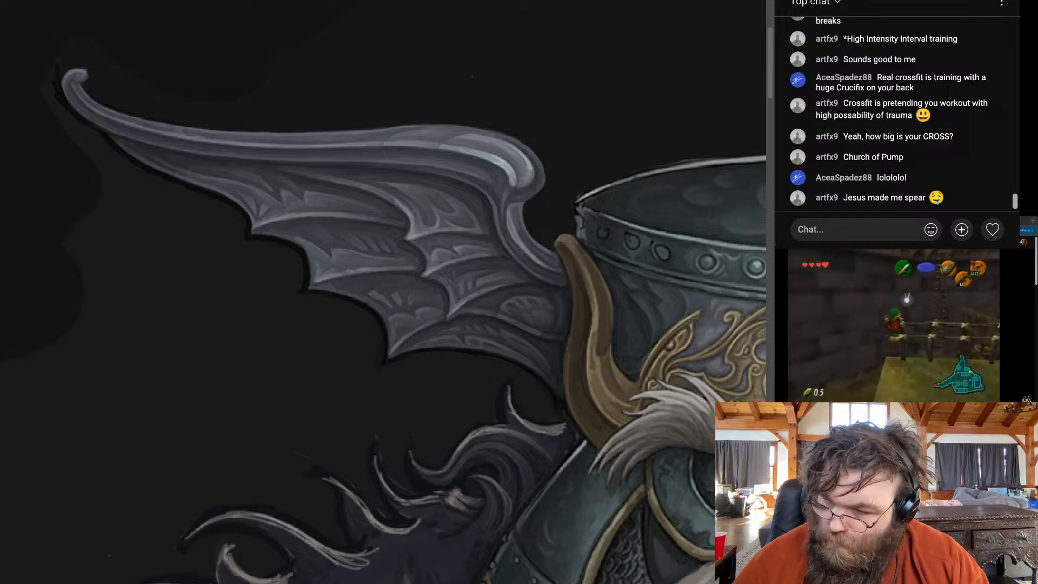
key(ctrl+shift+d)
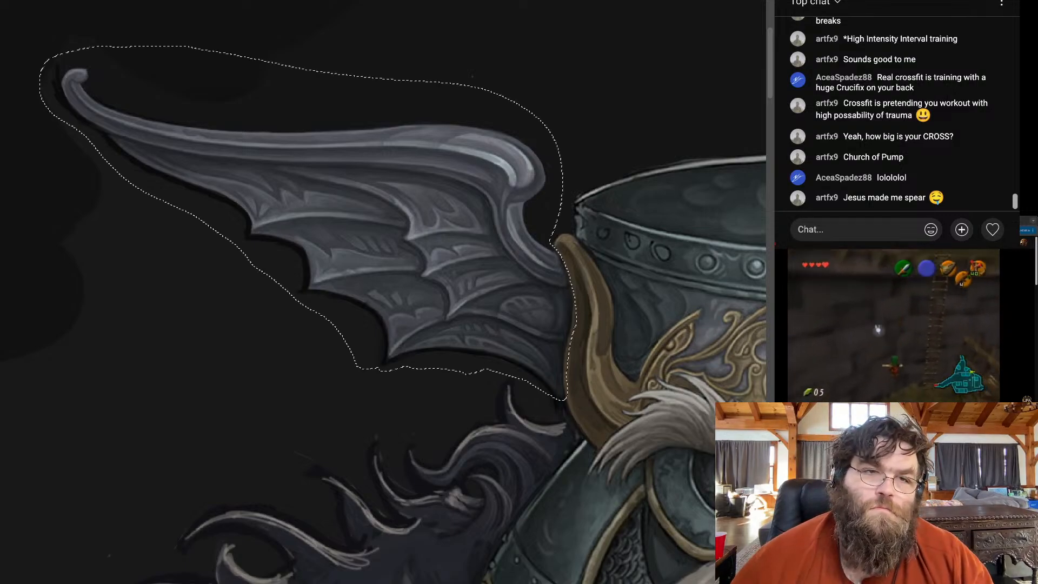
mouse_move(74, 39)
mouse_down()
mouse_move(157, 92)
mouse_move(469, 108)
mouse_move(536, 87)
mouse_move(65, 13)
mouse_move(74, 39)
mouse_up()
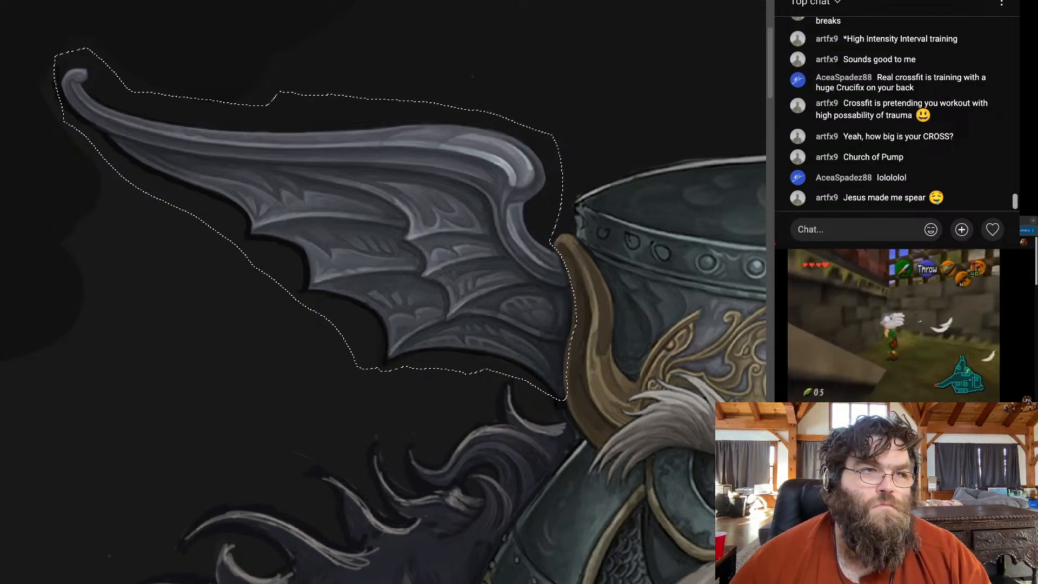
key(ctrl+d)
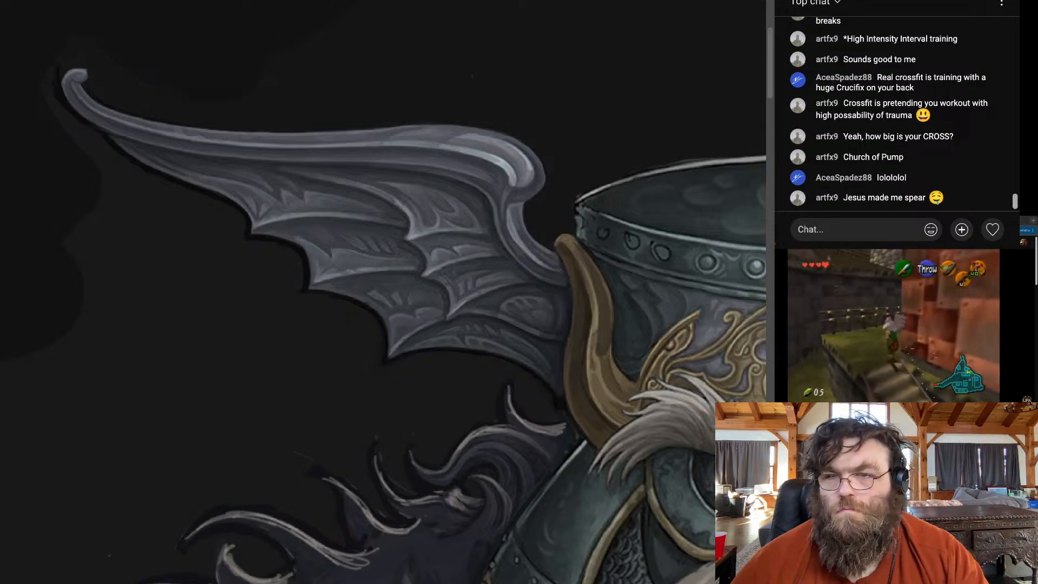
Mirror a copy of the finished wing horizontally and place it on the helmet's opposite side, over the rough wing
key(ctrl+0)
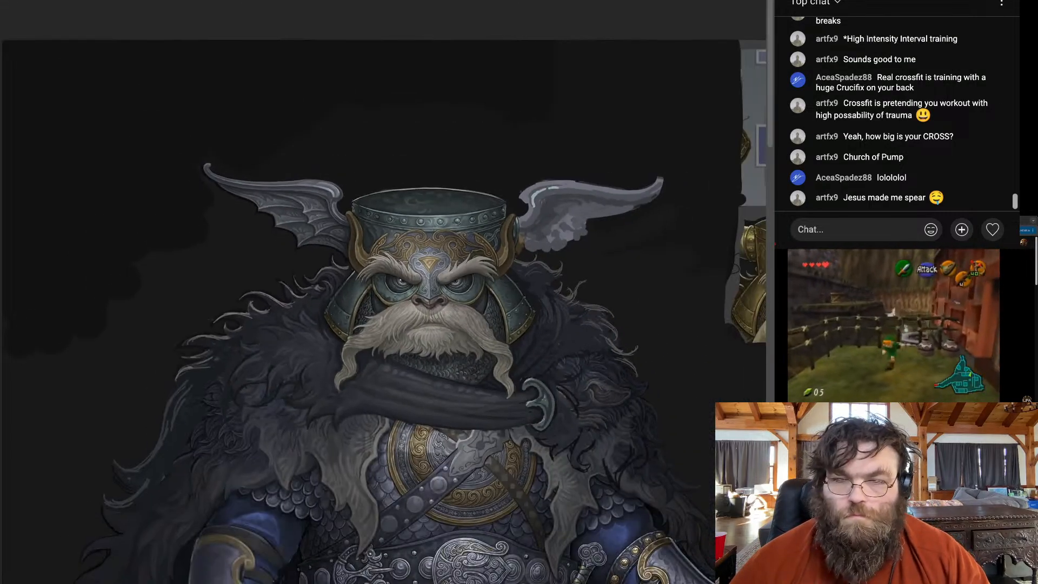
key(ctrl+plus)
key(ctrl+t)
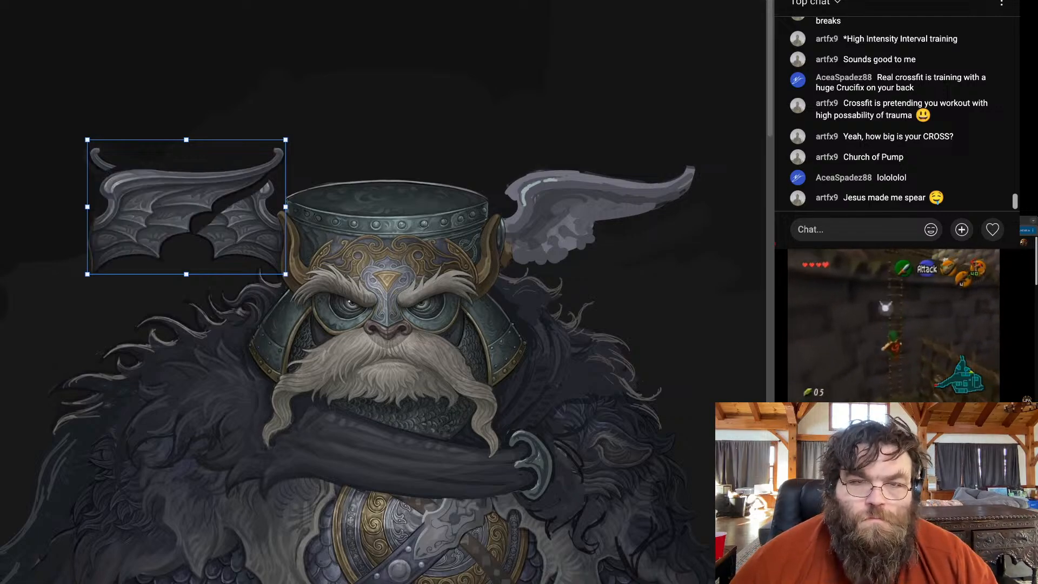
drag(186, 206, 594, 206)
key(Return)
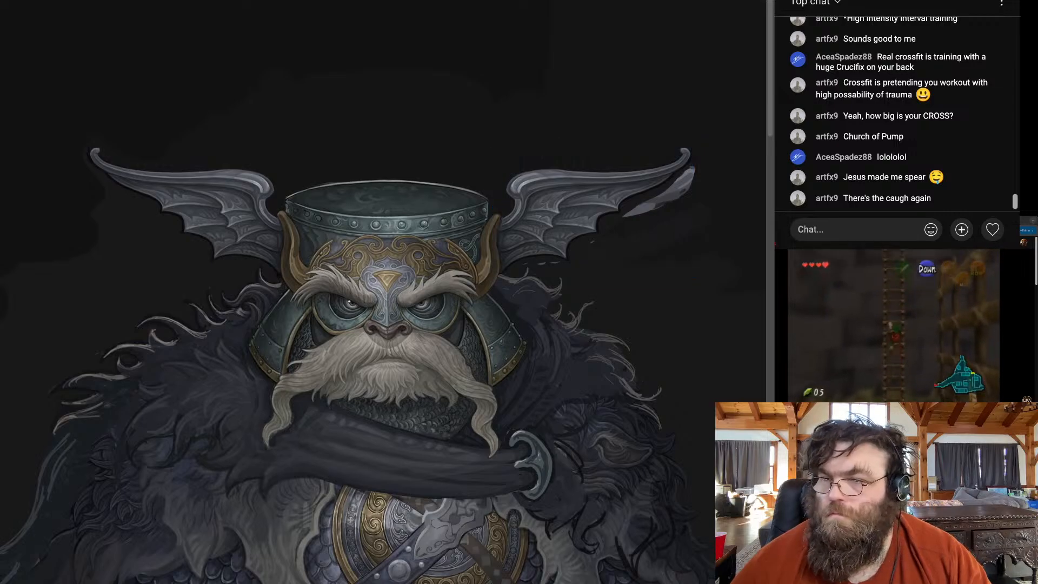
Check how the mirrored wing reads on the whole figure and compare it with the rough painted wing
key(ctrl+0)
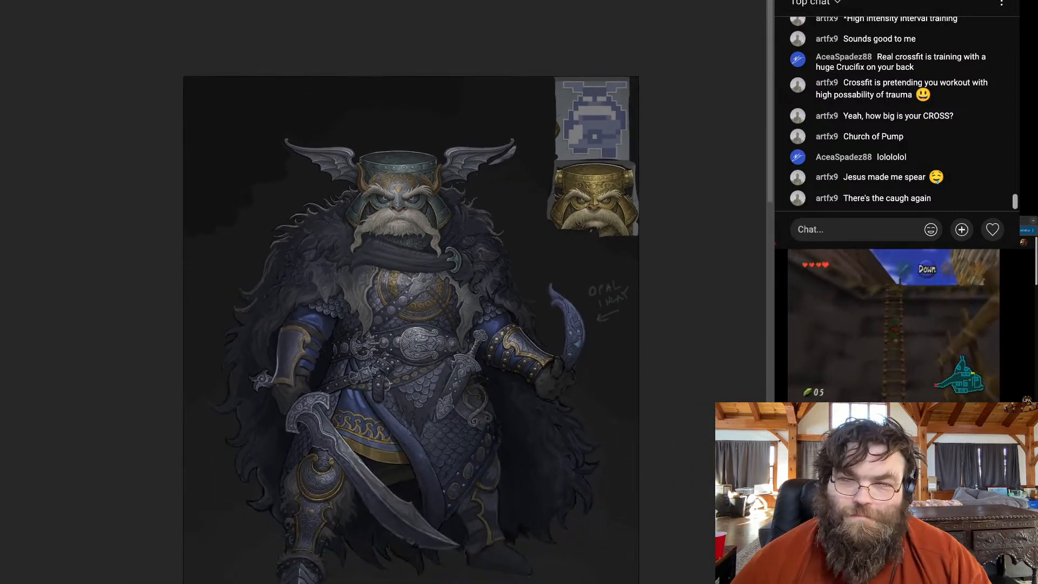
key(ctrl+plus)
key(ctrl+plus)
key(ctrl+minus)
key(ctrl+minus)
key(ctrl+minus)
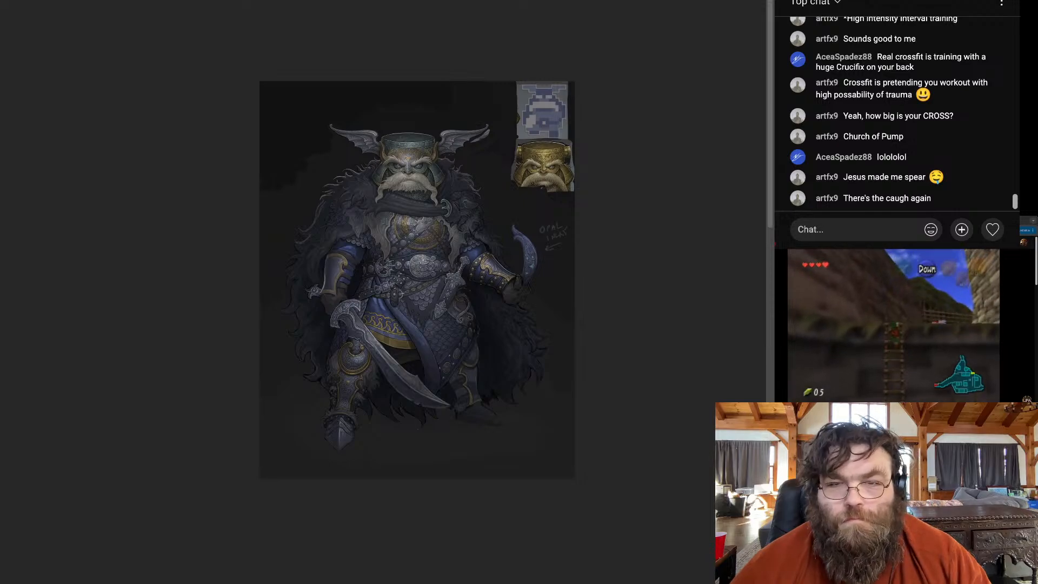
key(ctrl+plus)
scroll(476, 108, up, 4)
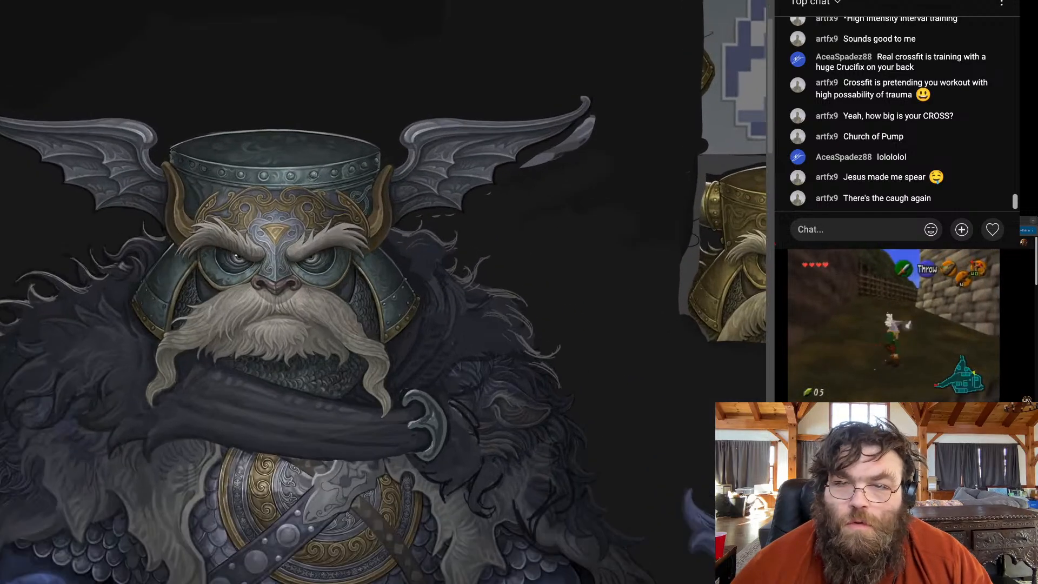
key(ctrl+plus)
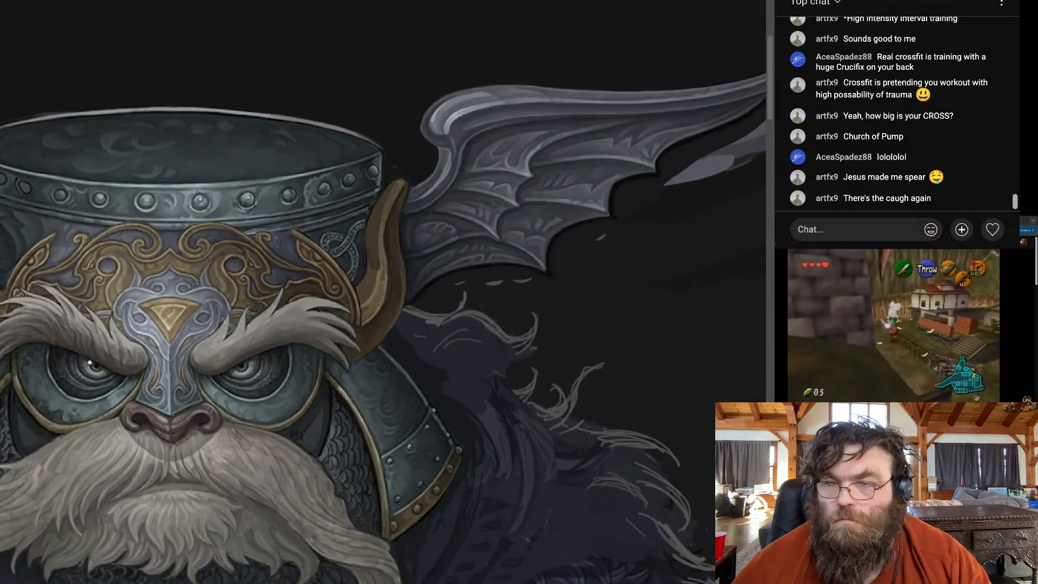
key(ctrl+z)
key(ctrl+shift+z)
key(ctrl+z)
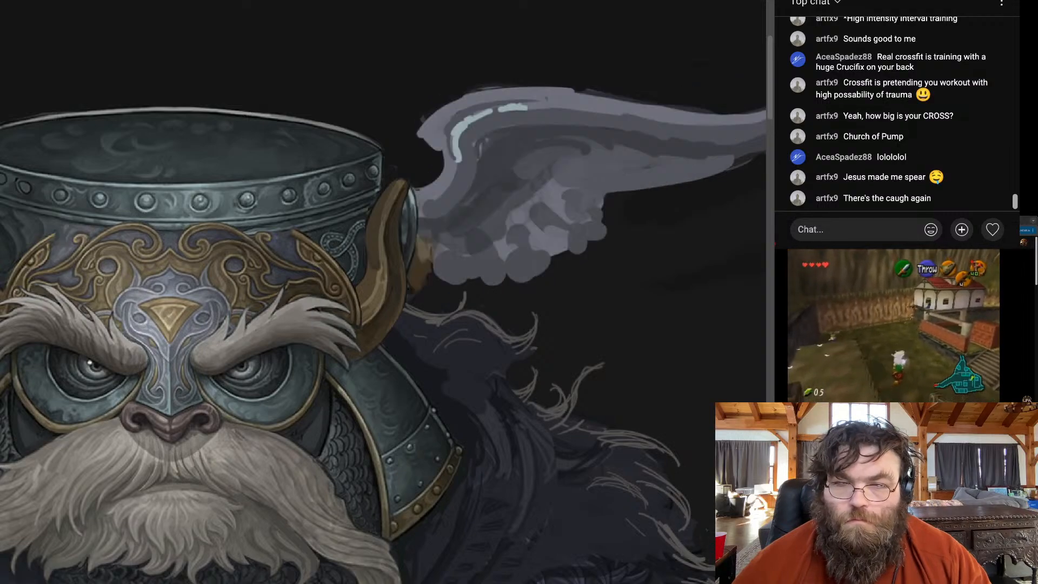
key(ctrl+shift+z)
Transform the mirrored wing so its outer part sits slightly lower, and compare its placement with the rough wing beneath
key(ctrl+t)
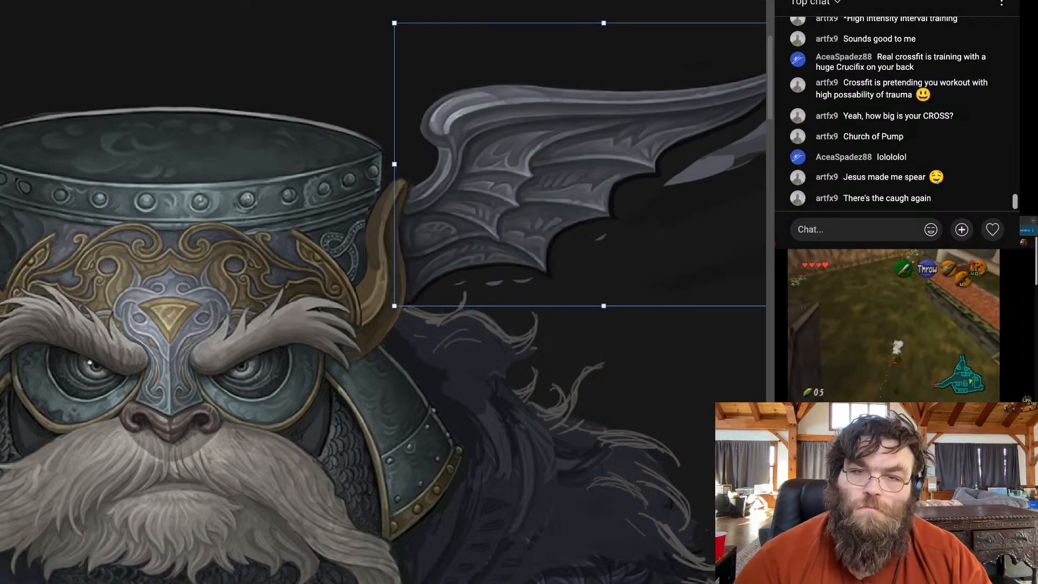
drag(568, 173, 565, 177)
key(Return)
key(ctrl+comma)
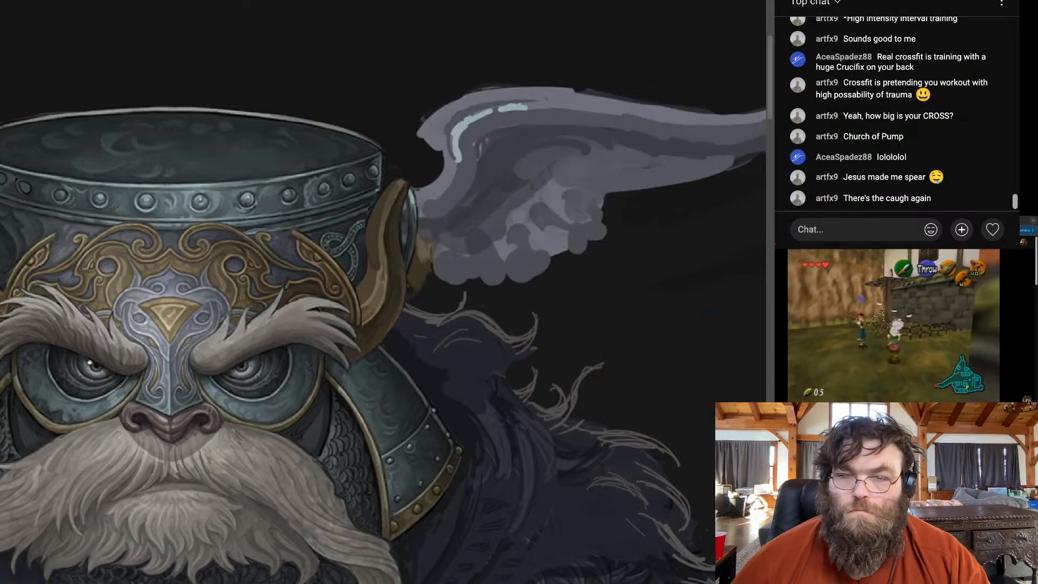
key(ctrl+comma)
key(ctrl+comma)
key(ctrl+comma)
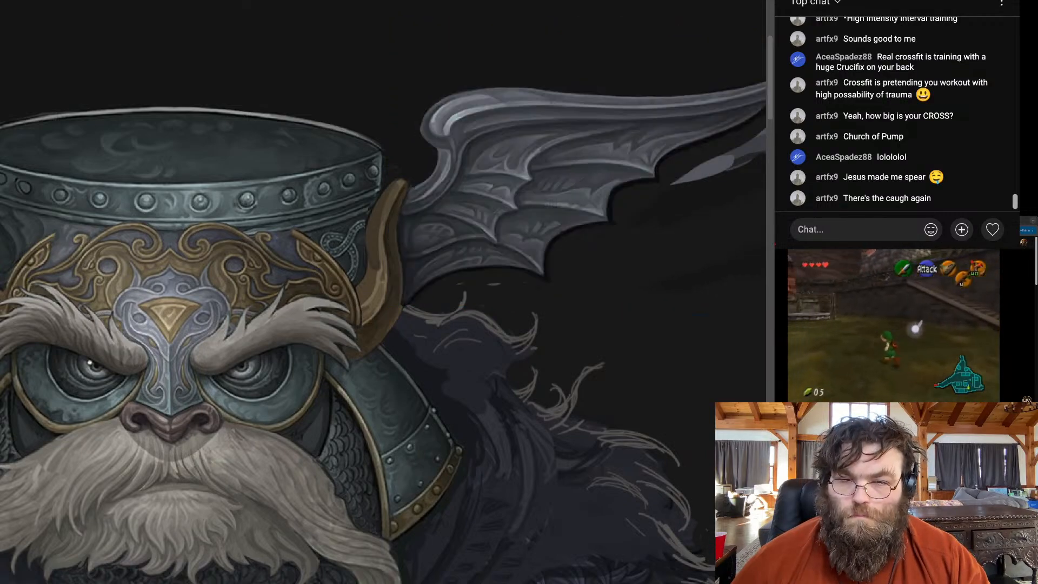
Nudge the mirrored wing slightly outward from the gold horn, checking its alignment against the rough wing
key(ctrl+t)
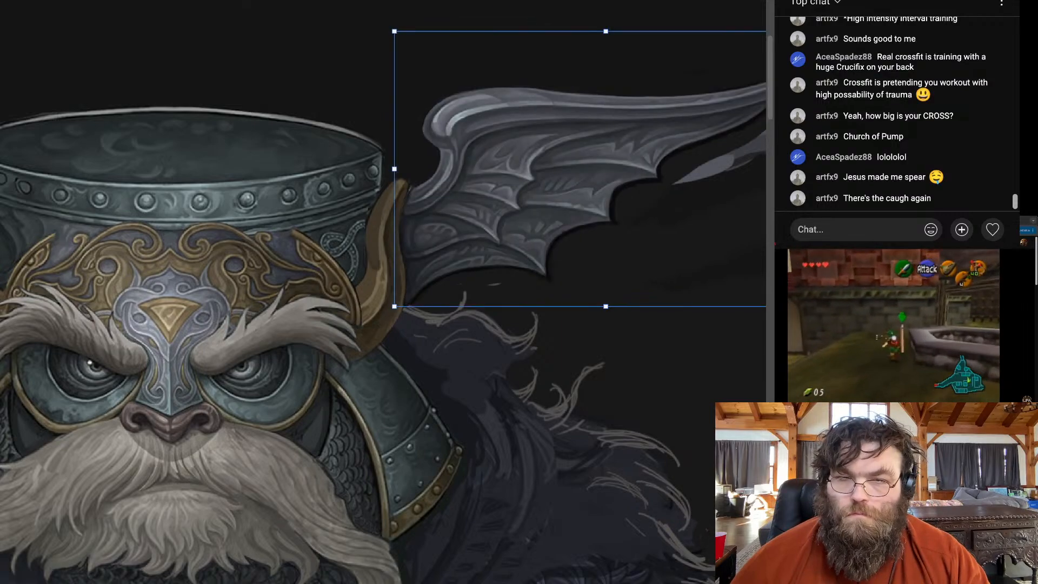
key(Down)
key(ctrl+comma)
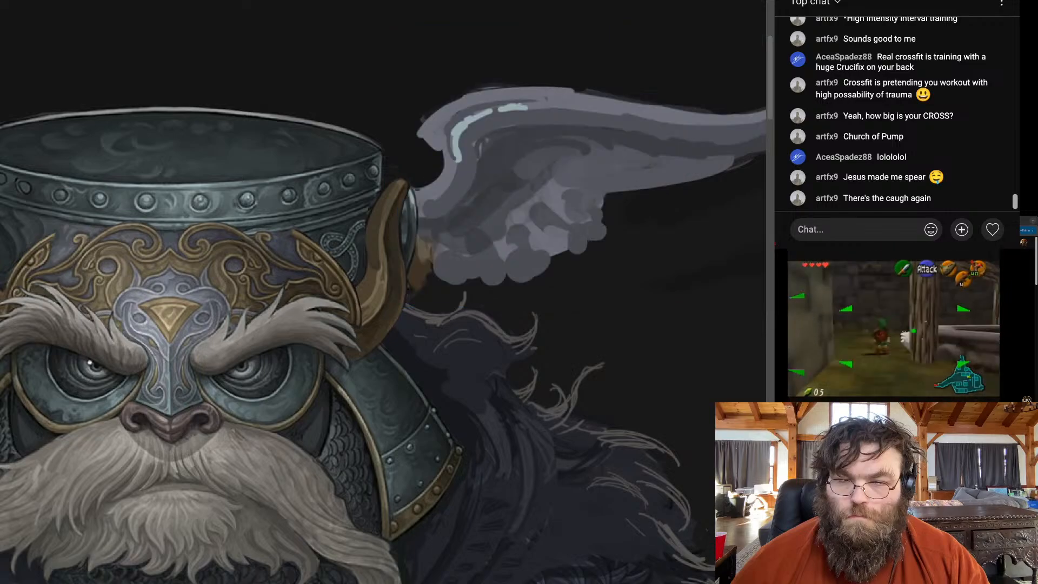
key(ctrl+comma)
key(ctrl+comma)
key(ctrl+comma)
key(Return)
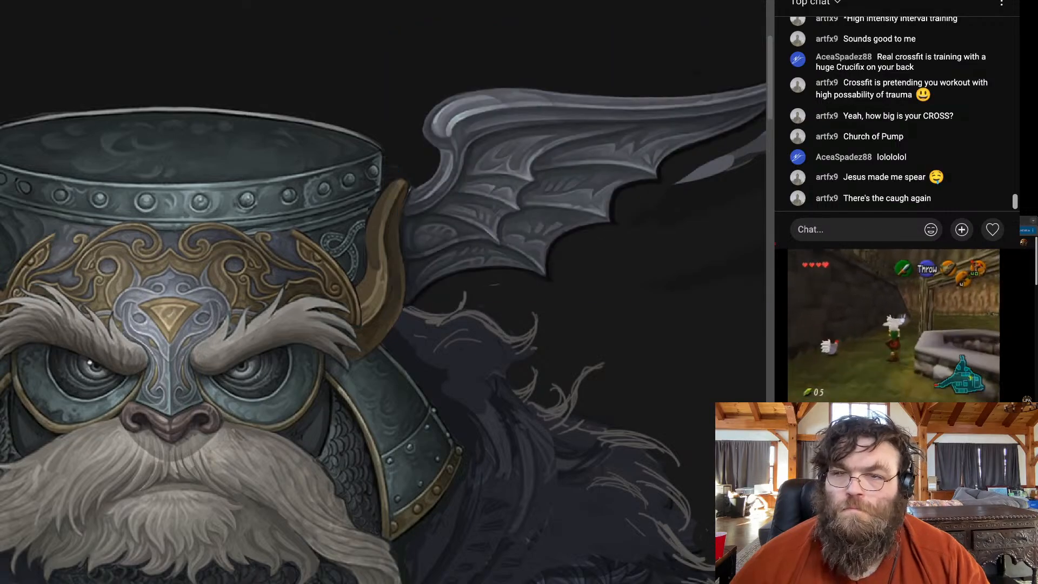
Remove the leftover strip of the rough wing showing beneath the mirrored wing's tip
key(ctrl+0)
scroll(447, 168, up, 8)
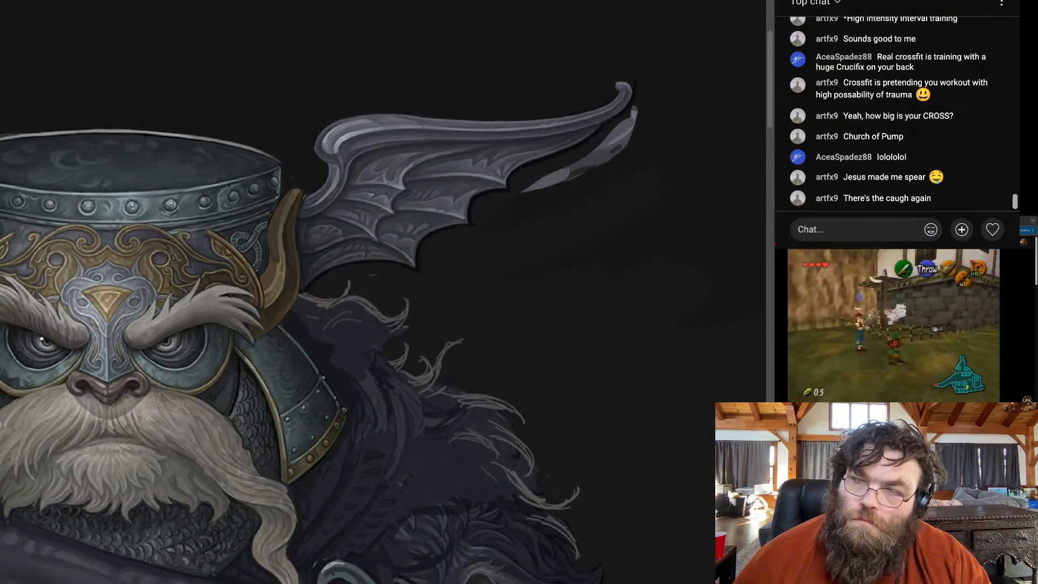
mouse_move(634, 111)
mouse_down()
mouse_move(626, 133)
mouse_move(590, 162)
mouse_move(527, 188)
mouse_up()
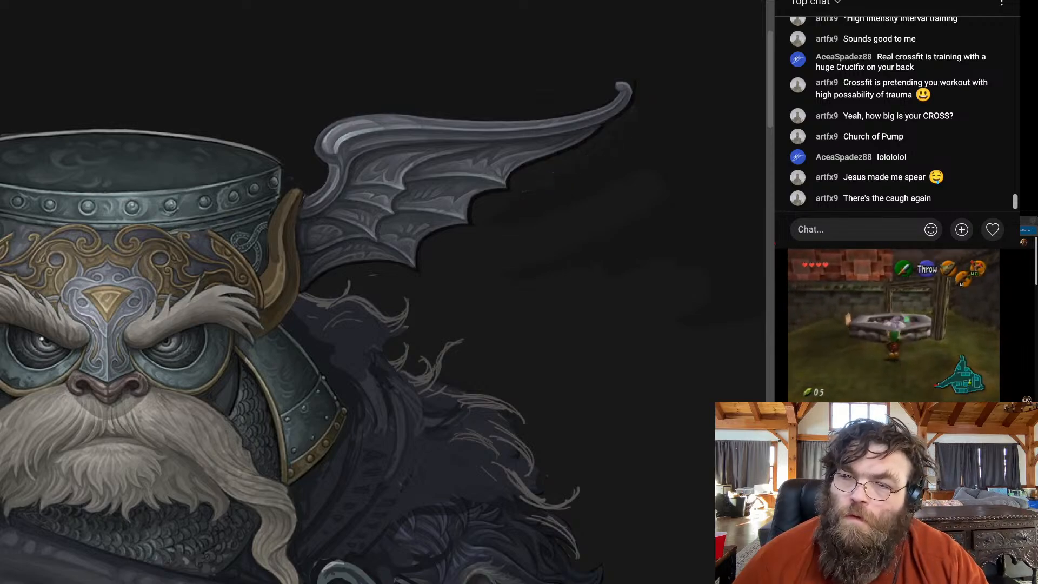
Examine the symmetry of both helmet wings on the whole figure and up close around the face
key(ctrl+0)
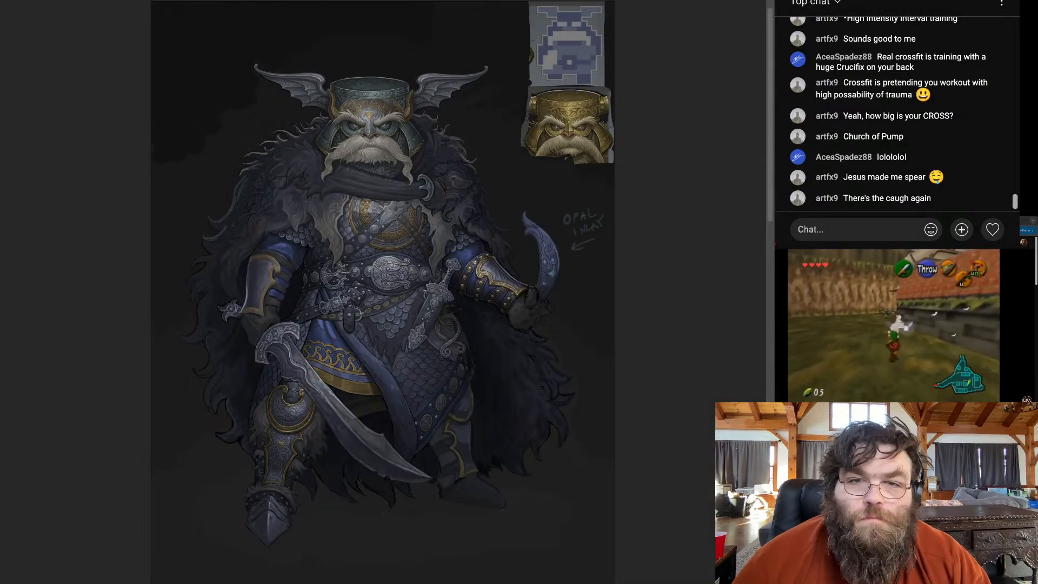
key(ctrl+alt+0)
key(ctrl+0)
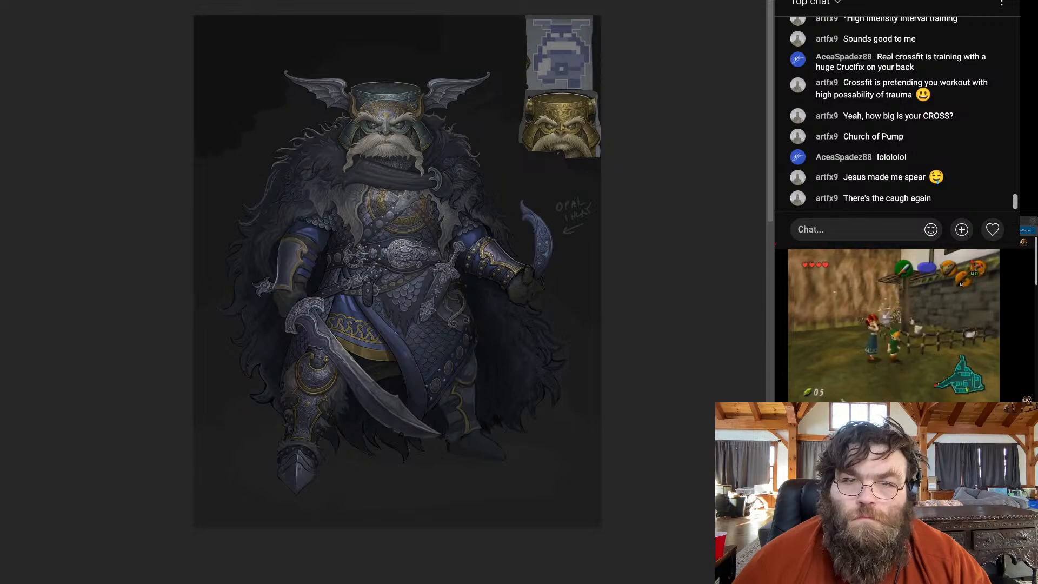
scroll(384, 84, up, 3)
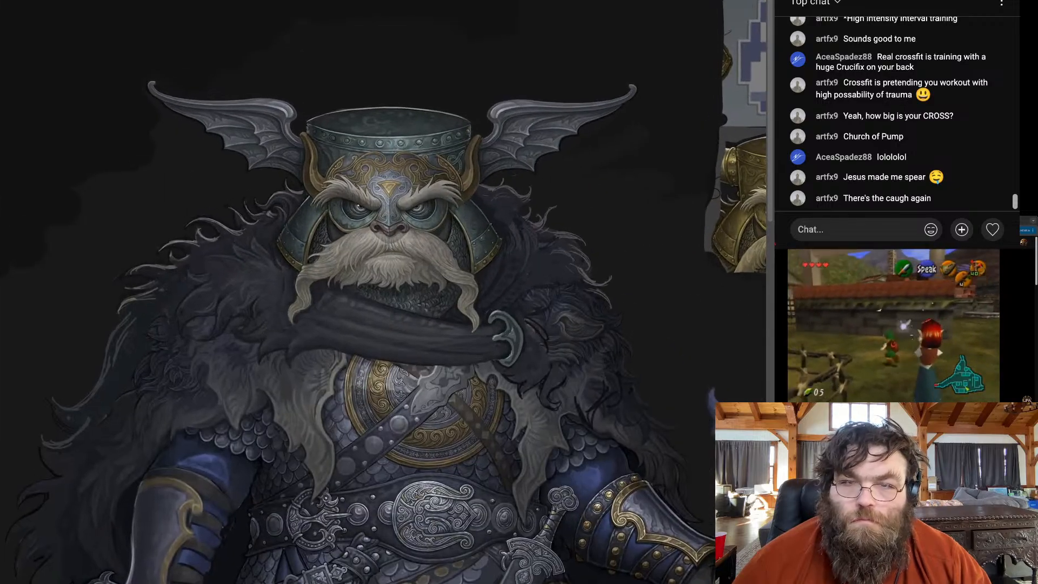
scroll(384, 292, down, 3)
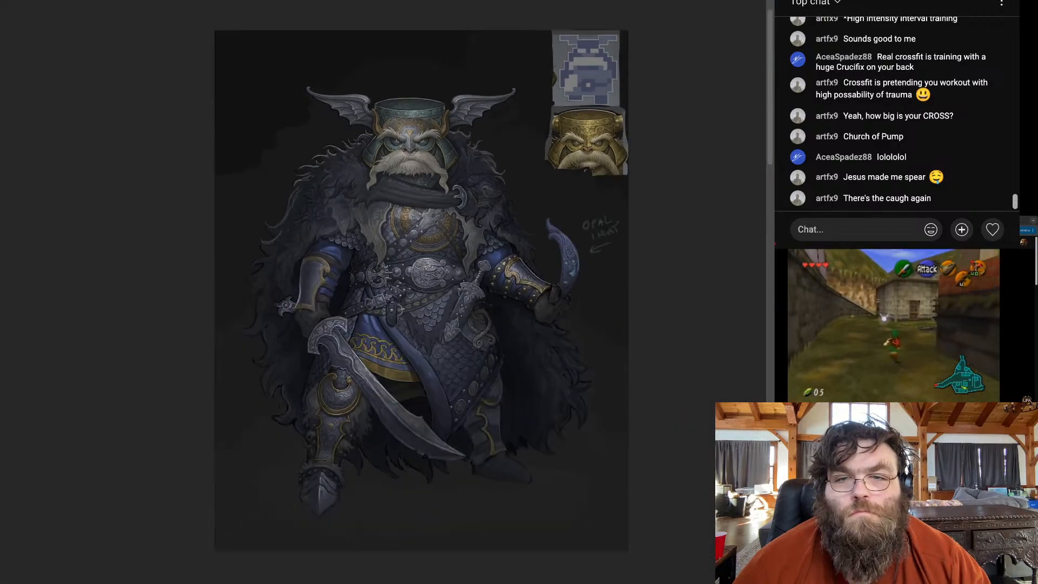
scroll(426, 93, up, 3)
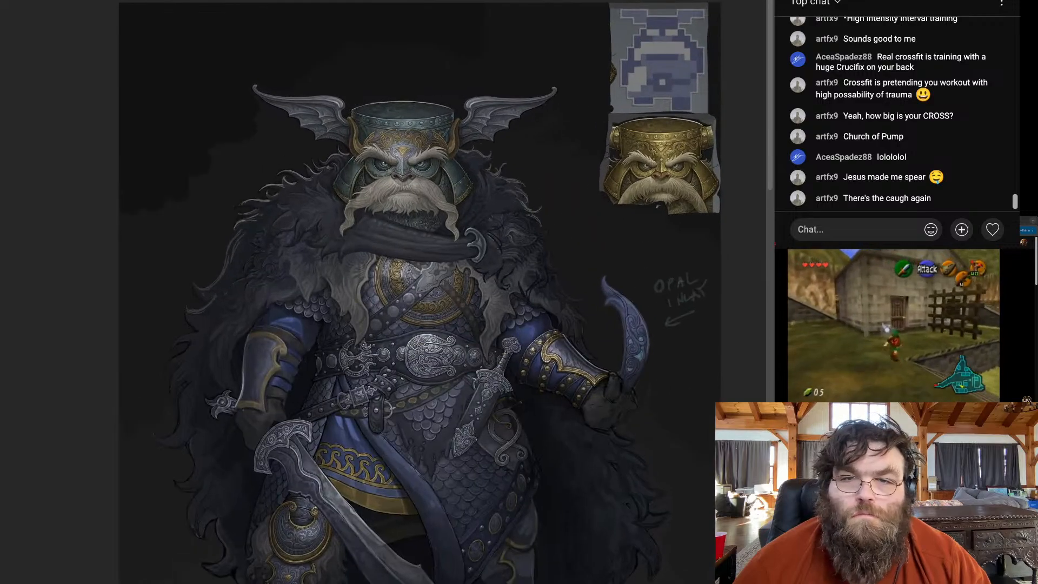
scroll(384, 292, up, 3)
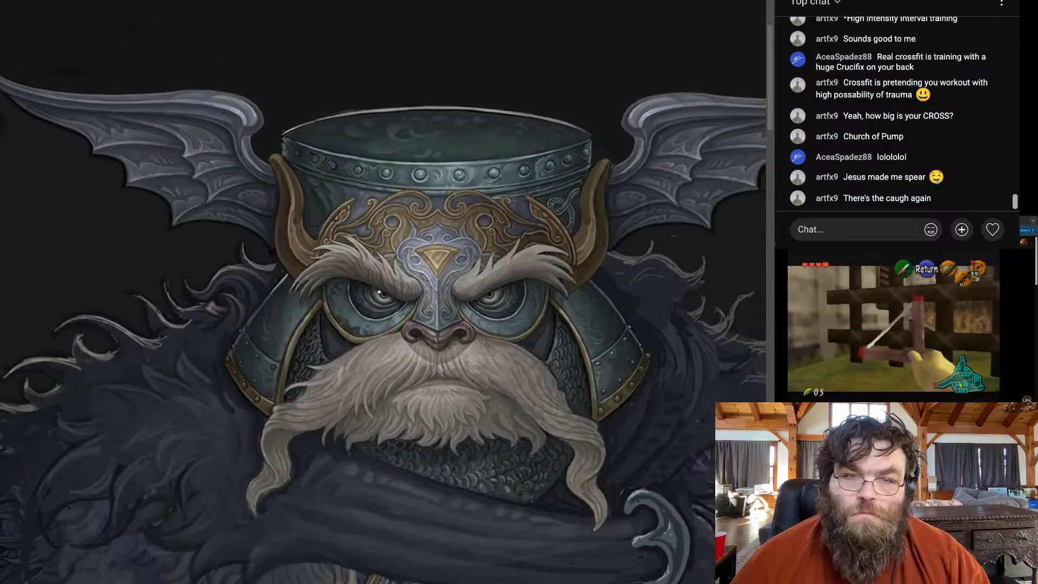
scroll(384, 292, down, 1)
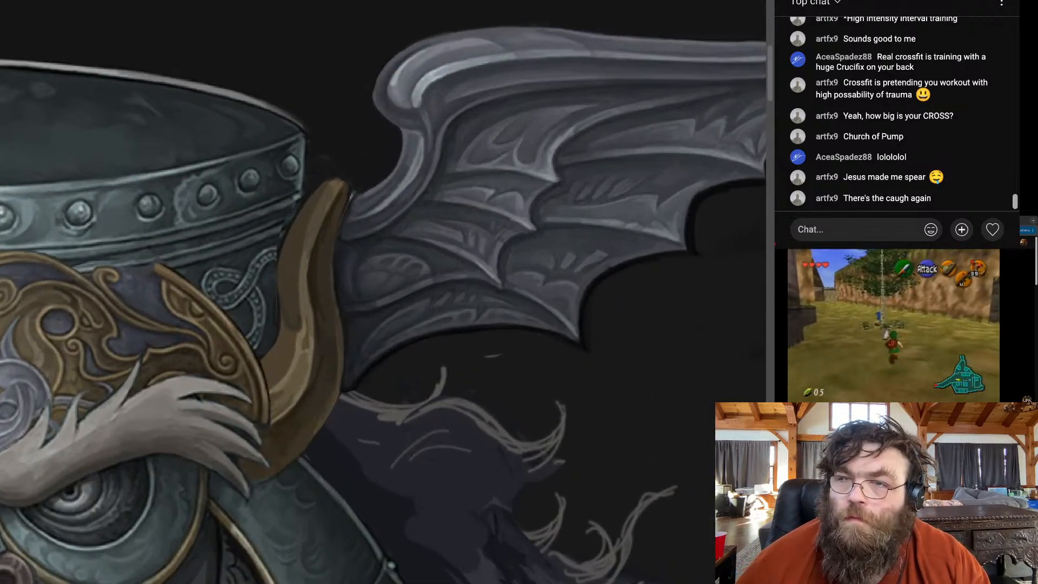
Rotate the mirrored wing slightly so its tip rises, and tuck its root closer behind the gold horn
key(ctrl+t)
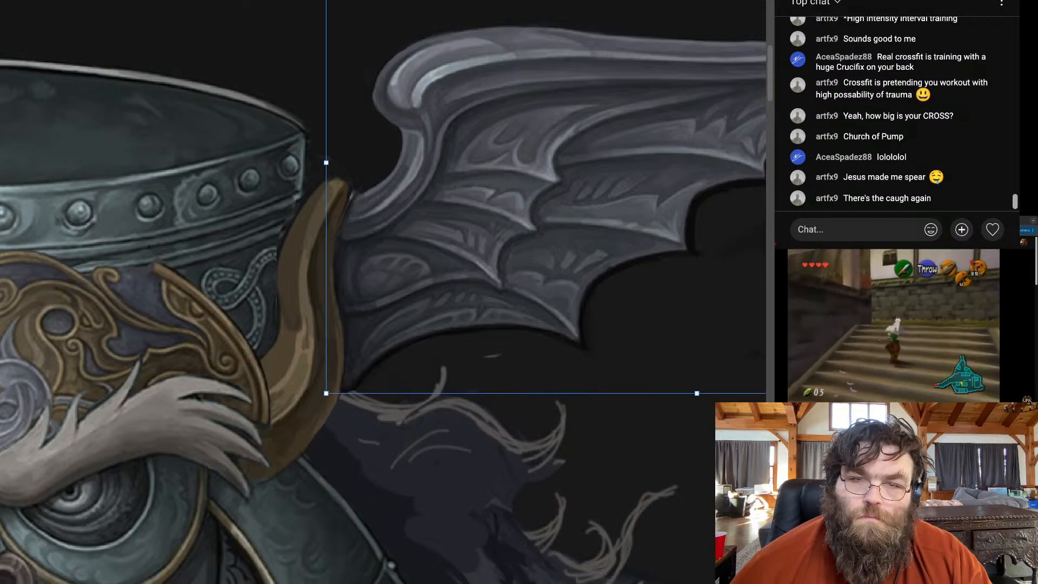
drag(326, 393, 325, 396)
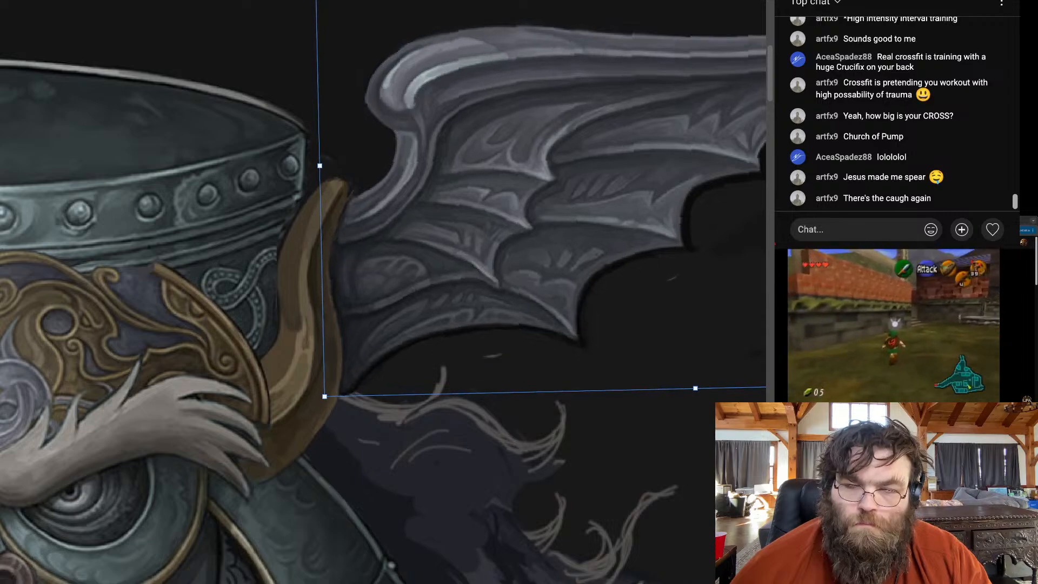
key(Return)
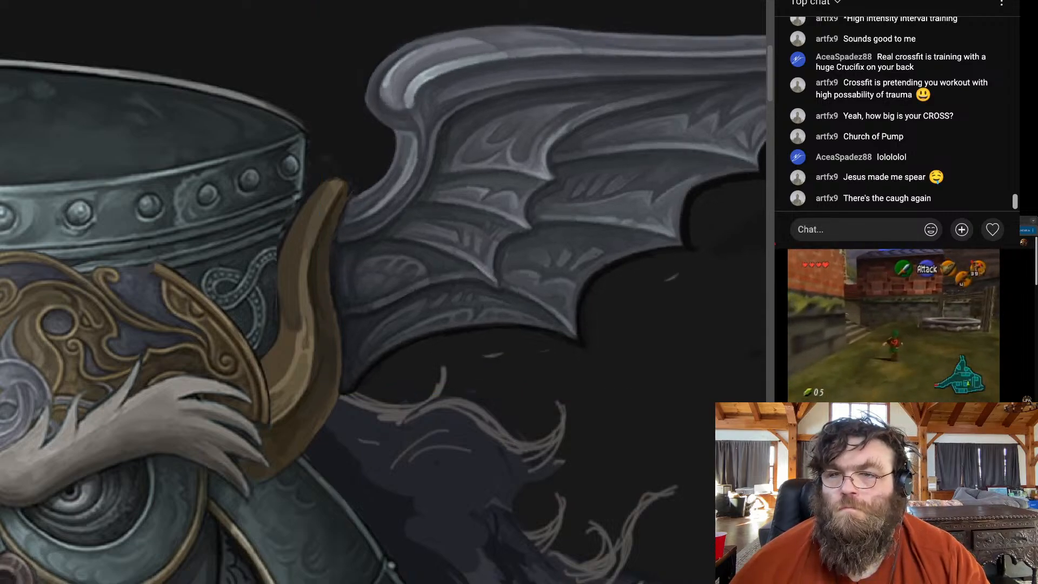
Mark a rectangular area above the two helmet wings, and replace it with a rectangular selection over the brow ornament and eyes
key(ctrl+0)
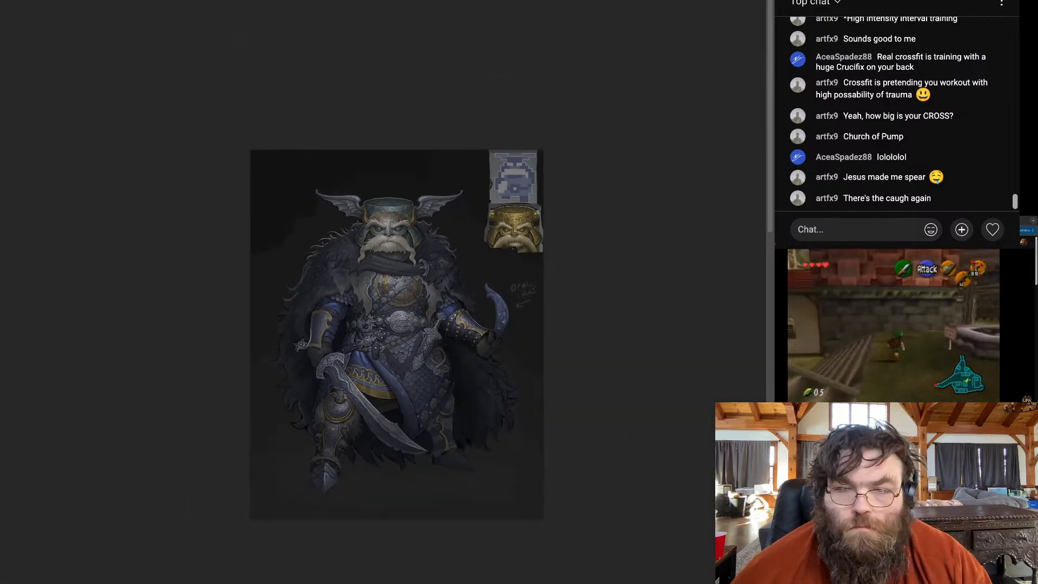
scroll(368, 455, up, 3)
scroll(381, 283, down, 2)
scroll(398, 84, up, 6)
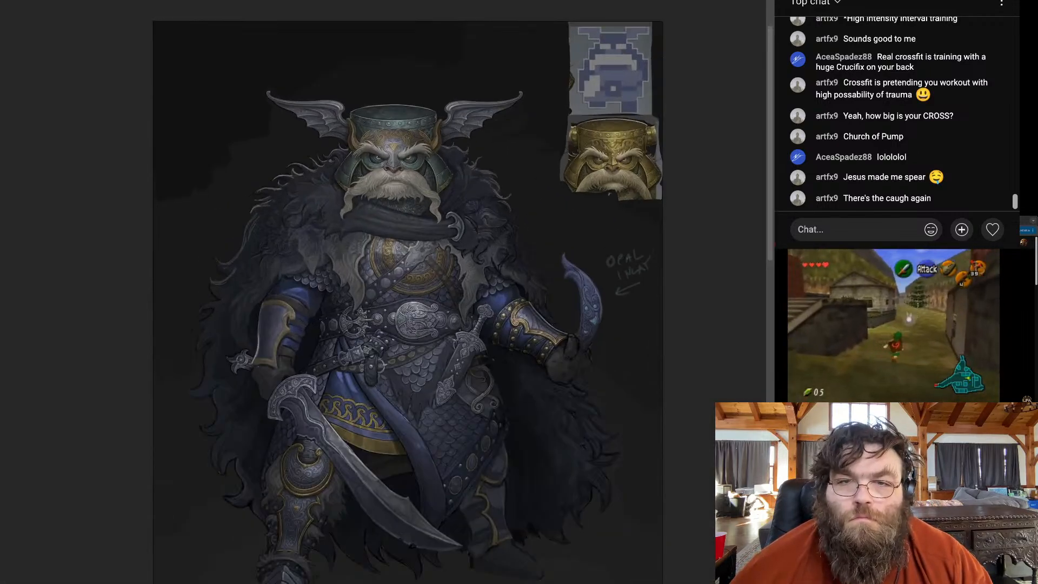
scroll(402, 95, up, 1)
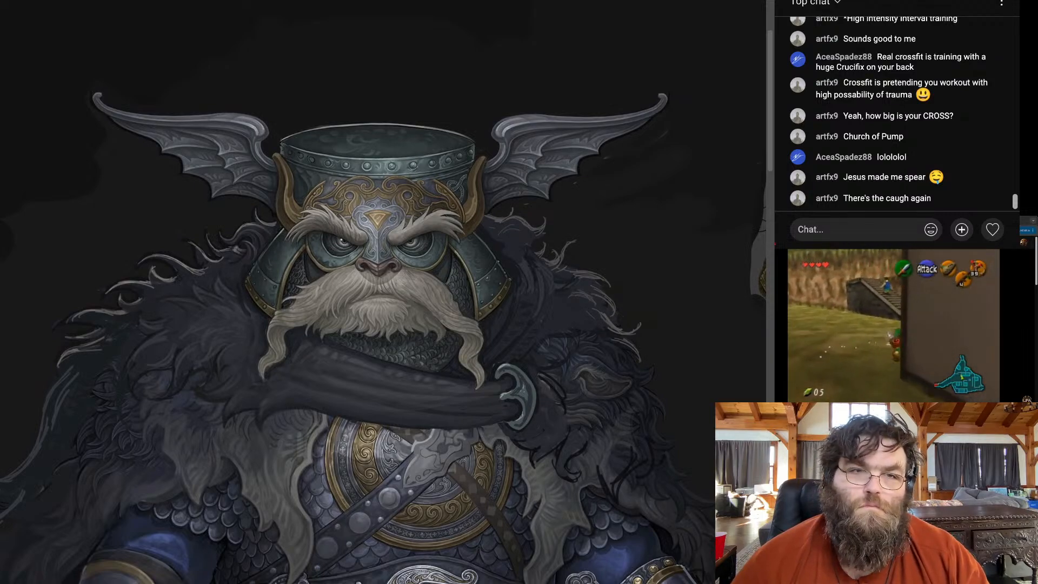
drag(66, 19, 692, 89)
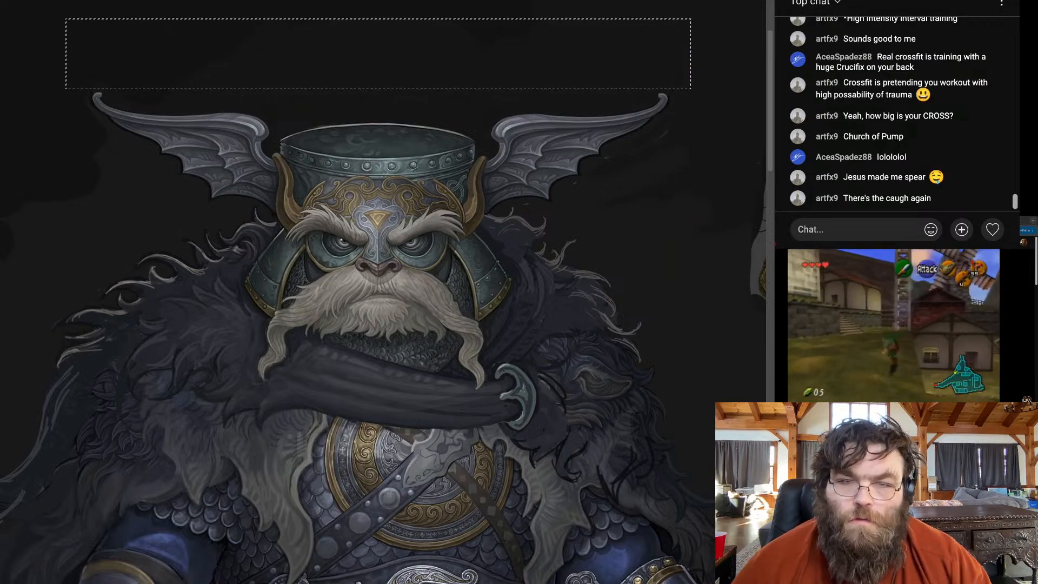
drag(276, 178, 471, 254)
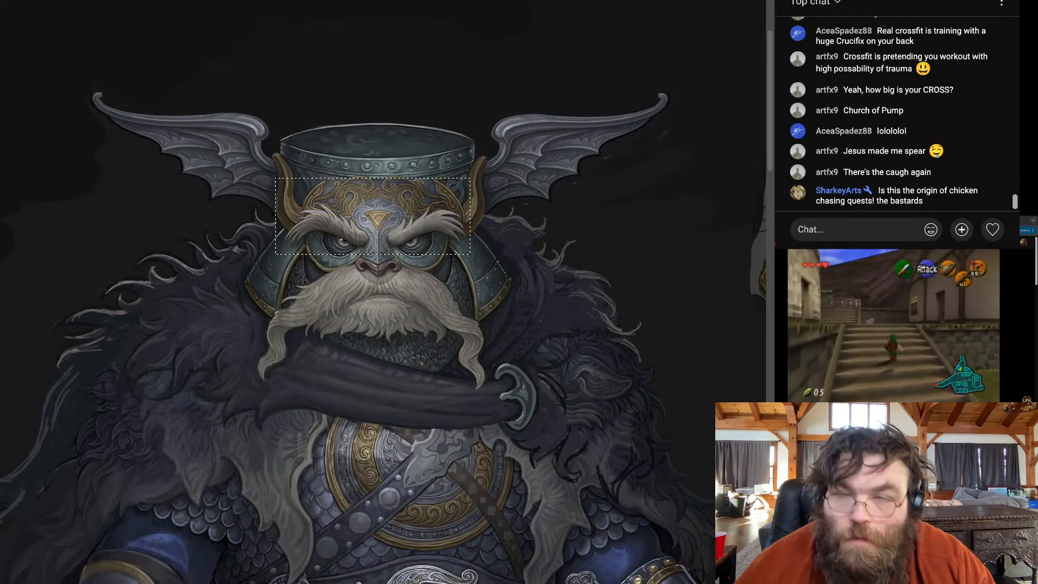
Clear the rectangular selection over the brow ornament and eyes, and frame the helmet wing on the warrior's left side
key(ctrl+d)
key(ctrl+minus)
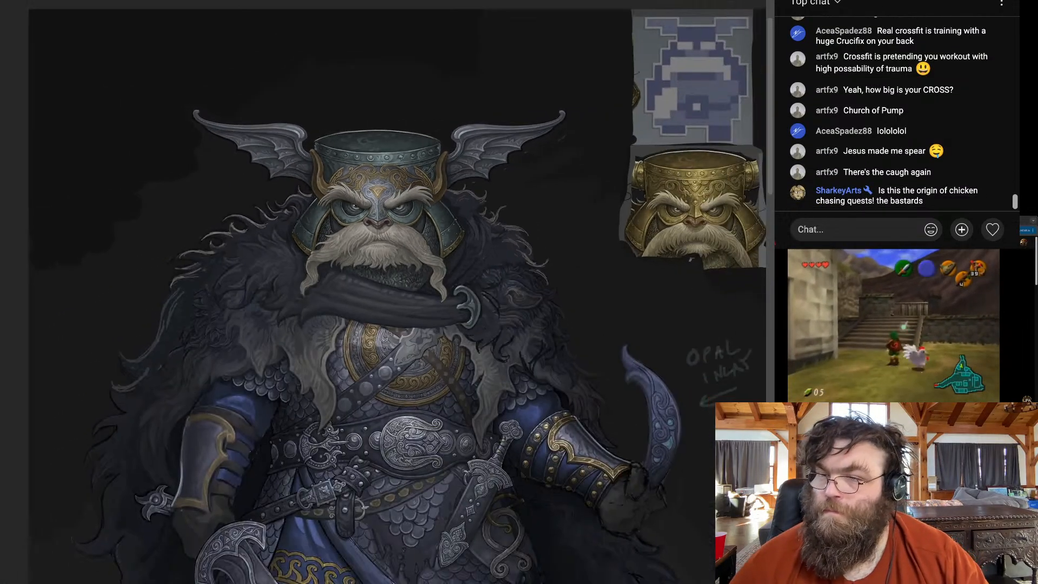
key(ctrl+plus)
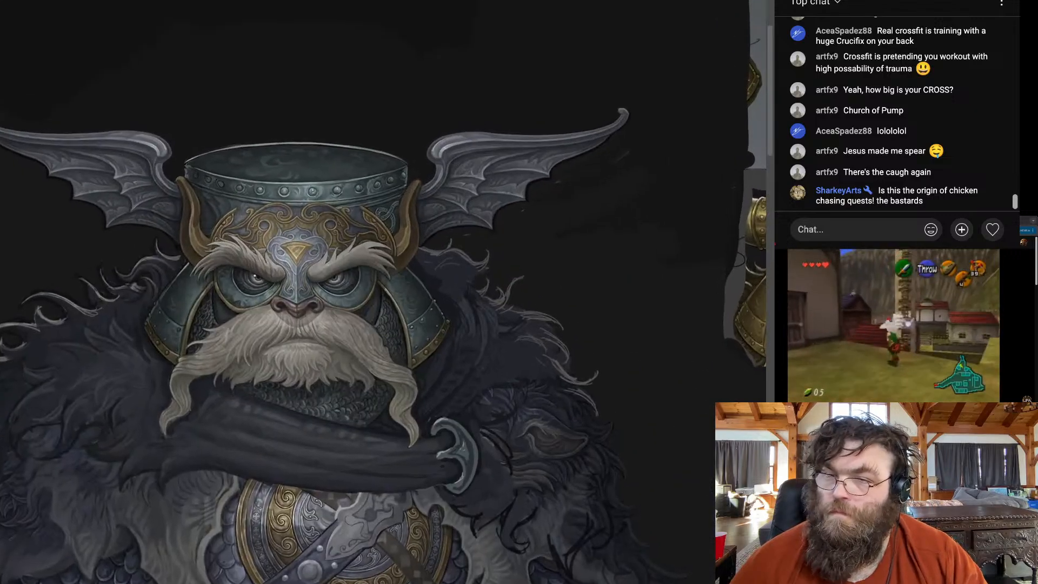
key(ctrl+plus)
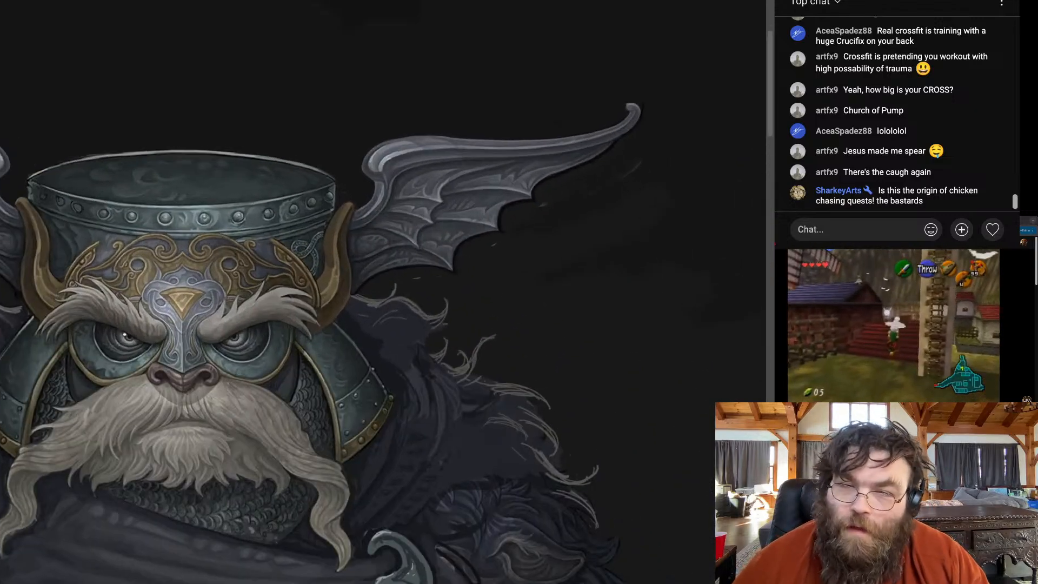
Compare the mirrored wing with the rough wing by toggling its visibility, and clear the stray specks around it
key(ctrl+t)
key(ctrl+comma)
key(ctrl+comma)
key(ctrl+comma)
key(ctrl+comma)
key(ctrl+comma)
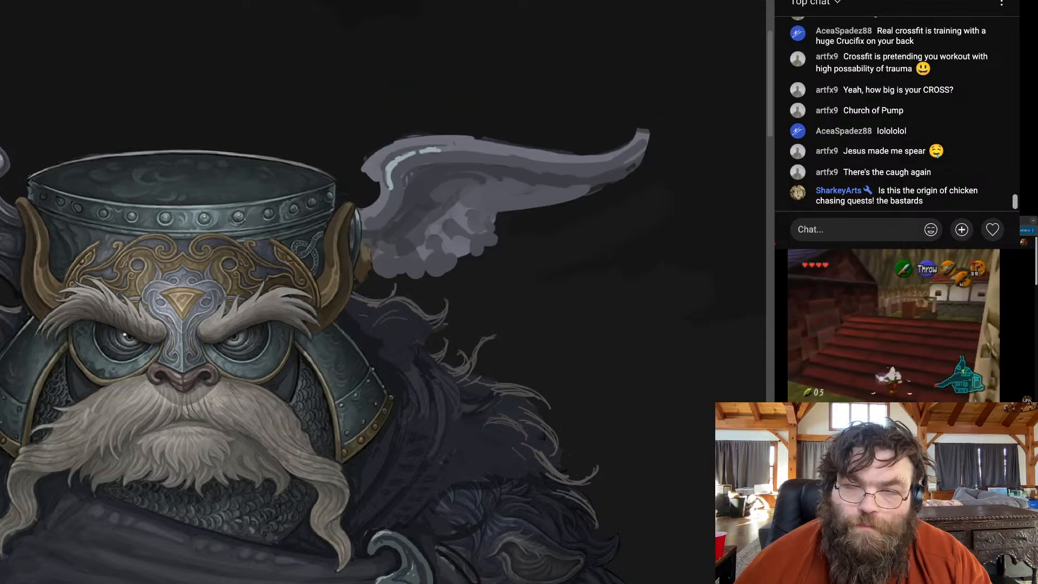
key(ctrl+comma)
key(ctrl+comma)
key(ctrl+comma)
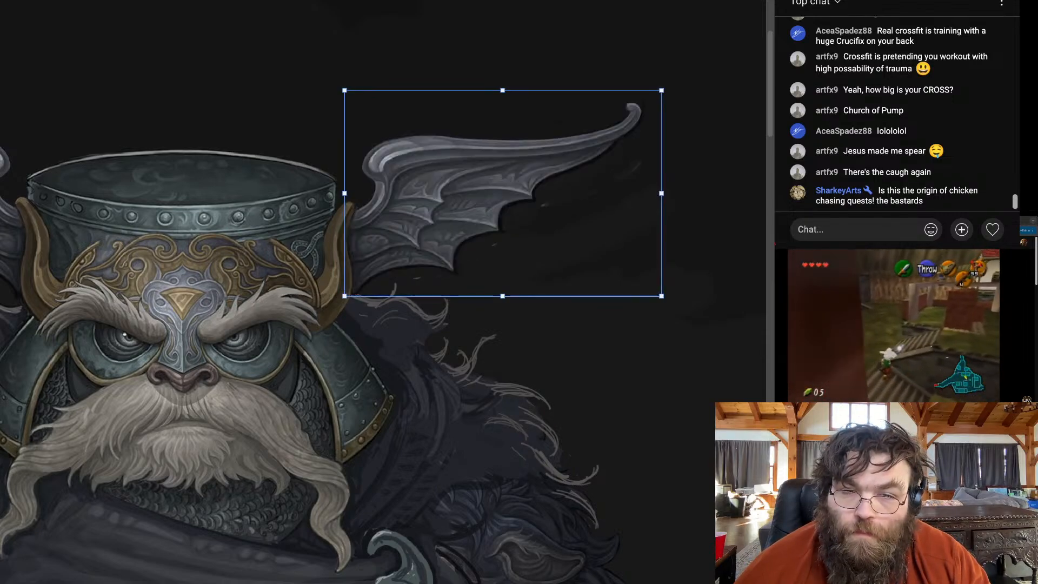
key(Return)
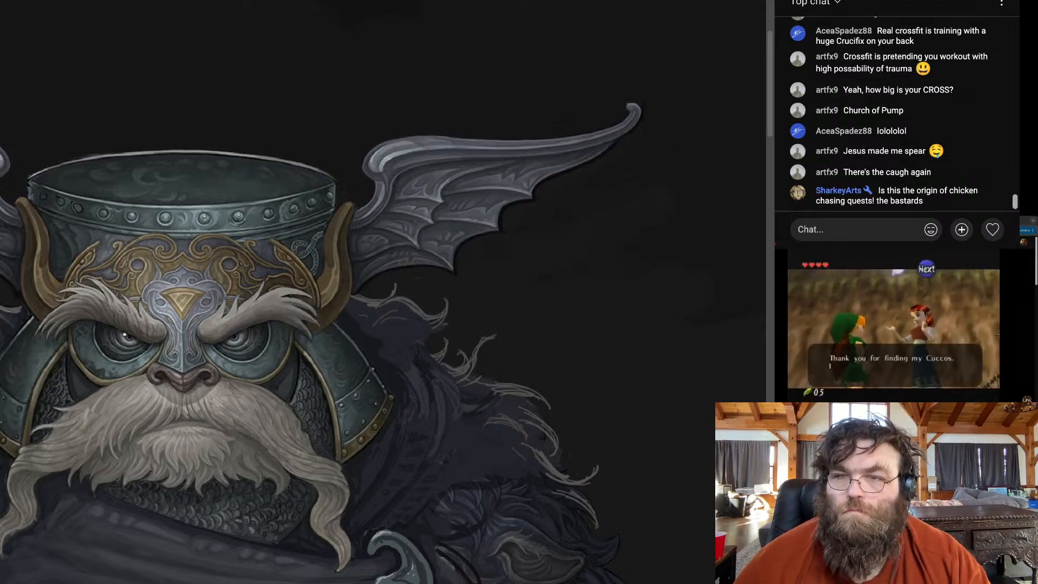
Compare the whole figure before and after the latest edits by undoing and restoring them
key(ctrl+0)
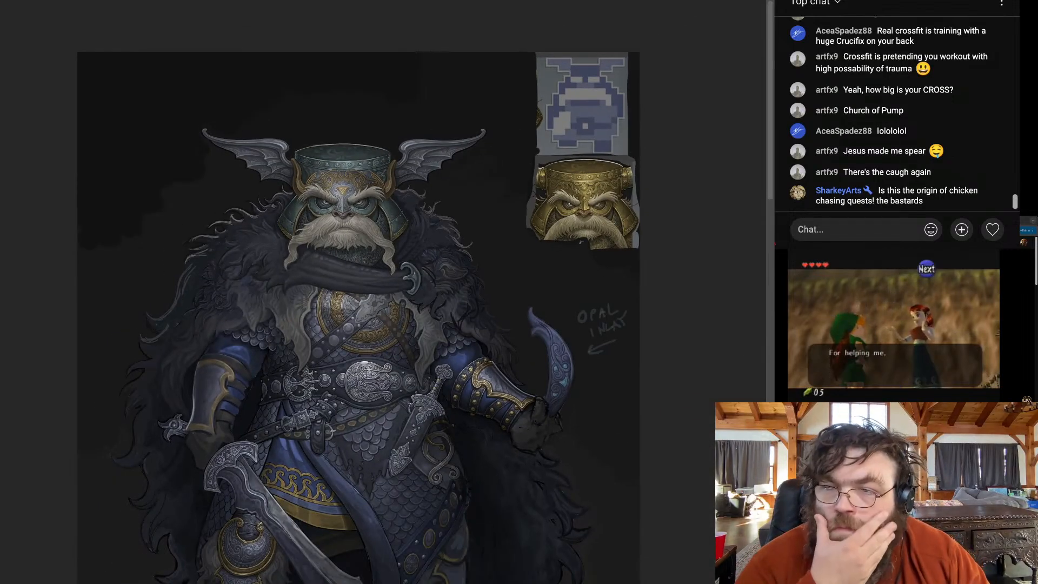
key(ctrl+z)
key(ctrl+z)
key(ctrl+shift+z)
key(ctrl+shift+z)
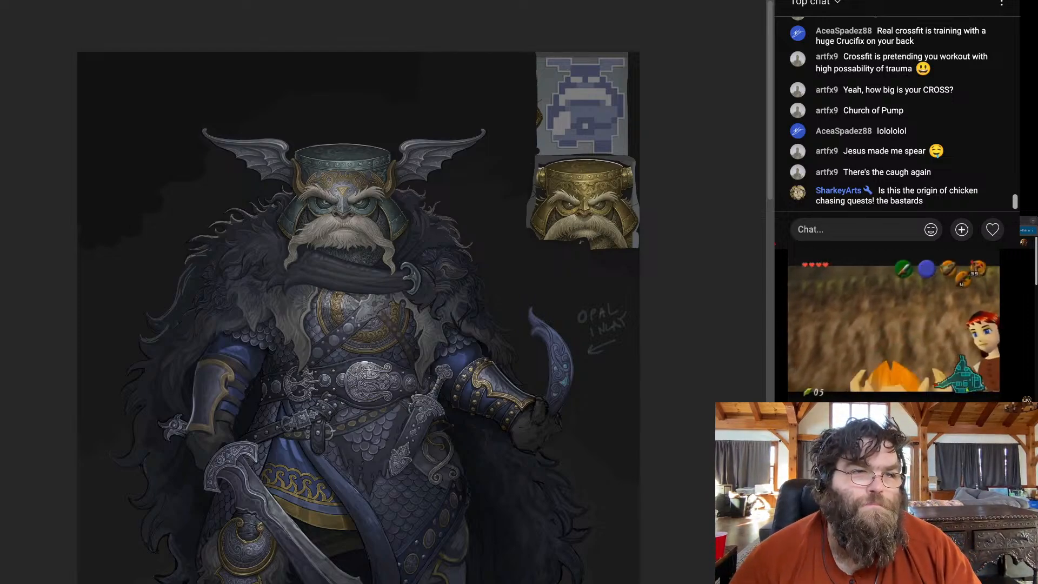
key(ctrl+0)
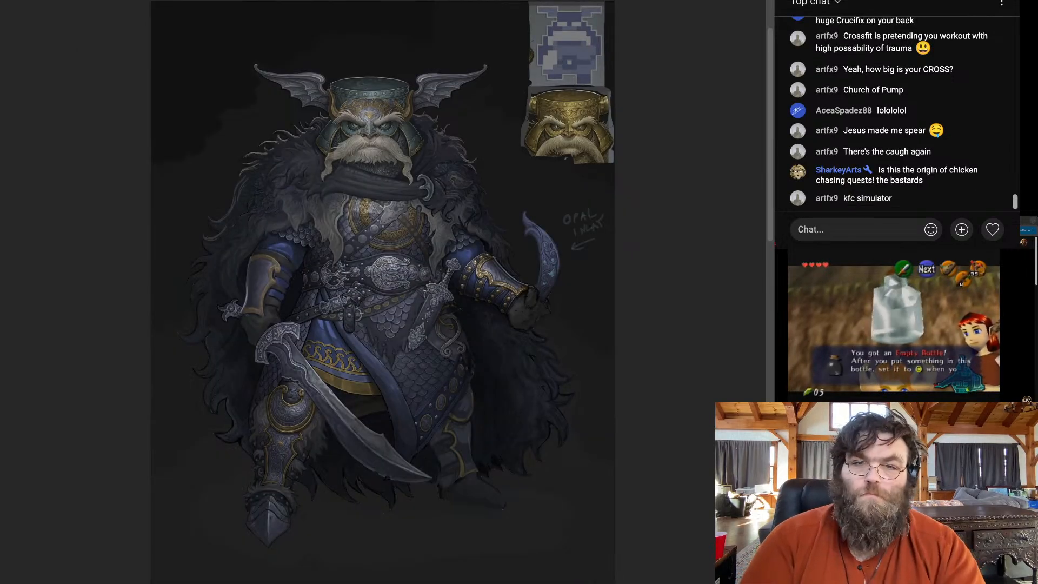
key(Right)
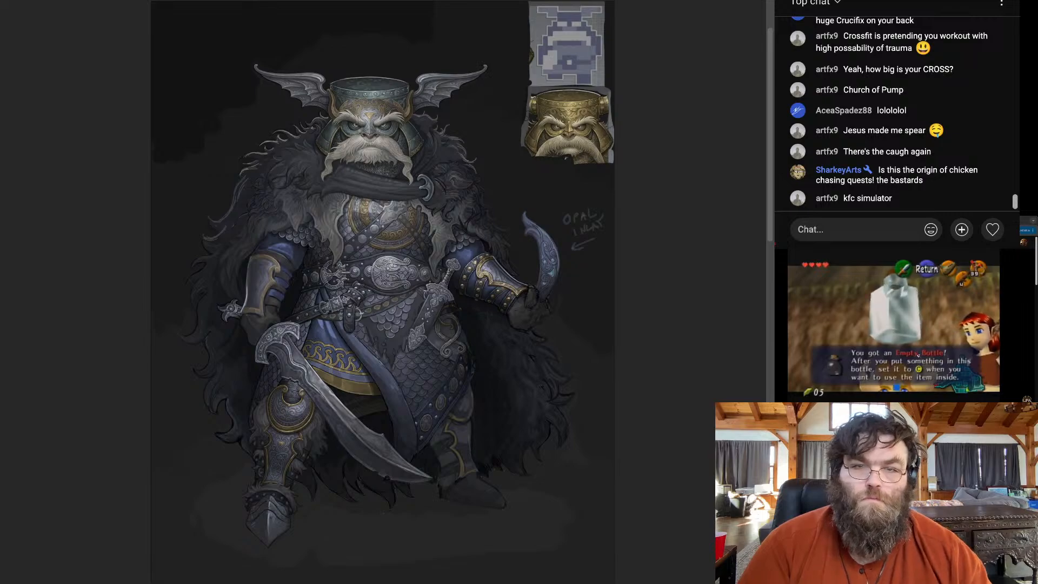
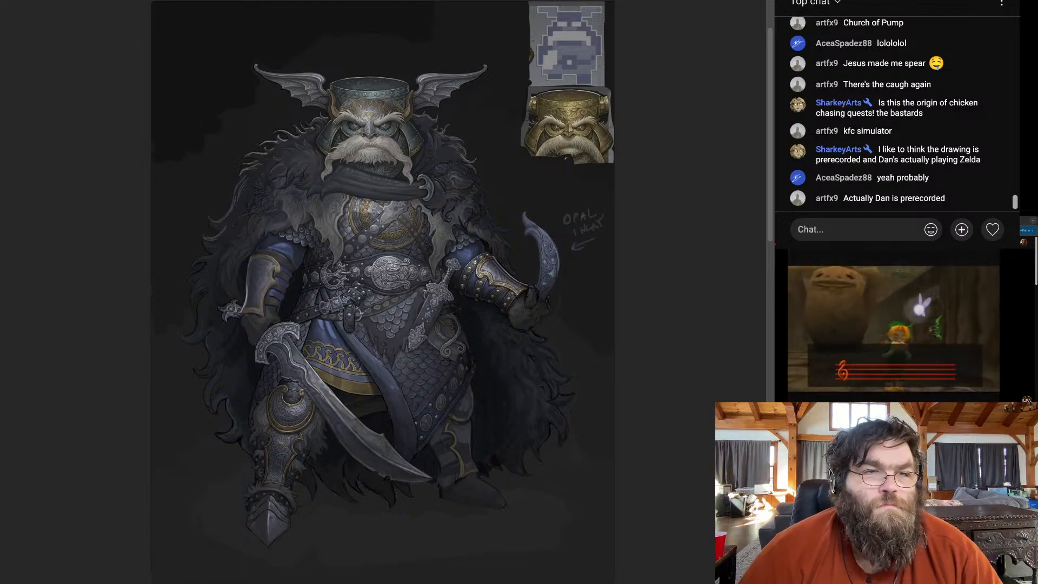
Examine the overall balance of the figure, from the full silhouette to the helmet wings, face and chest
key(ctrl+minus)
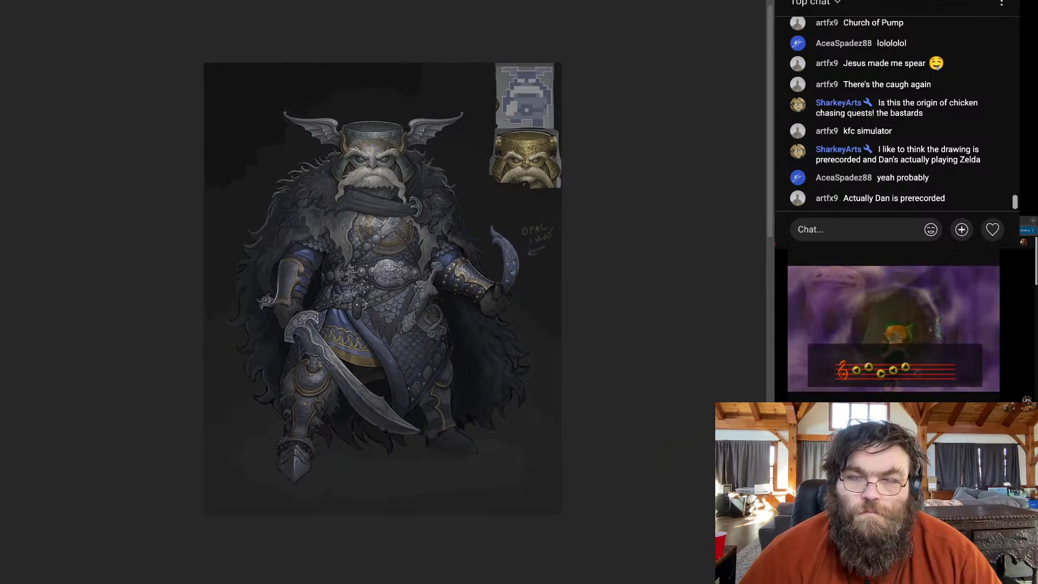
key(ctrl+plus)
key(ctrl+plus)
key(ctrl+plus)
key(ctrl+plus)
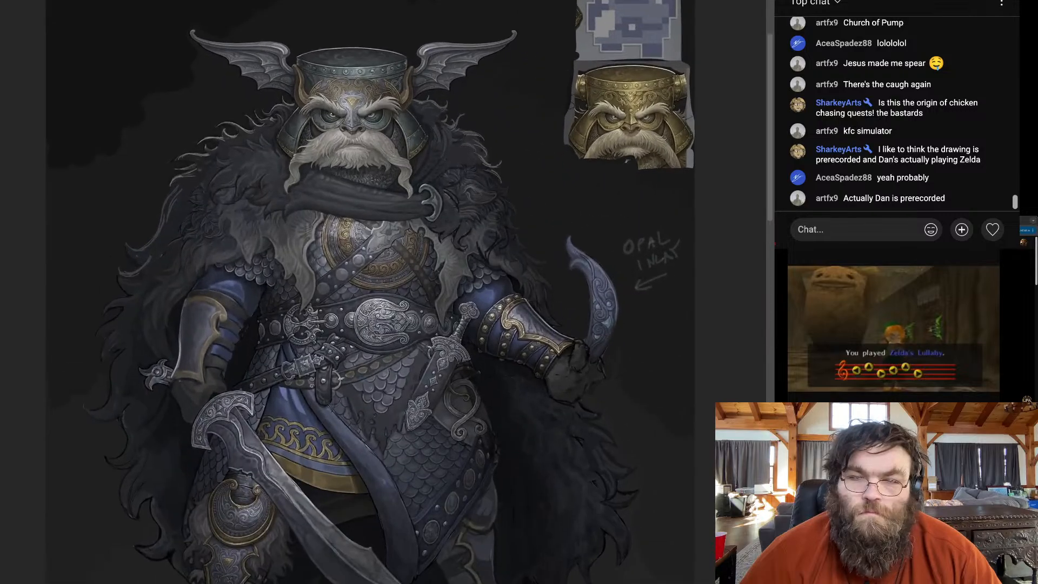
key(ctrl+0)
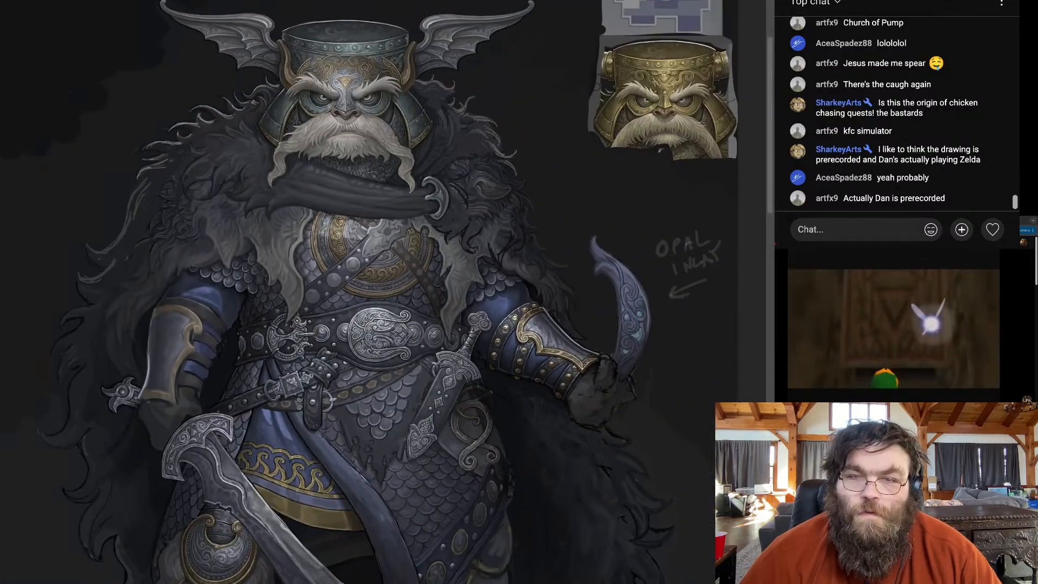
key(ctrl+plus)
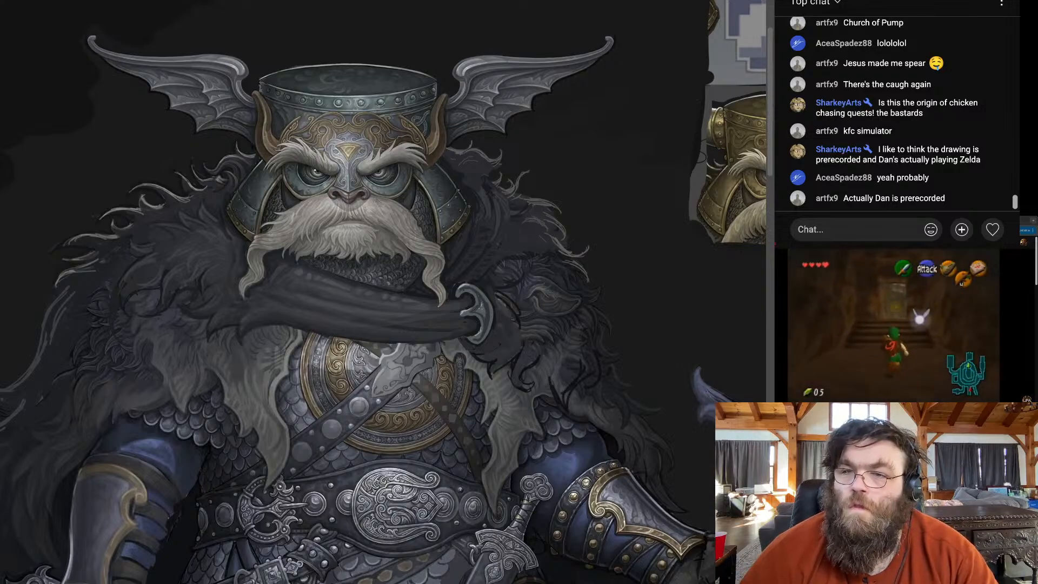
key(ctrl+0)
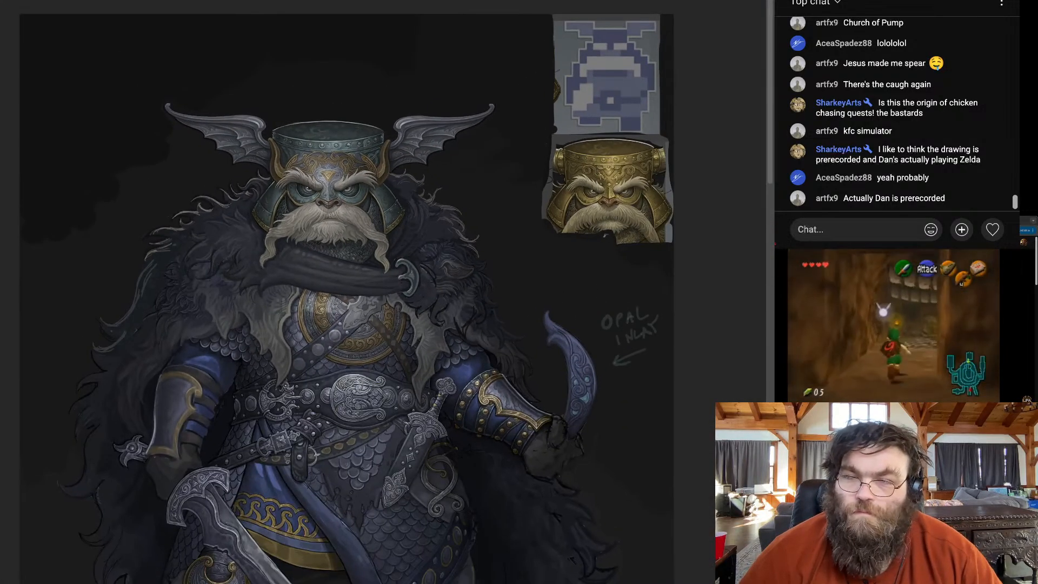
Paint short vertical hair strands with colours sampled from the moustache onto its inner part on the warrior's left side
key(ctrl+plus)
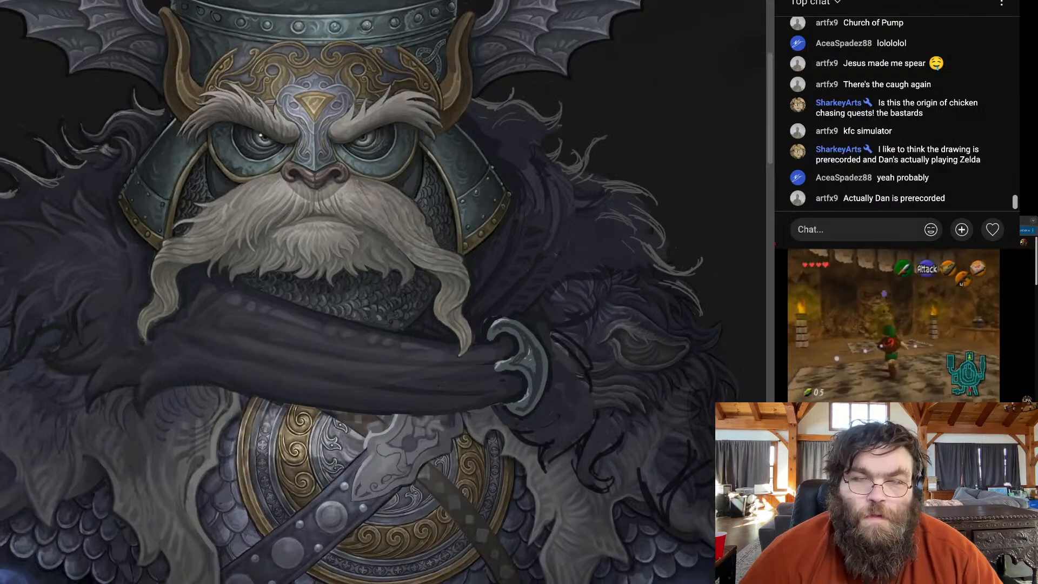
key(ctrl+plus)
key(ctrl+plus)
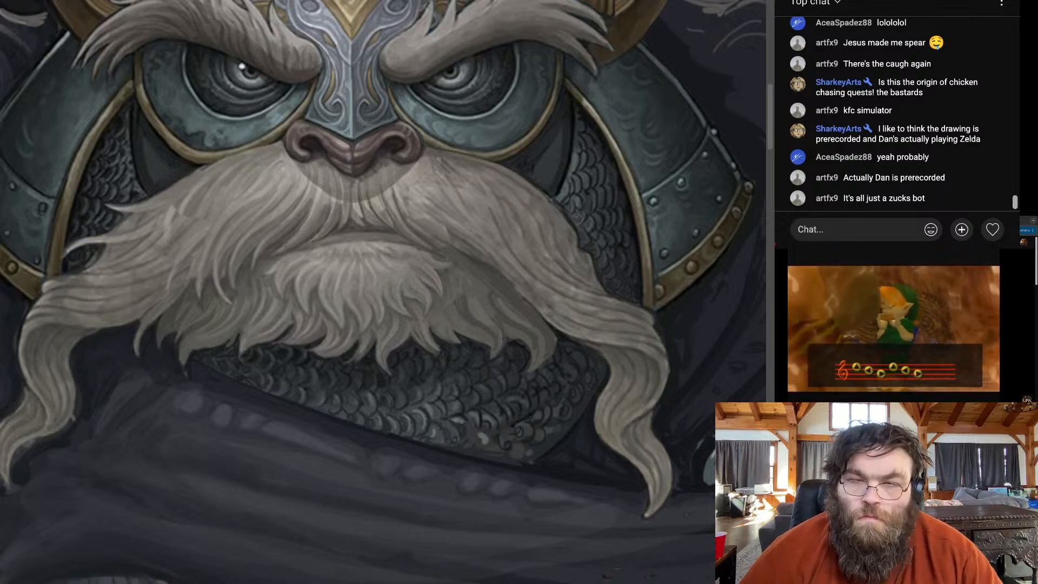
alt+click(438, 191)
alt+click(457, 195)
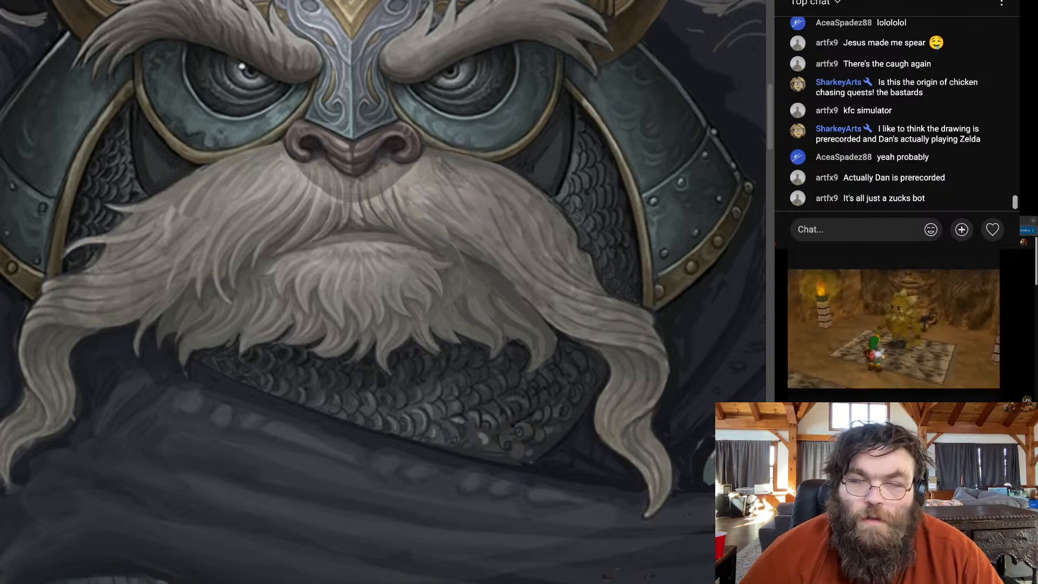
drag(464, 264, 464, 287)
drag(469, 242, 469, 281)
drag(466, 237, 464, 268)
drag(462, 229, 461, 257)
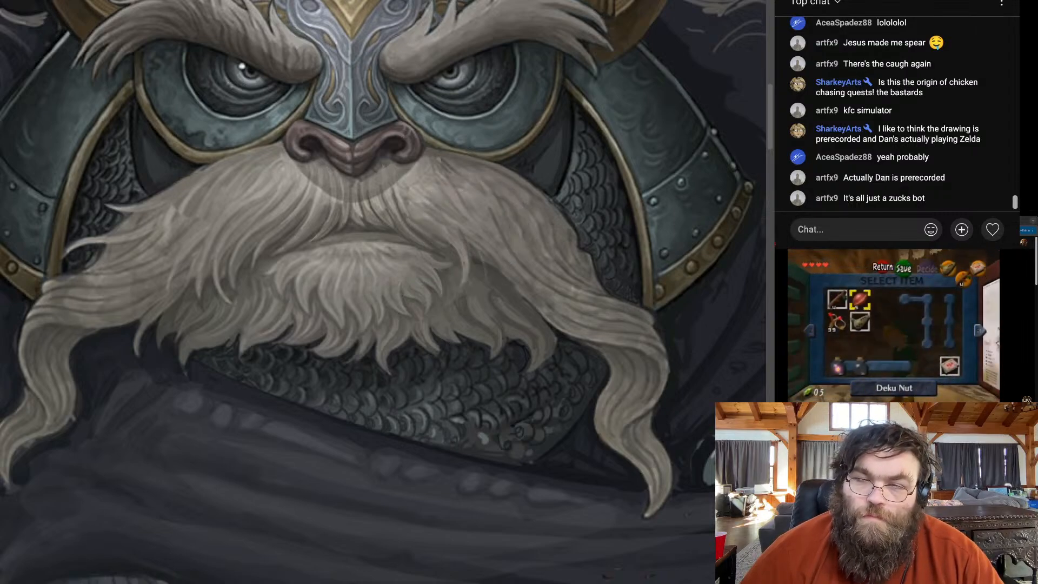
mouse_move(484, 261)
mouse_down()
mouse_move(484, 287)
mouse_move(487, 277)
mouse_up()
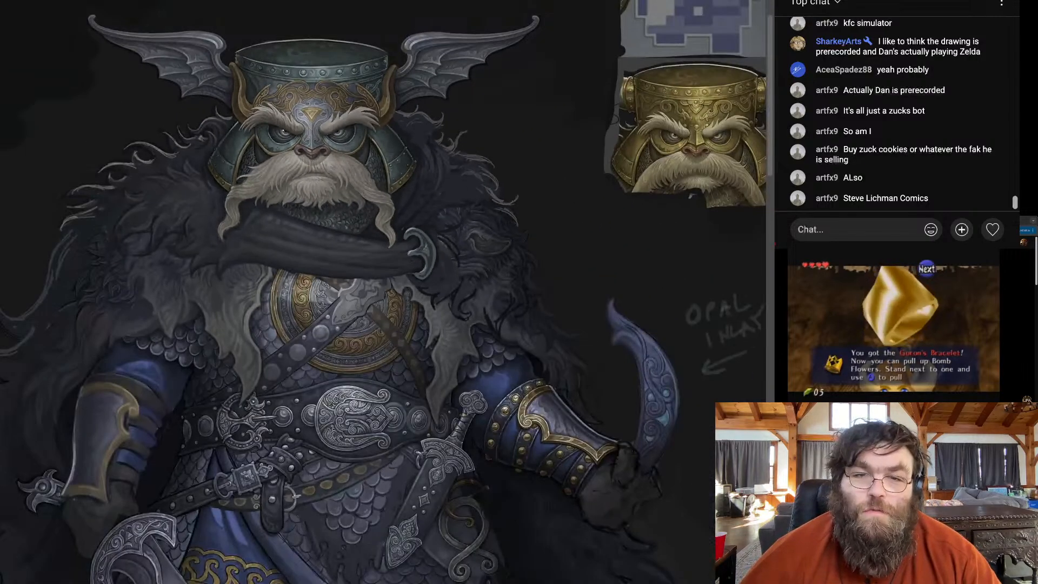
Define the curved hair locks where the warrior's left moustache half meets the beard beside the mouth
scroll(296, 155, down, 2)
scroll(296, 155, down, 5)
scroll(297, 155, up, 1)
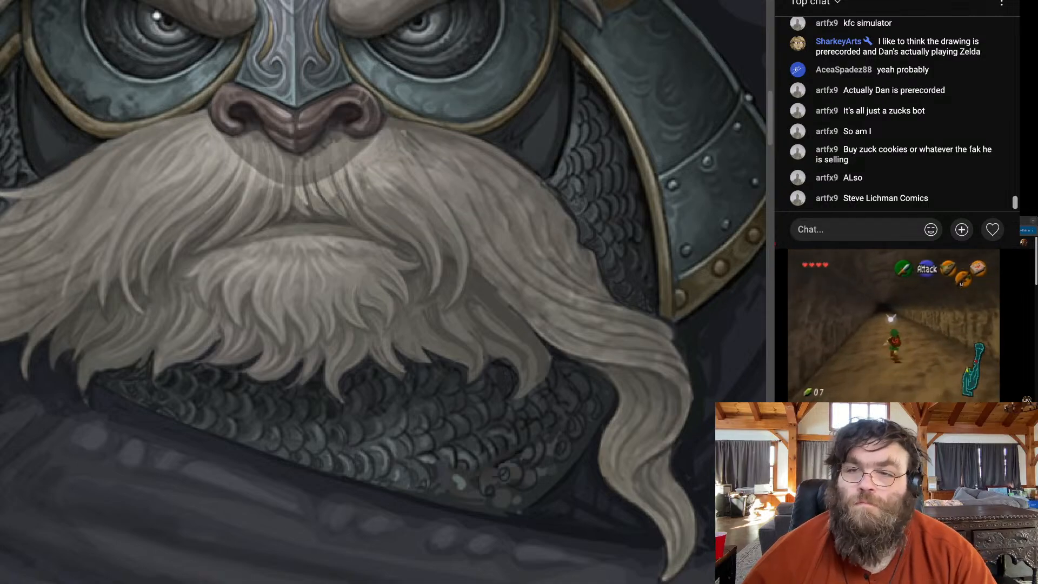
key(ctrl+0)
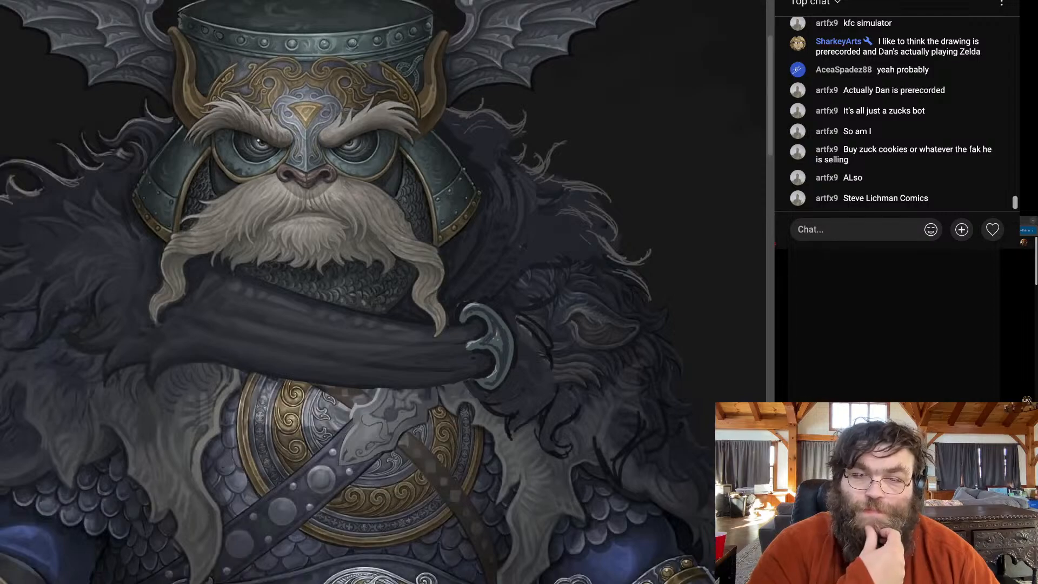
scroll(375, 134, up, 6)
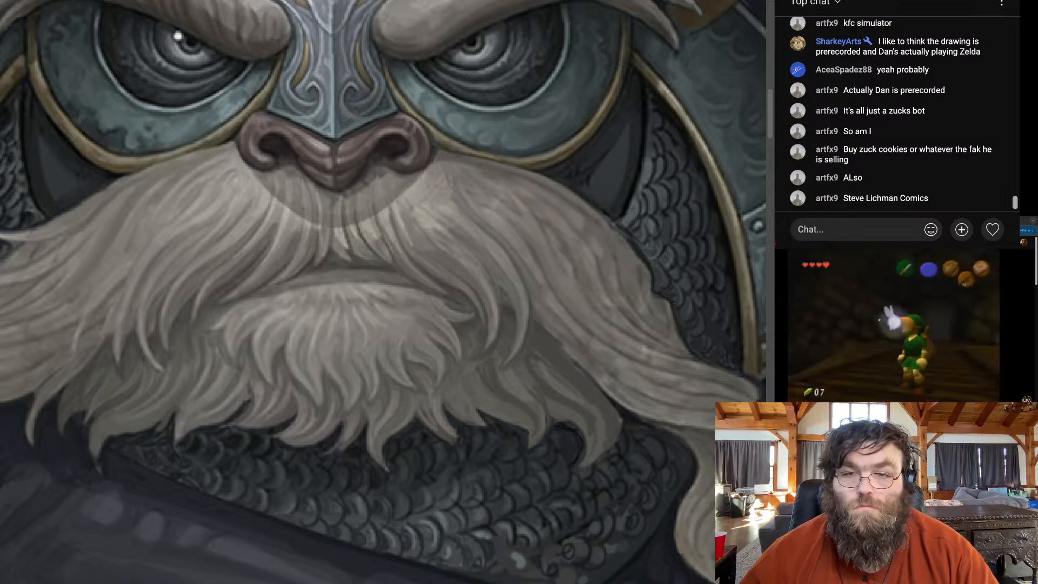
Refine the shaded beard strands beneath the warrior's left moustache half, above the chainmail
key(ctrl+0)
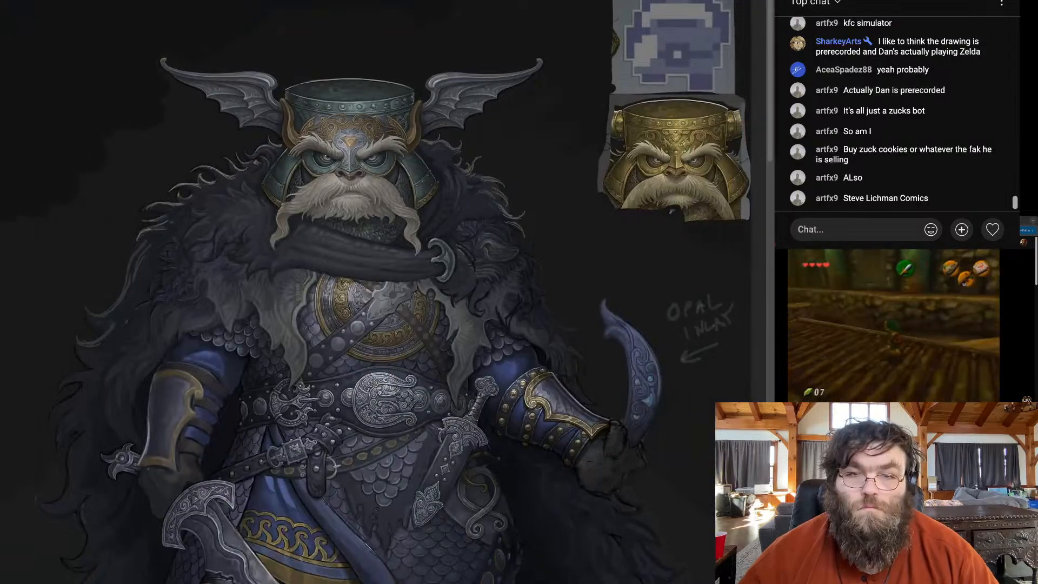
scroll(351, 189, down, 2)
scroll(352, 189, up, 10)
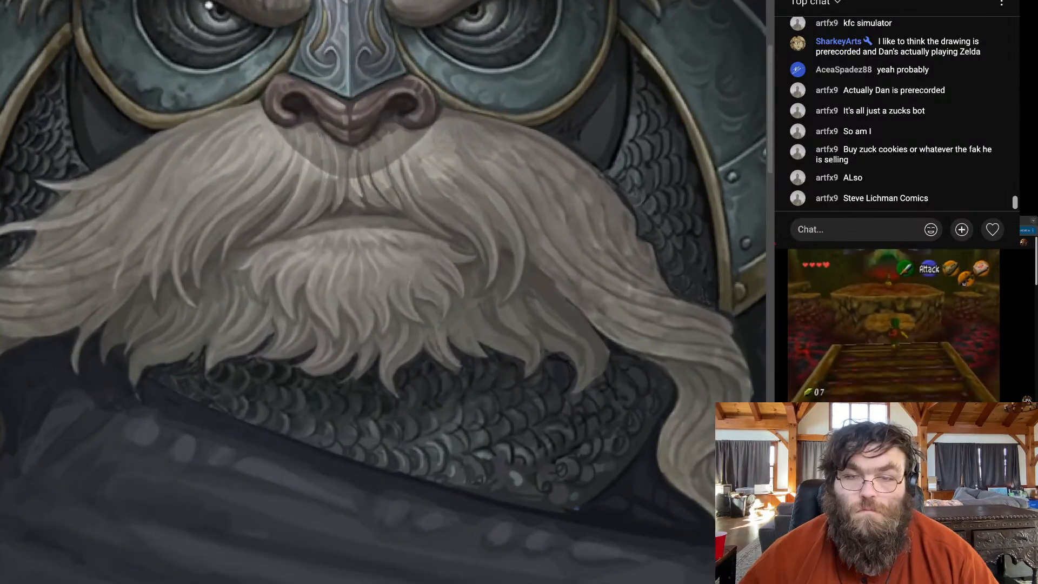
scroll(378, 292, down, 3)
scroll(408, 180, up, 5)
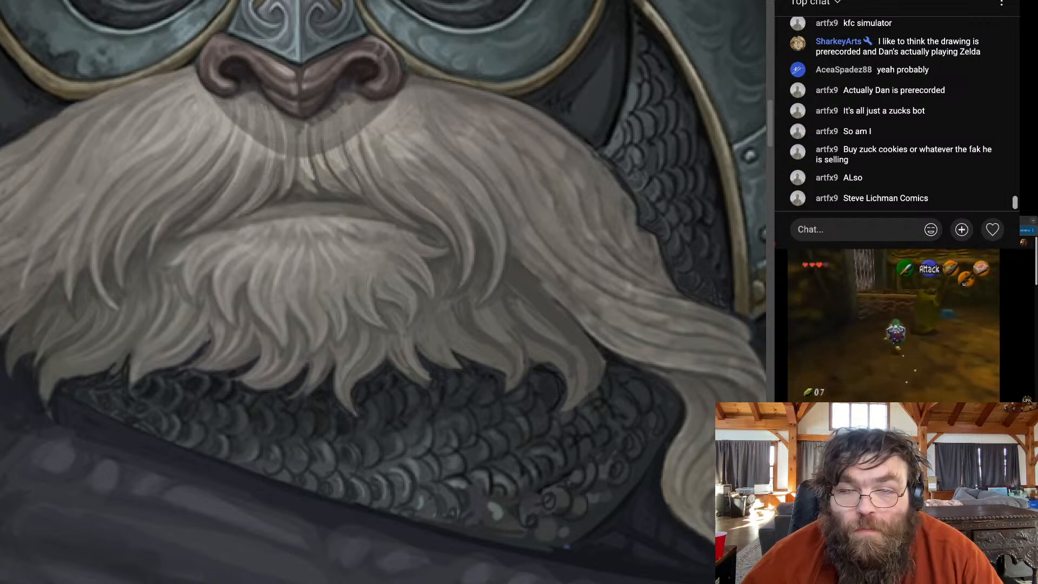
Refine the hair strands of the chin beard and the moustache around the mouth
key(ctrl+0)
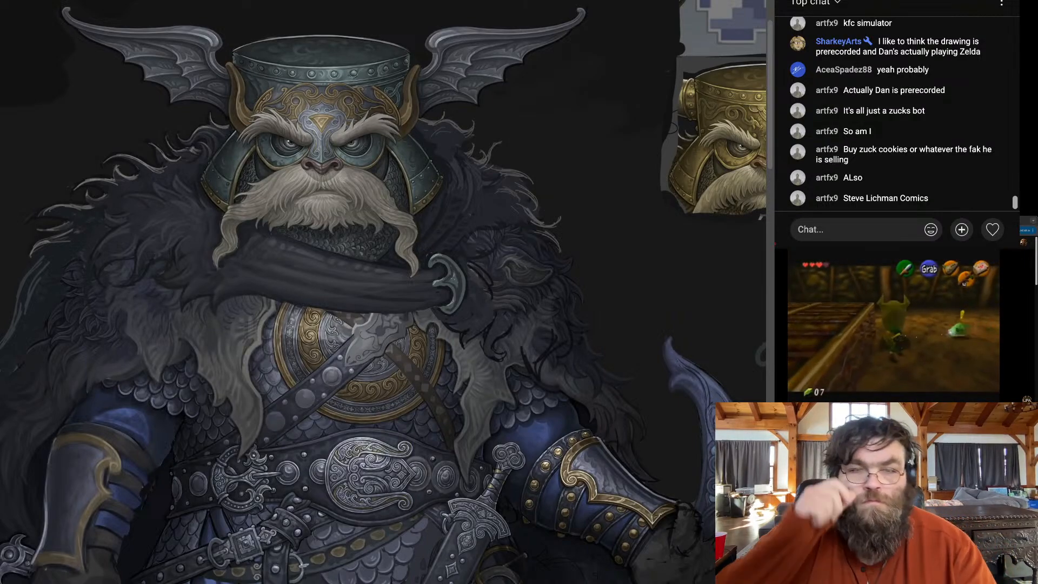
scroll(277, 201, up, 2)
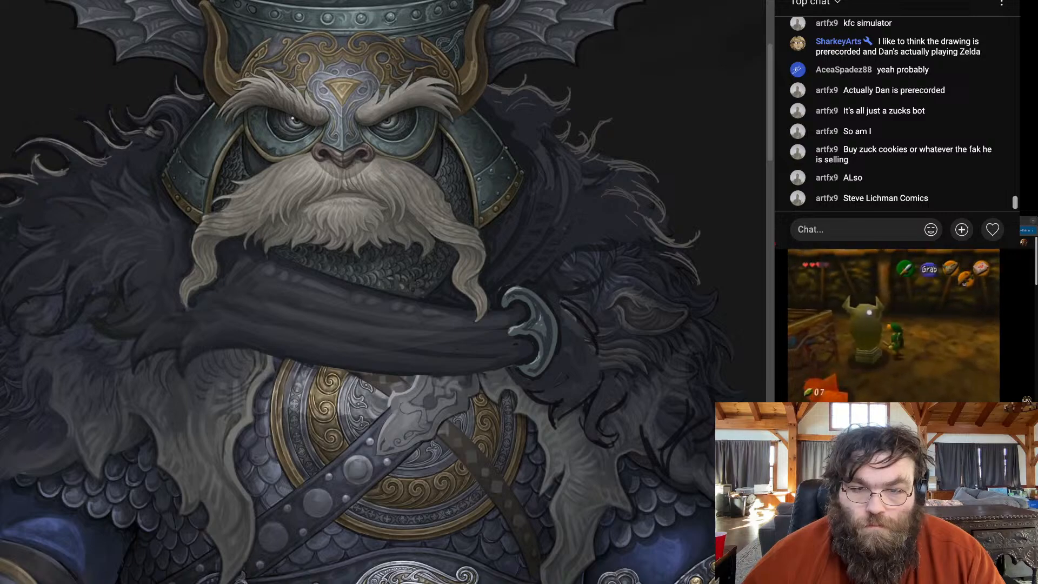
key(ctrl+0)
scroll(346, 271, up, 2)
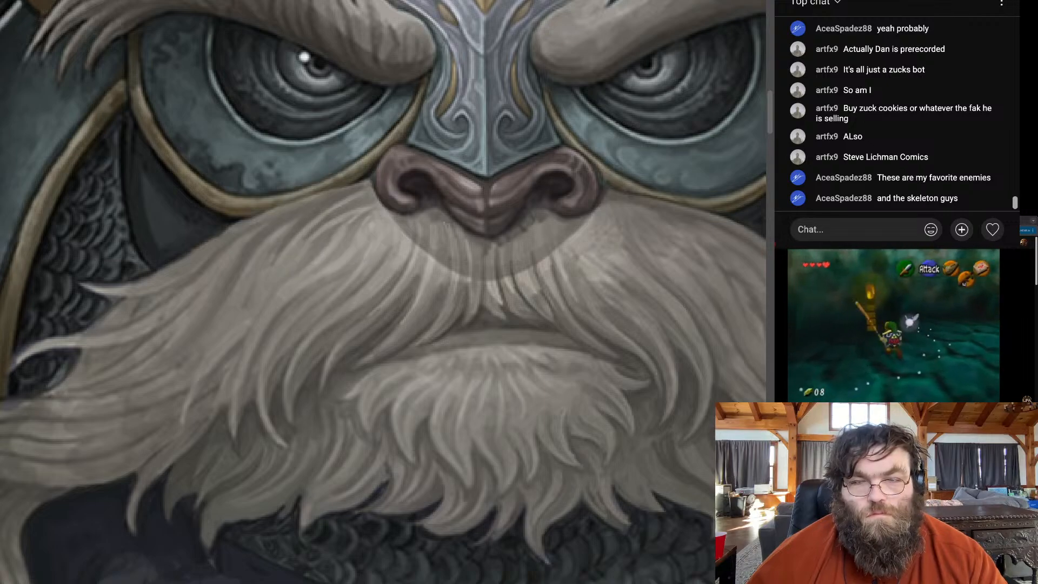
Refine the flowing strands of the warrior's right moustache half down to its curled tip over the scarf
scroll(284, 192, down, 10)
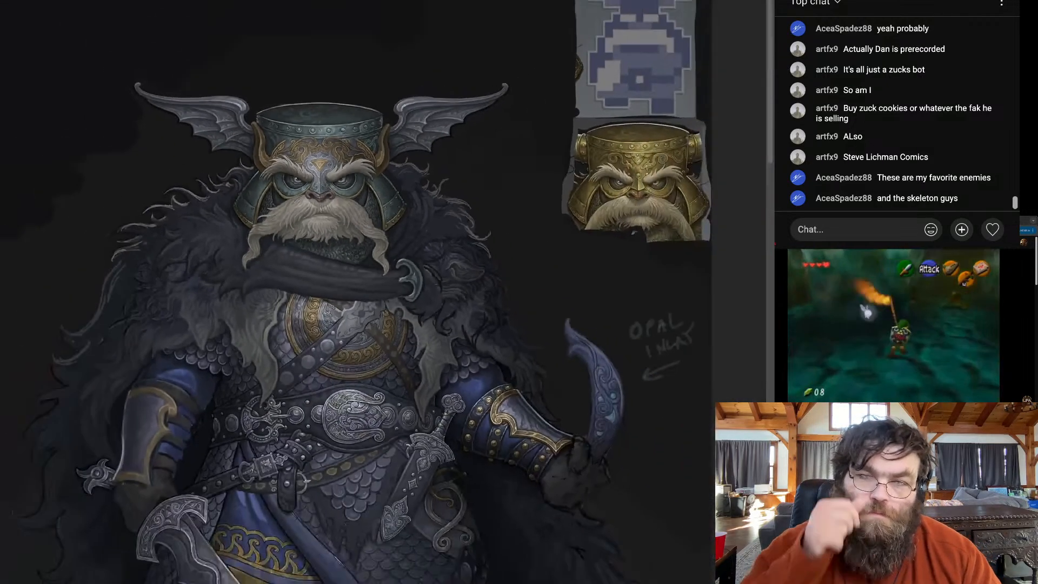
scroll(284, 192, down, 1)
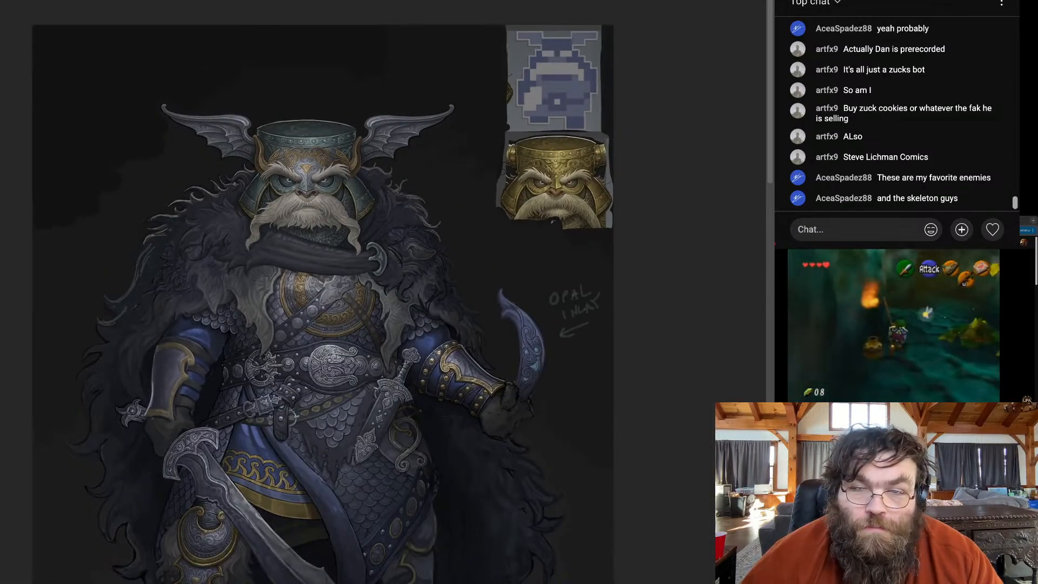
scroll(298, 203, up, 5)
scroll(270, 178, up, 8)
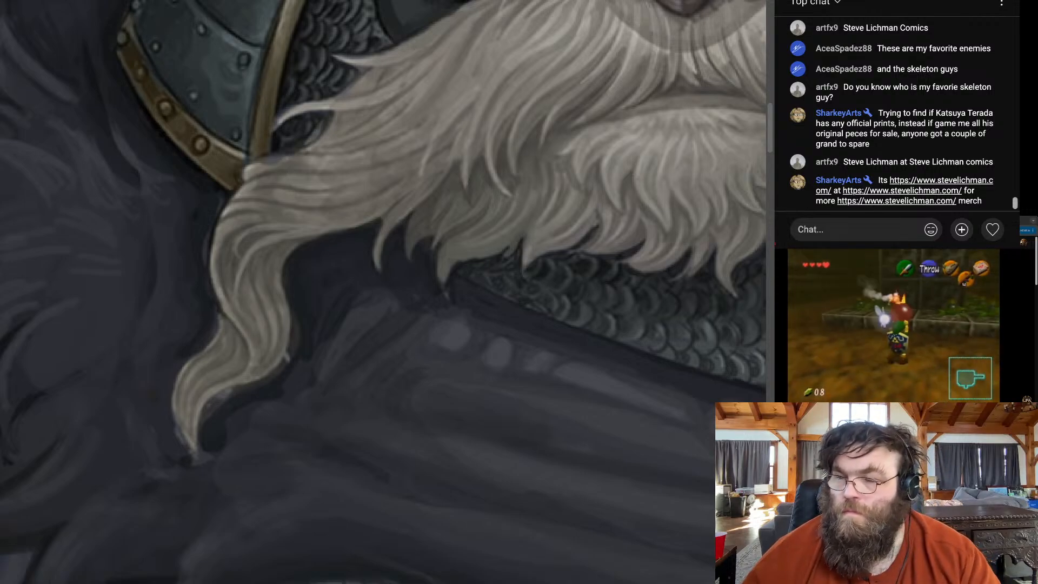
Examine how the refined moustache and beard read against the helmet, fur cloak and armour
key(ctrl+minus)
key(ctrl+minus)
key(ctrl+minus)
key(ctrl+minus)
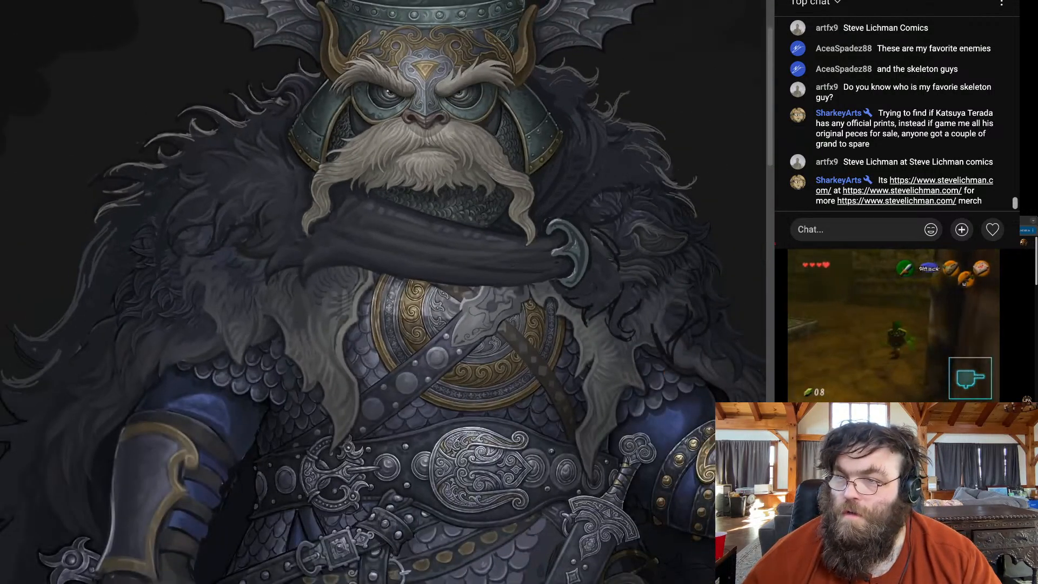
key(ctrl+minus)
key(ctrl+minus)
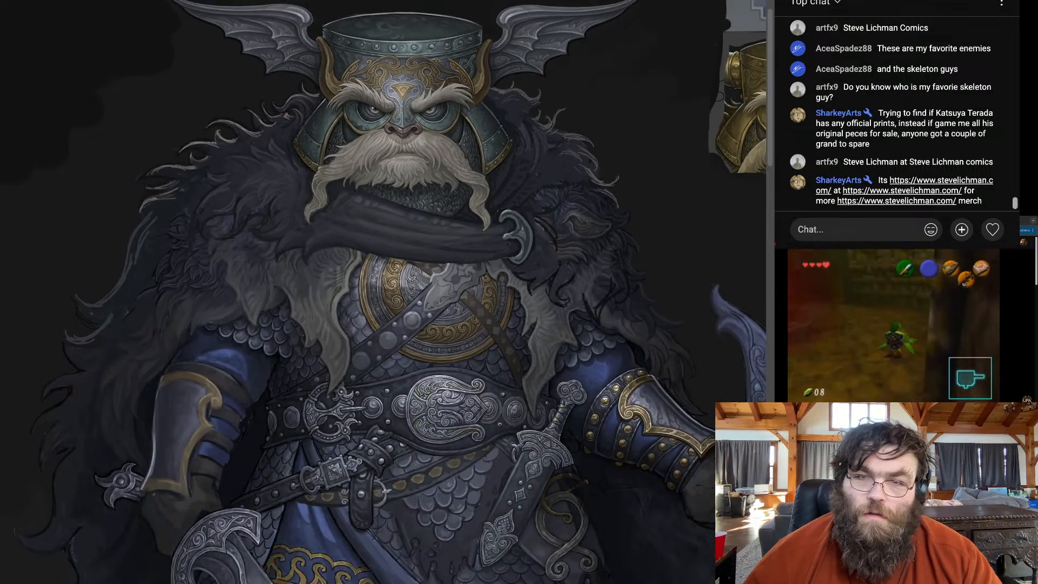
Examine the warrior's face, nose and moustache in close-up and judge them against the whole armoured figure
key(ctrl+plus)
key(ctrl+plus)
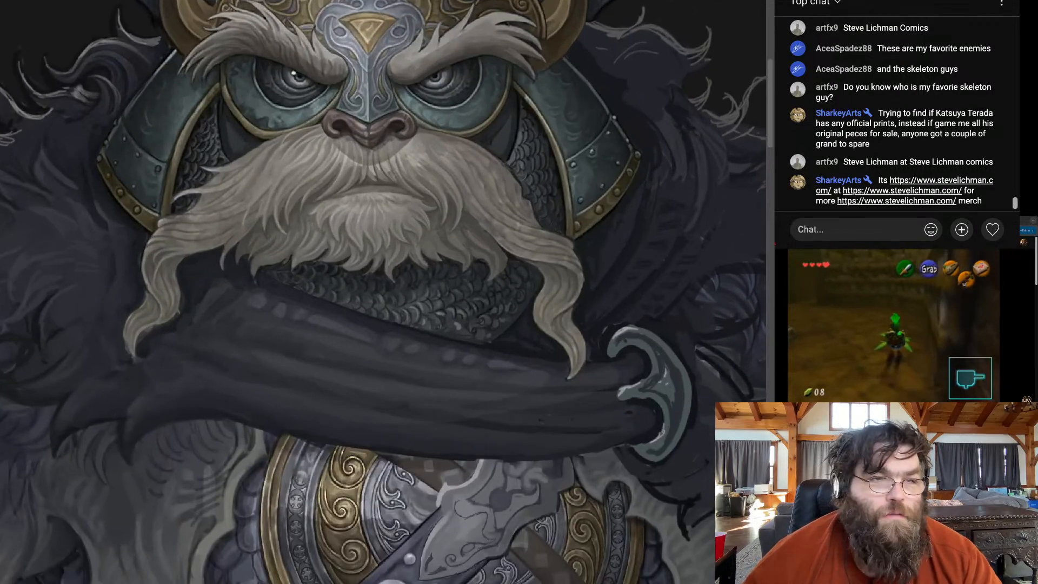
key(ctrl+minus)
key(ctrl+minus)
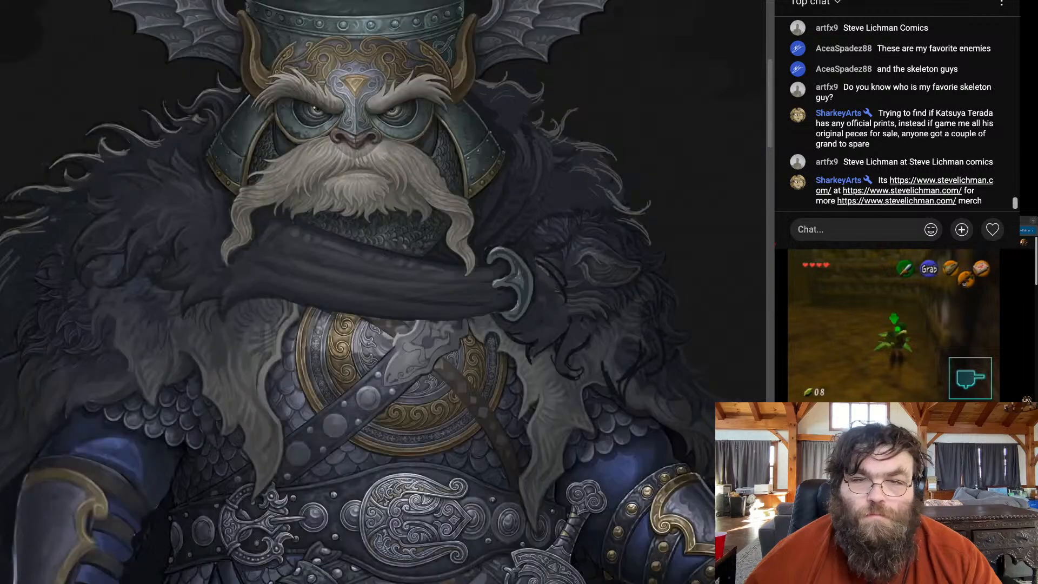
key(ctrl+plus)
key(ctrl+plus)
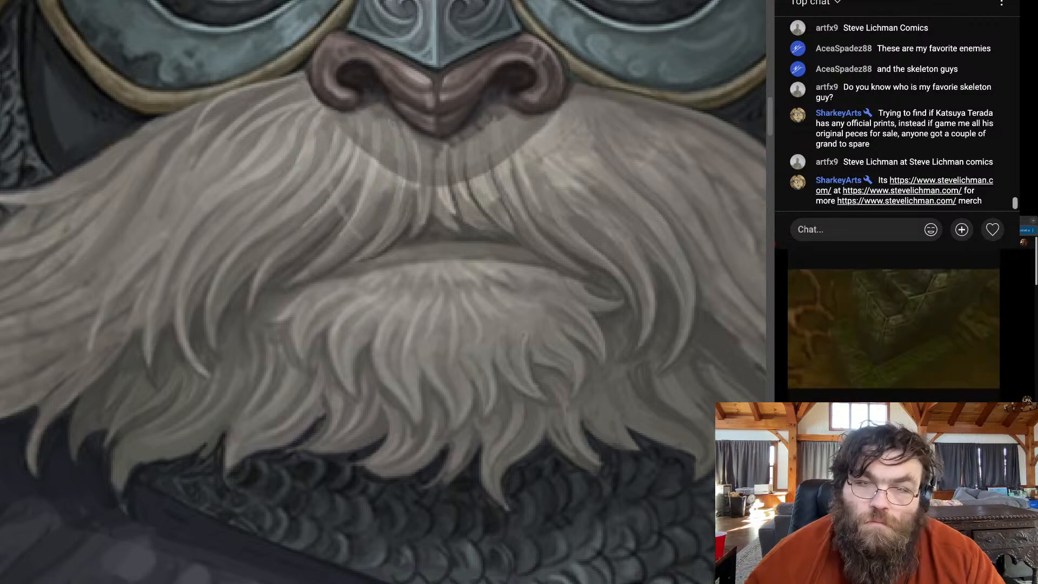
key(ctrl+0)
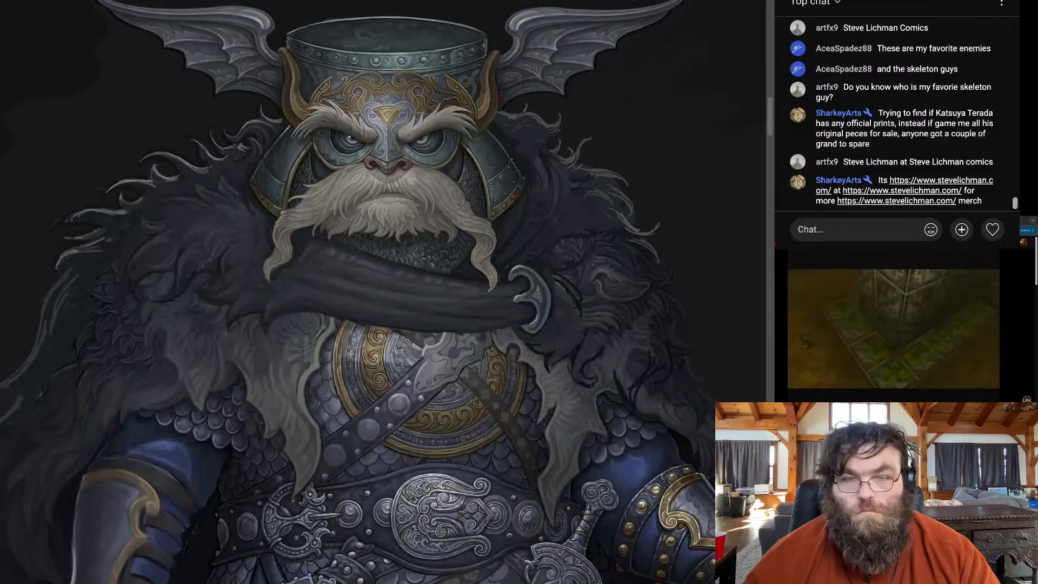
key(ctrl+minus)
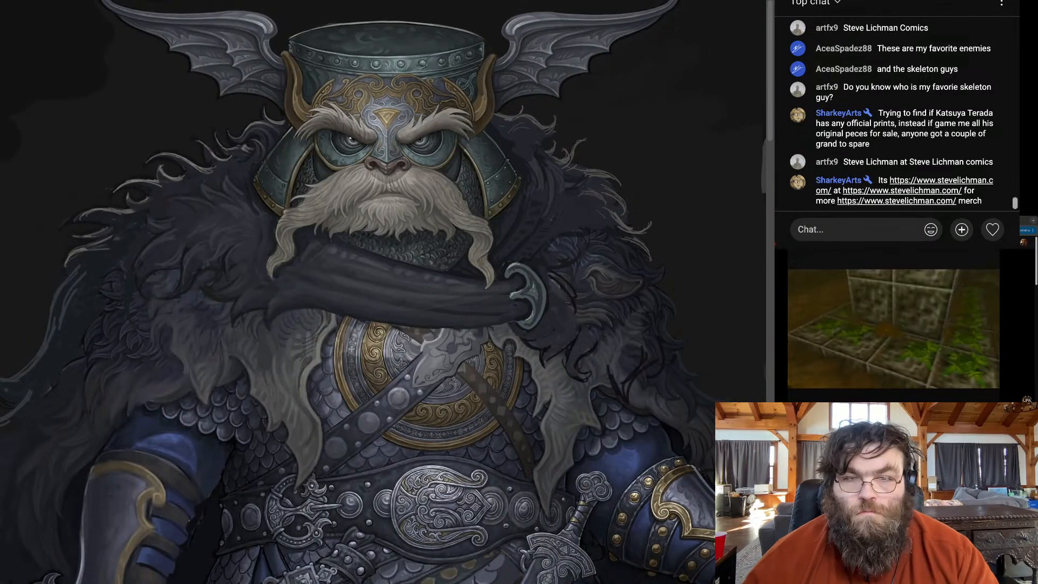
scroll(373, 179, up, 5)
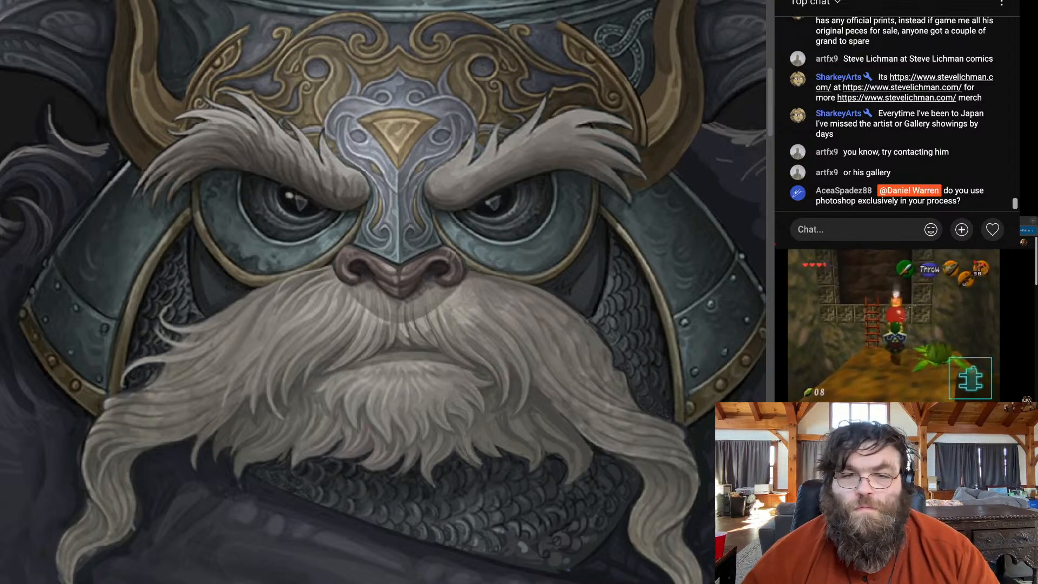
key(ctrl+0)
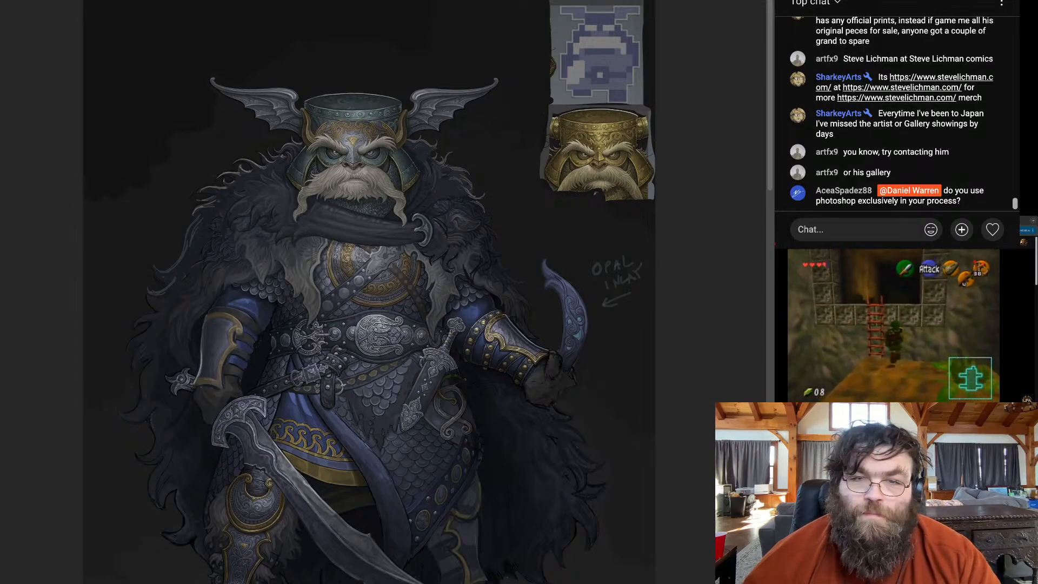
scroll(382, 162, up, 5)
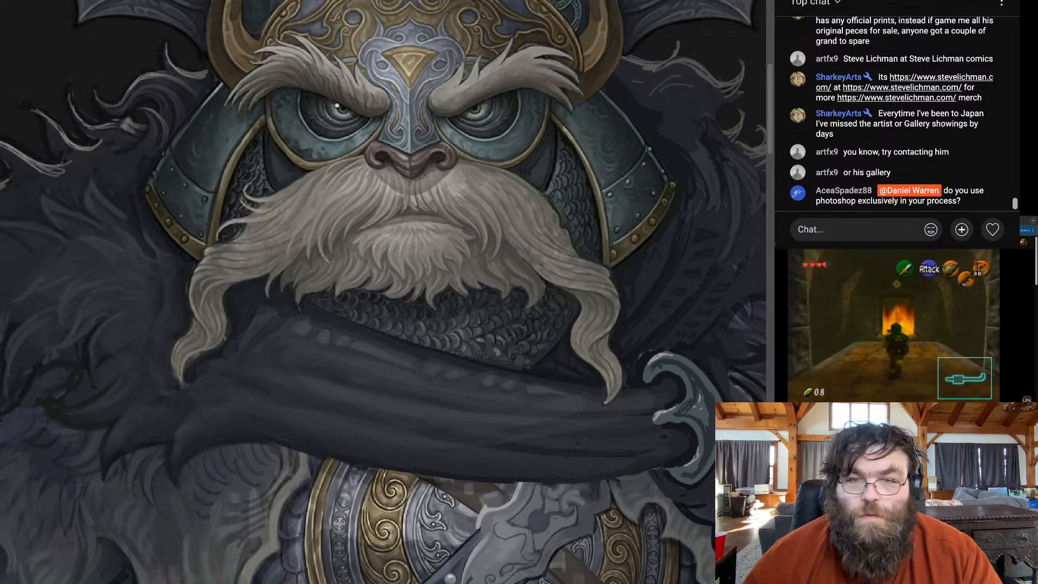
key(ctrl+0)
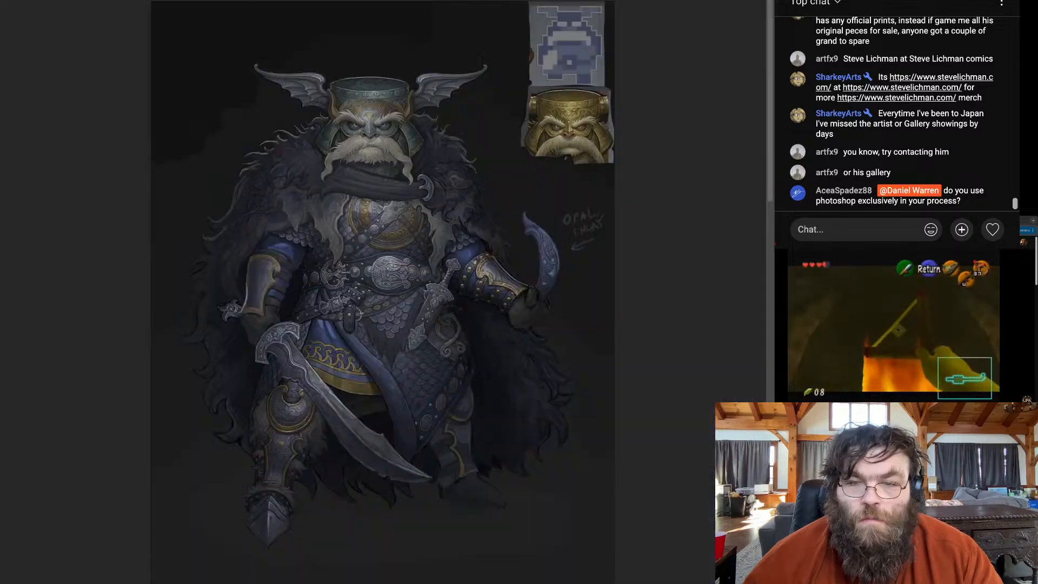
key(ctrl+1)
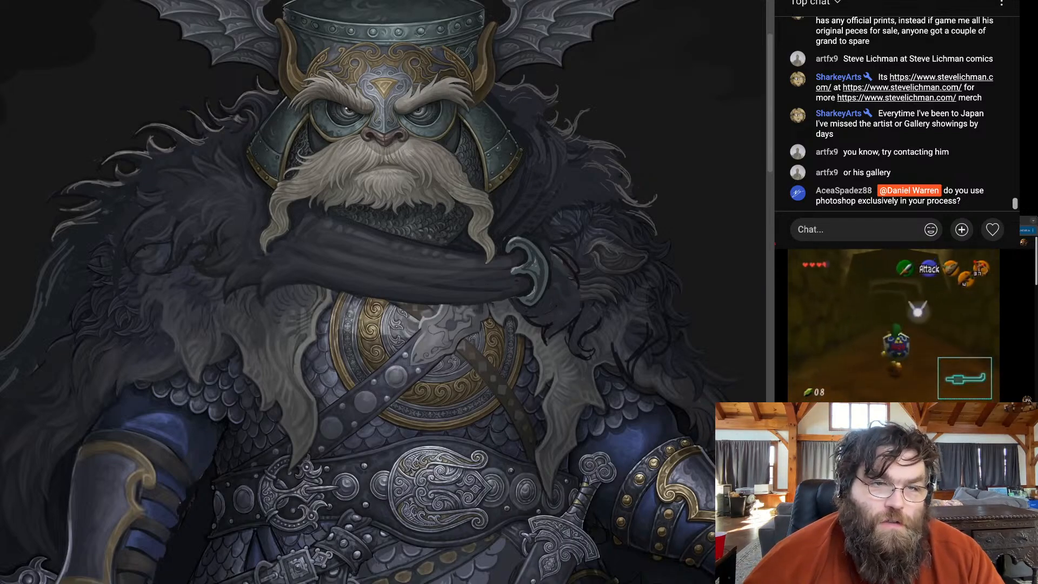
Switch to the pig-faced spearman painting and examine its full figure and the rendering of its snout, eyes and tusks
key(Right)
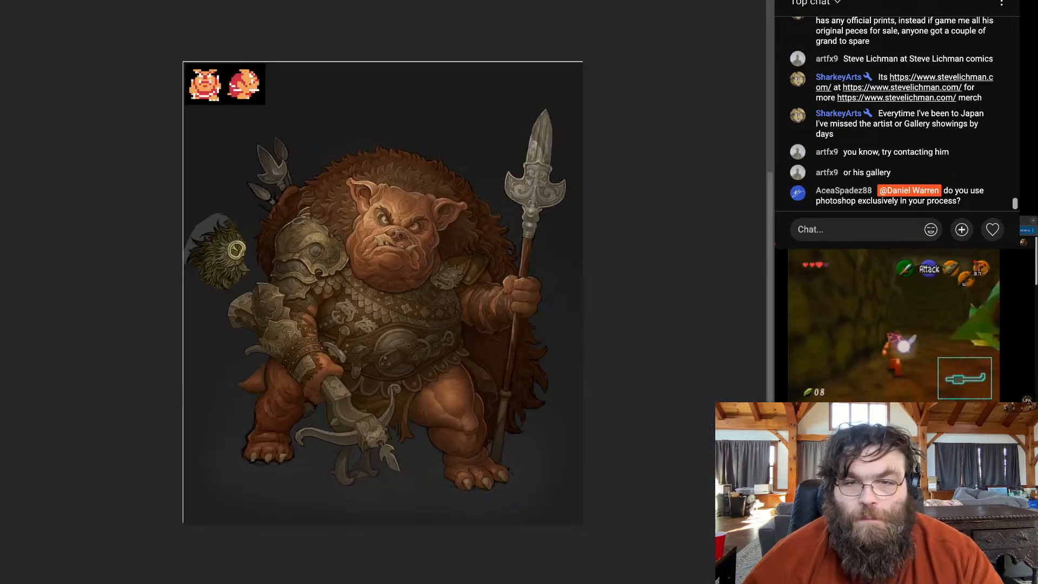
key(ctrl+1)
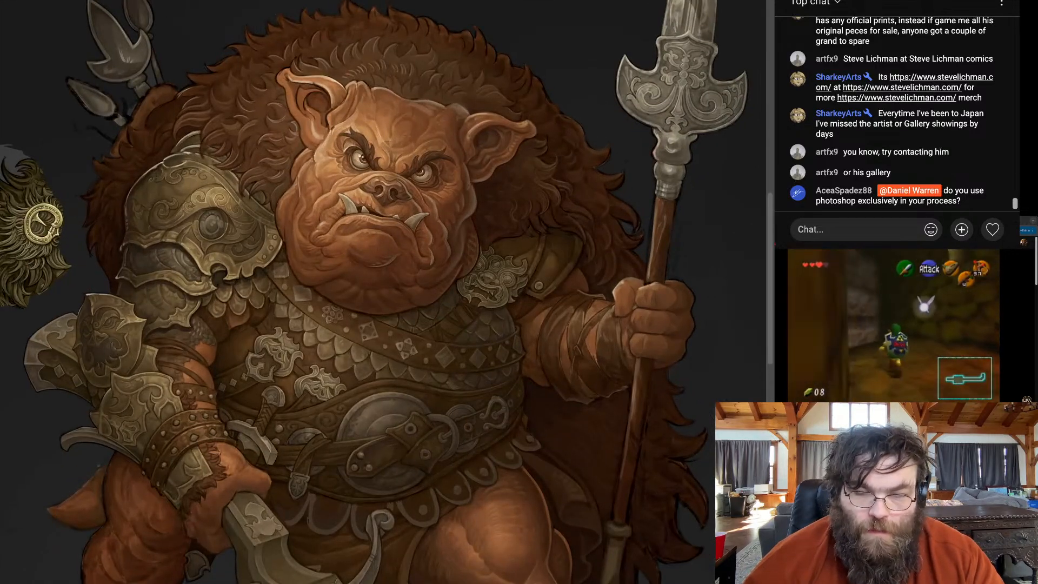
key(ctrl+0)
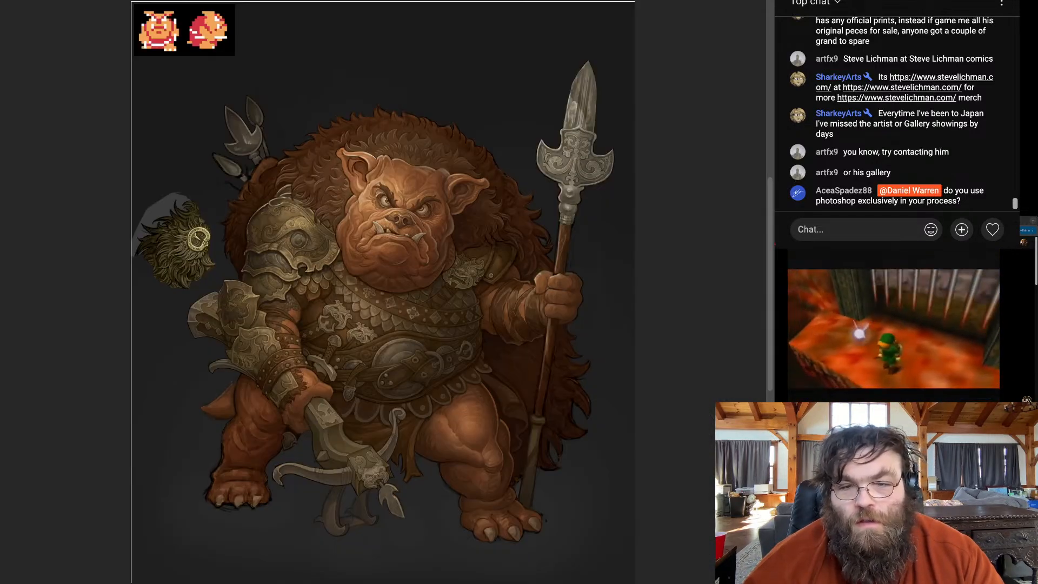
scroll(357, 227, up, 5)
scroll(348, 223, up, 3)
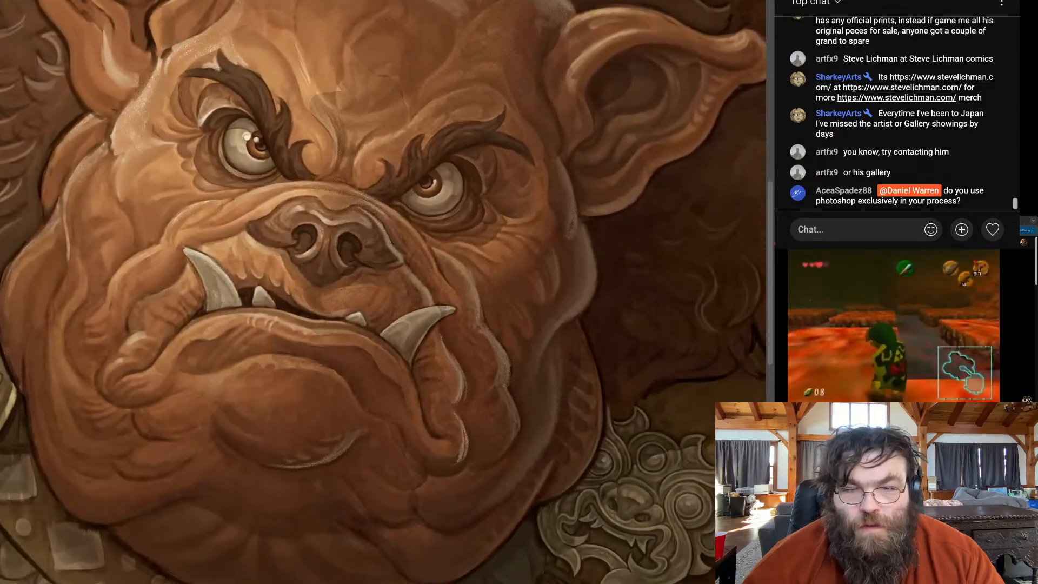
scroll(442, 305, up, 4)
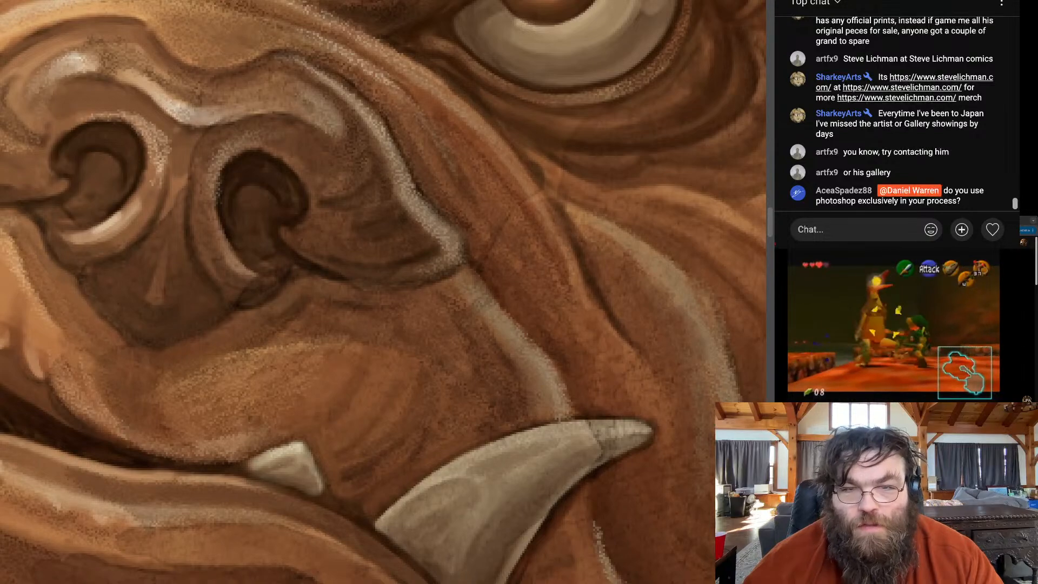
scroll(384, 292, down, 5)
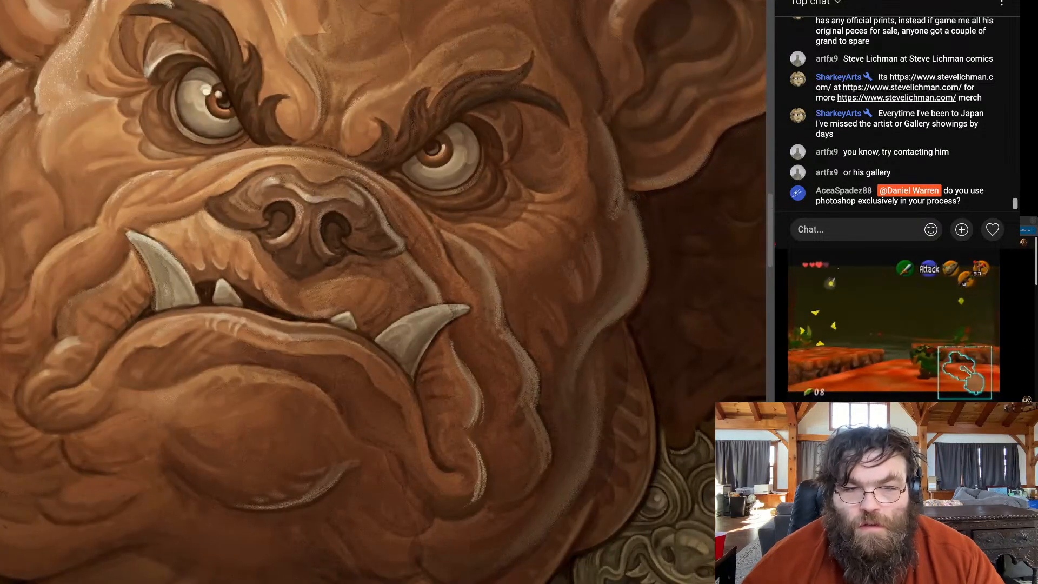
scroll(384, 292, down, 5)
scroll(384, 292, up, 2)
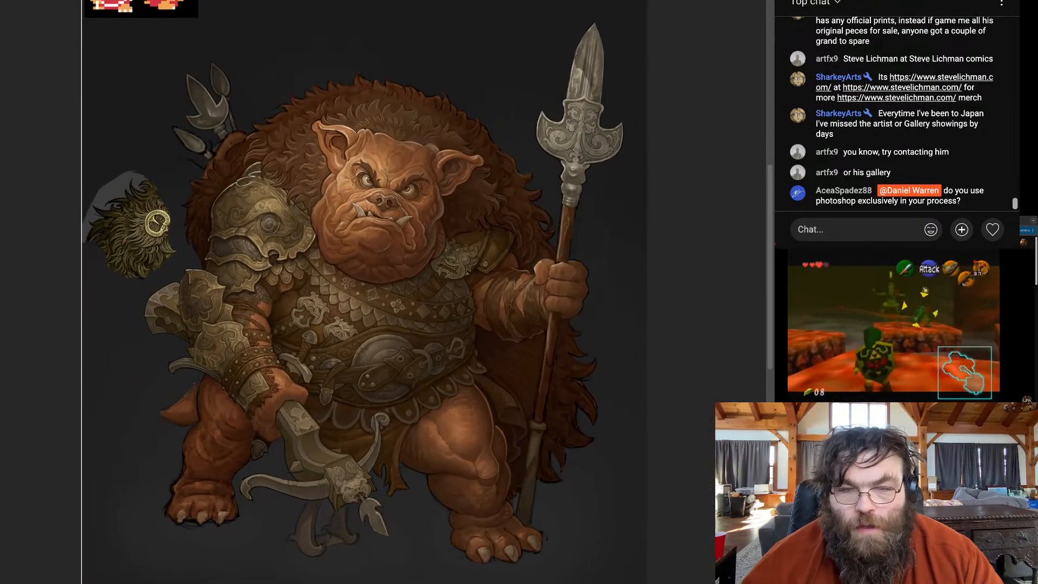
scroll(383, 292, down, 2)
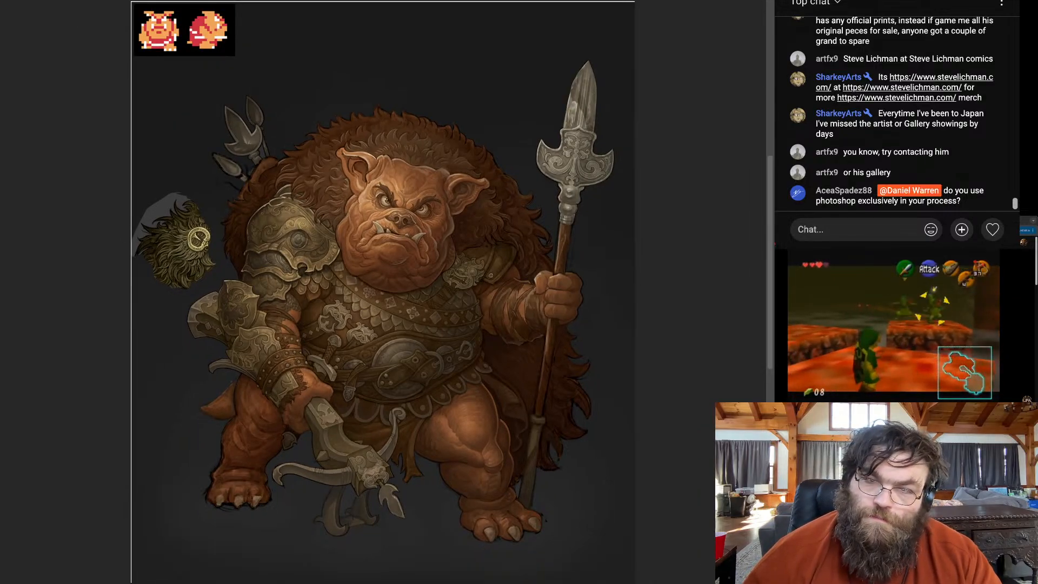
Return to the warrior painting and refine the hair strands at the left corner of the mouth with tones sampled from the moustache
key(Right)
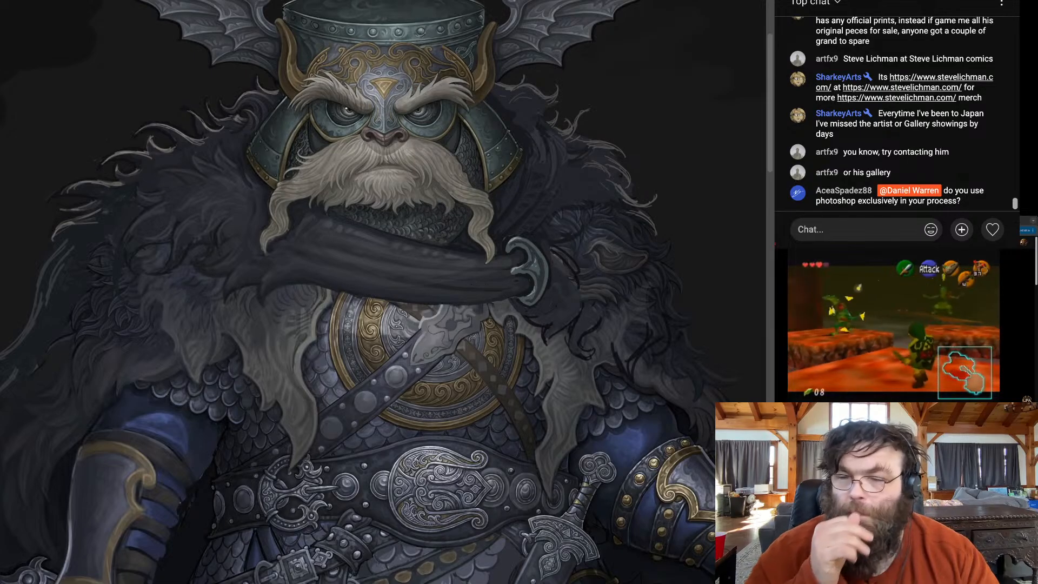
scroll(383, 292, down, 3)
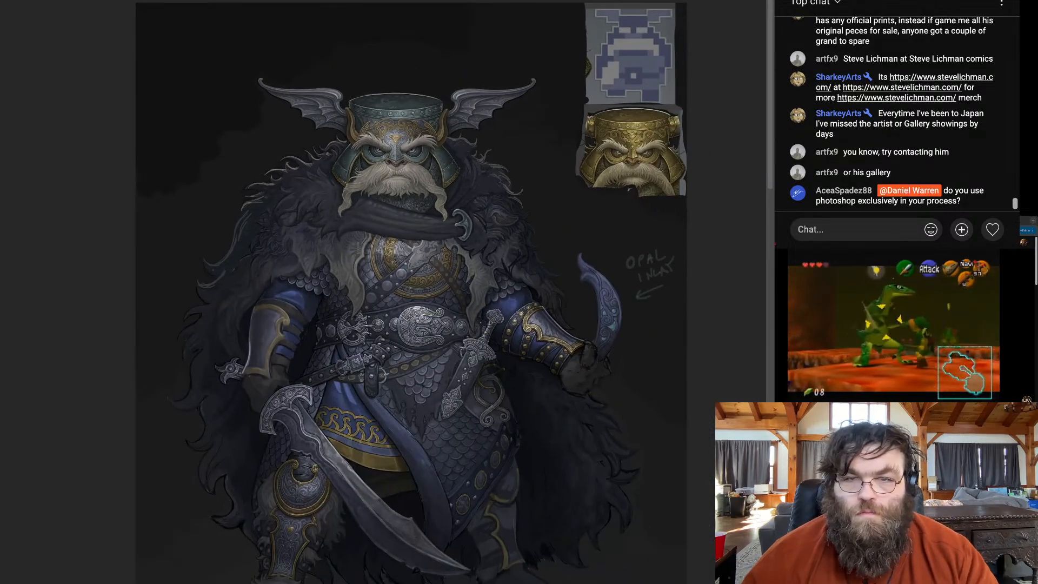
scroll(384, 292, down, 1)
scroll(384, 292, up, 3)
scroll(384, 292, up, 3)
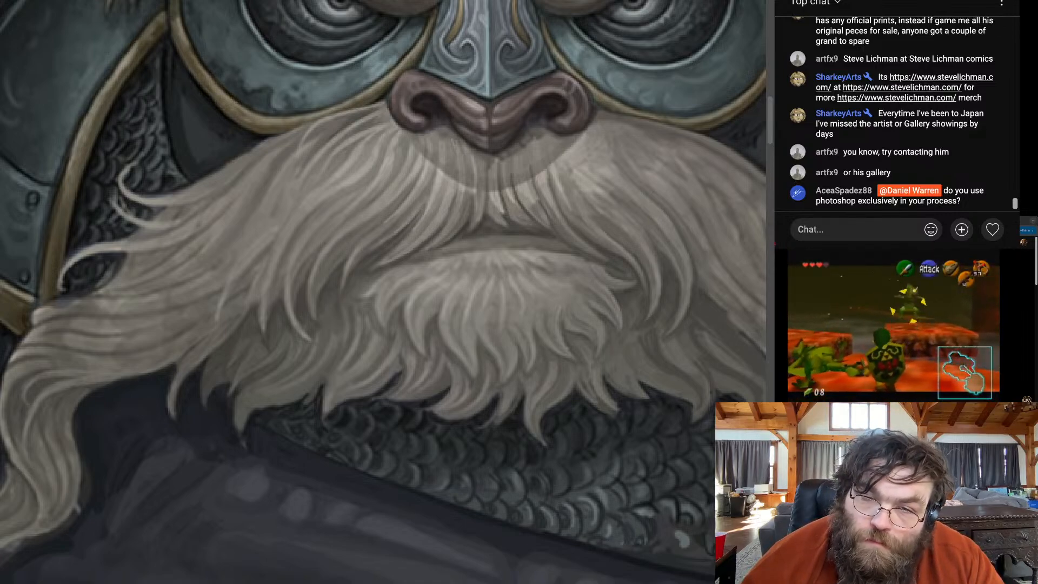
alt+click(391, 236)
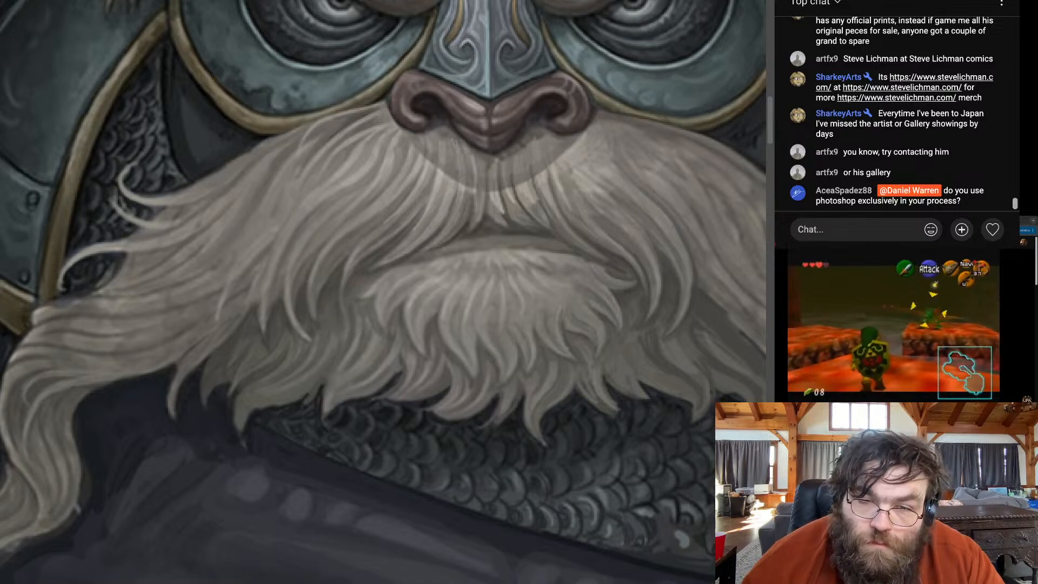
alt+click(342, 277)
alt+click(386, 268)
drag(377, 290, 363, 298)
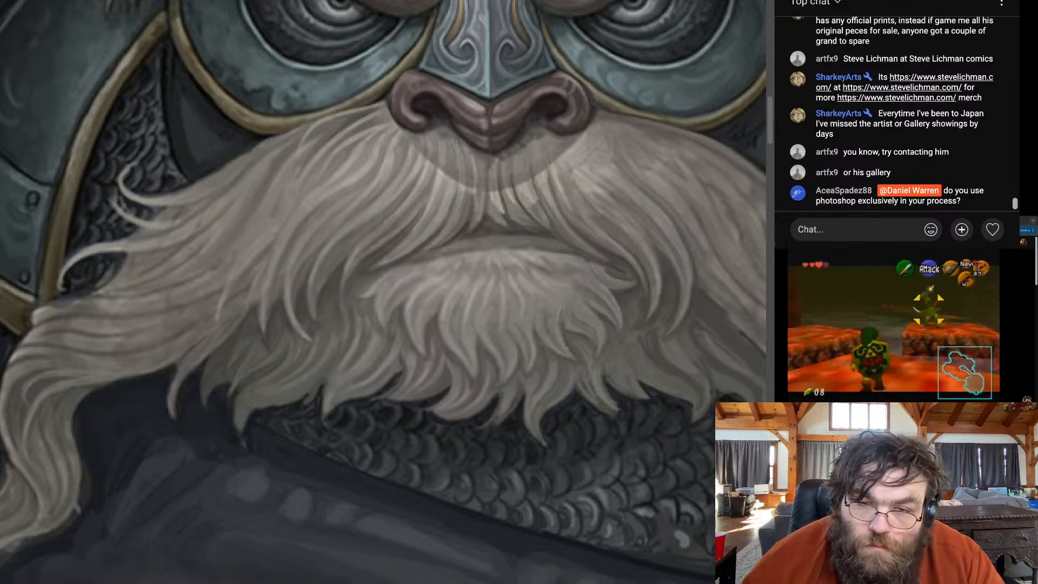
alt+click(392, 264)
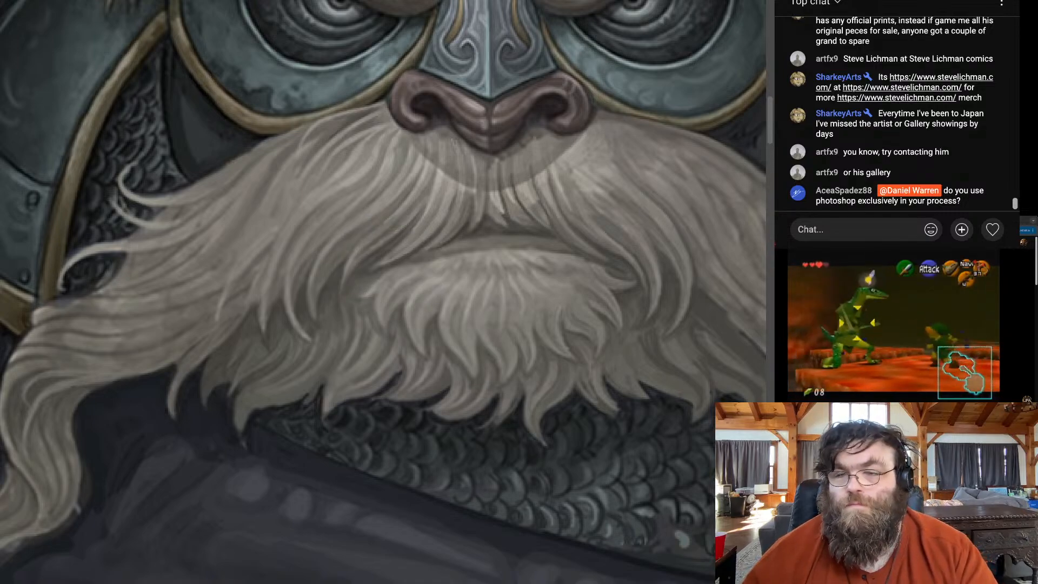
Compare the strands around the mouth with the overall figure and sample a hair tone from the moustache beneath the nose
key(ctrl+minus)
key(ctrl+minus)
key(ctrl+minus)
key(ctrl+minus)
key(ctrl+minus)
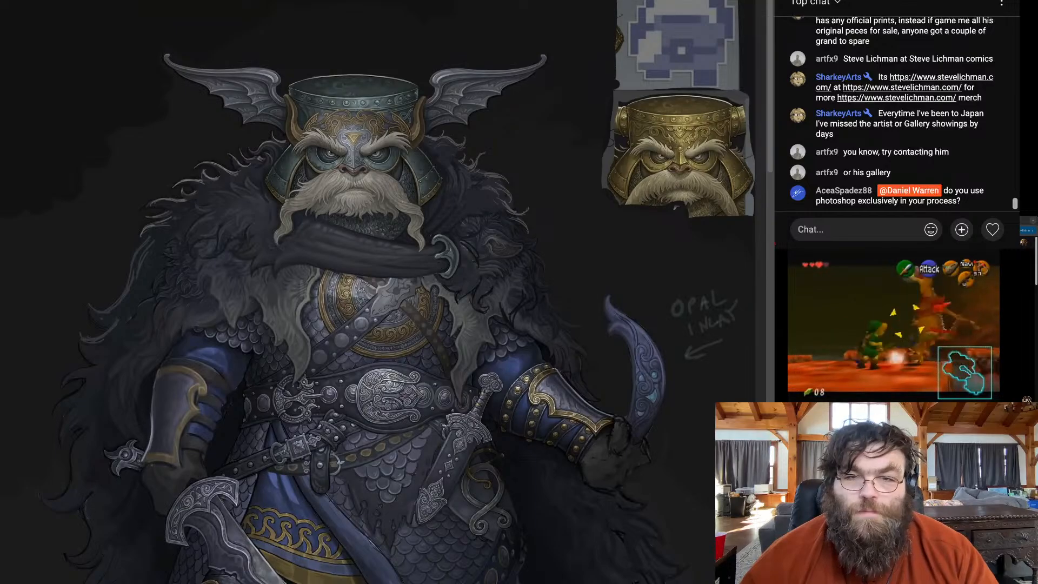
key(ctrl+plus)
key(ctrl+plus)
key(ctrl+plus)
key(ctrl+plus)
key(ctrl+plus)
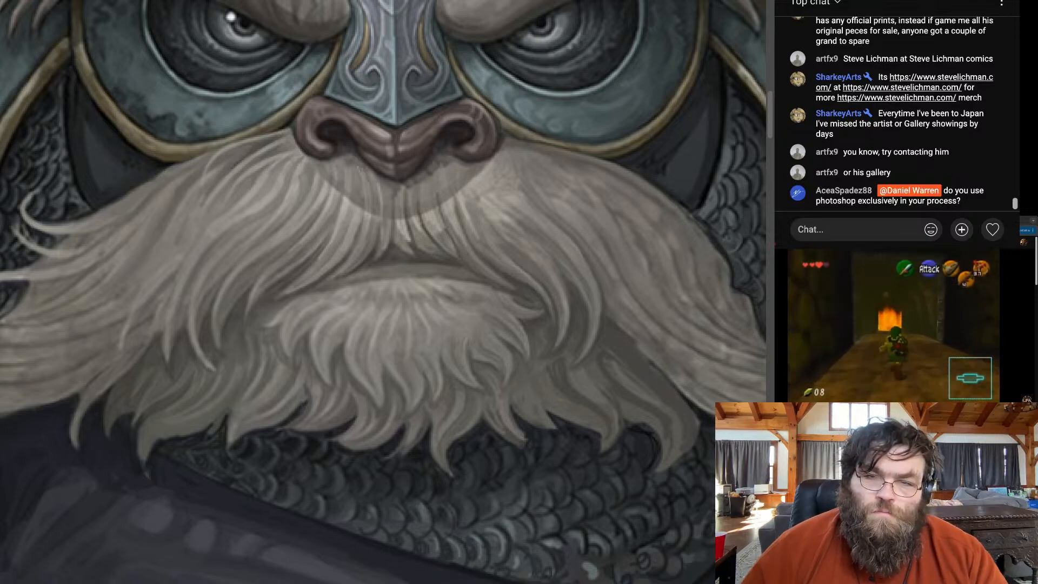
alt+click(400, 215)
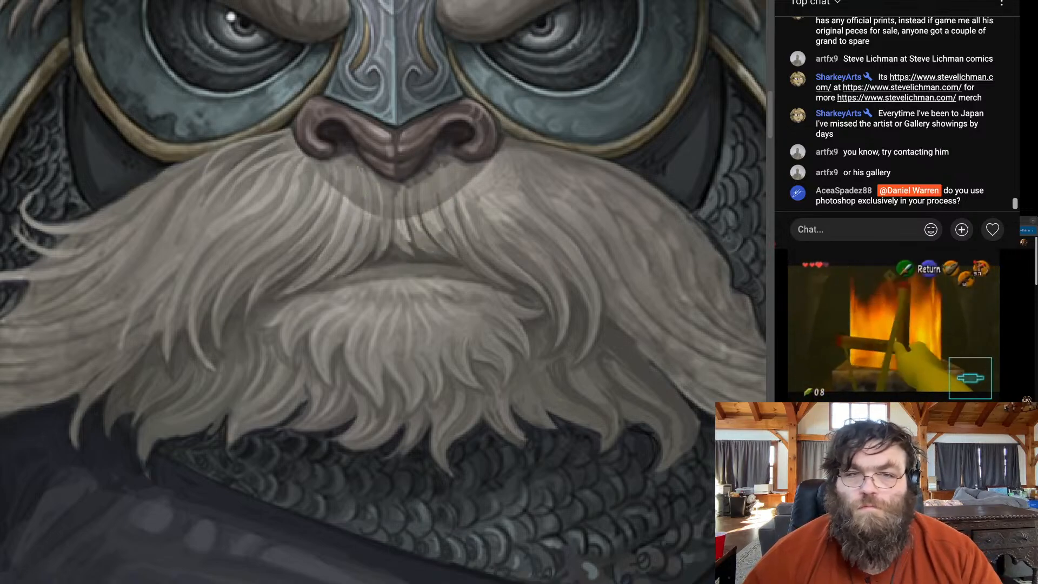
Examine how the moustache and chin beard read within the full composition beside the reference images, and again in close-up
key(ctrl+minus)
key(ctrl+minus)
key(ctrl+minus)
key(ctrl+minus)
key(ctrl+minus)
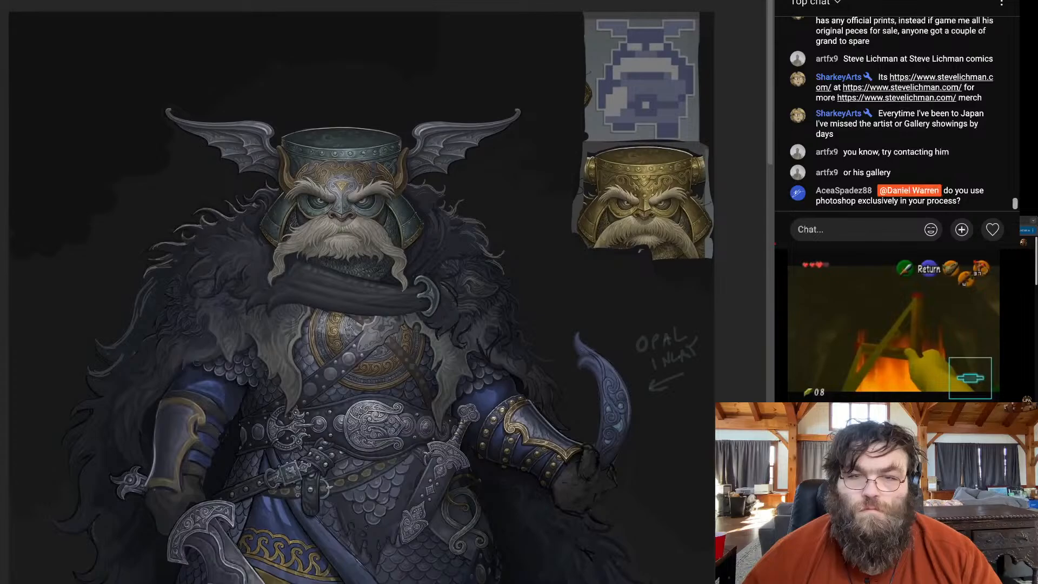
key(ctrl+plus)
key(ctrl+plus)
key(ctrl+plus)
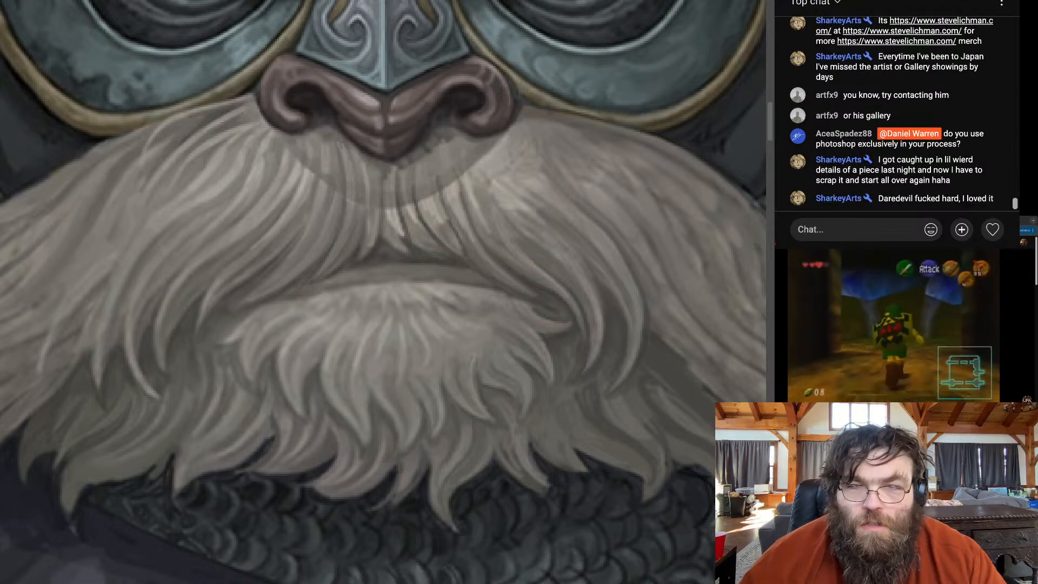
scroll(373, 181, down, 8)
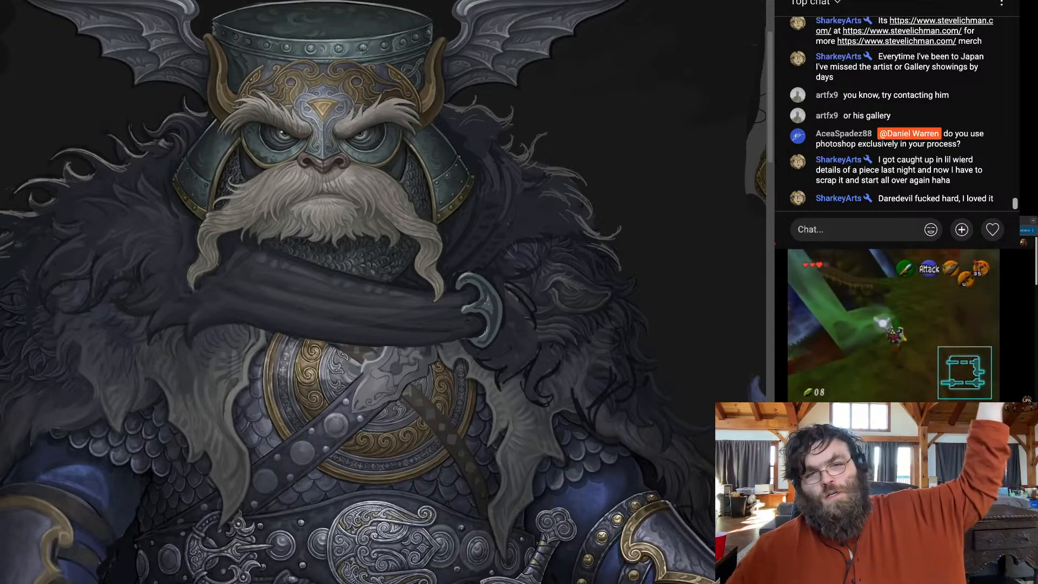
scroll(300, 171, down, 3)
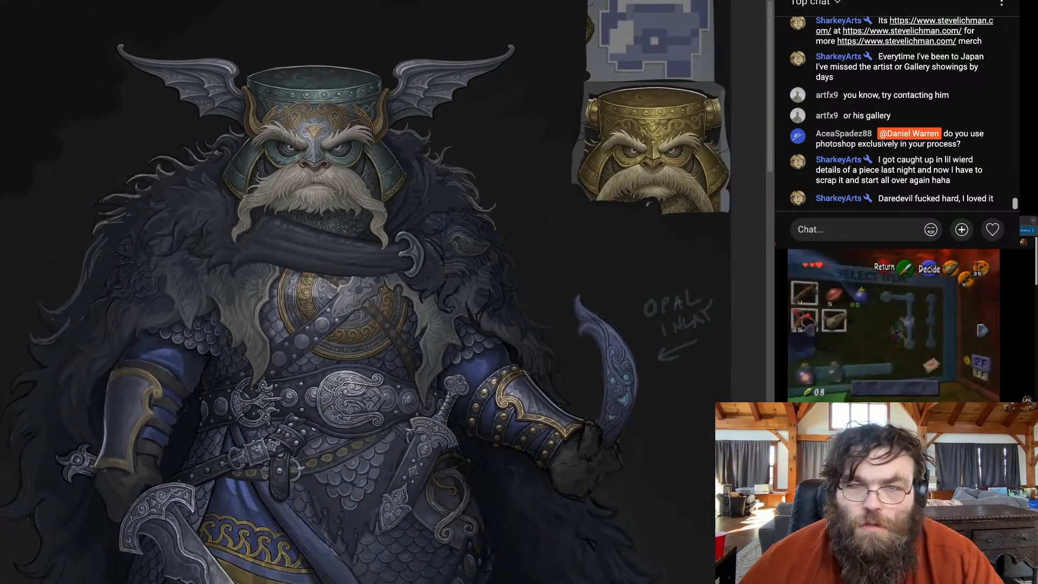
scroll(312, 158, up, 10)
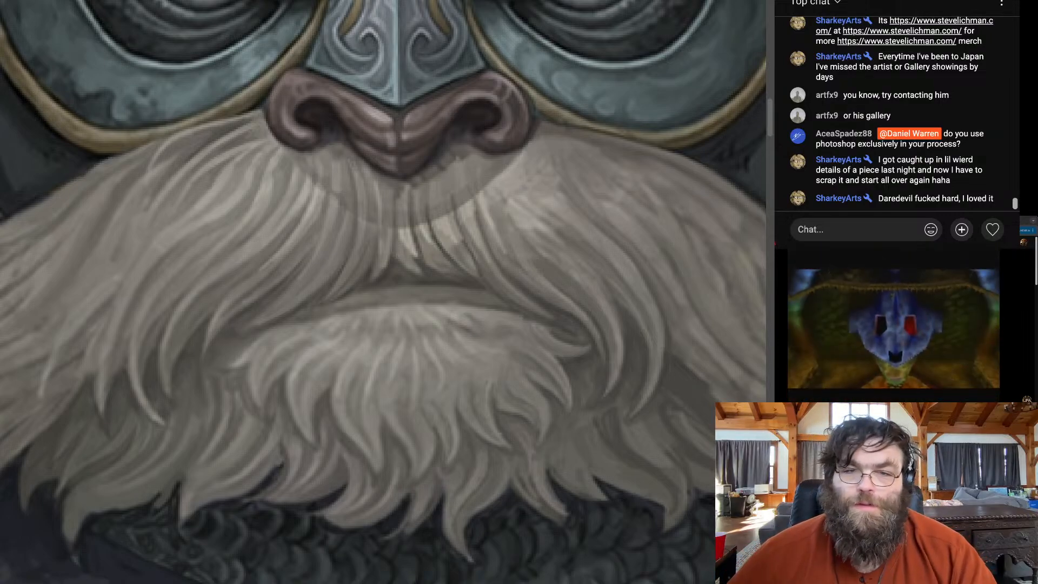
key(ctrl+0)
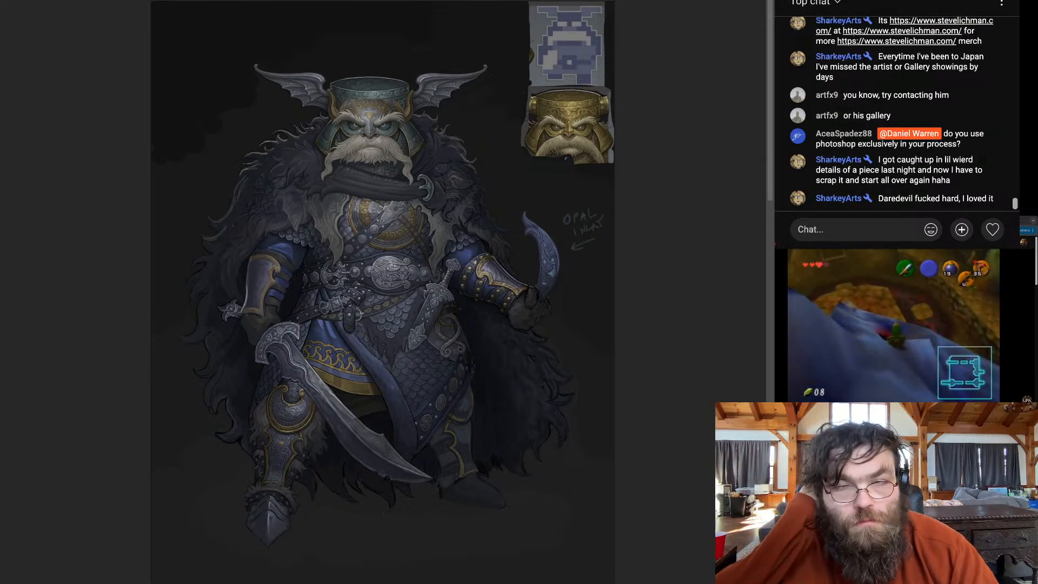
scroll(373, 137, up, 3)
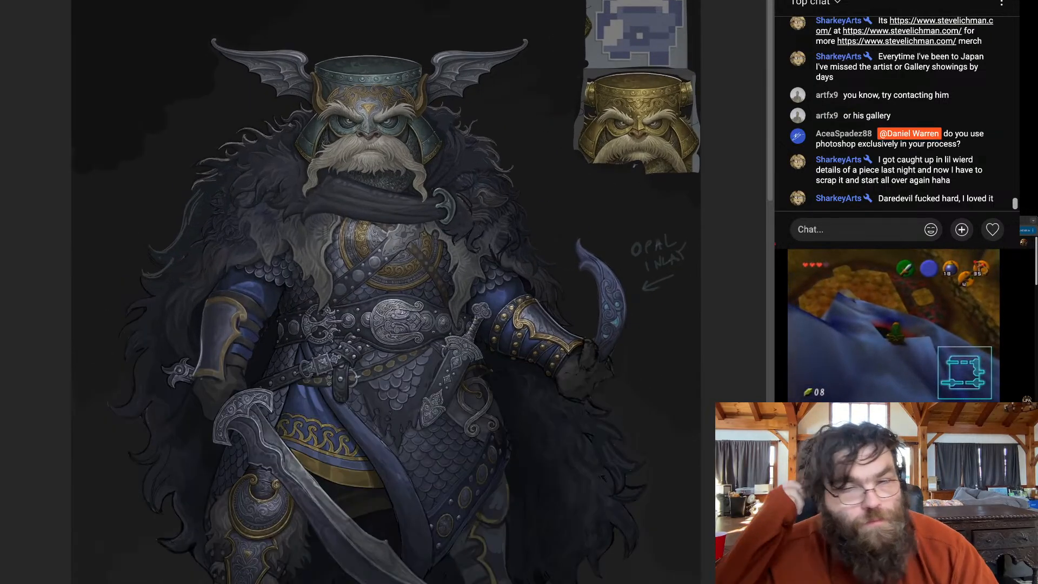
scroll(362, 124, up, 10)
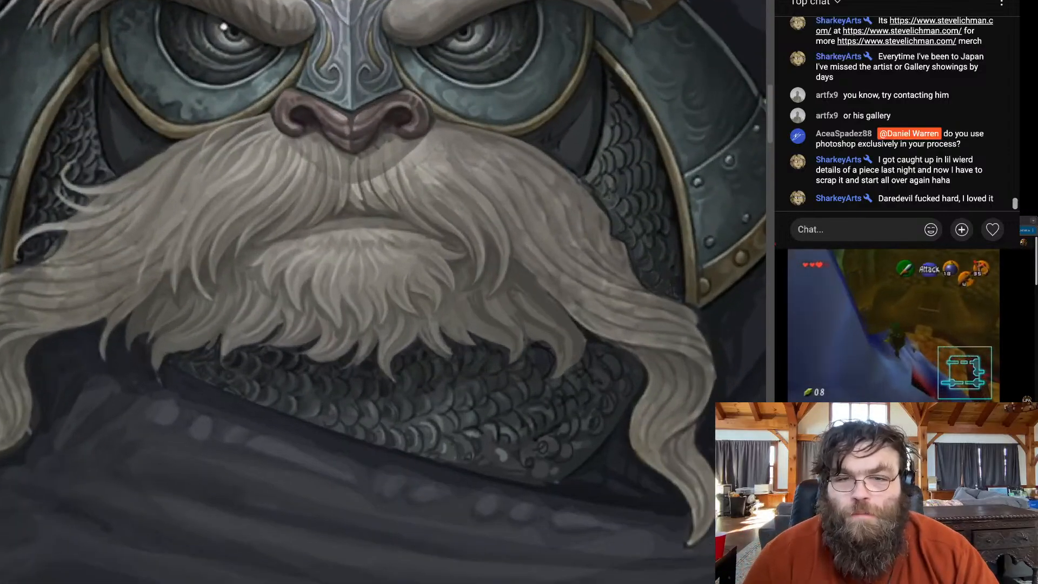
Undo the last light strokes on the moustache below the nostril and check the surrounding strands against the full figure
scroll(427, 118, up, 4)
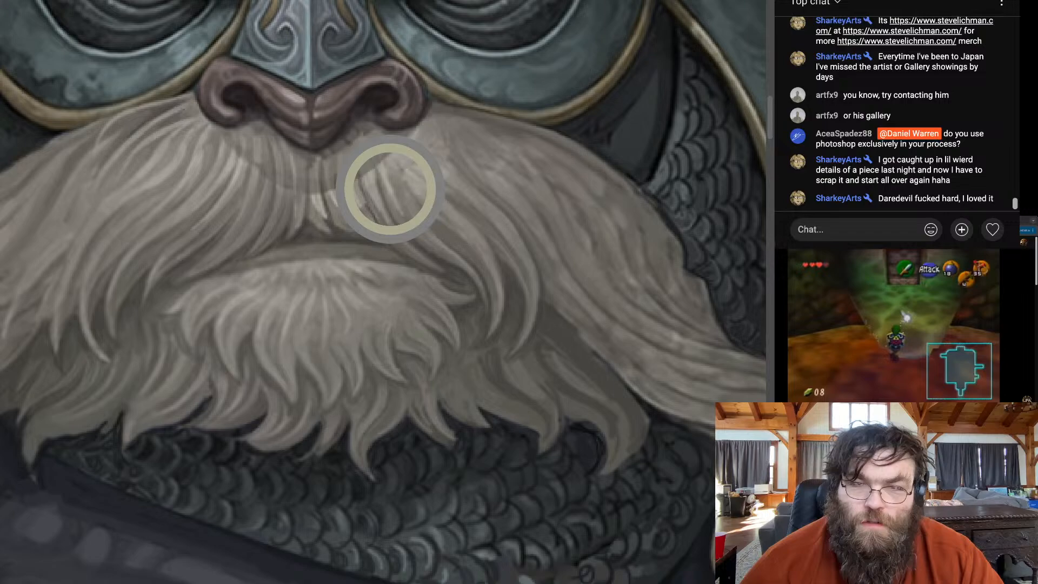
key(ctrl+z)
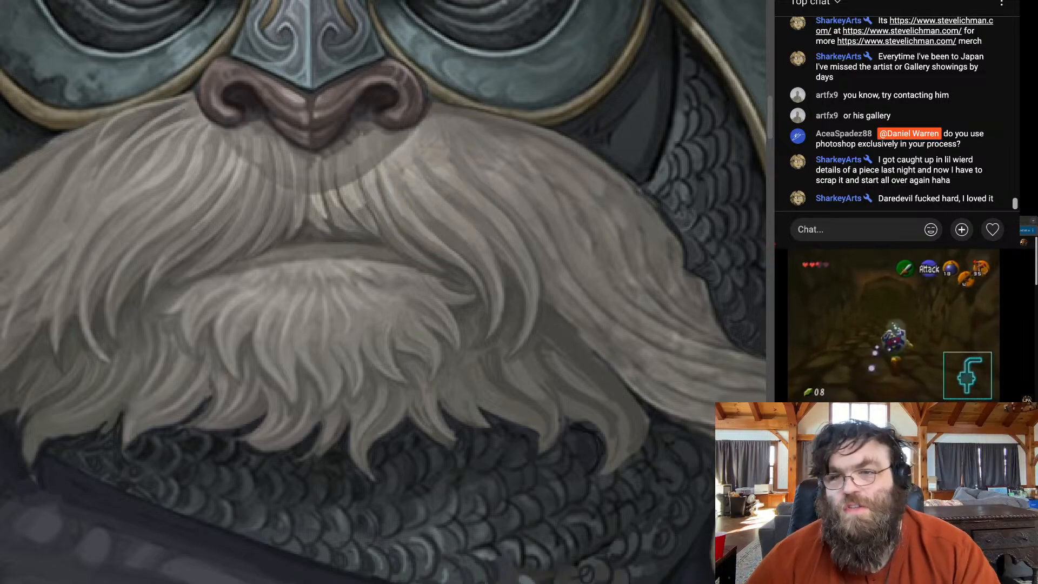
key(ctrl+0)
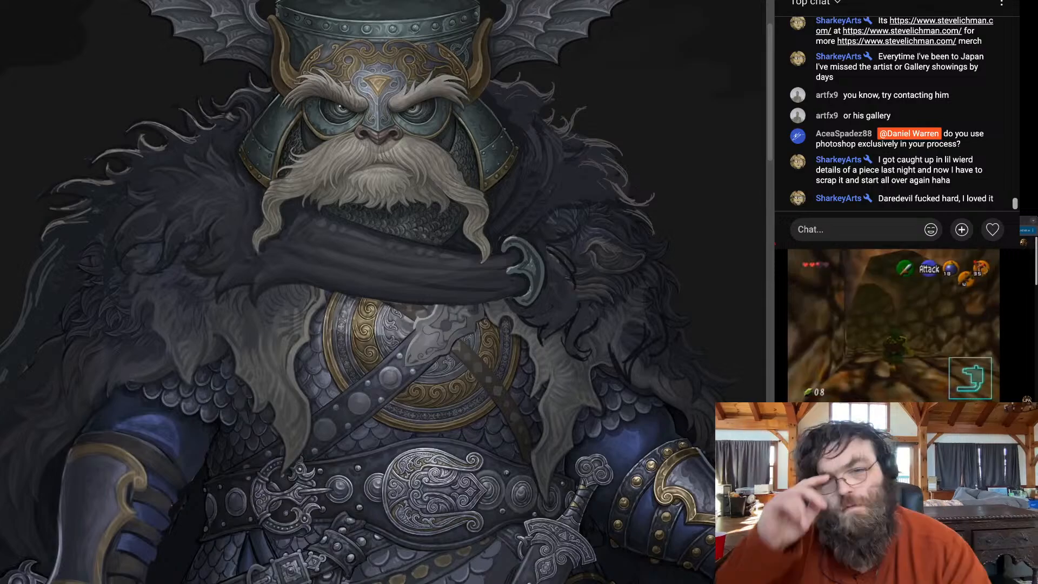
scroll(384, 292, up, 5)
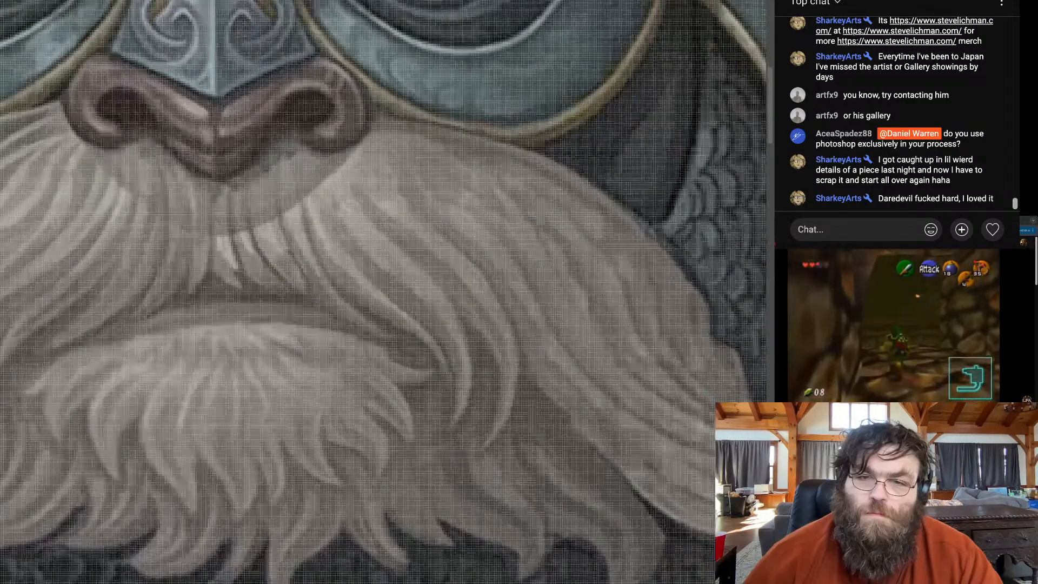
scroll(384, 292, down, 1)
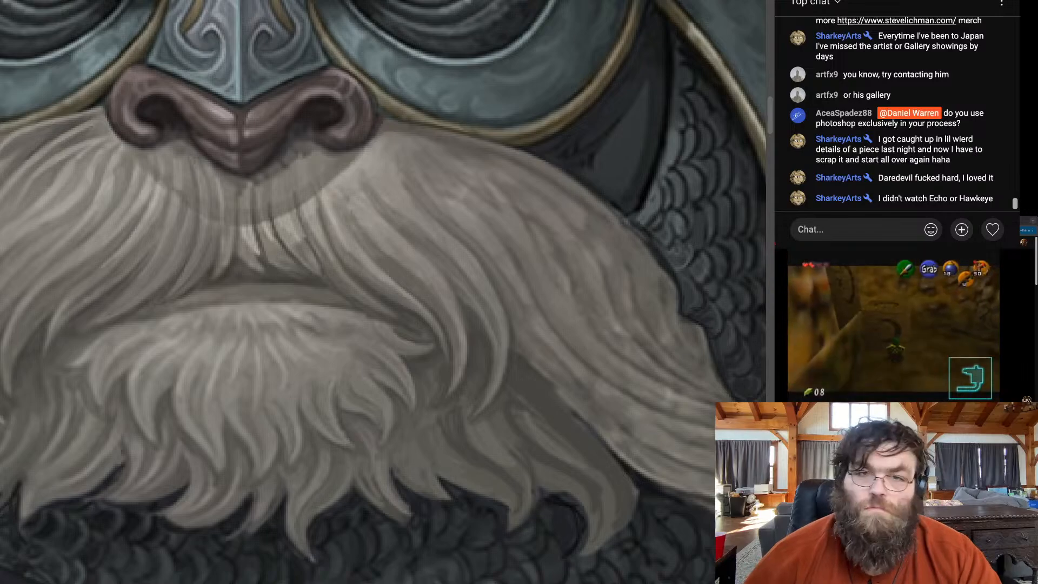
Examine the full figure beside the reference images, checking the fur cloak, shoulder and armour at several magnifications
key(ctrl+0)
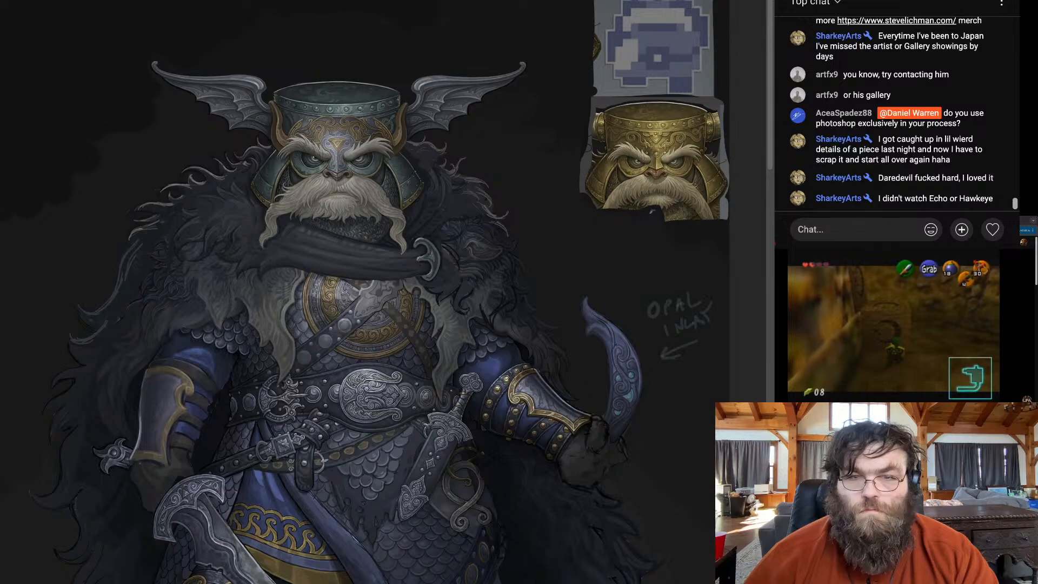
key(ctrl+minus)
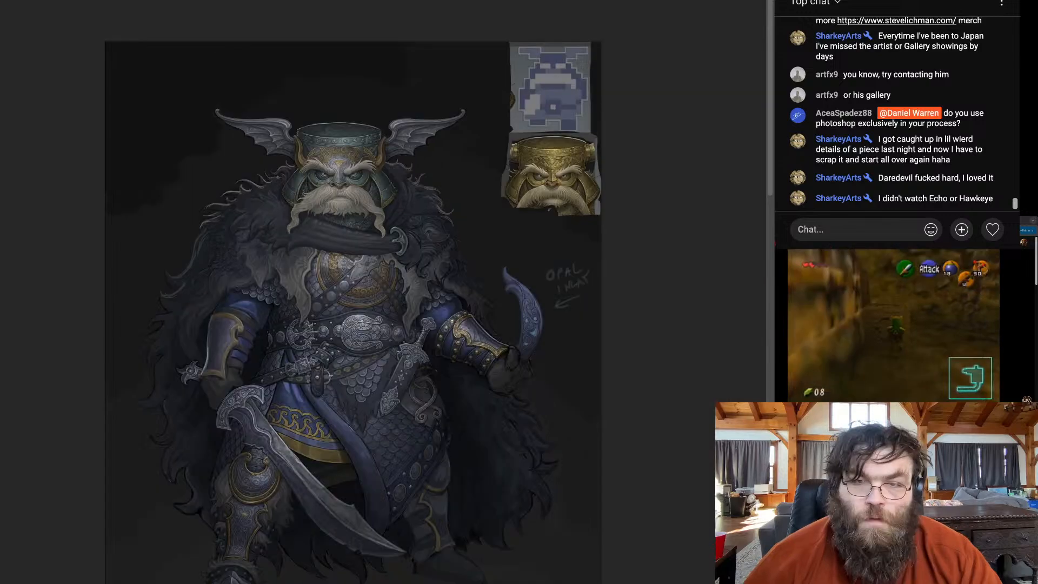
key(ctrl+plus)
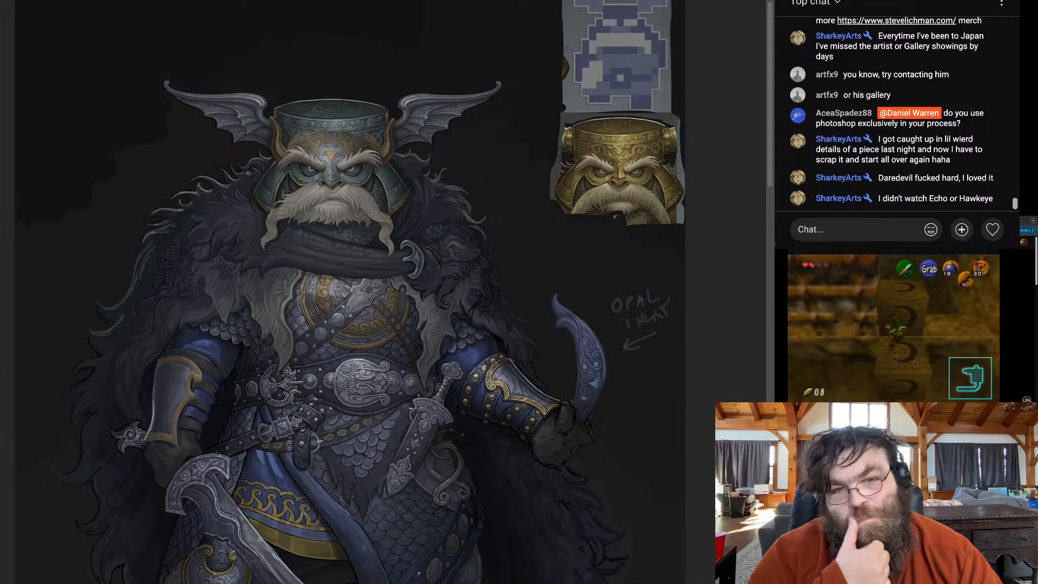
key(ctrl+minus)
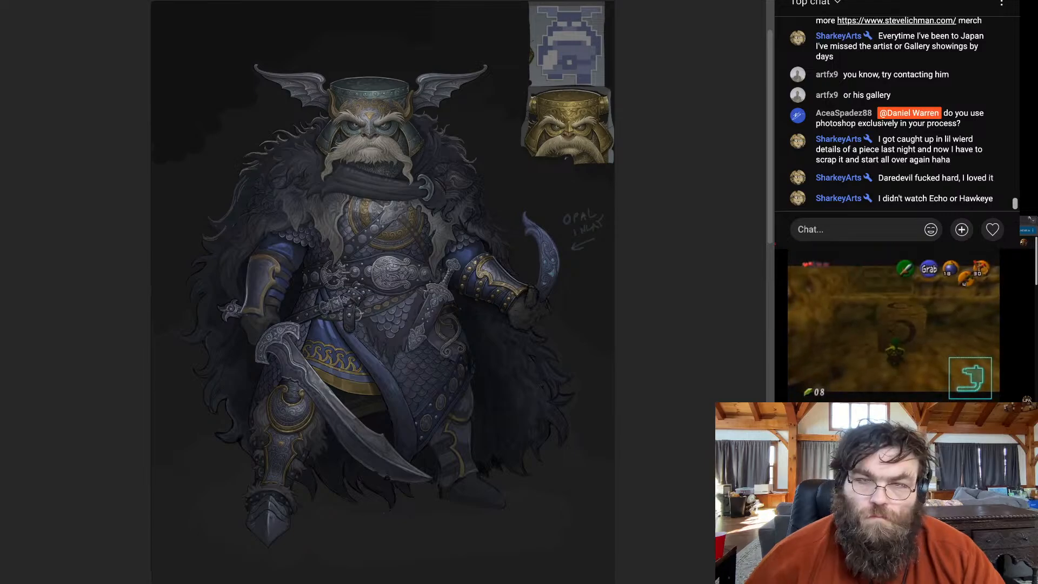
scroll(241, 206, up, 5)
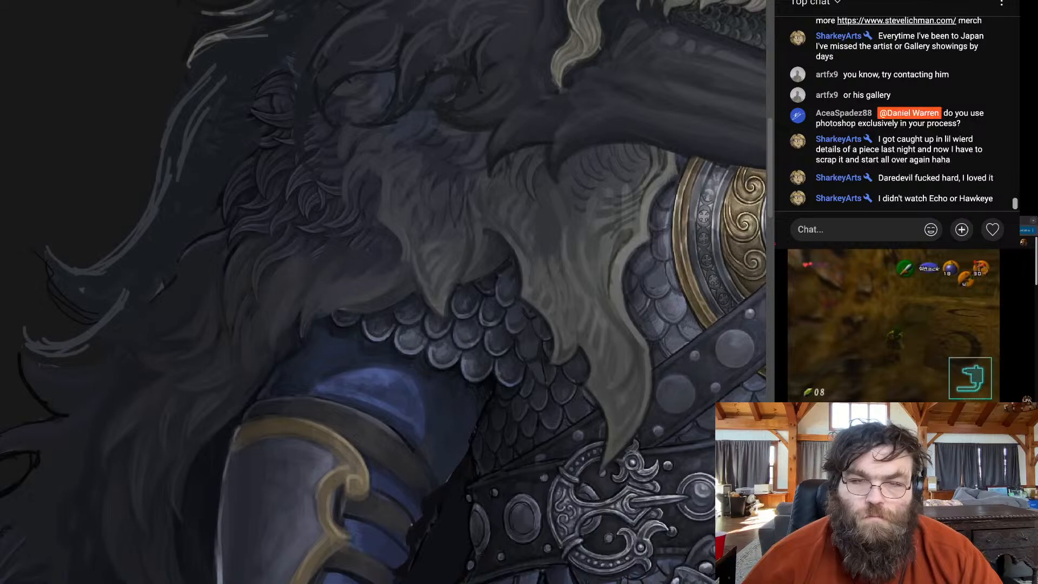
key(ctrl+0)
key(ctrl+plus)
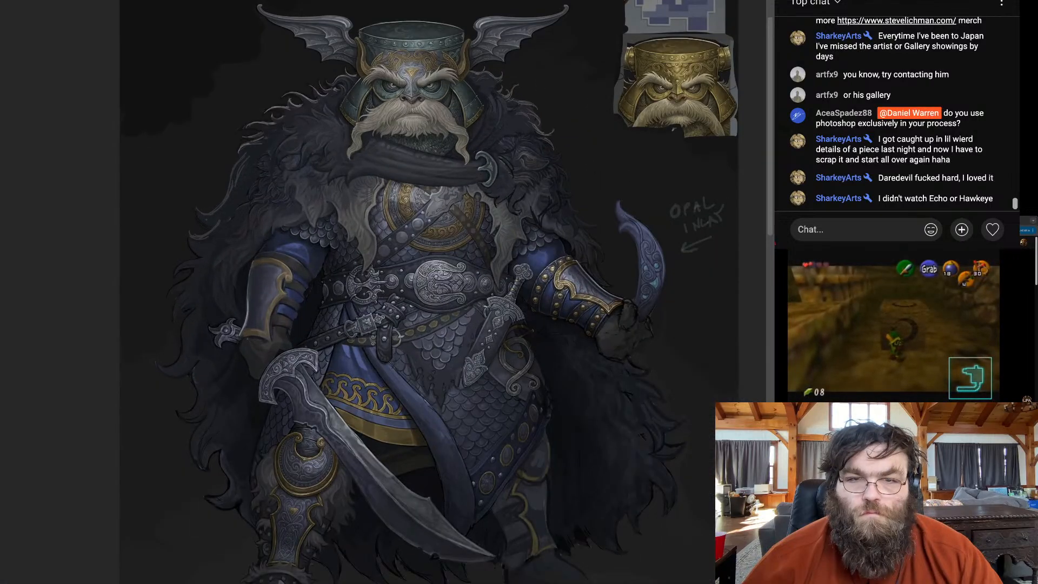
key(ctrl+plus)
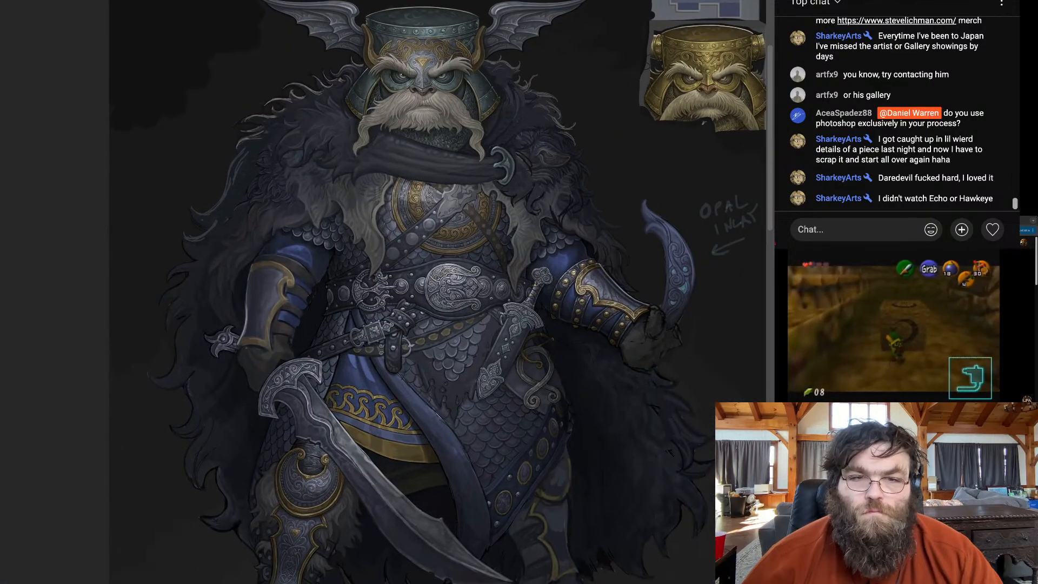
key(ctrl+minus)
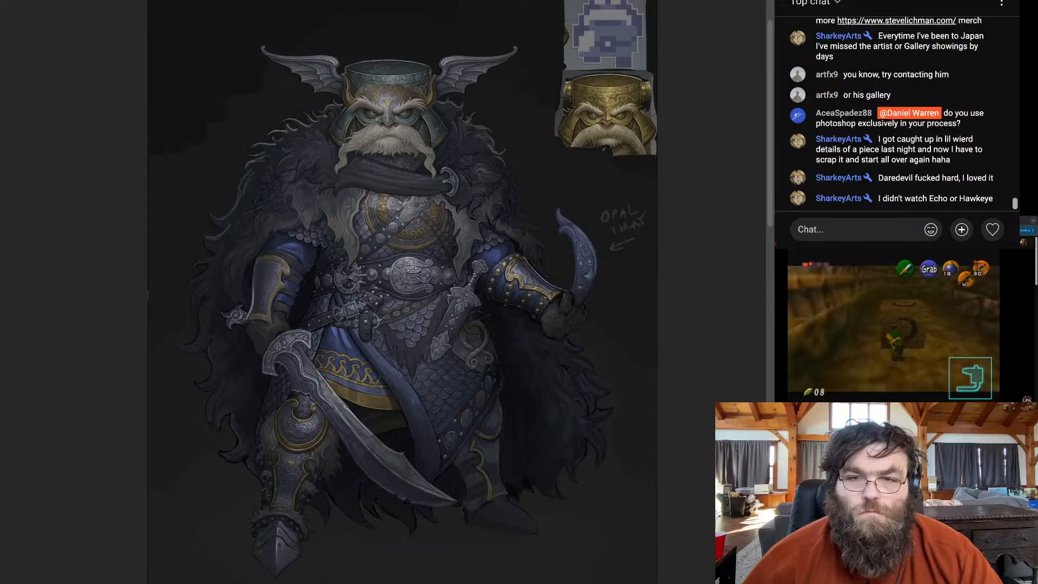
key(ctrl+minus)
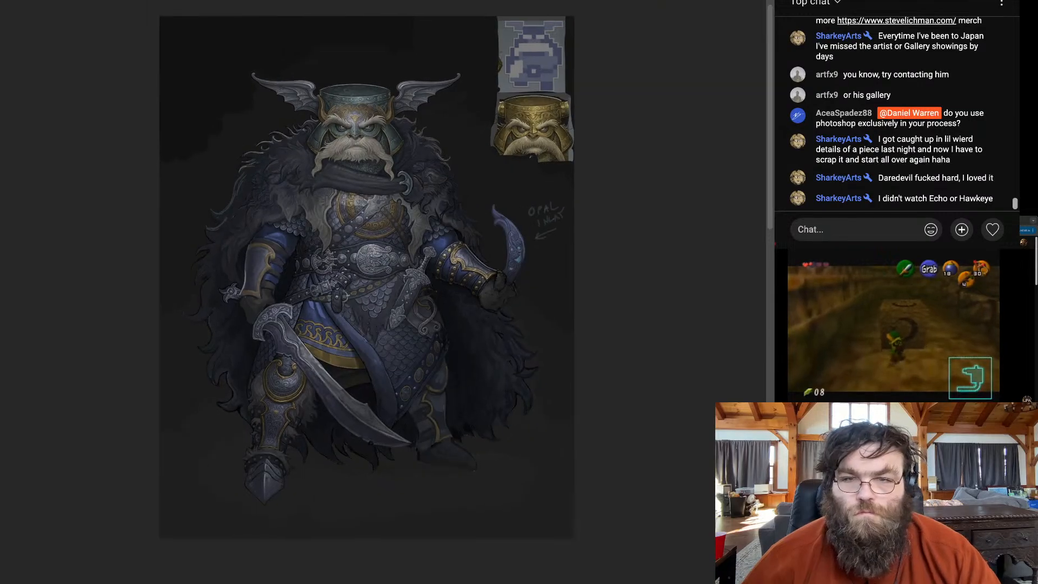
Refine the fur around the eye of the beast head on the cloak's shoulder beside the brooch, using sampled dark blue fur tones
key(ctrl+plus)
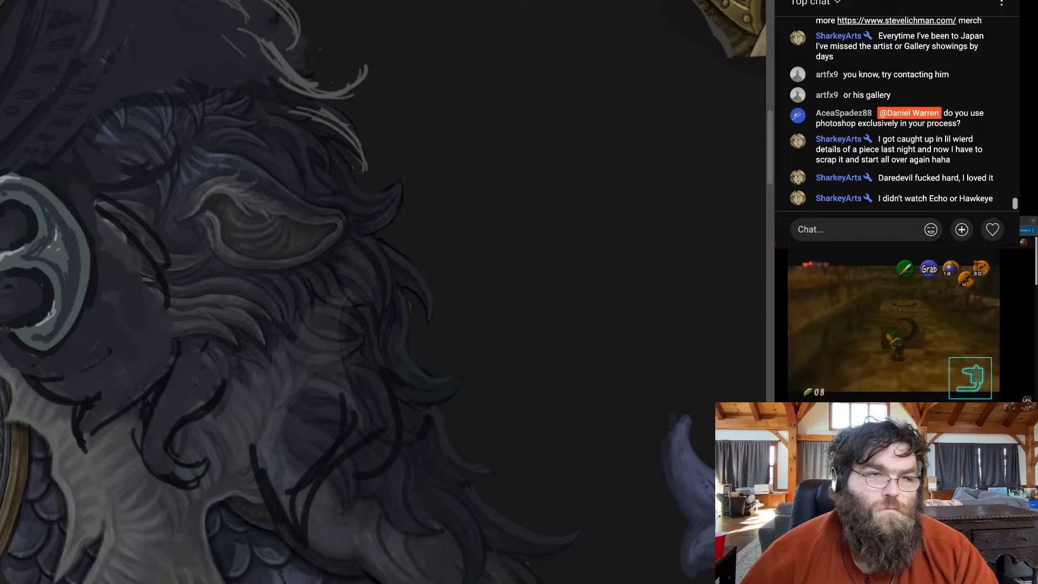
key(ctrl+plus)
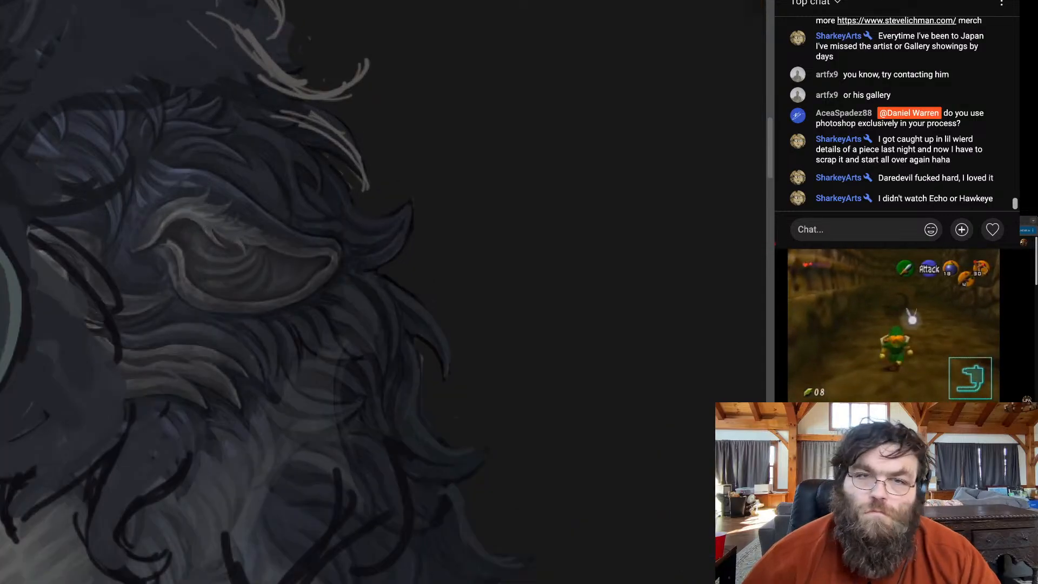
alt+click(185, 171)
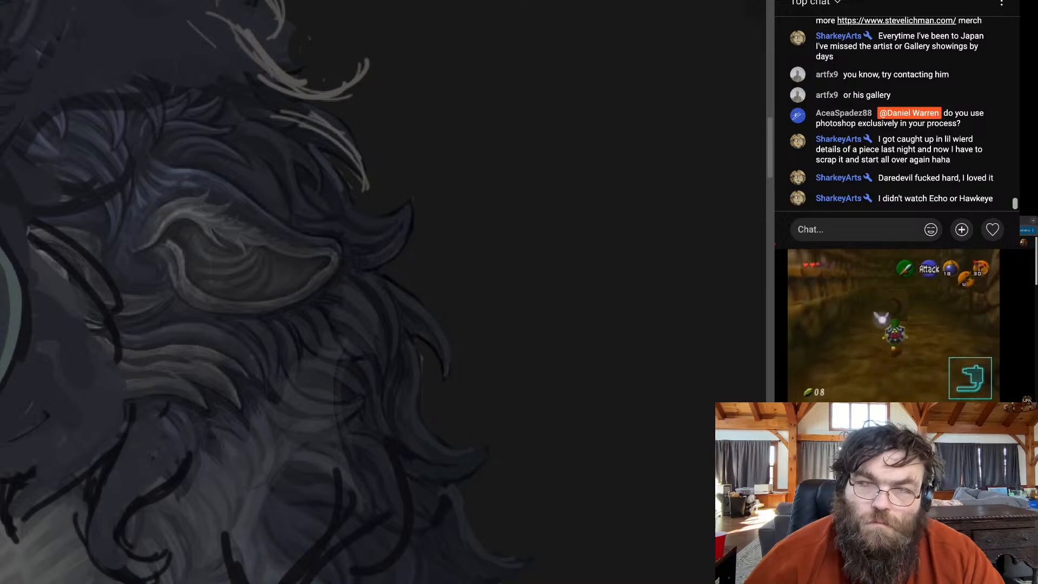
alt+click(324, 158)
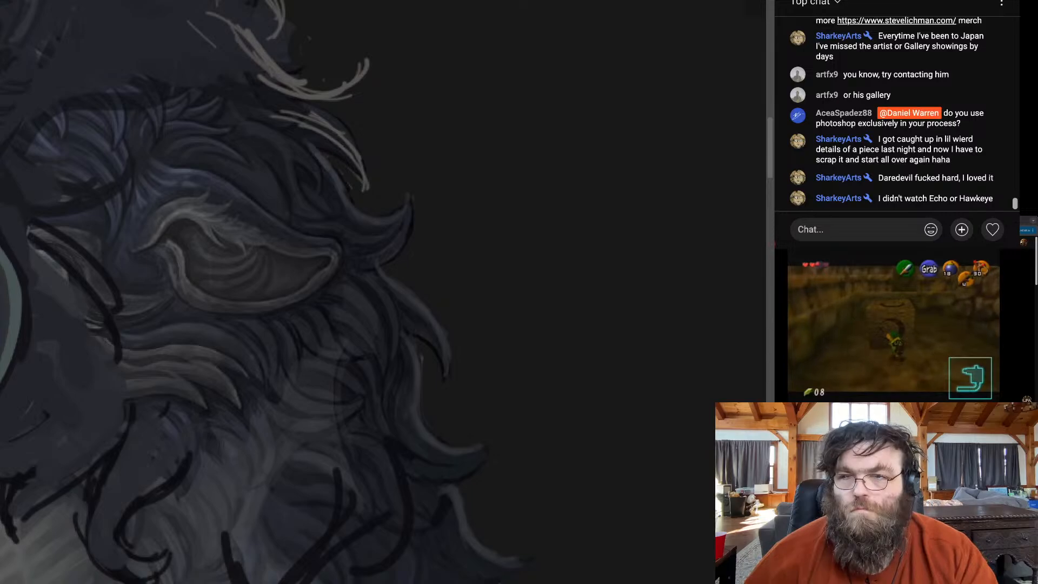
key(ctrl+0)
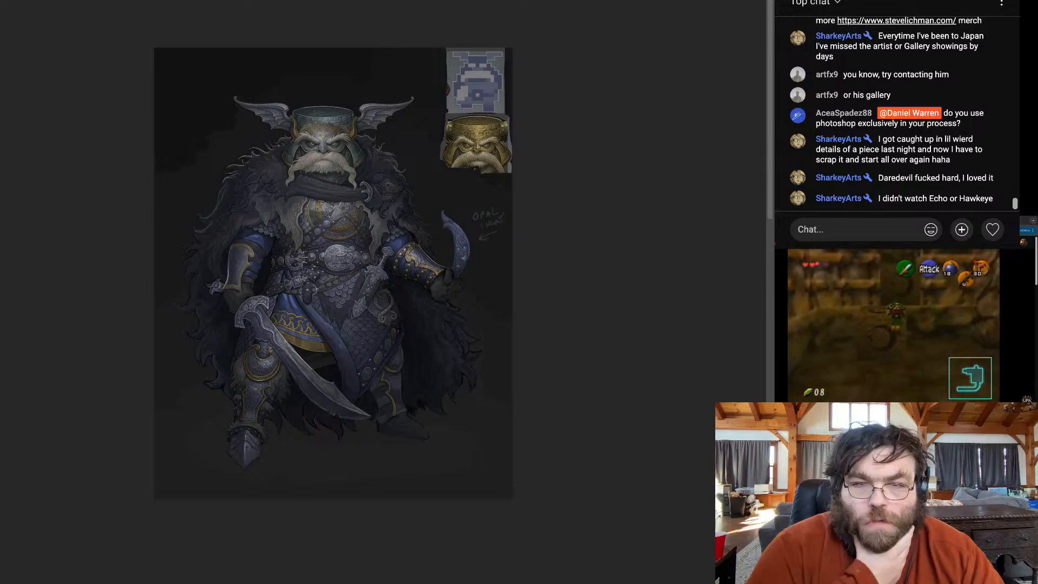
Paint a draped fold of dark blue cloth over the gold hem and dark gap between the curved sword and the scaled skirt
scroll(317, 241, up, 2)
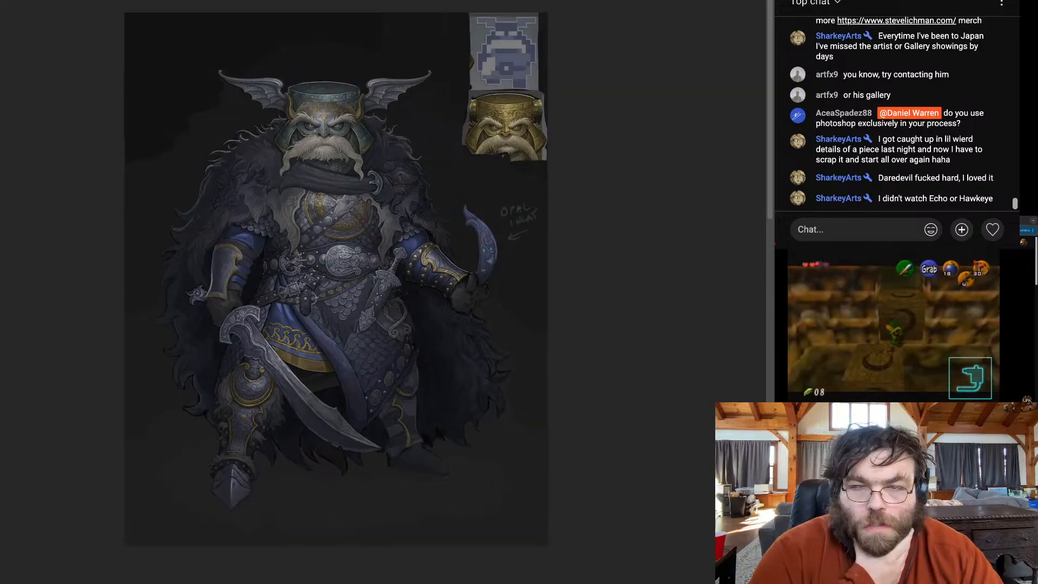
scroll(318, 237, up, 1)
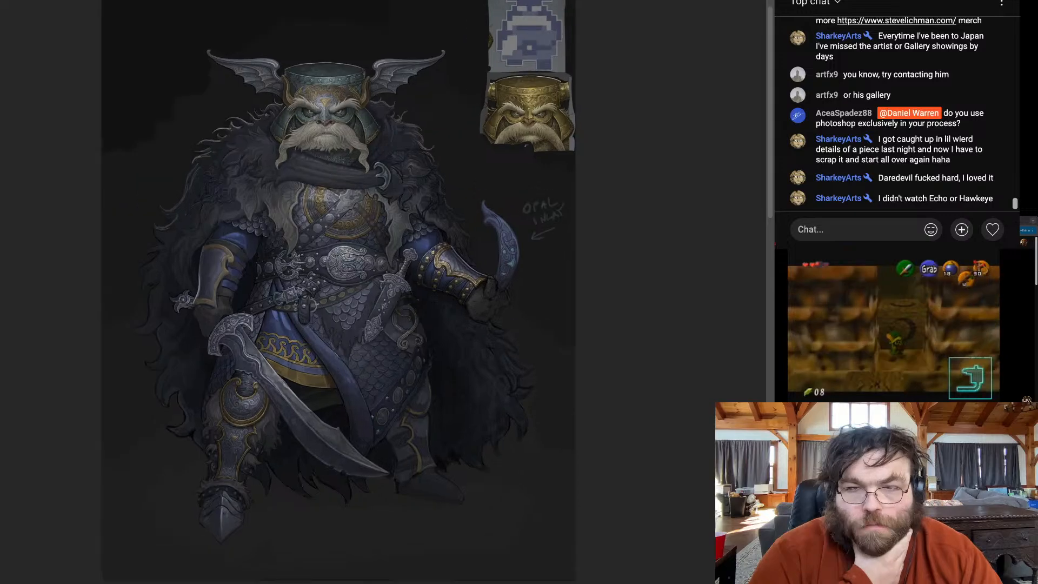
scroll(315, 457, up, 4)
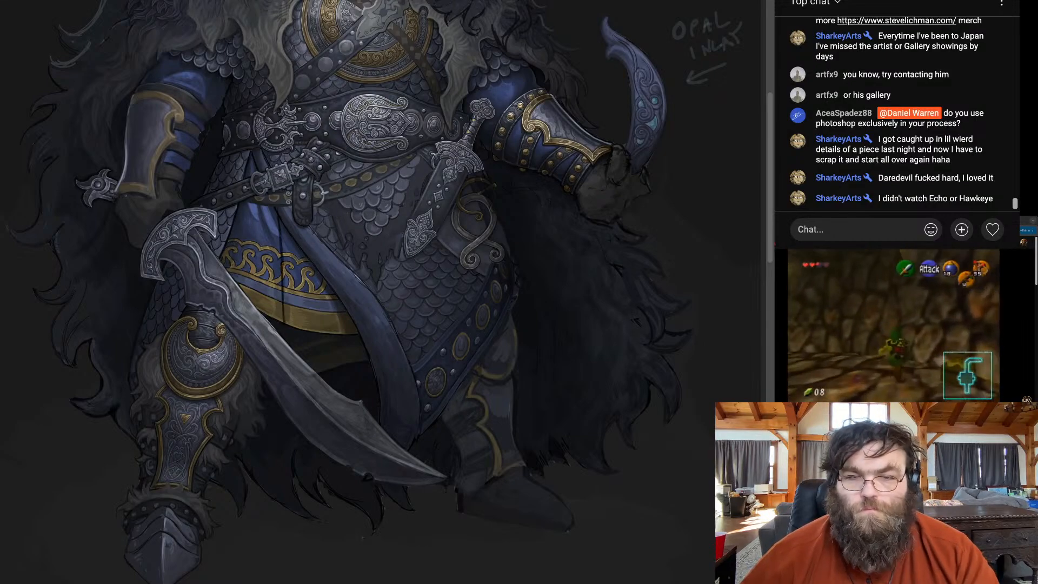
key(ctrl+0)
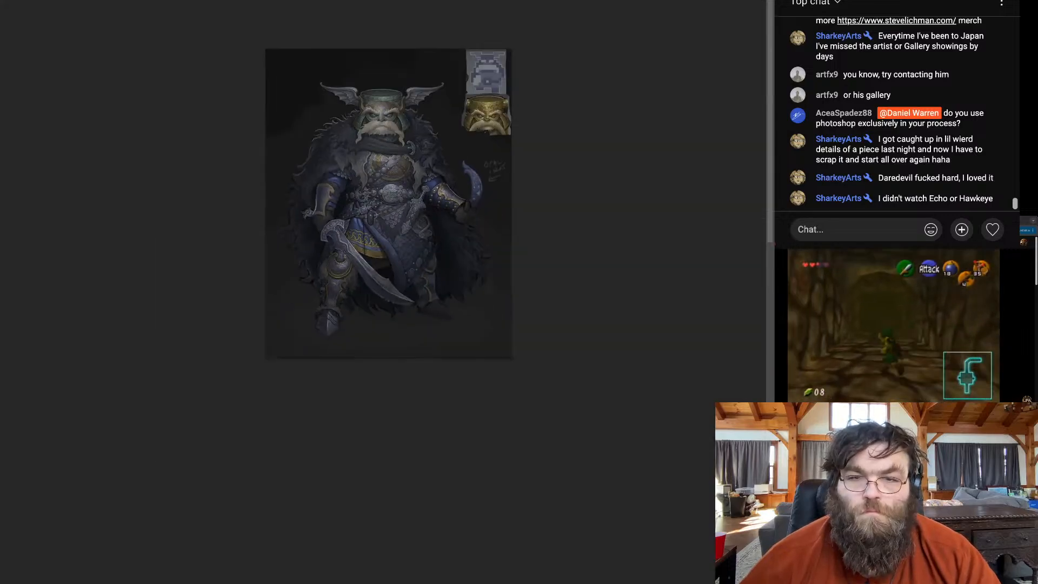
key(ctrl+plus)
key(ctrl+plus)
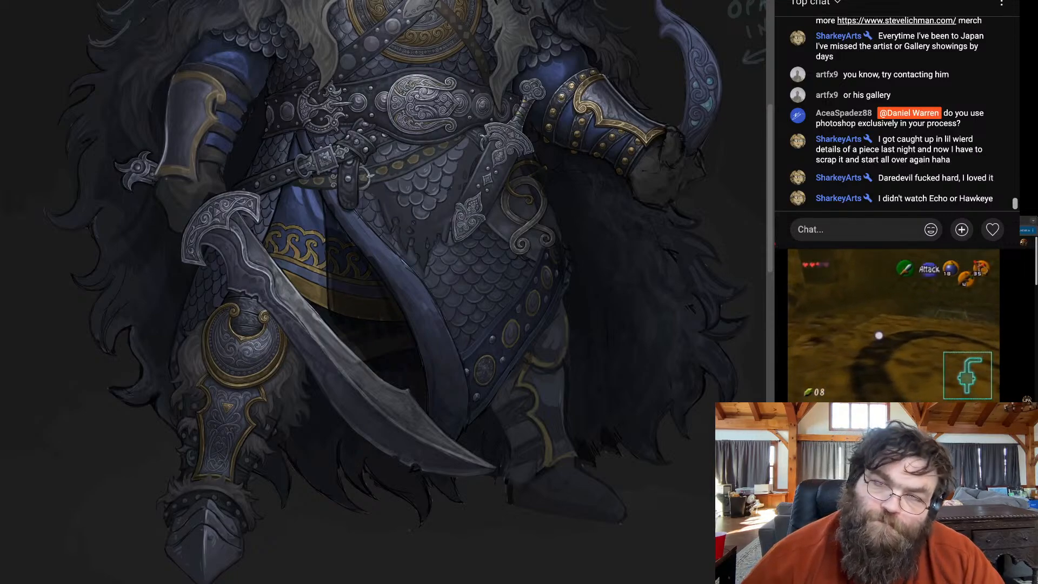
mouse_move(332, 211)
mouse_down()
mouse_move(351, 271)
mouse_move(422, 324)
mouse_move(373, 346)
mouse_move(346, 335)
mouse_up()
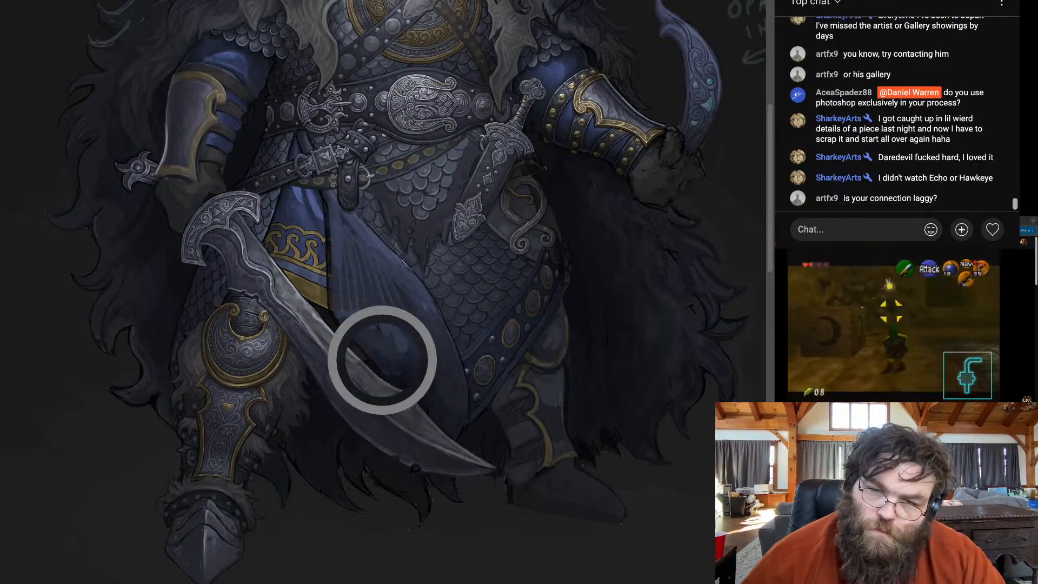
mouse_move(436, 362)
mouse_down()
mouse_move(356, 306)
mouse_move(392, 289)
mouse_up()
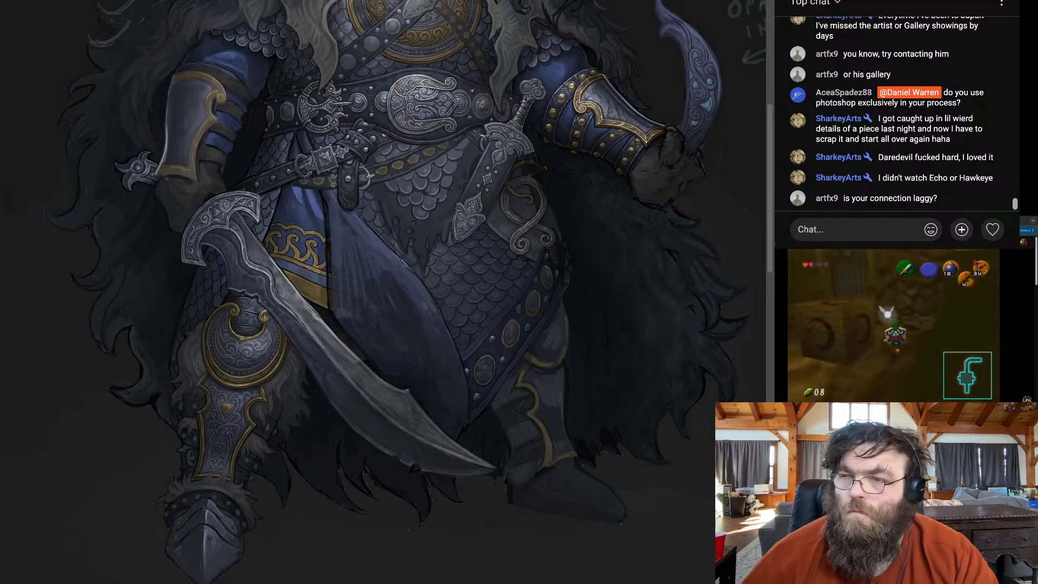
key(ctrl+minus)
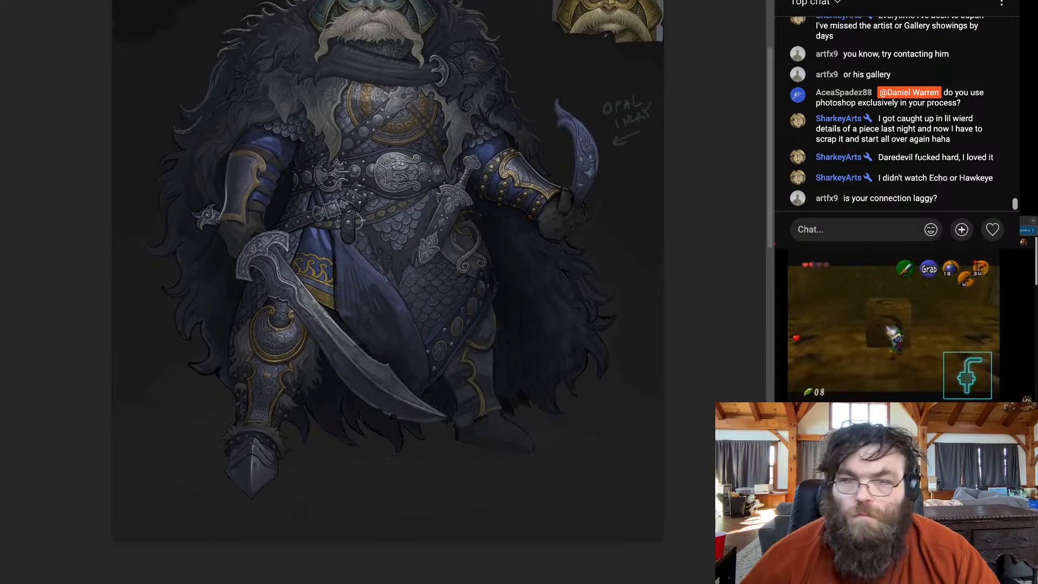
key(ctrl+0)
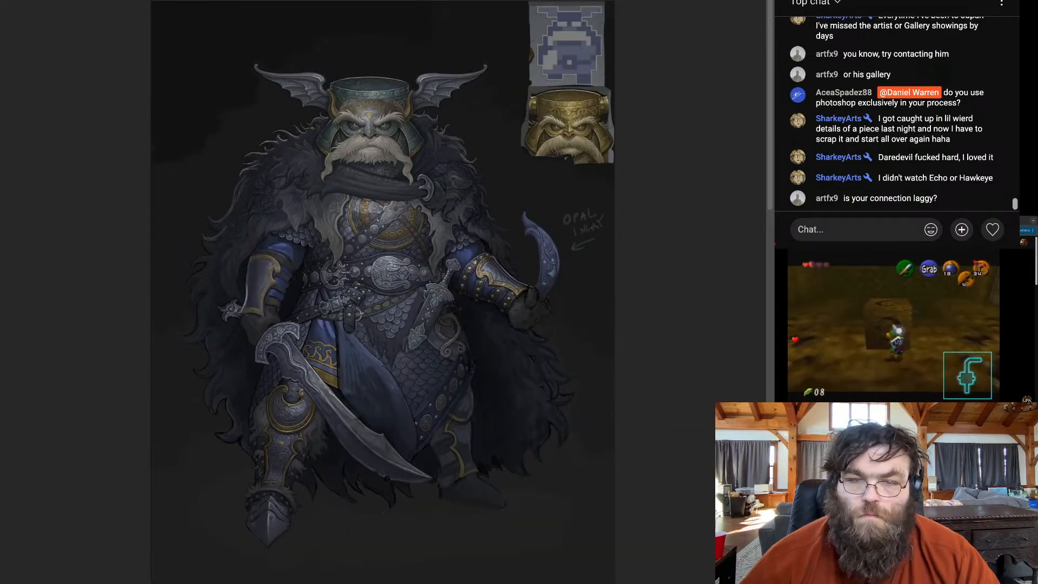
Reply to the connection question in the live chat with the messages "you tell me" and "yes it is"
click(824, 228)
text(yes it is a little)
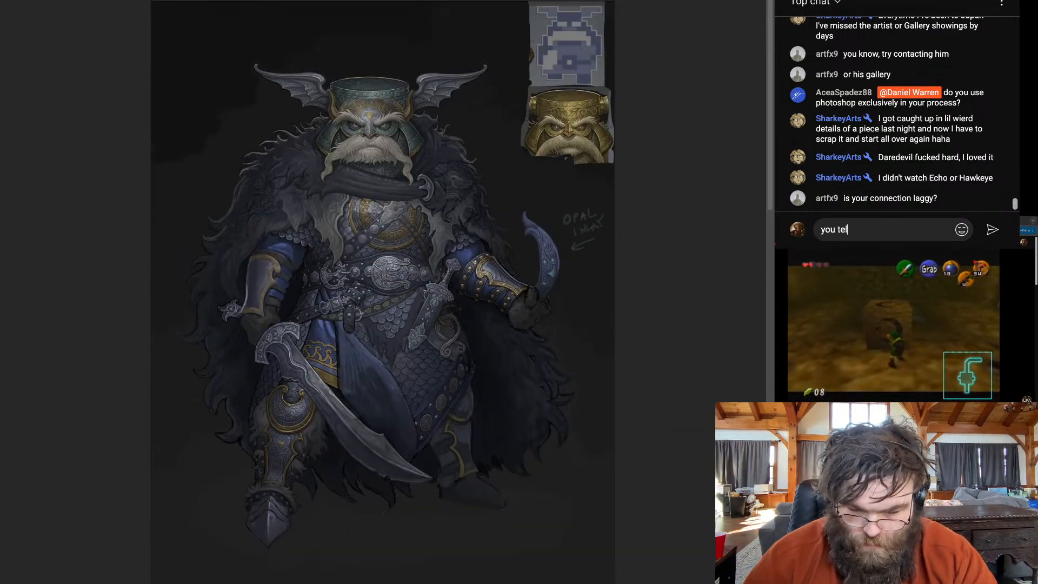
key(Return)
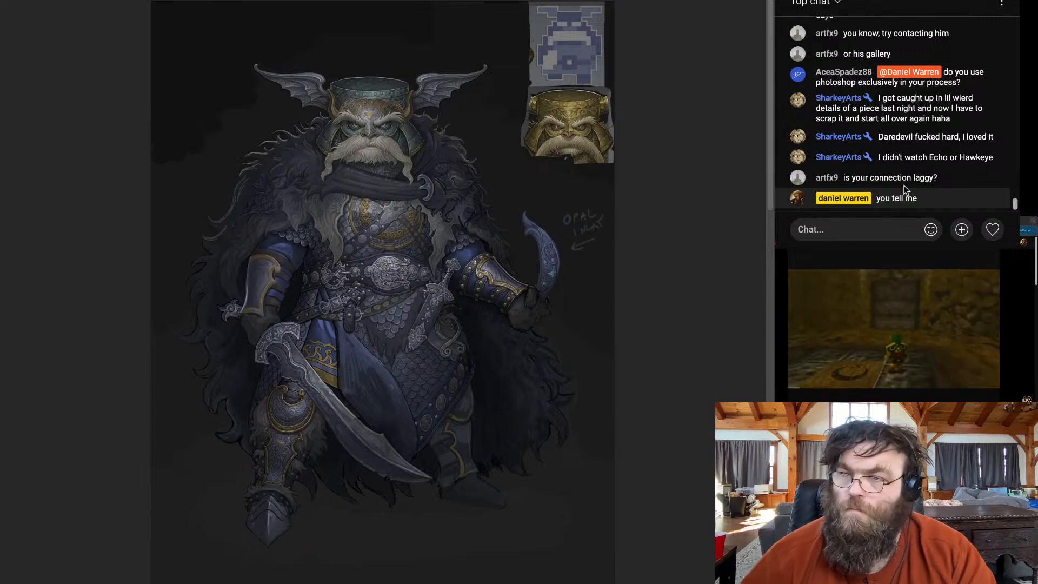
text(yes)
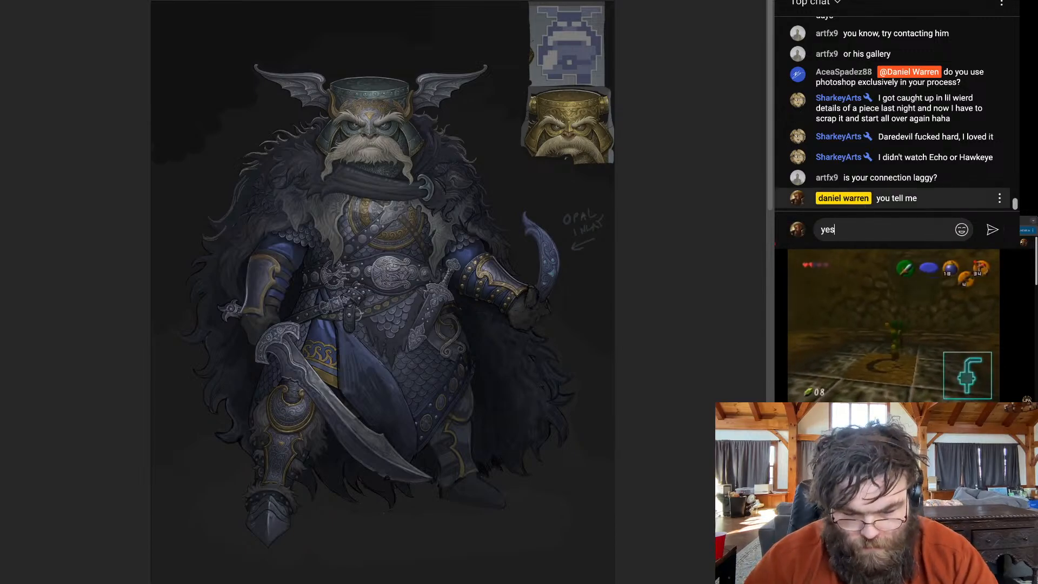
text( it is)
key(Return)
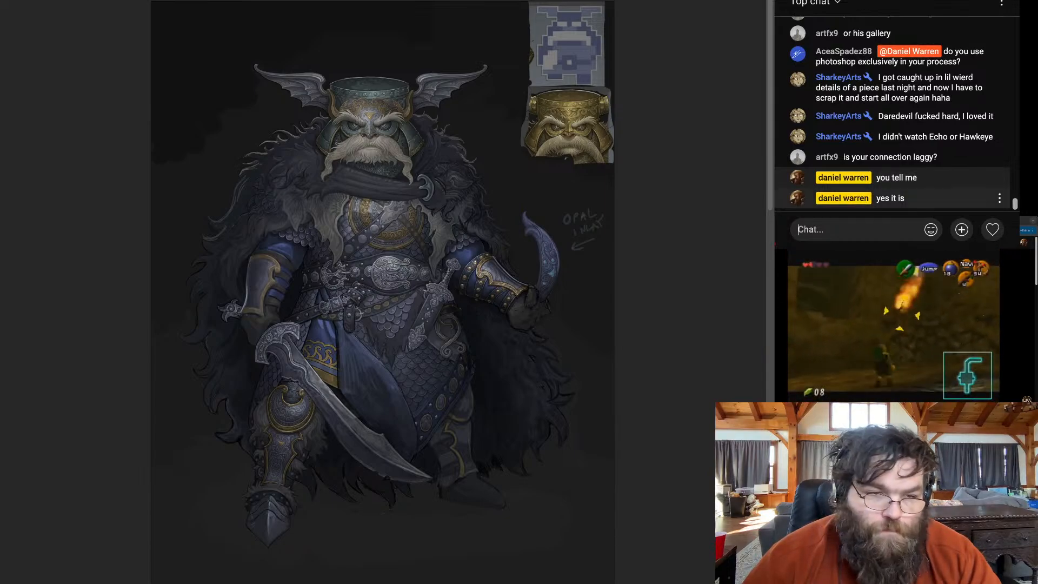
Post the follow-up message "if its bad i can stop, lmk" in the live chat
text(if)
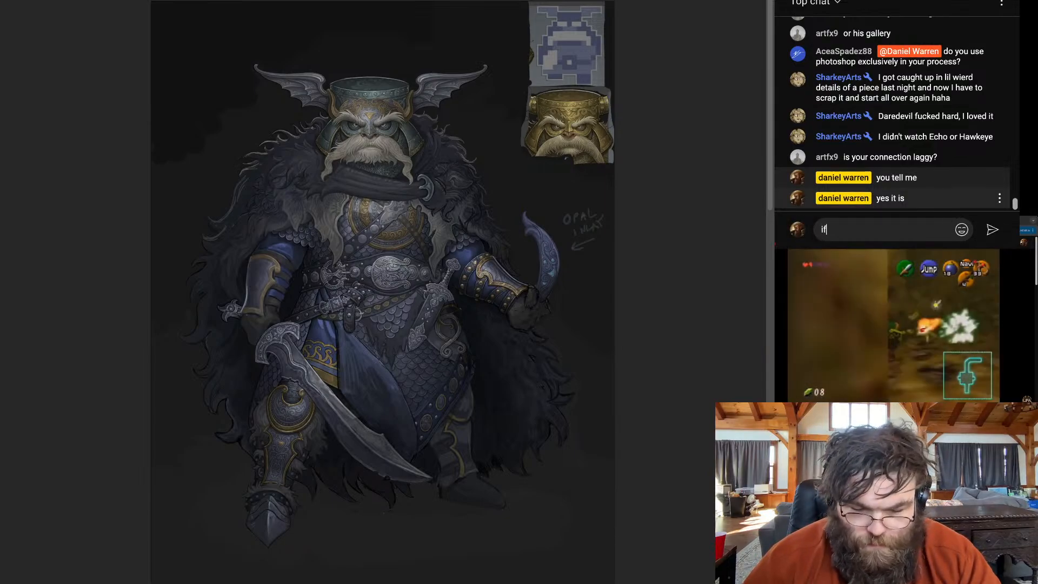
text( its bad i can s)
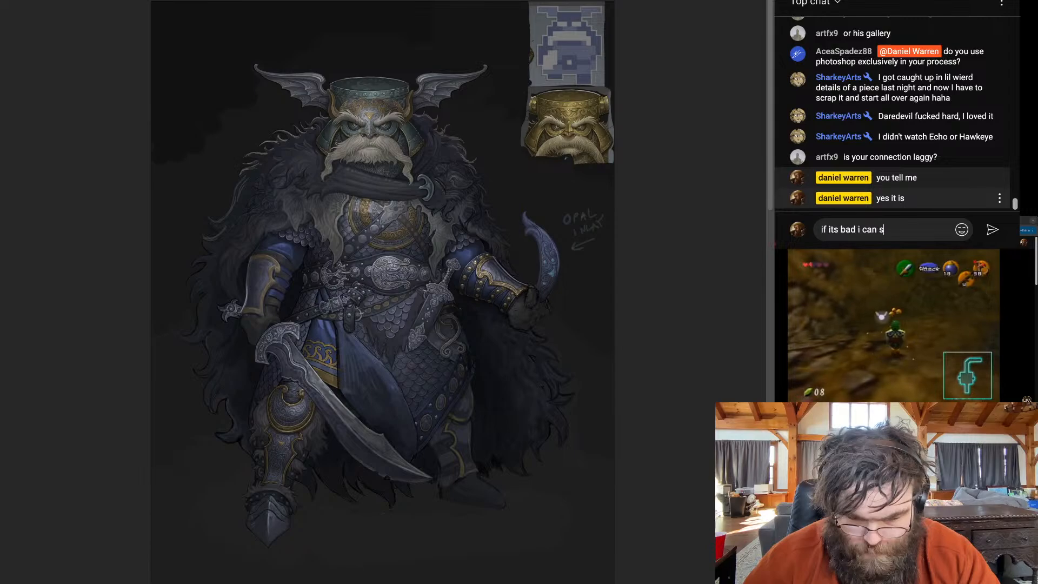
text(top, Imk)
key(Return)
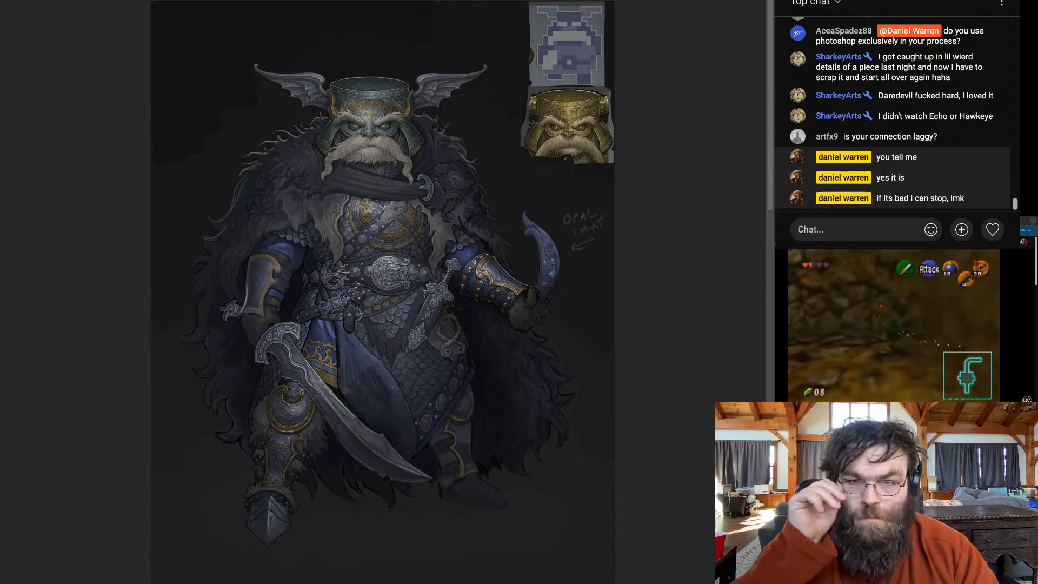
Repaint the draped blue cloth beside the curved sword as a narrow vertical strip next to a broad, flat dark blue panel
scroll(383, 292, down, 2)
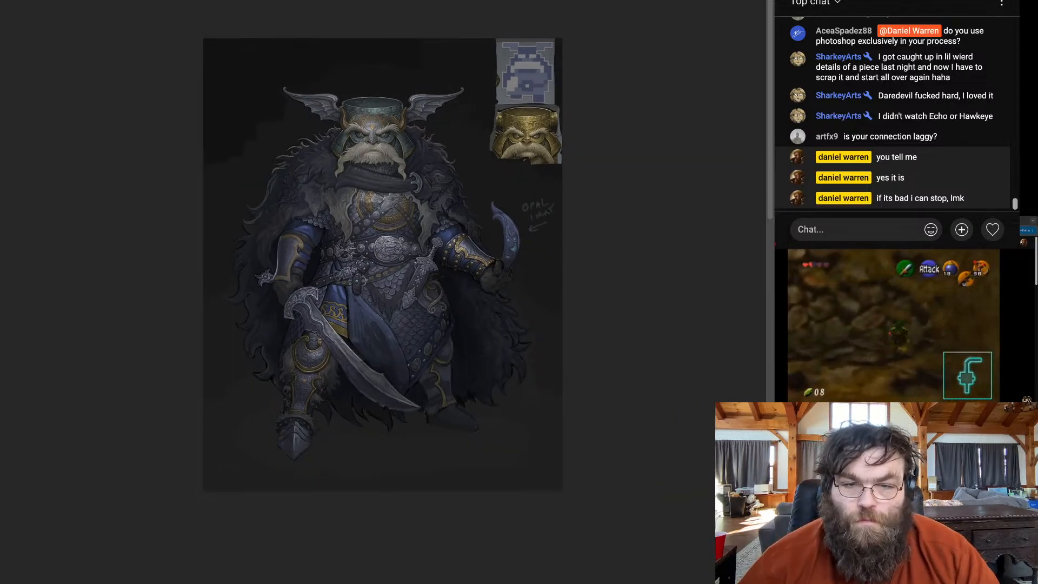
scroll(356, 330, up, 8)
scroll(379, 292, down, 1)
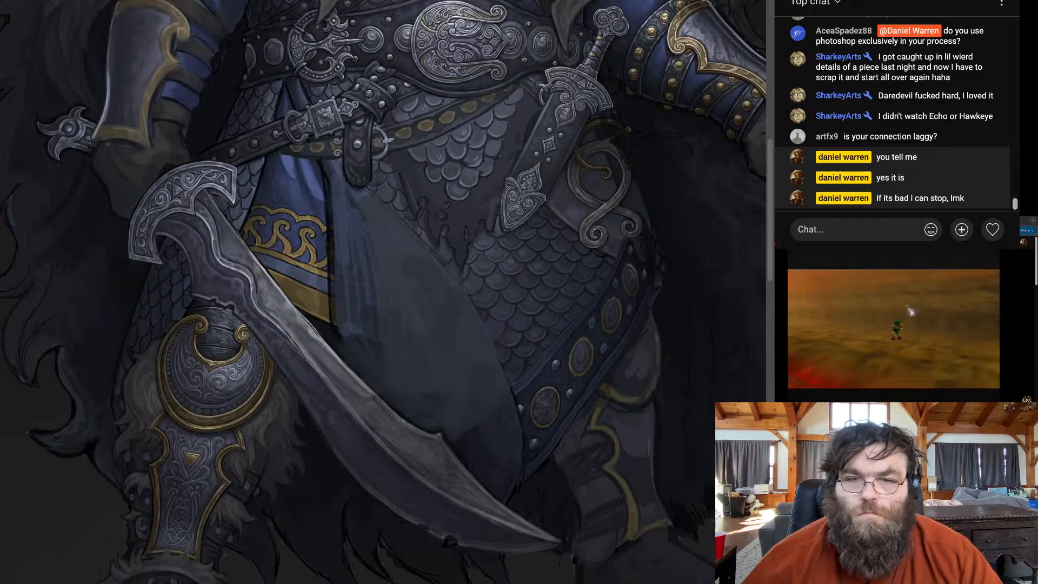
key(ctrl+0)
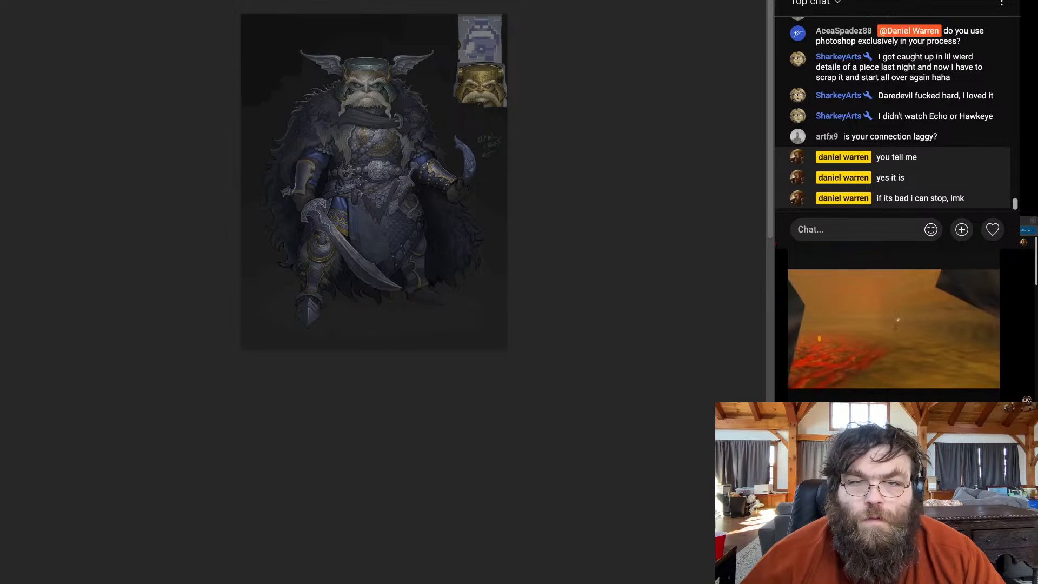
scroll(373, 184, up, 3)
scroll(373, 184, down, 3)
scroll(373, 184, up, 1)
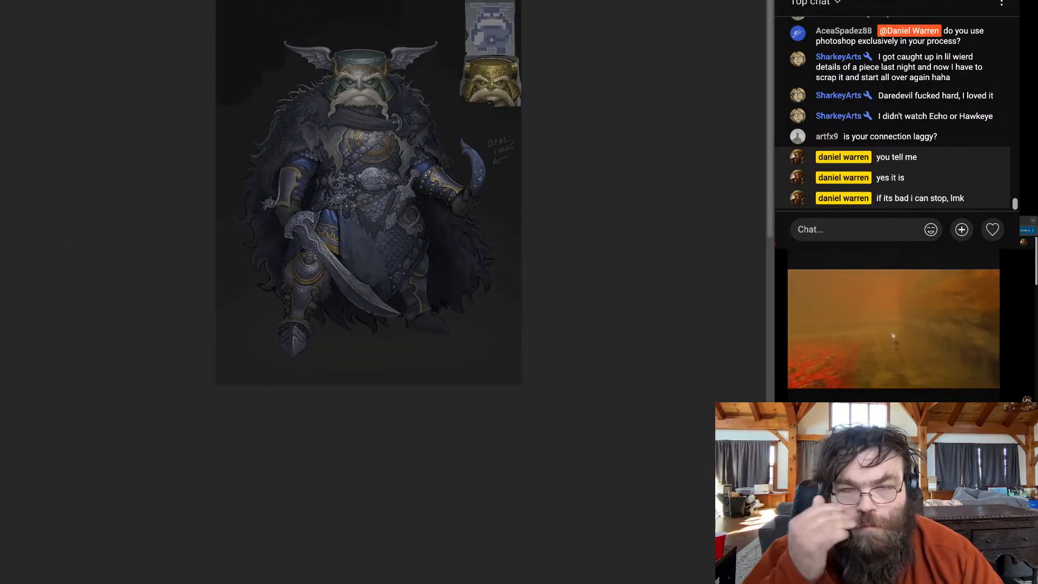
Compare the skirt with and without the draped cloth, and smooth the vertical strip beside the gold hem into an even dark band
scroll(339, 226, up, 3)
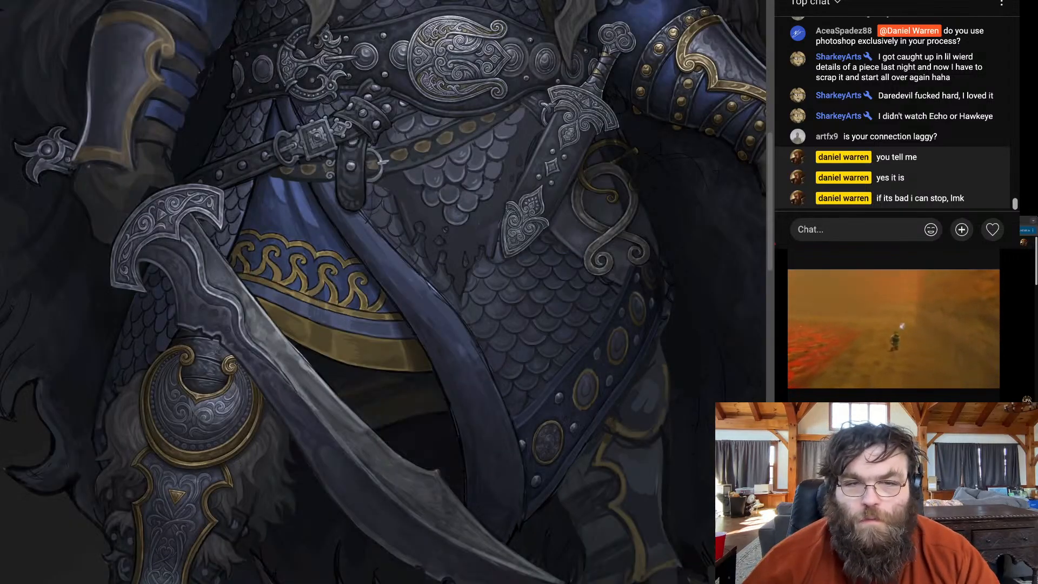
key(ctrl+z)
key(ctrl+shift+z)
key(ctrl+z)
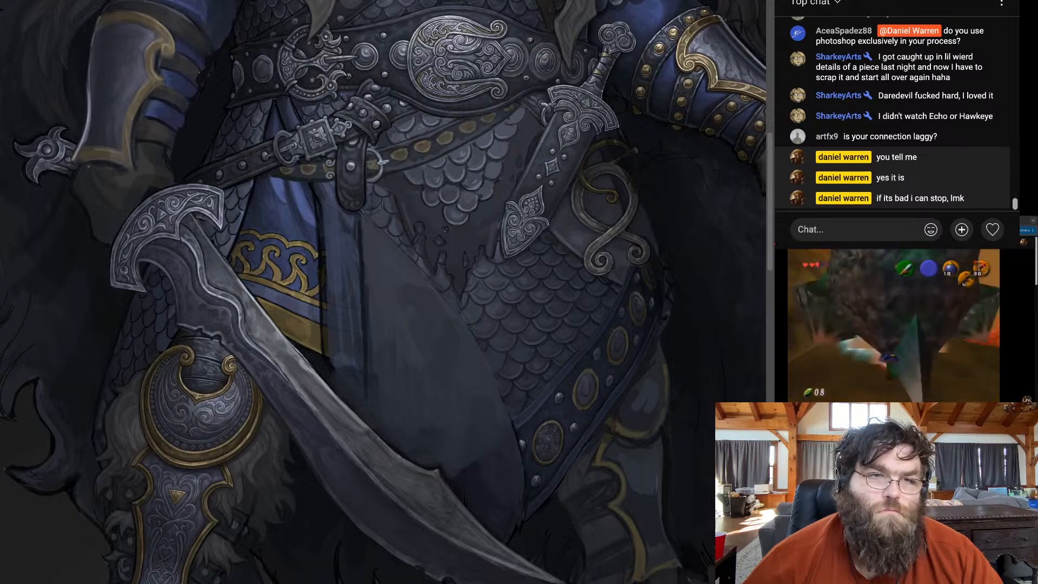
key(ctrl+Tab)
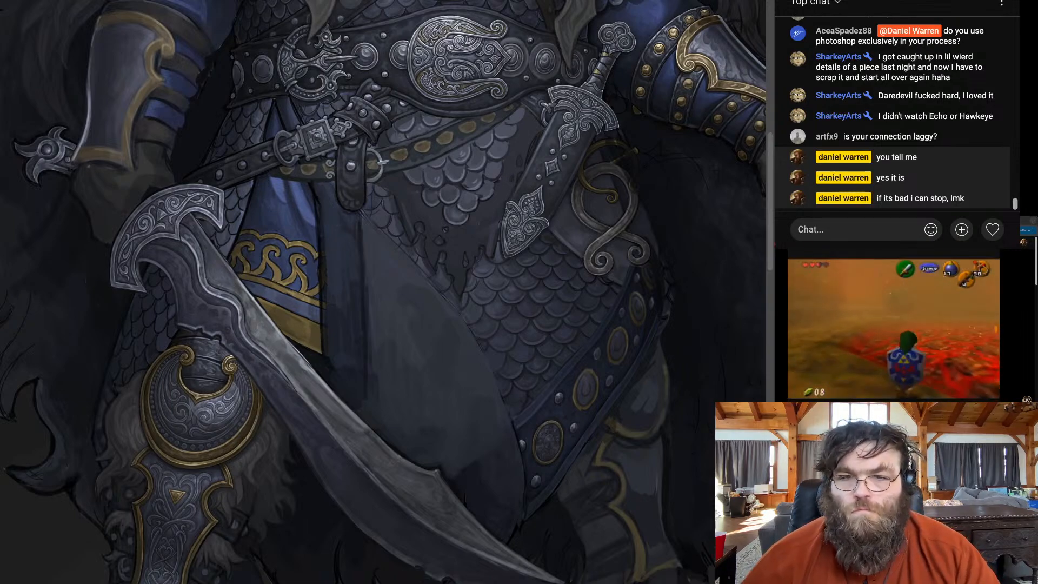
Paint a column of three large grey-blue discs down the dark vertical band between the gold hem and the cloth panel
key(ctrl+minus)
key(ctrl+minus)
key(ctrl+minus)
key(ctrl+minus)
key(ctrl+minus)
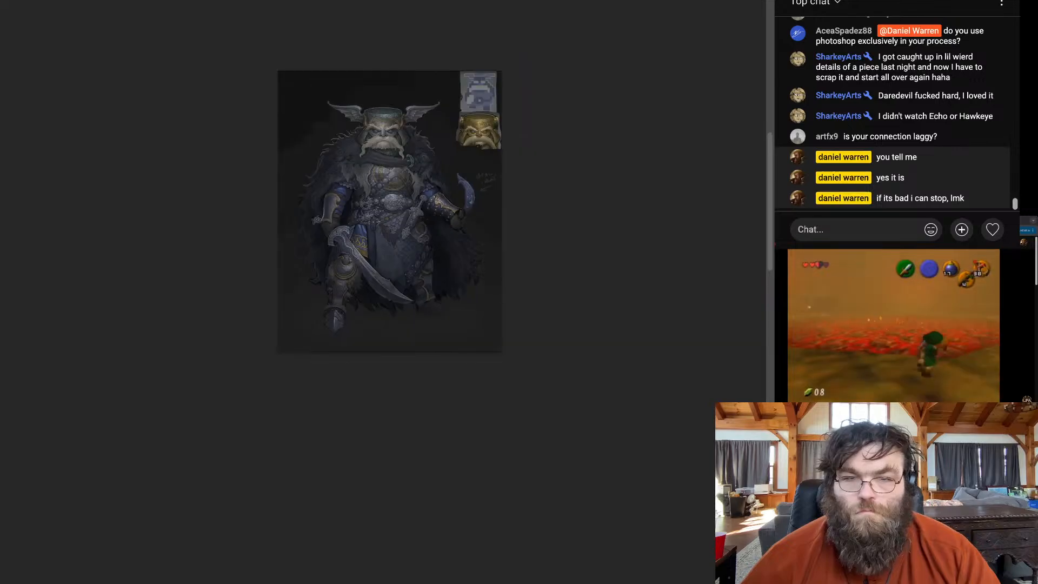
key(ctrl+plus)
key(ctrl+plus)
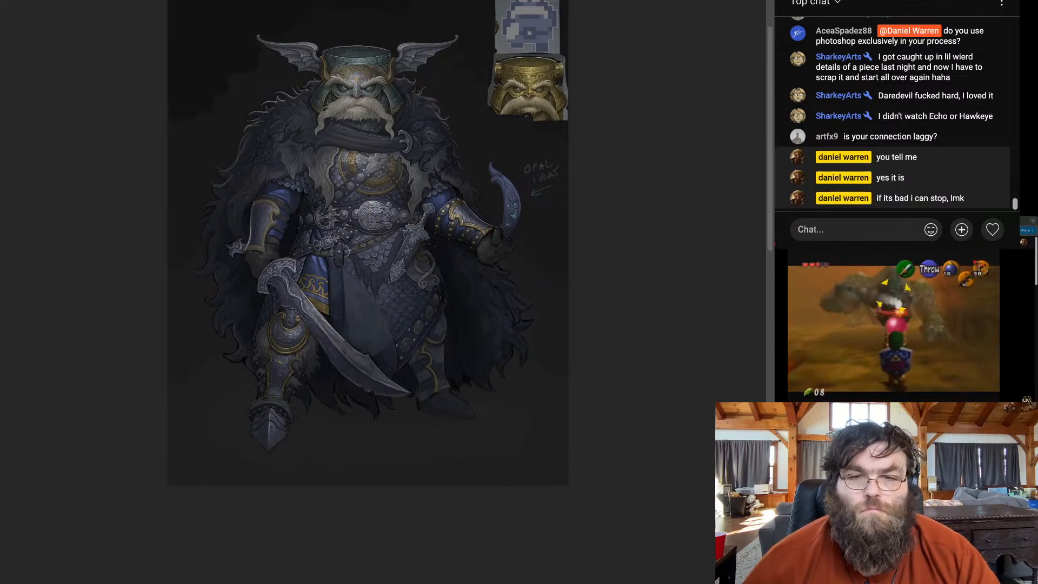
scroll(339, 300, up, 5)
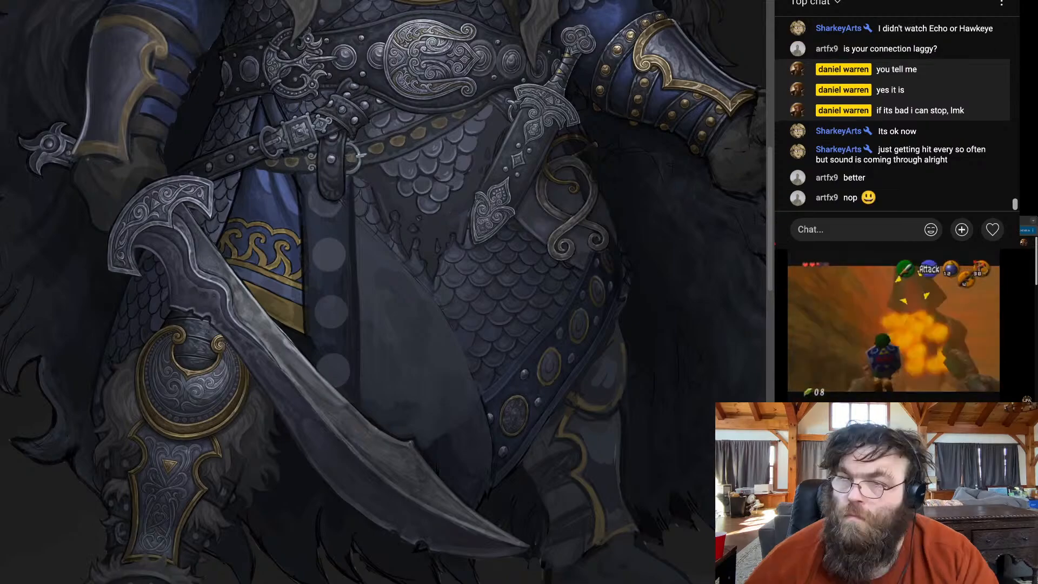
Add pairs of small round studs along both edges of the dark vertical band, spaced between the large discs
scroll(330, 206, down, 5)
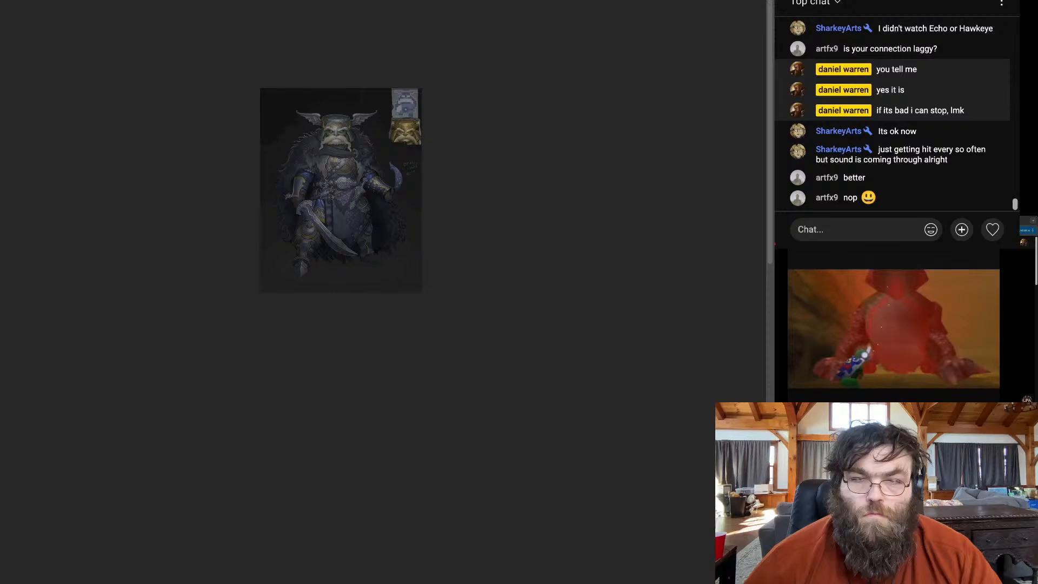
scroll(353, 141, up, 3)
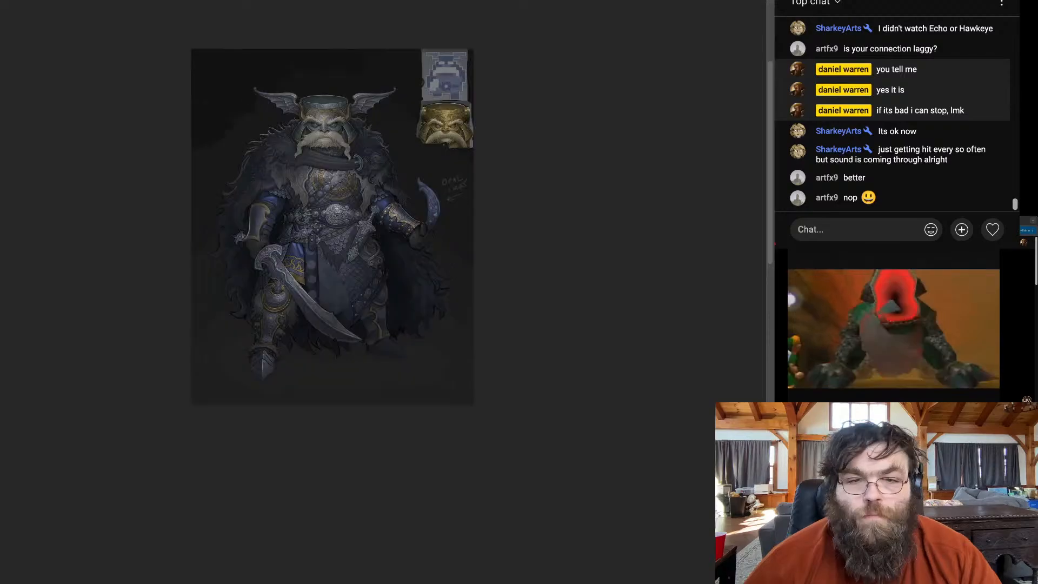
scroll(316, 239, up, 2)
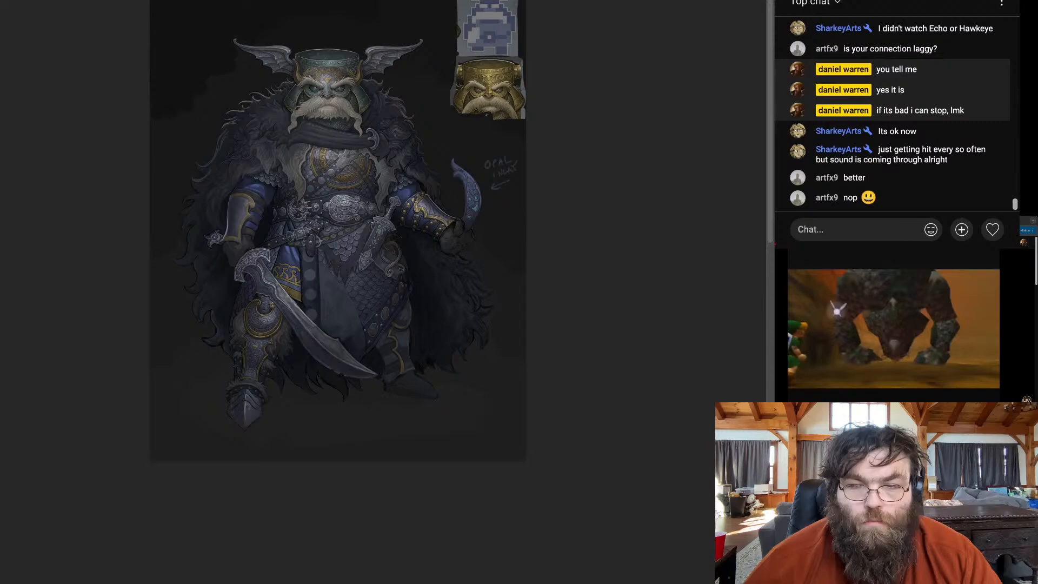
scroll(314, 244, up, 2)
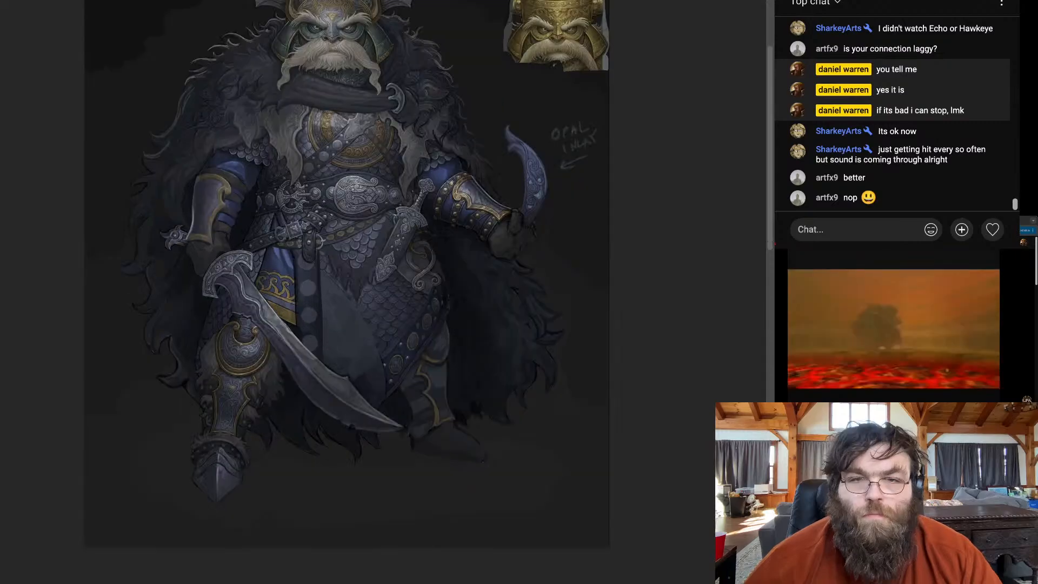
scroll(335, 271, down, 1)
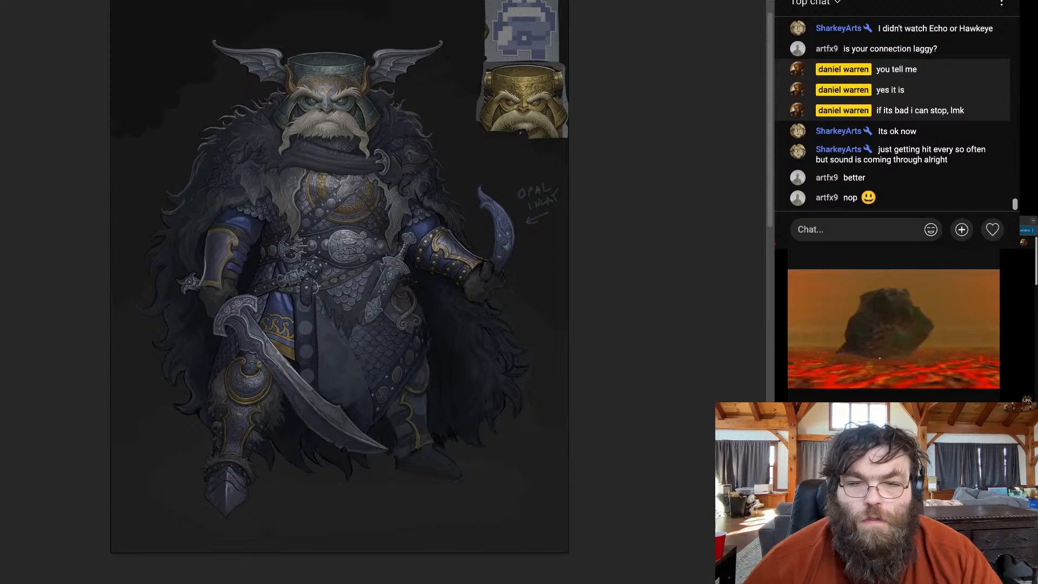
scroll(315, 271, up, 1)
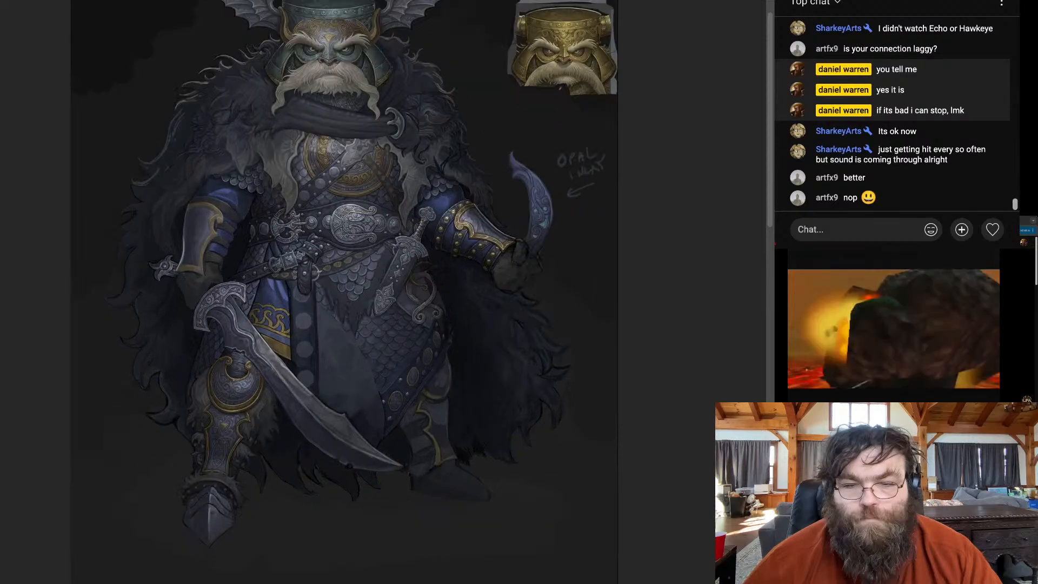
scroll(306, 406, up, 4)
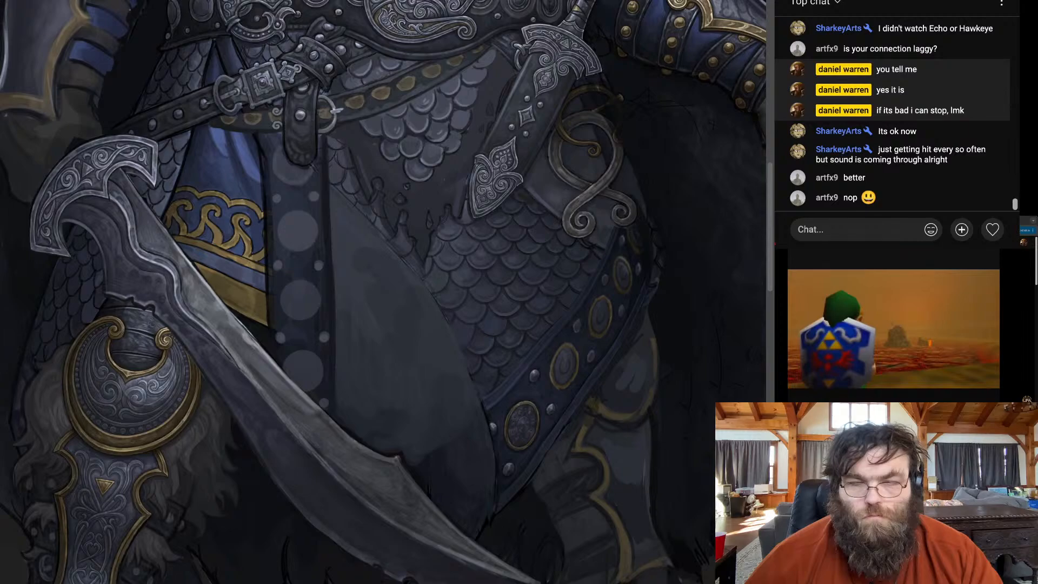
Check how the studded vertical band reads within the full figure and beside the curved sword
key(ctrl+0)
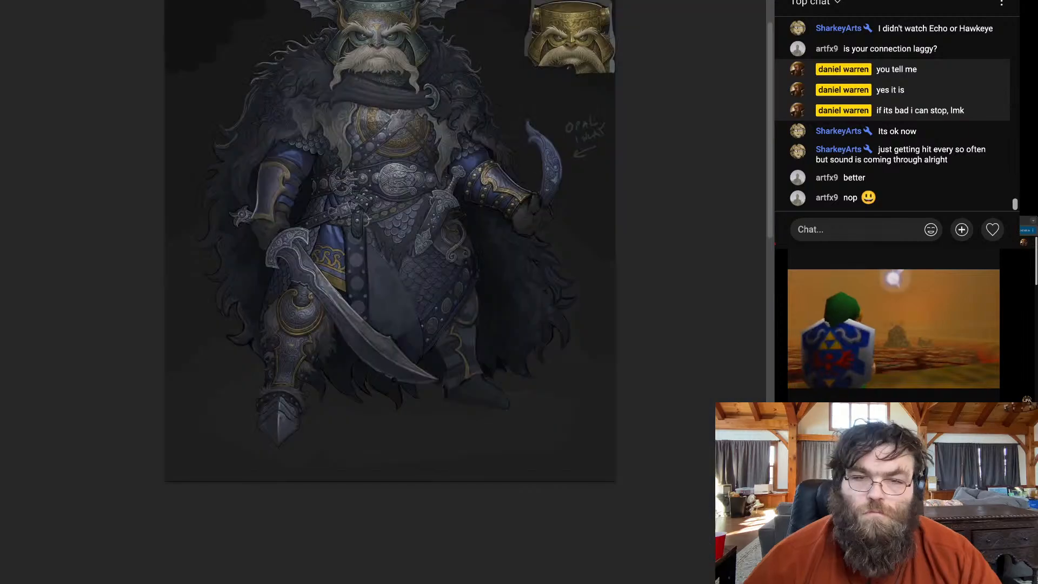
scroll(336, 218, down, 2)
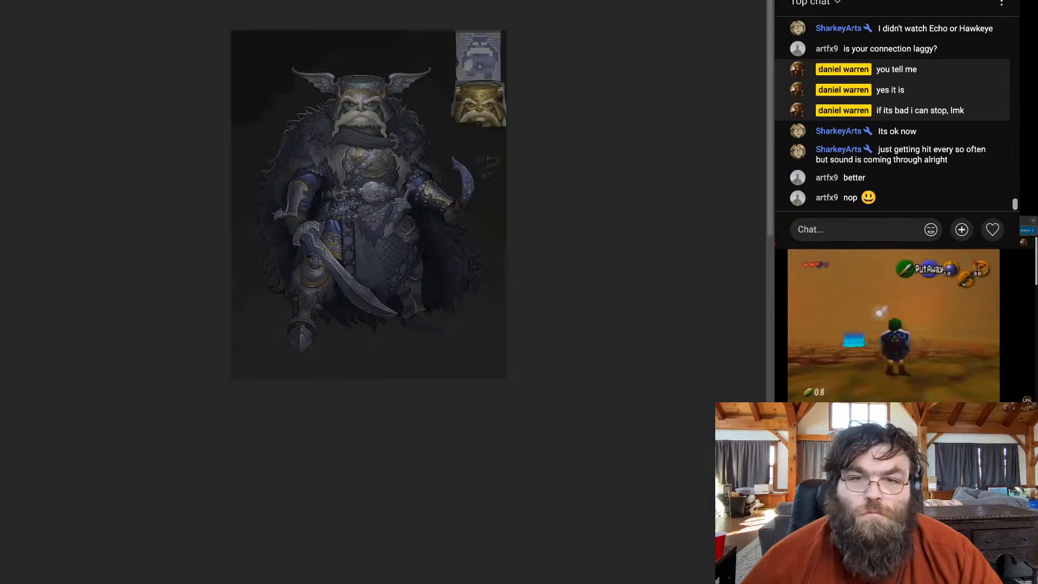
scroll(391, 163, up, 2)
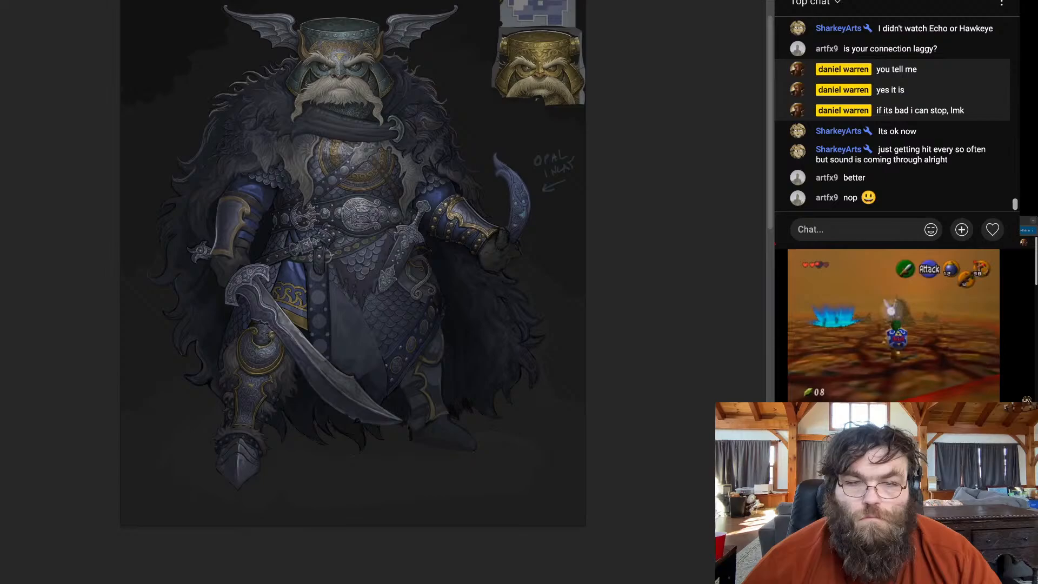
scroll(325, 351, up, 2)
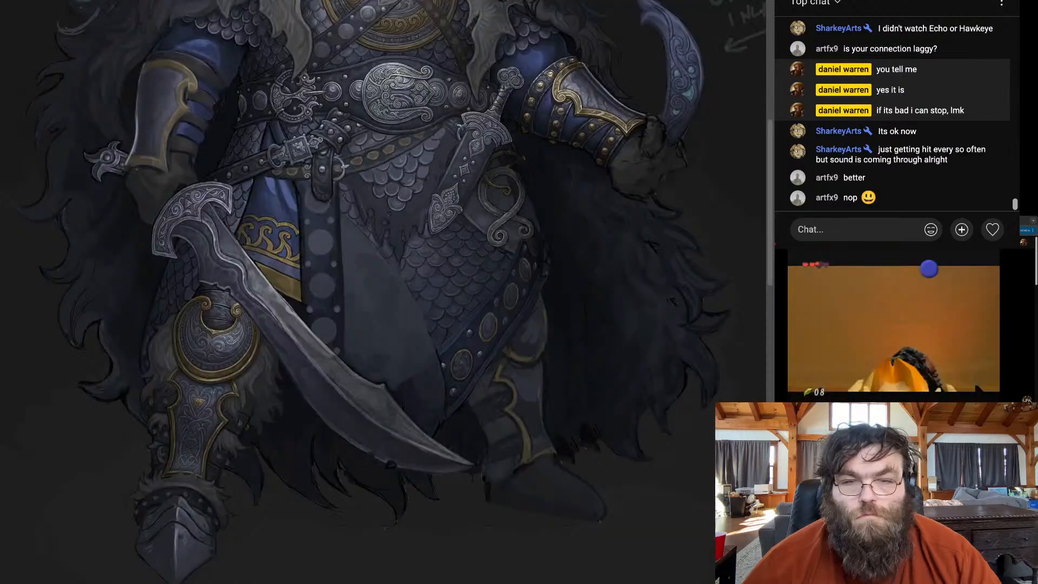